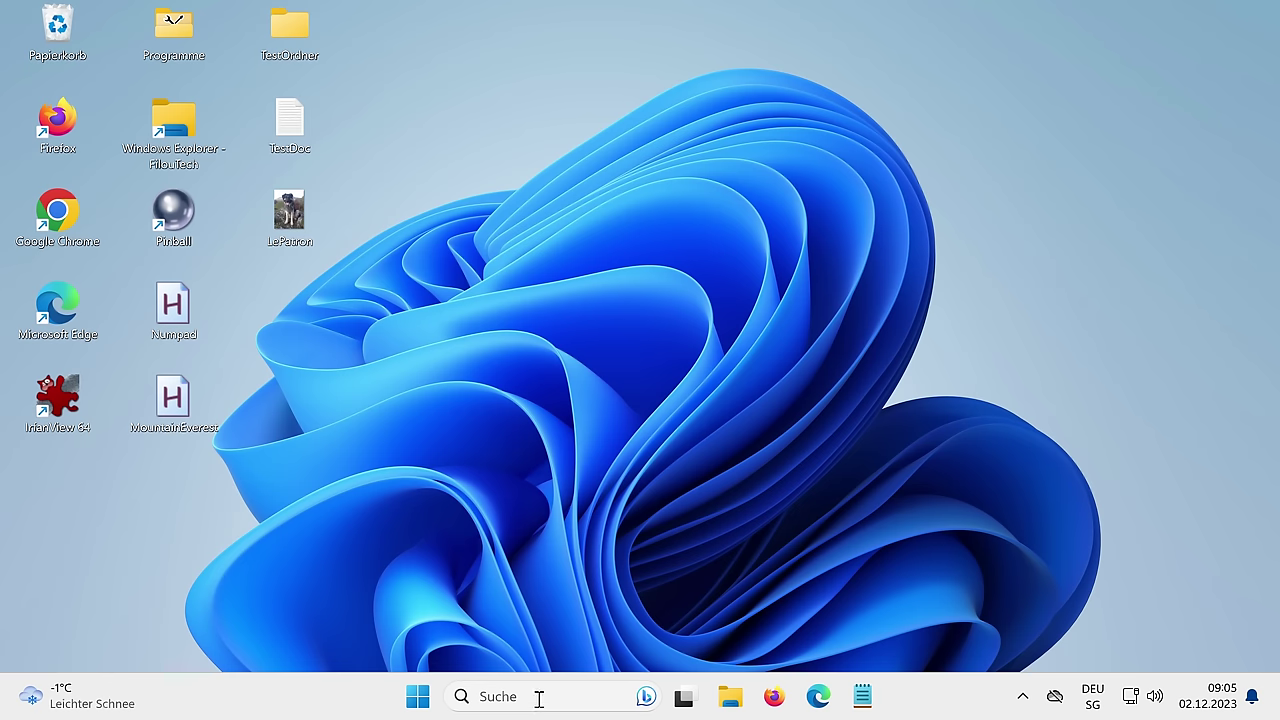
# Run winver to view the installed Windows version, and close the information window after moving it toward the middle of the desktop
pyautogui.click(535, 697)
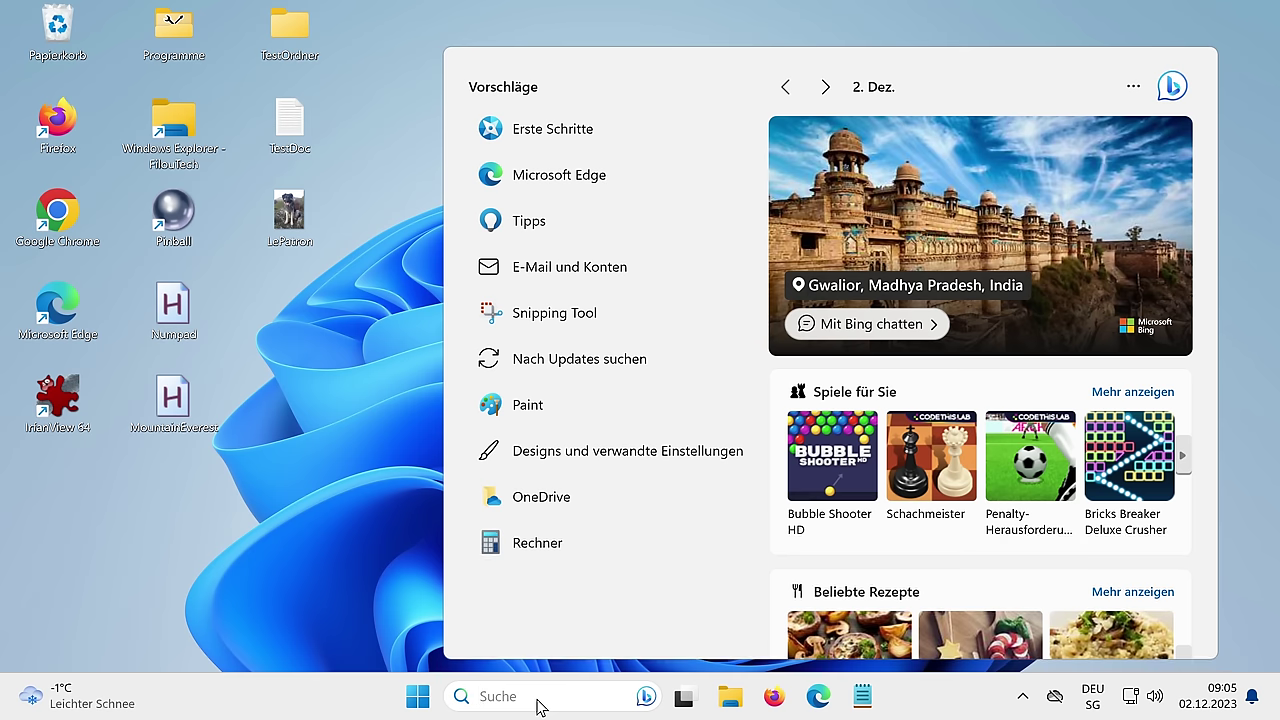
pyautogui.write('winver')
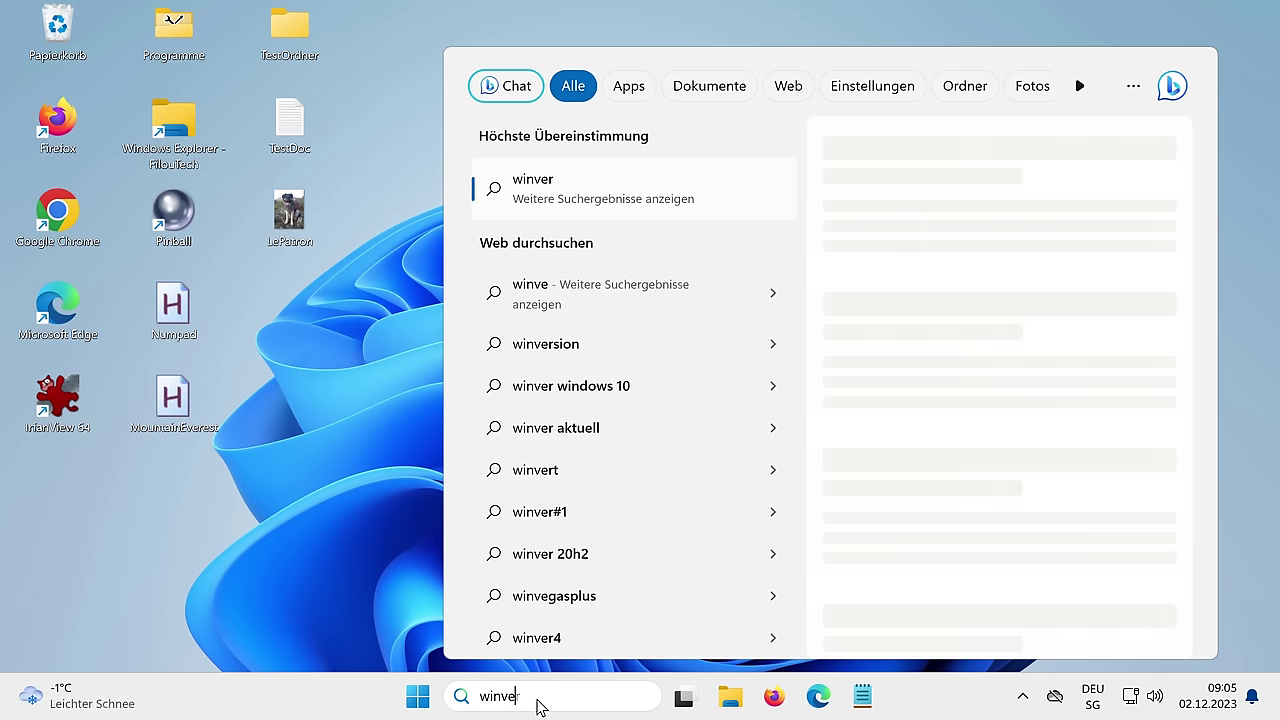
pyautogui.press('Return')
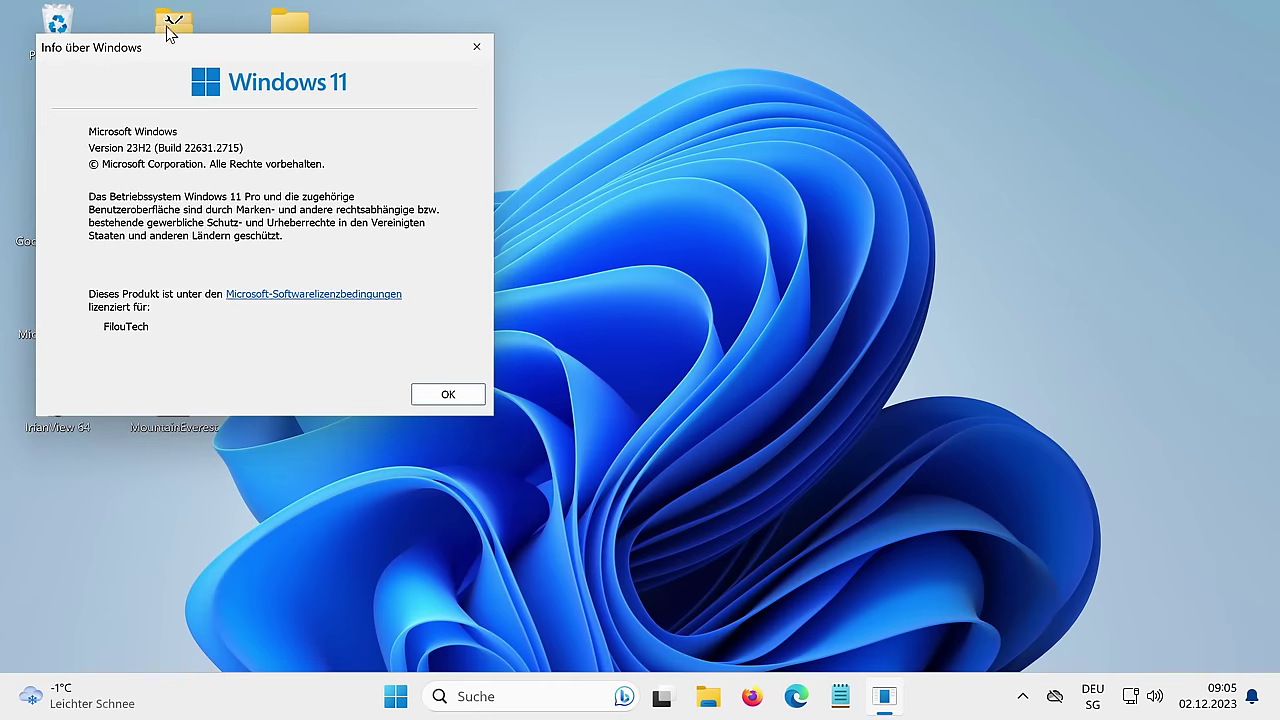
pyautogui.moveTo(207, 55); pyautogui.dragTo(593, 192)
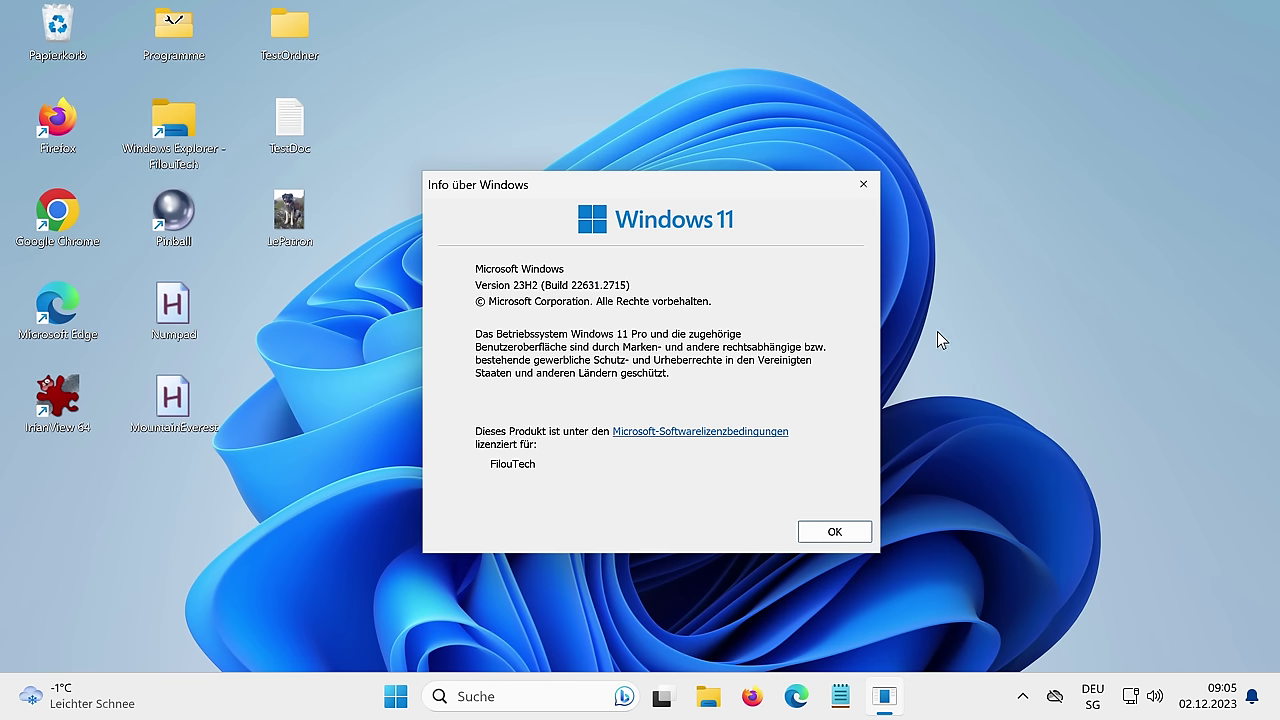
pyautogui.click(834, 533)
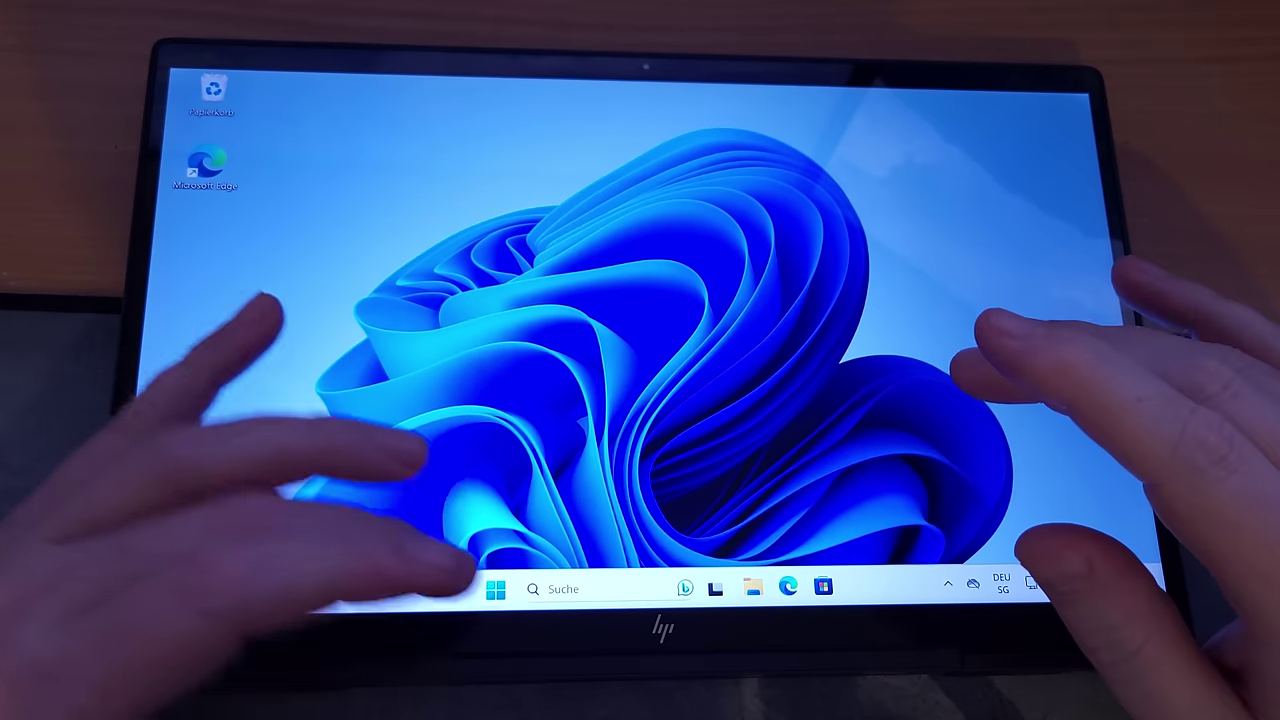
# View the Apps page in the Windows settings on the touchscreen device and close the settings
pyautogui.press('super')
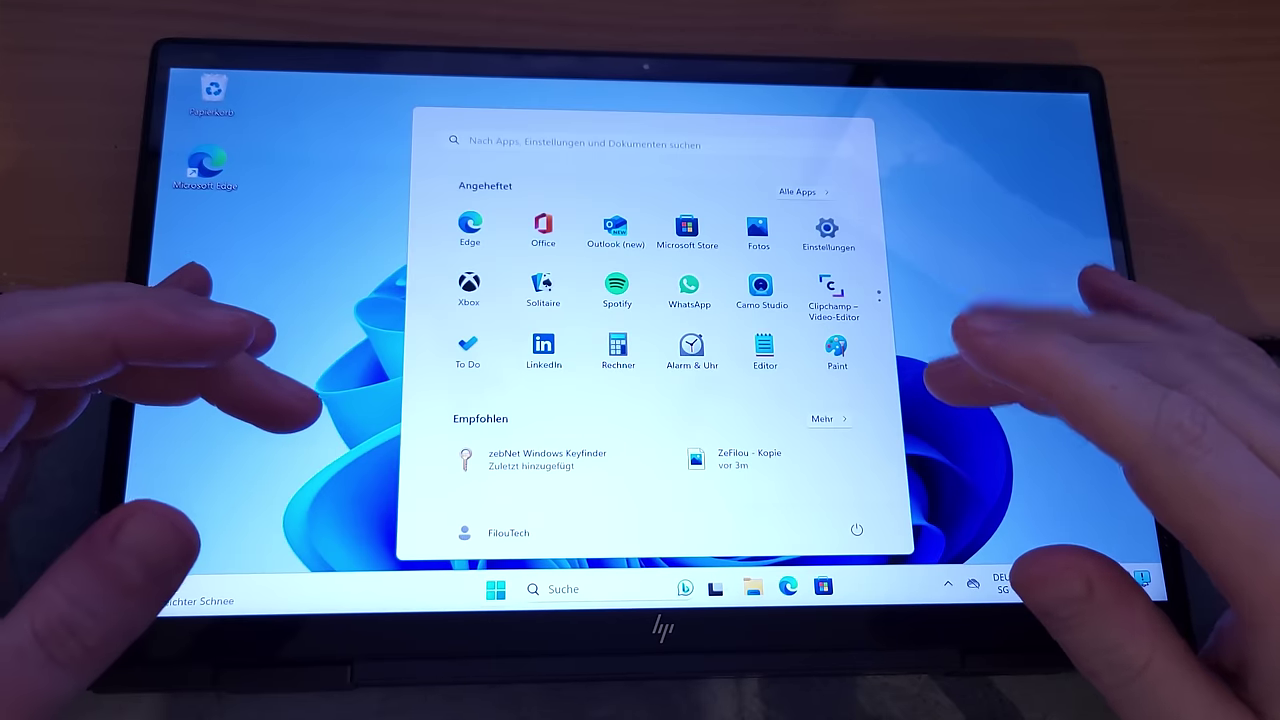
pyautogui.click(828, 230)
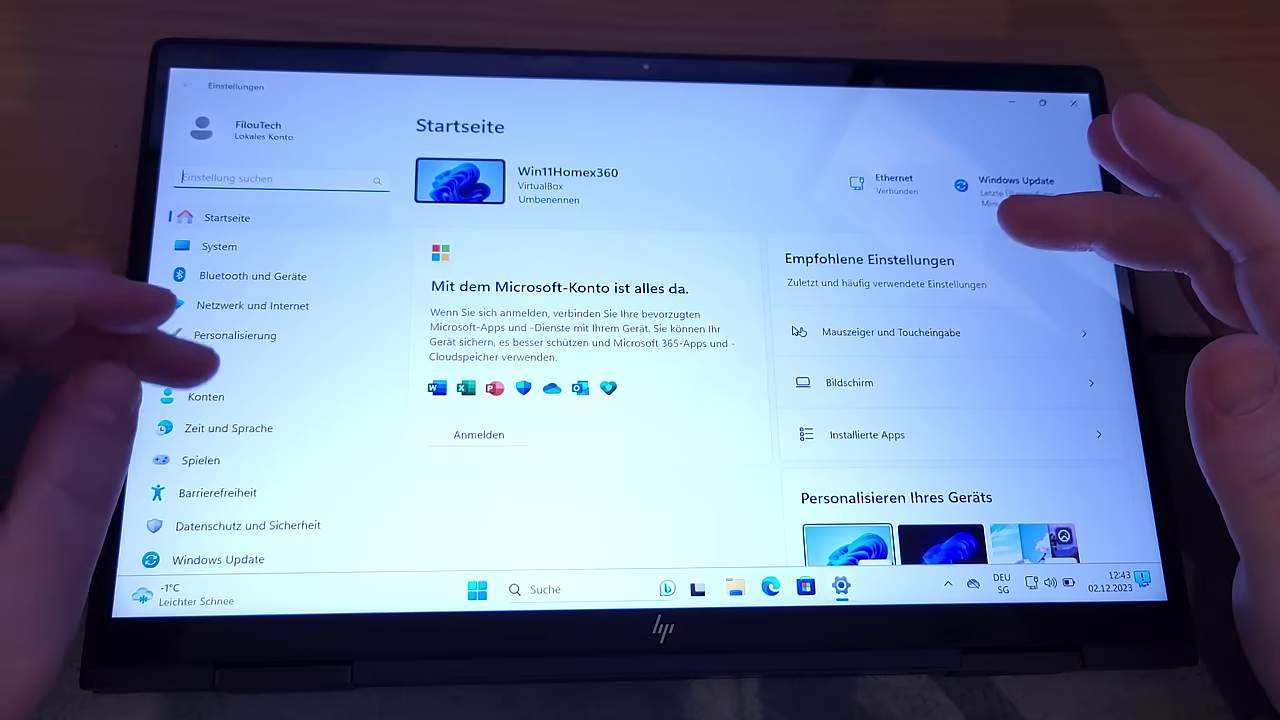
pyautogui.click(203, 365)
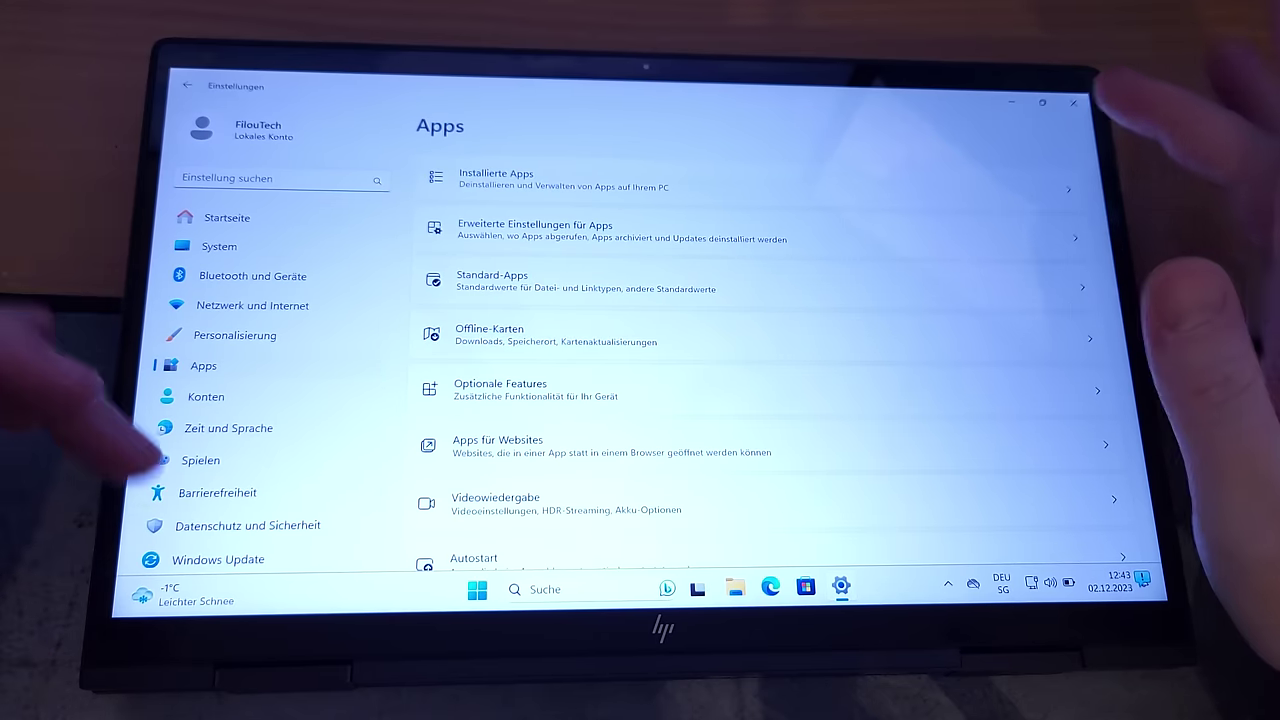
pyautogui.click(1073, 103)
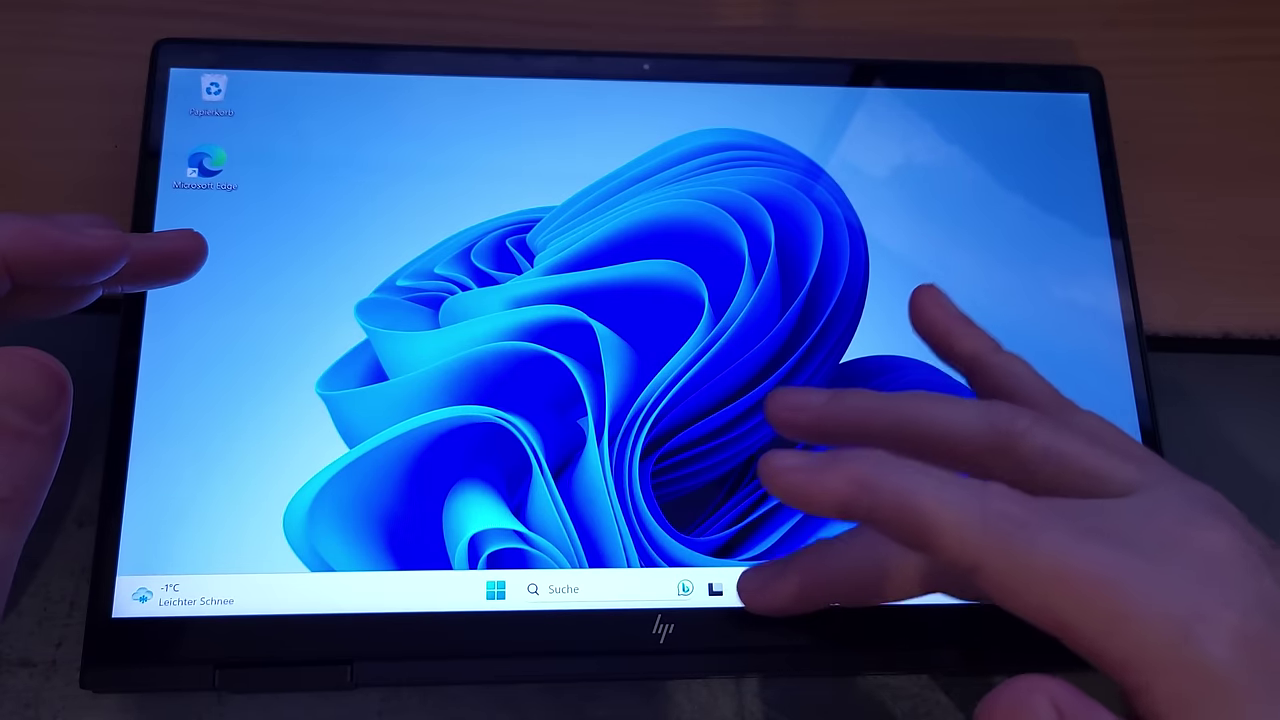
# Browse to the Bilder folder in File Explorer on the touchscreen device and view the context options of the picture ZeFilou
pyautogui.click(753, 587)
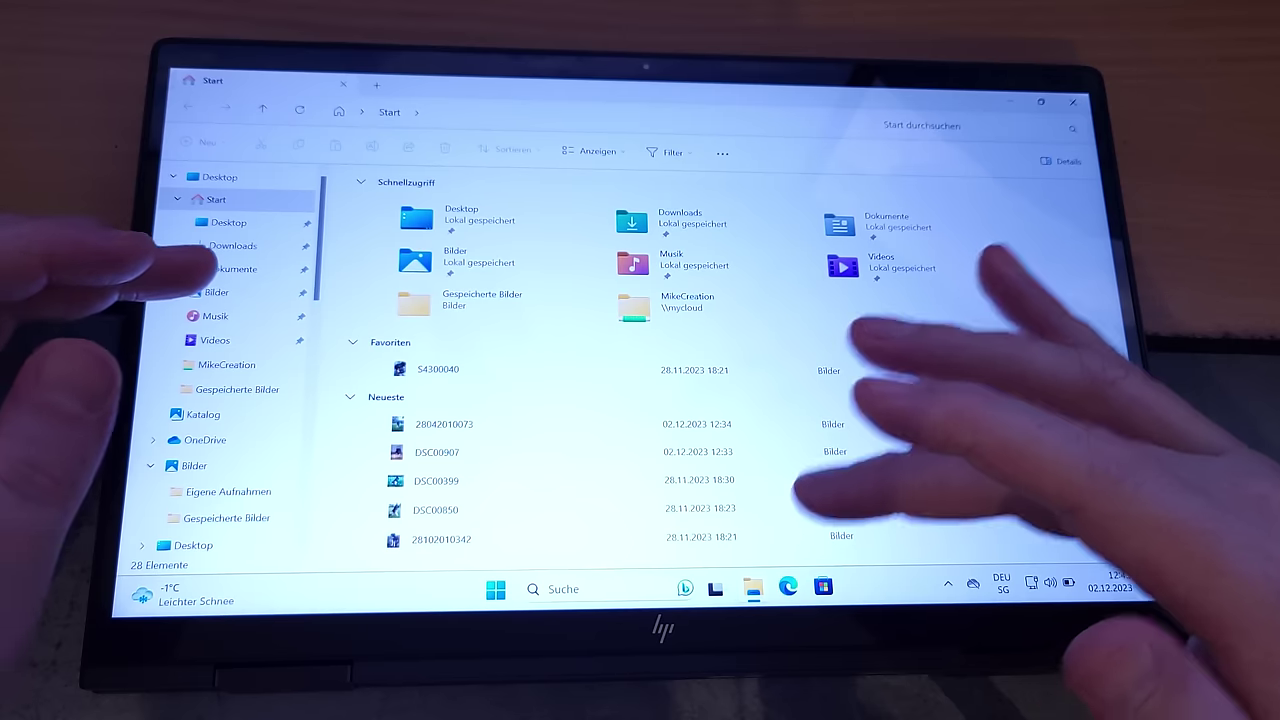
pyautogui.click(216, 292)
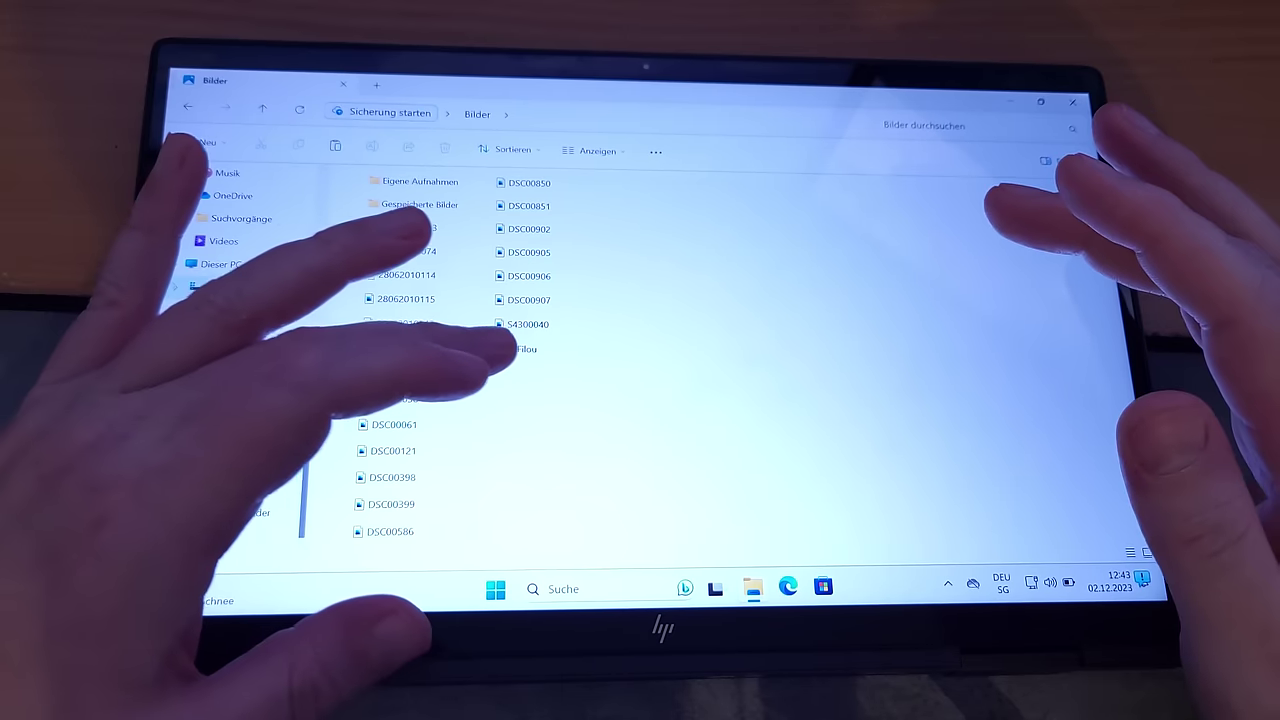
pyautogui.click(515, 349)
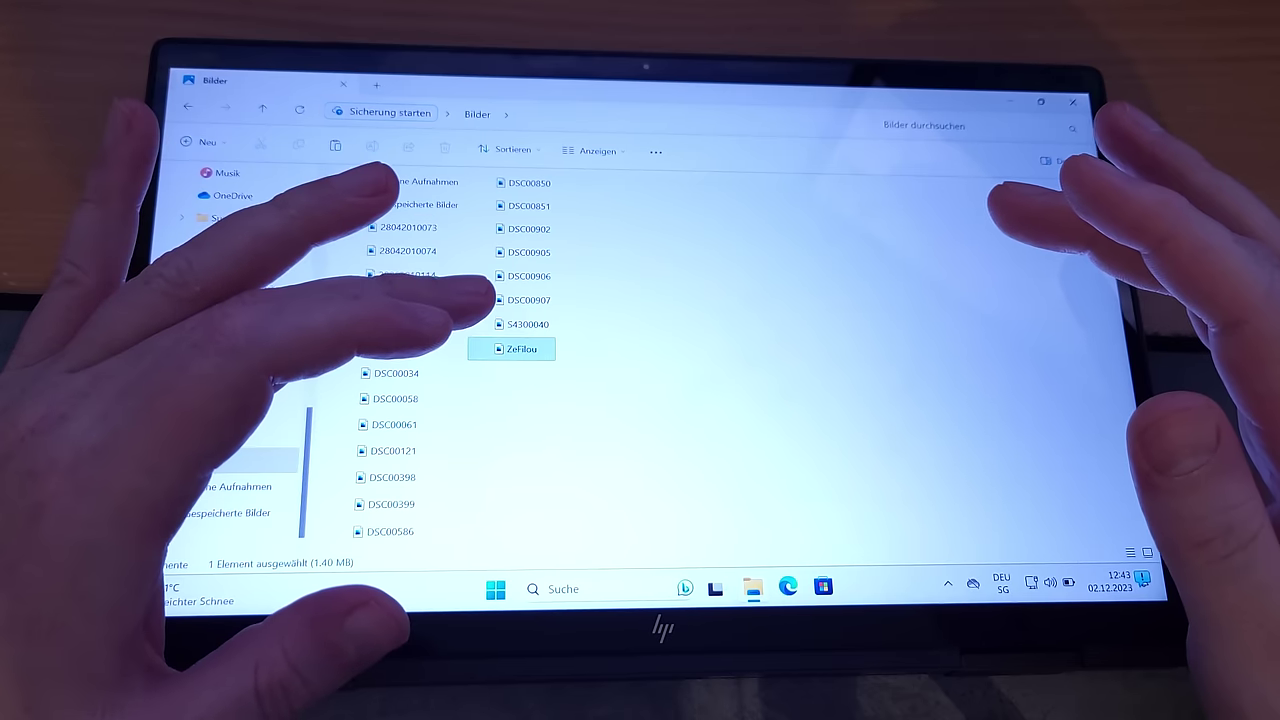
pyautogui.rightClick(511, 349)
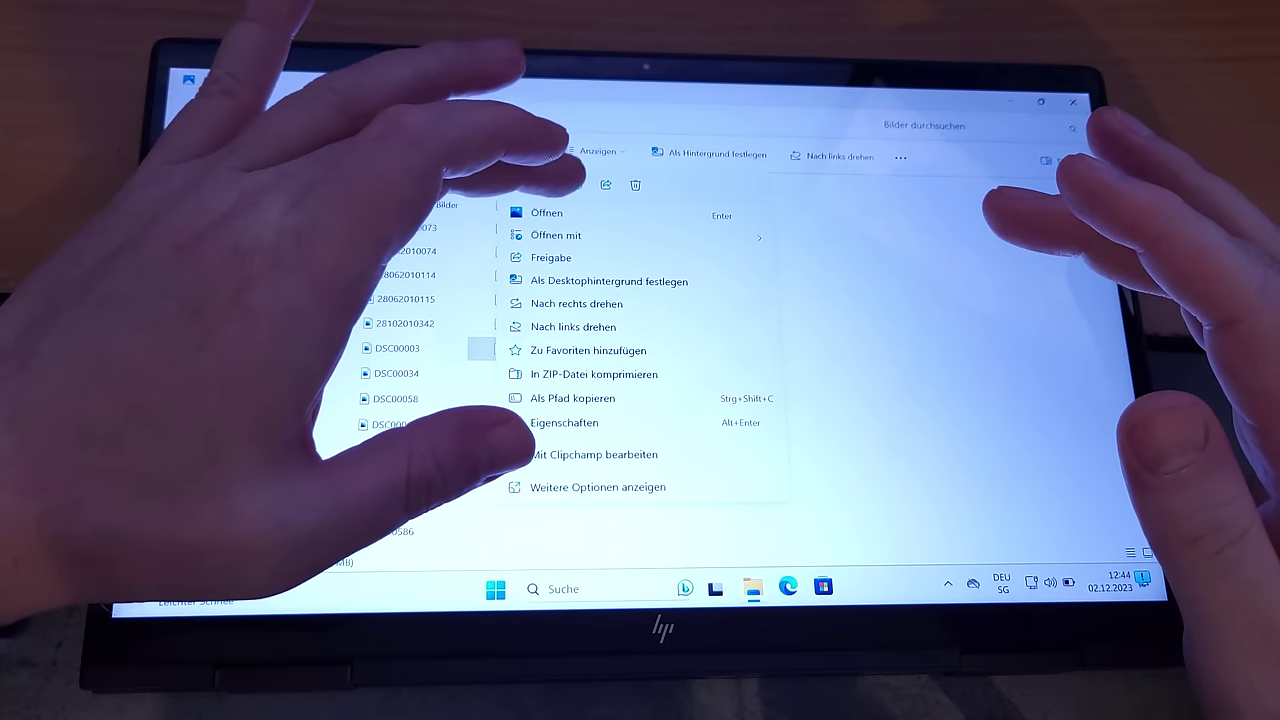
pyautogui.click(1000, 230)
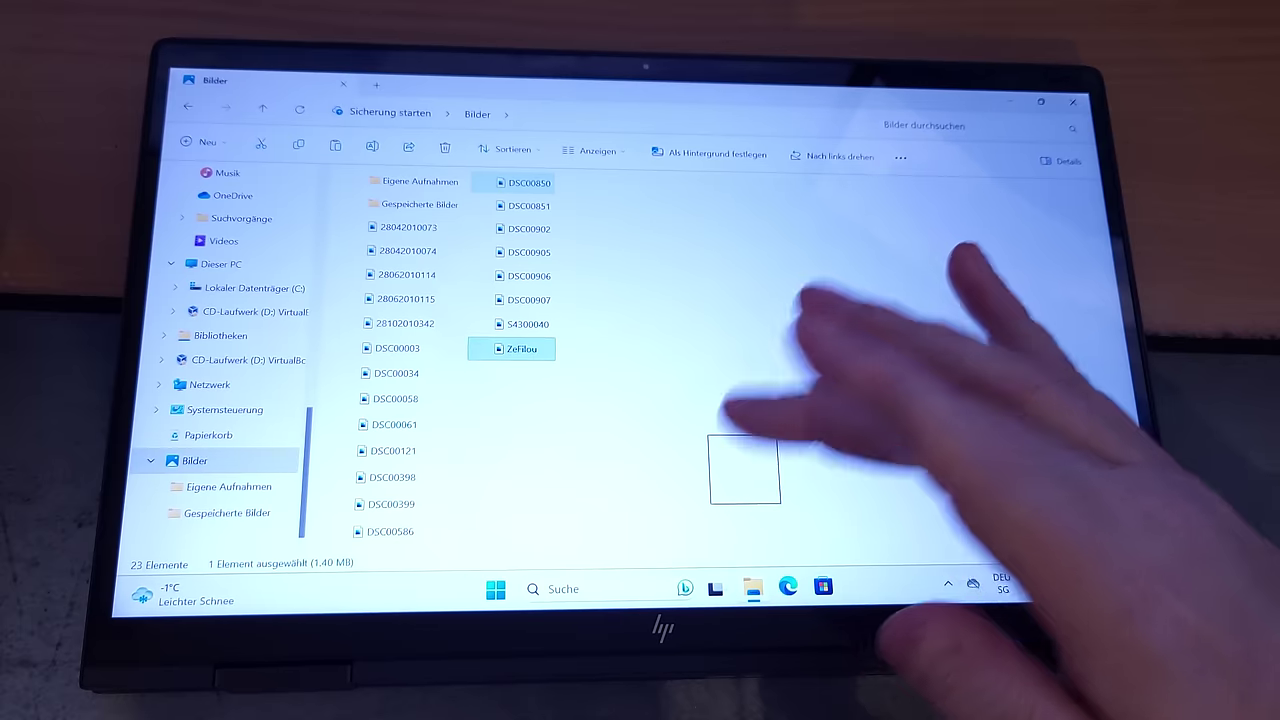
pyautogui.rightClick(744, 469)
pyautogui.click(860, 400)
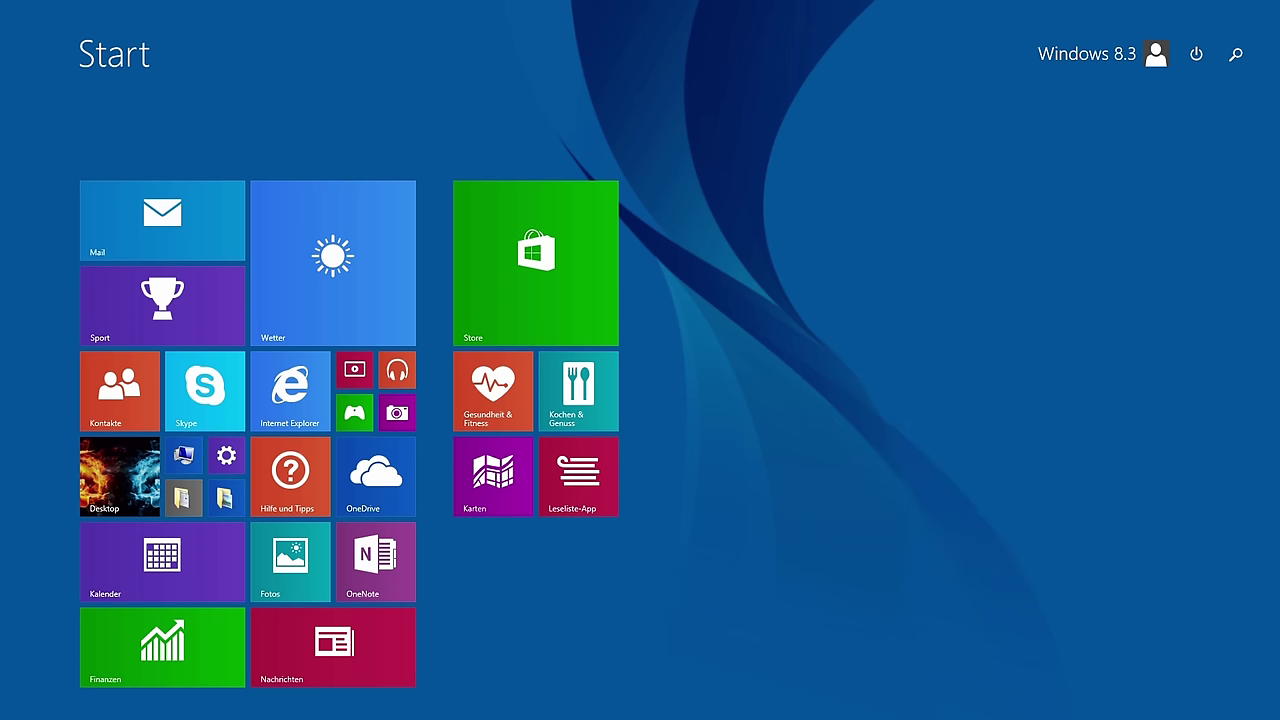
# Look through the list of all apps from the Windows 8 start screen and return to the tiles
pyautogui.hotkey('ctrl', 'Tab')
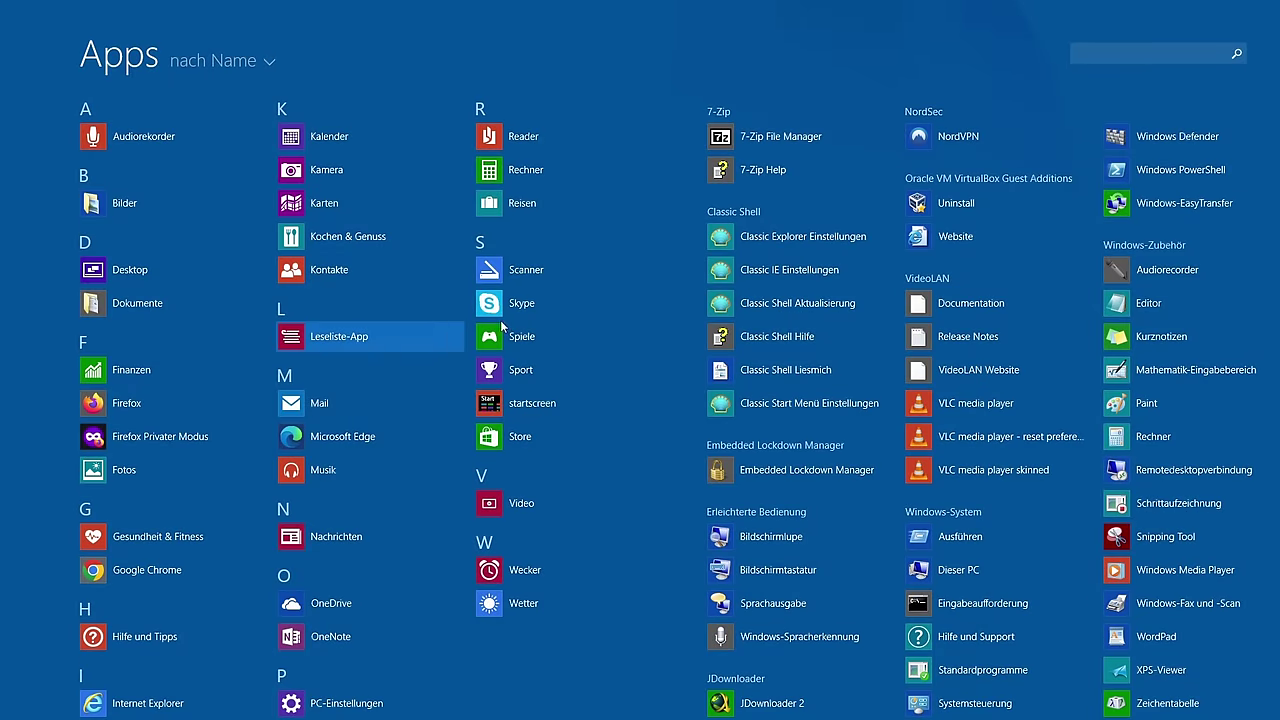
pyautogui.scroll(-3, 1021, 384)
pyautogui.scroll(3, 1022, 385)
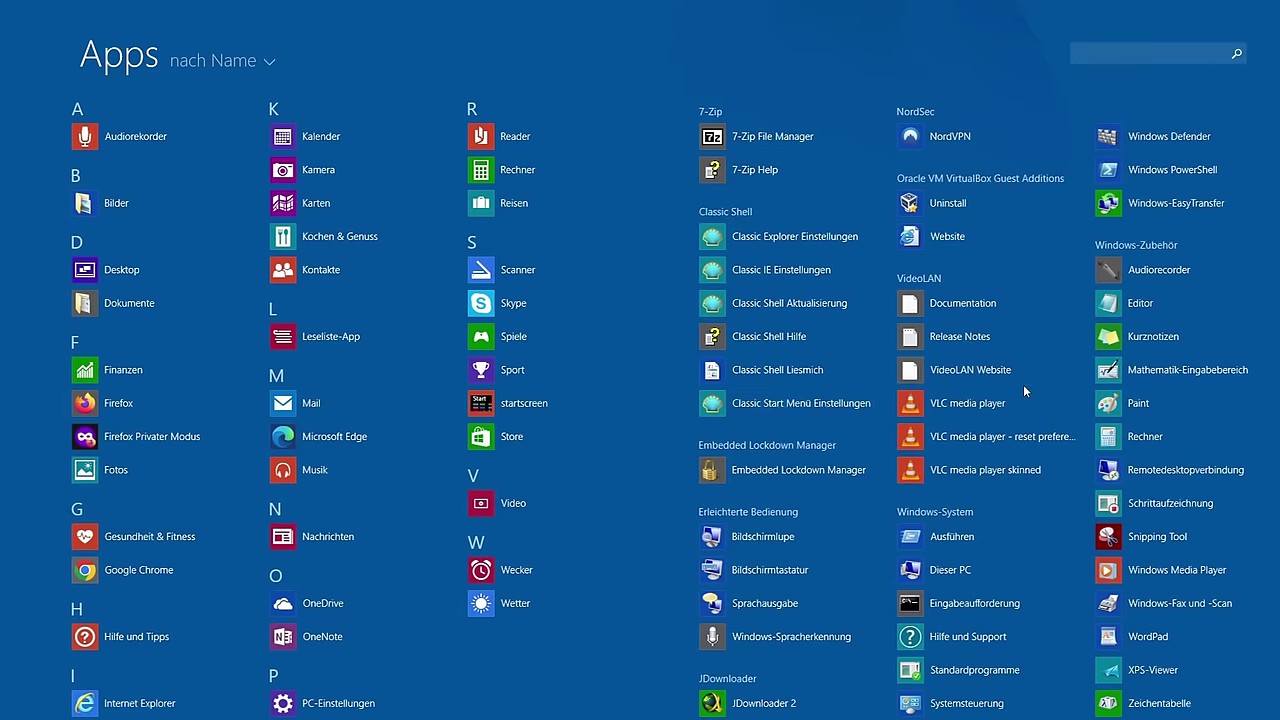
pyautogui.hotkey('ctrl', 'Tab')
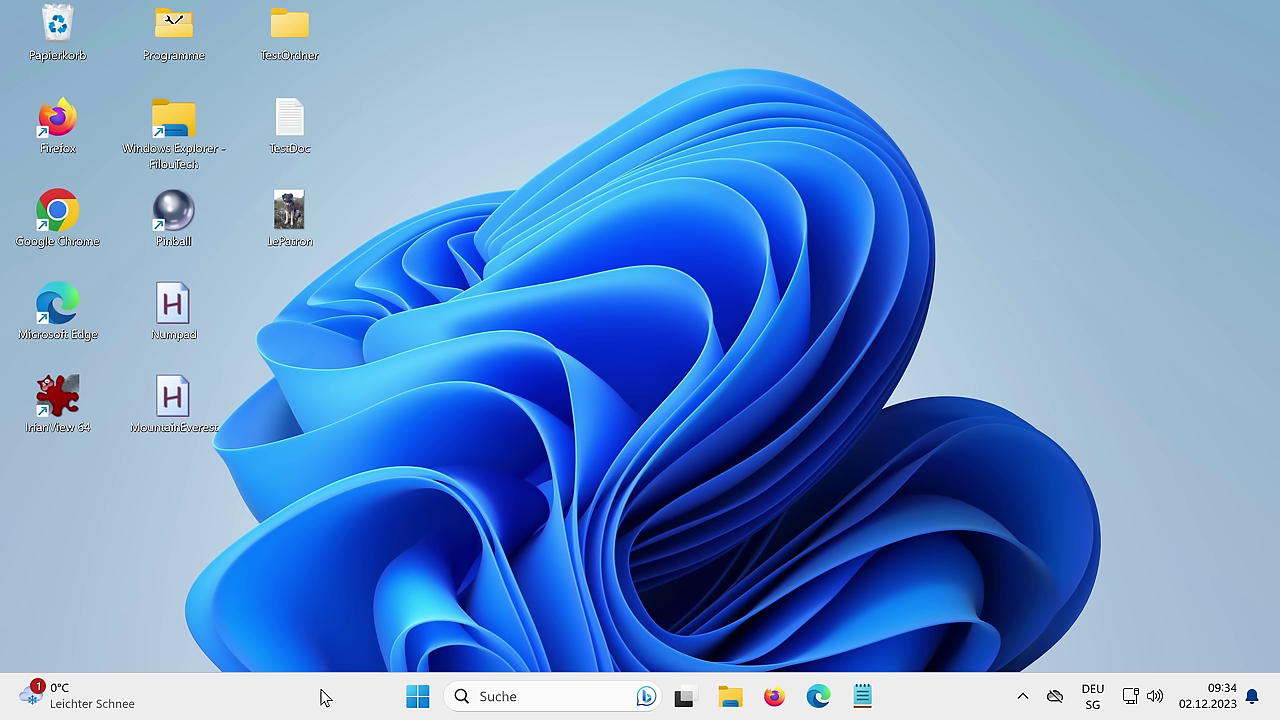
# Open File Explorer from the pinned Start apps and view the spacing of the files in the Bilder folder
pyautogui.click(418, 696)
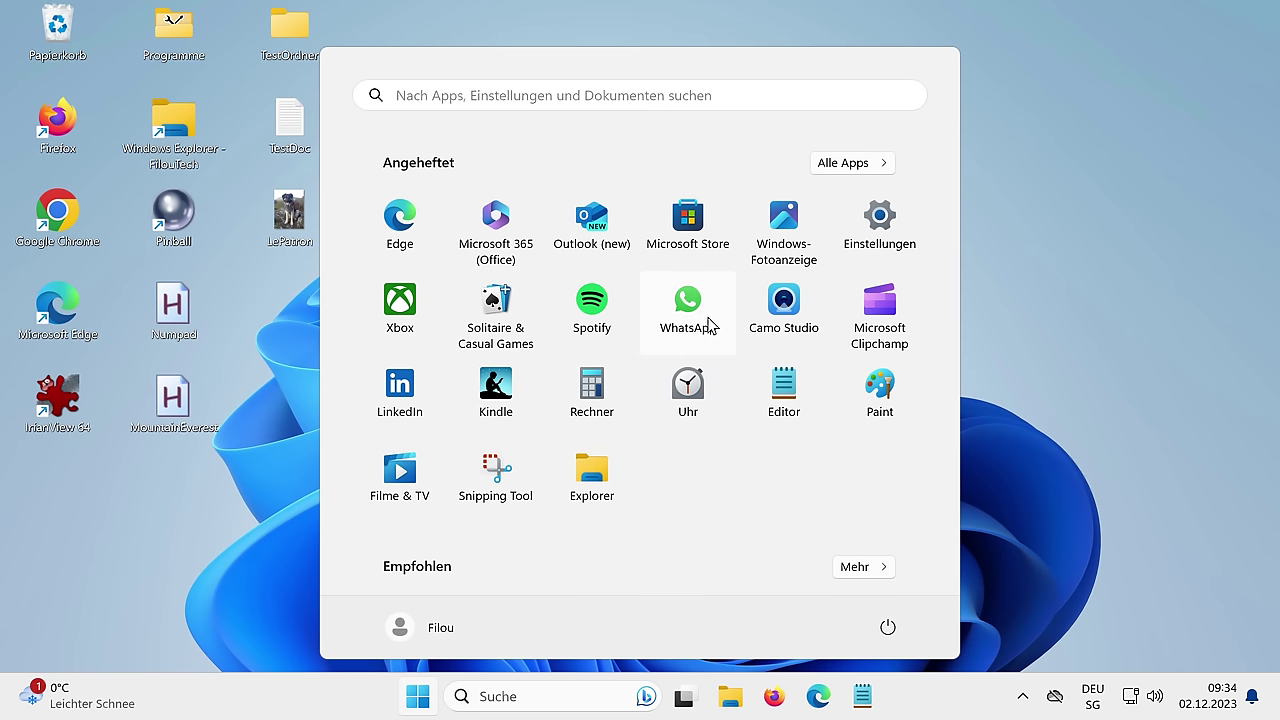
pyautogui.click(601, 483)
pyautogui.click(112, 386)
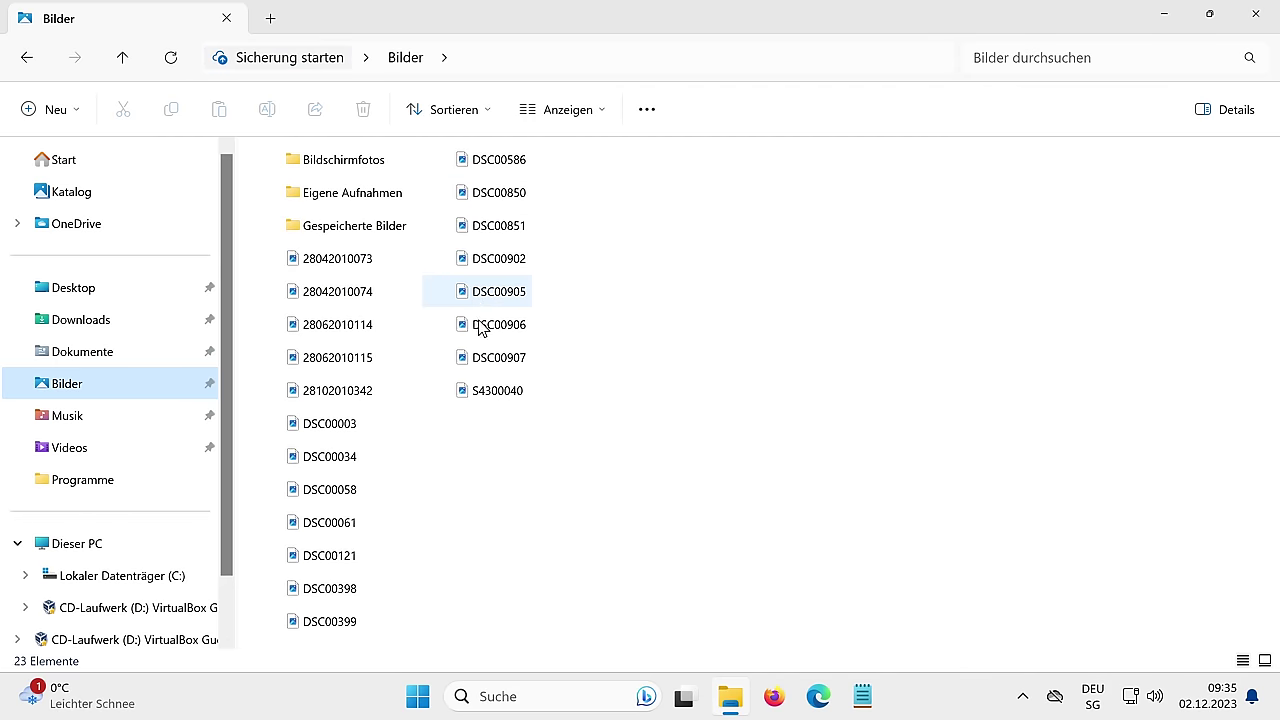
pyautogui.moveTo(481, 398)
pyautogui.mouseDown()
pyautogui.moveTo(349, 449)
pyautogui.moveTo(367, 439)
pyautogui.moveTo(521, 454)
pyautogui.moveTo(510, 456)
pyautogui.mouseUp()
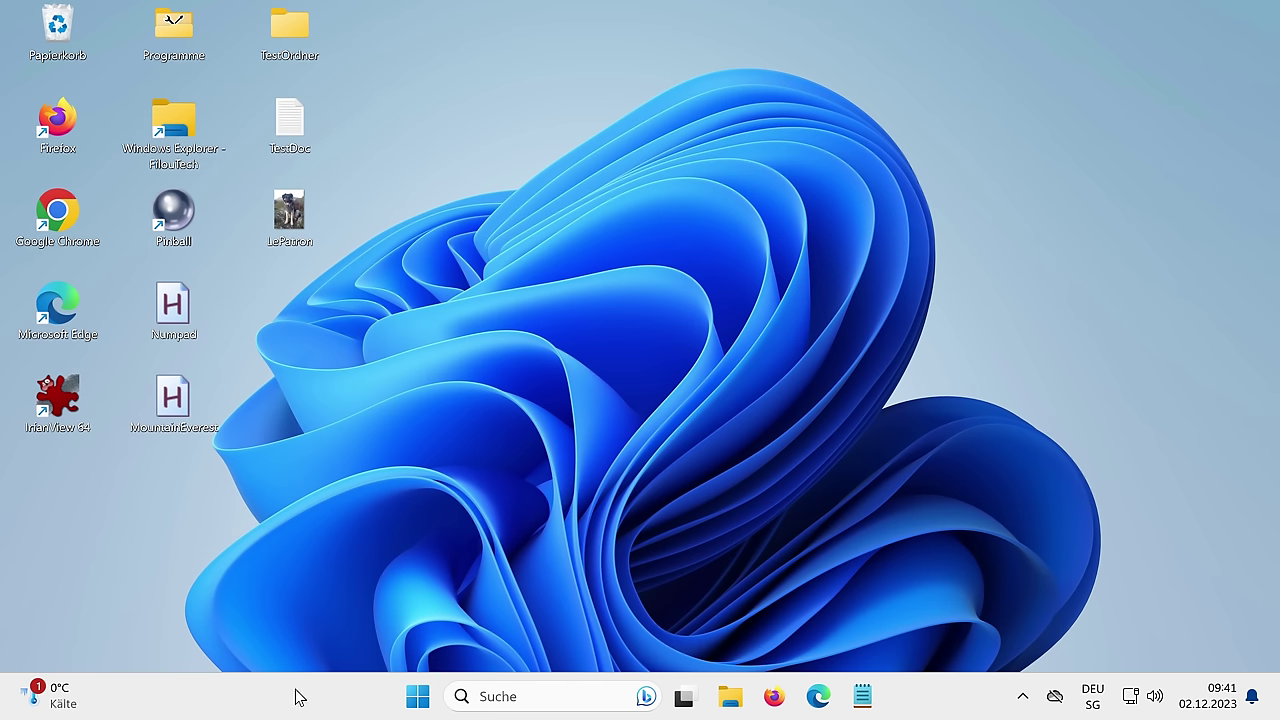
# View the taskbar's context options and the quick settings with the volume control, and close them
pyautogui.rightClick(298, 694)
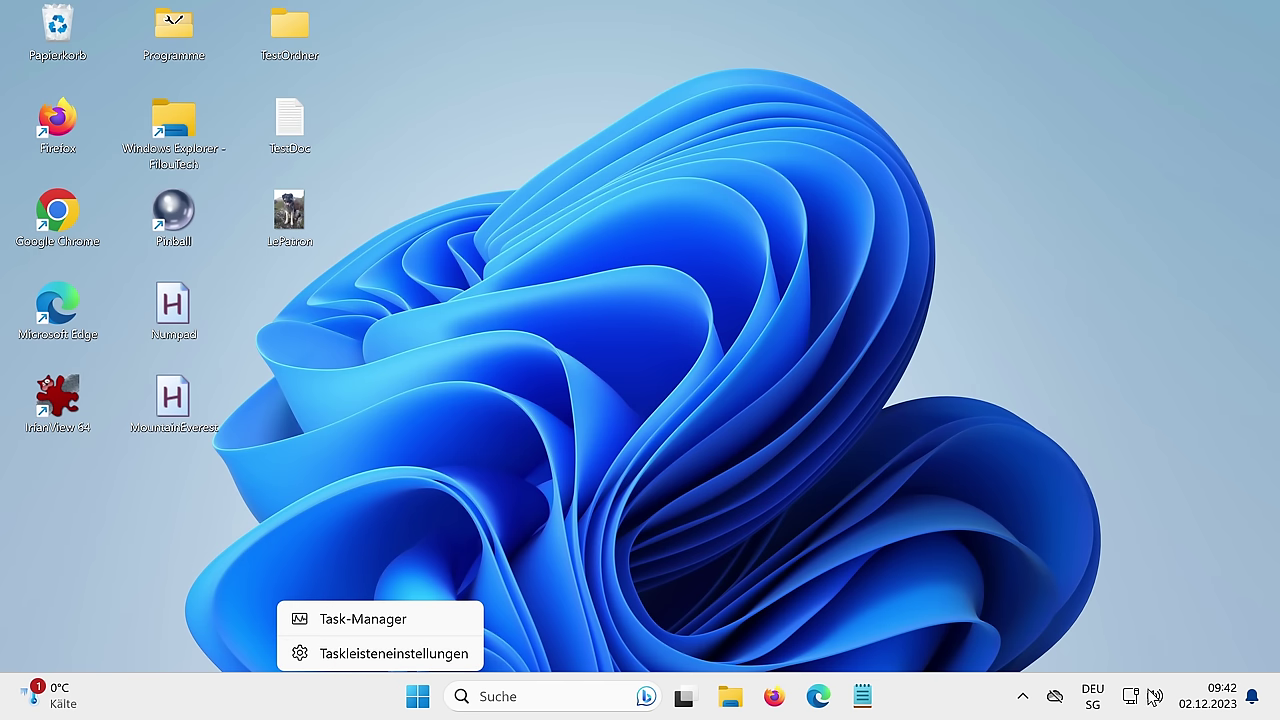
pyautogui.click(1153, 697)
pyautogui.click(1153, 697)
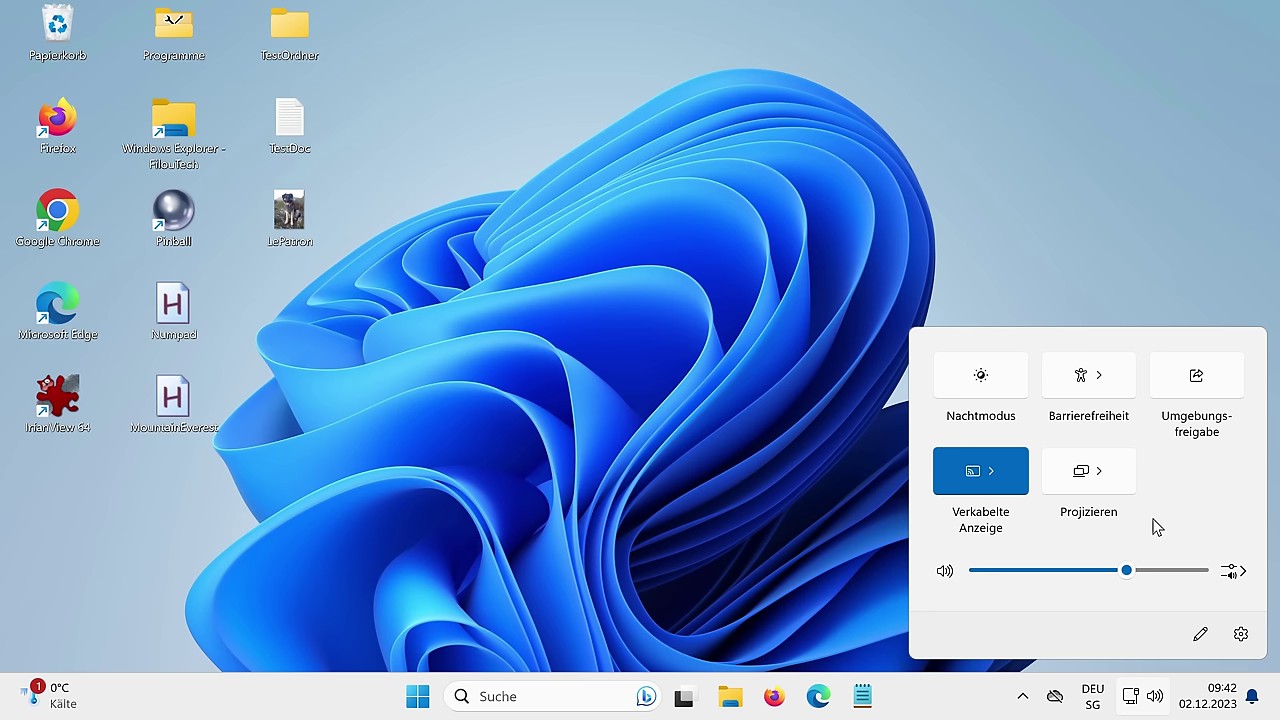
pyautogui.click(720, 506)
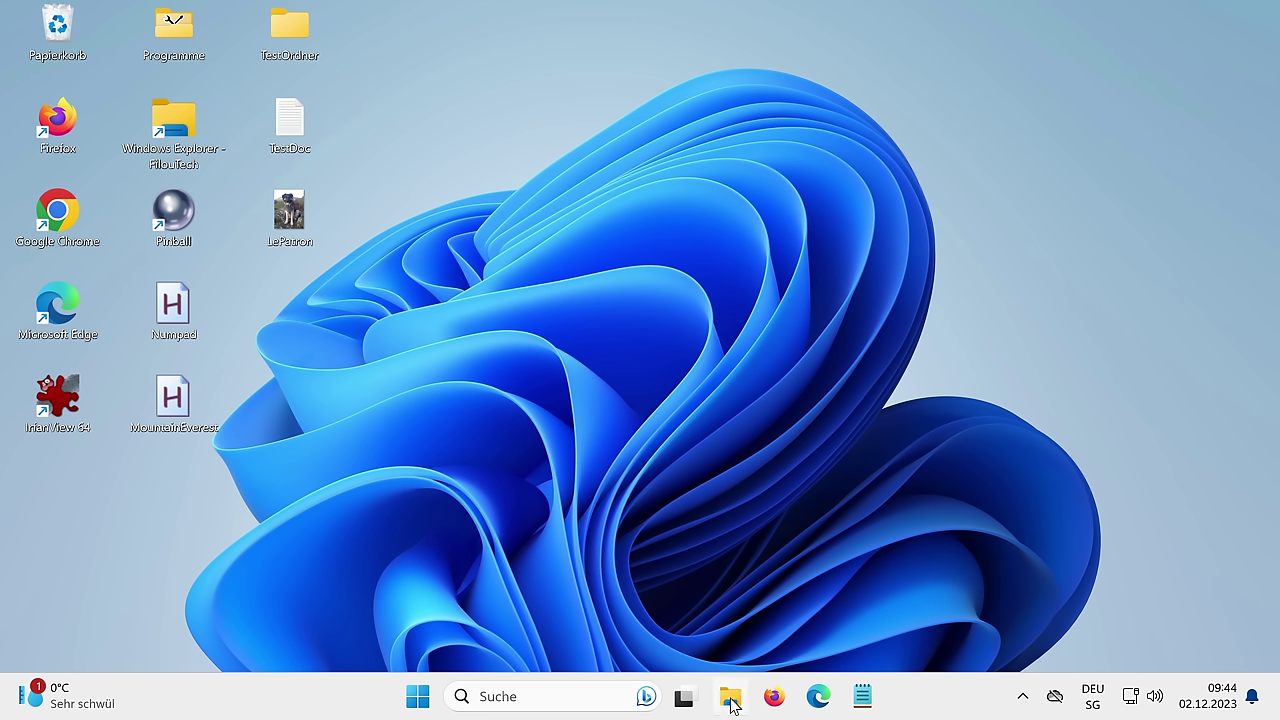
# From the Bilder folder, enable "Abstand zwischen Elementen verringern (kompakte Ansicht)" in the folder options, apply it, and minimize File Explorer
pyautogui.click(730, 696)
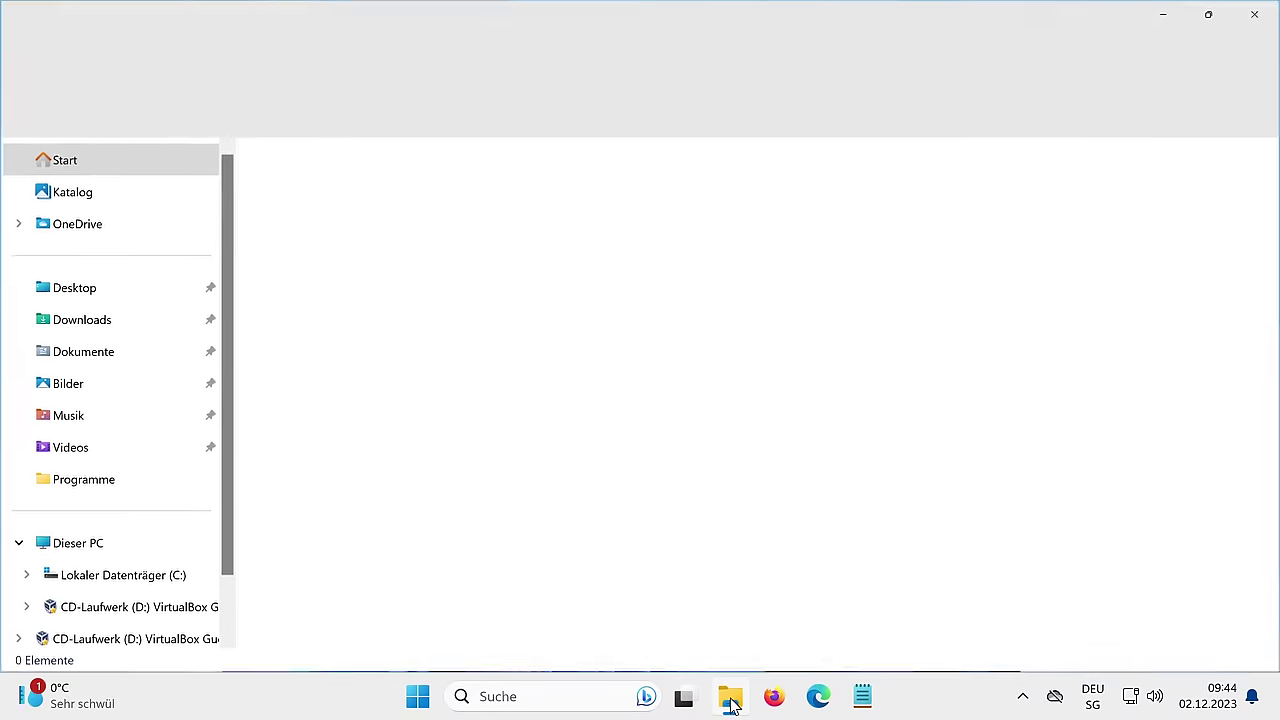
pyautogui.click(107, 384)
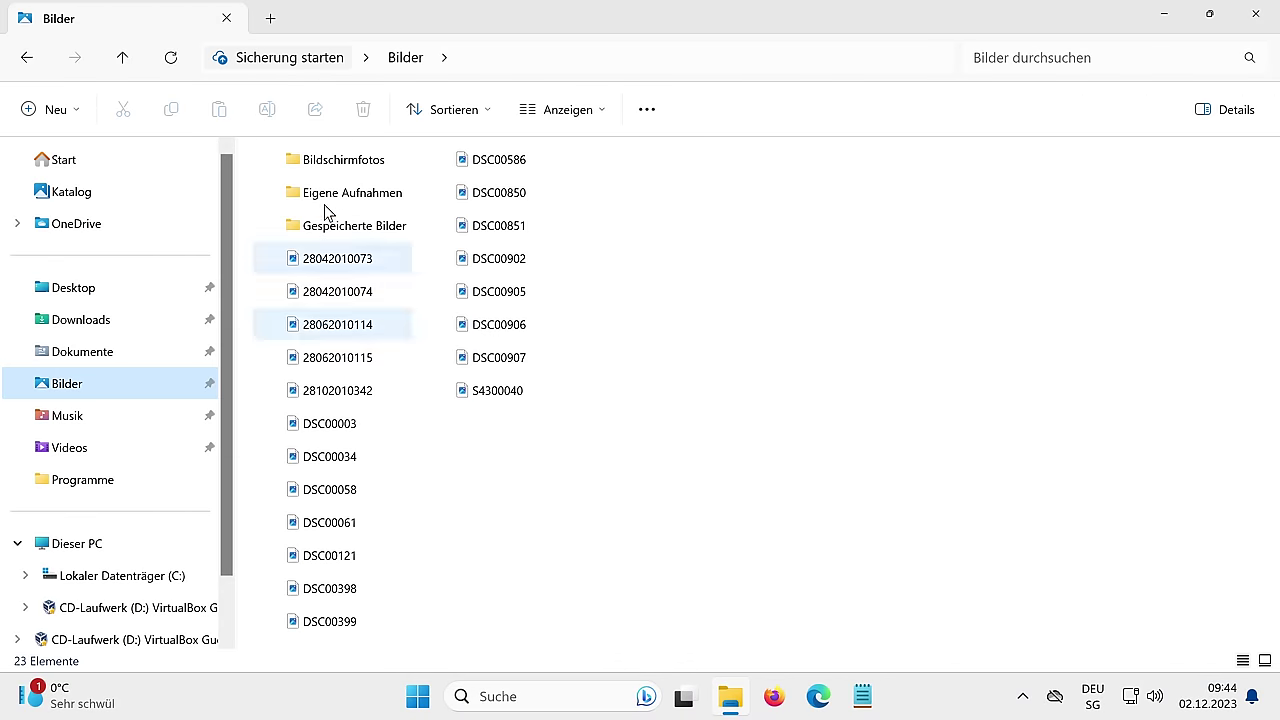
pyautogui.click(647, 112)
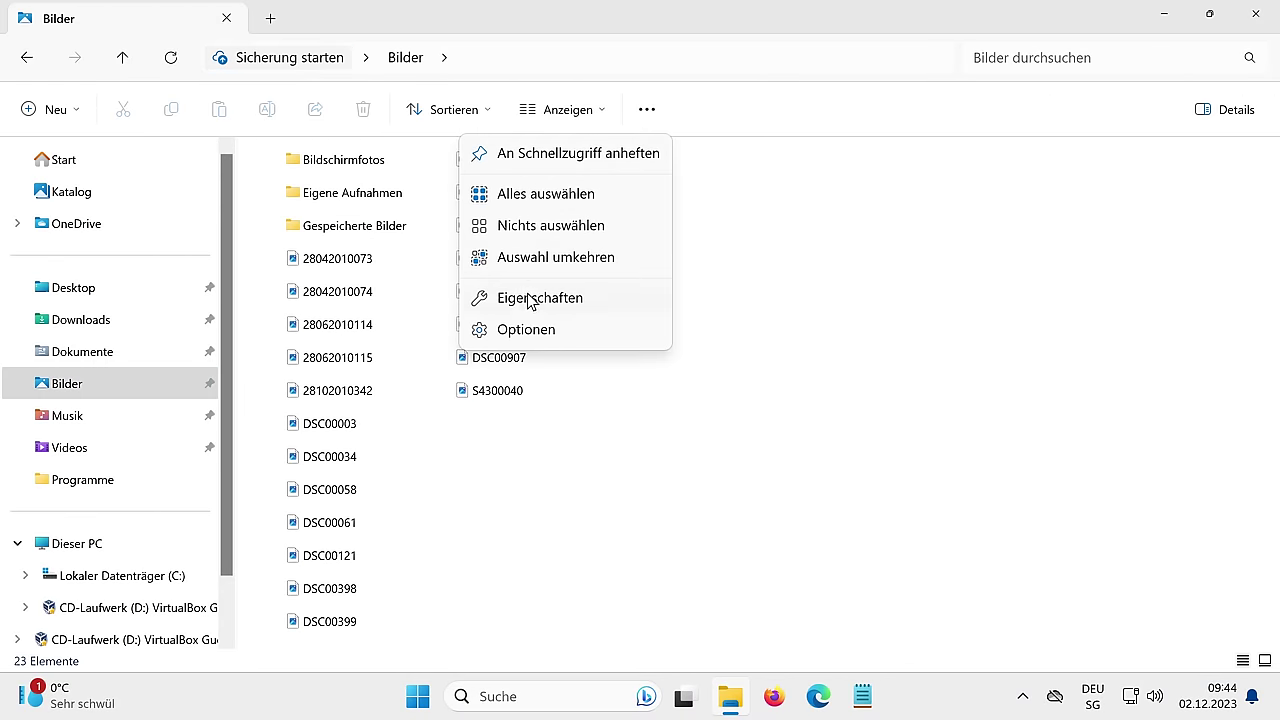
pyautogui.click(520, 330)
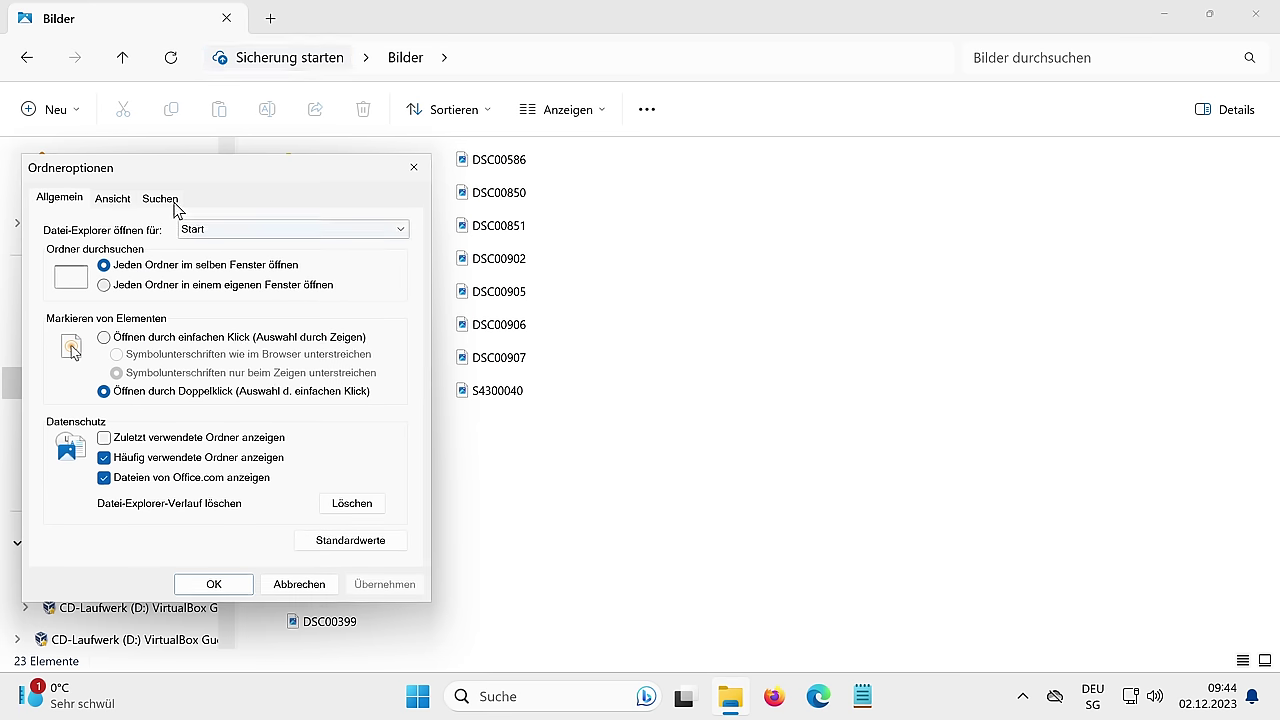
pyautogui.click(114, 200)
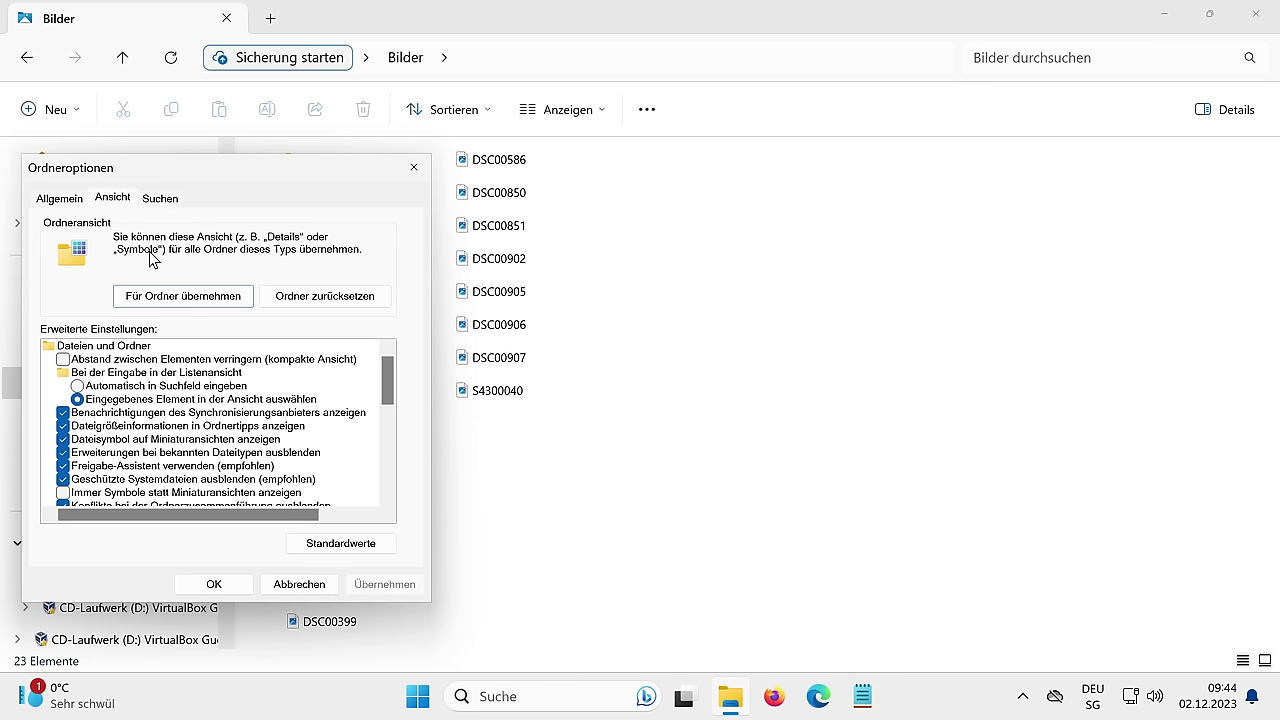
pyautogui.click(120, 362)
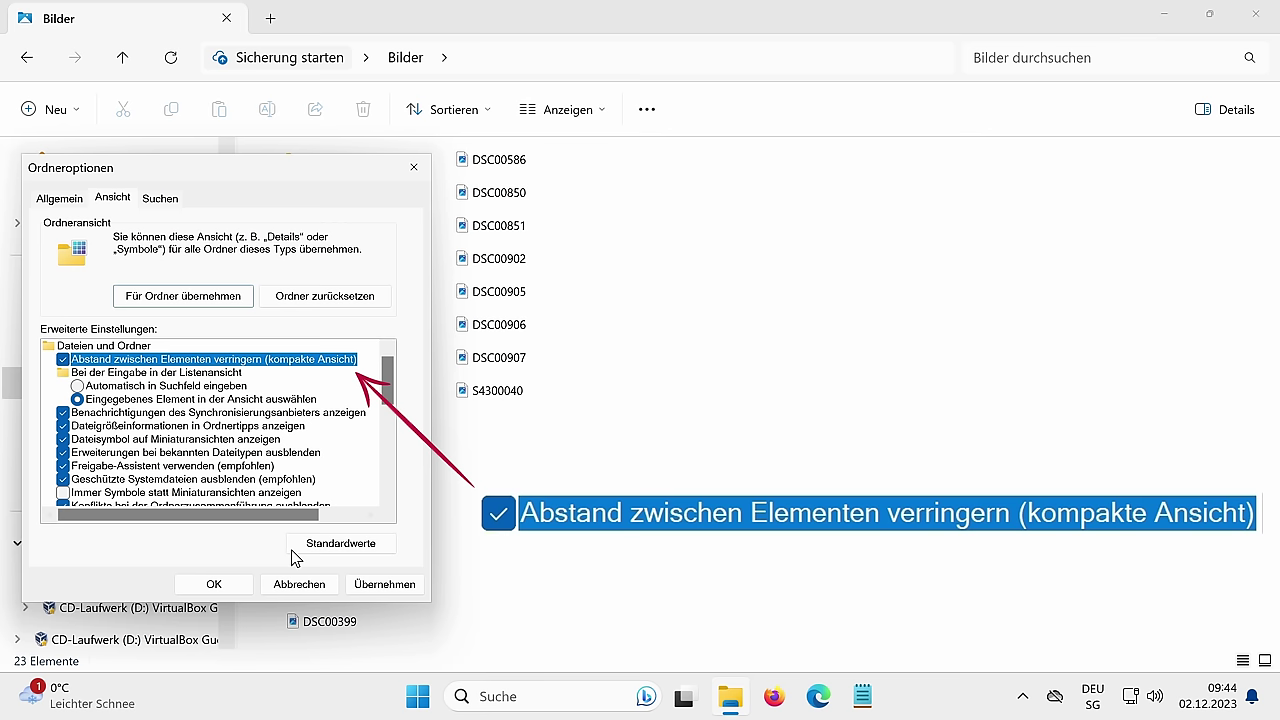
pyautogui.click(383, 585)
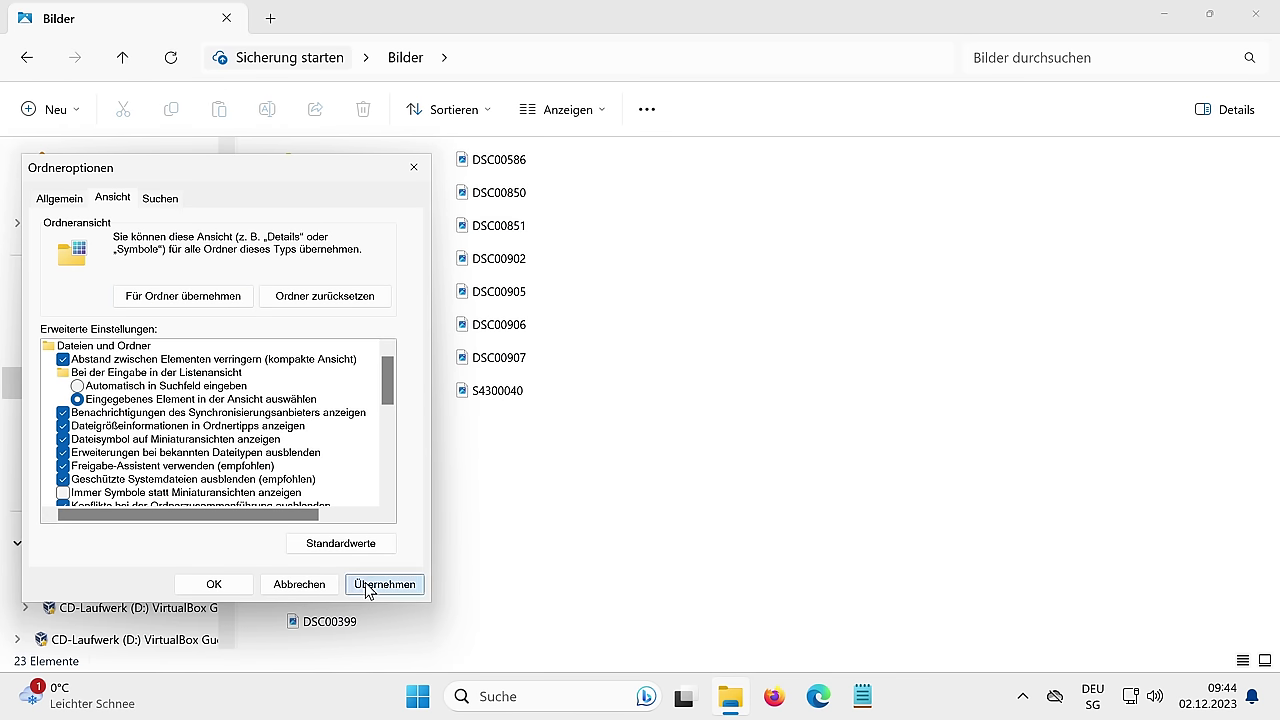
pyautogui.click(213, 585)
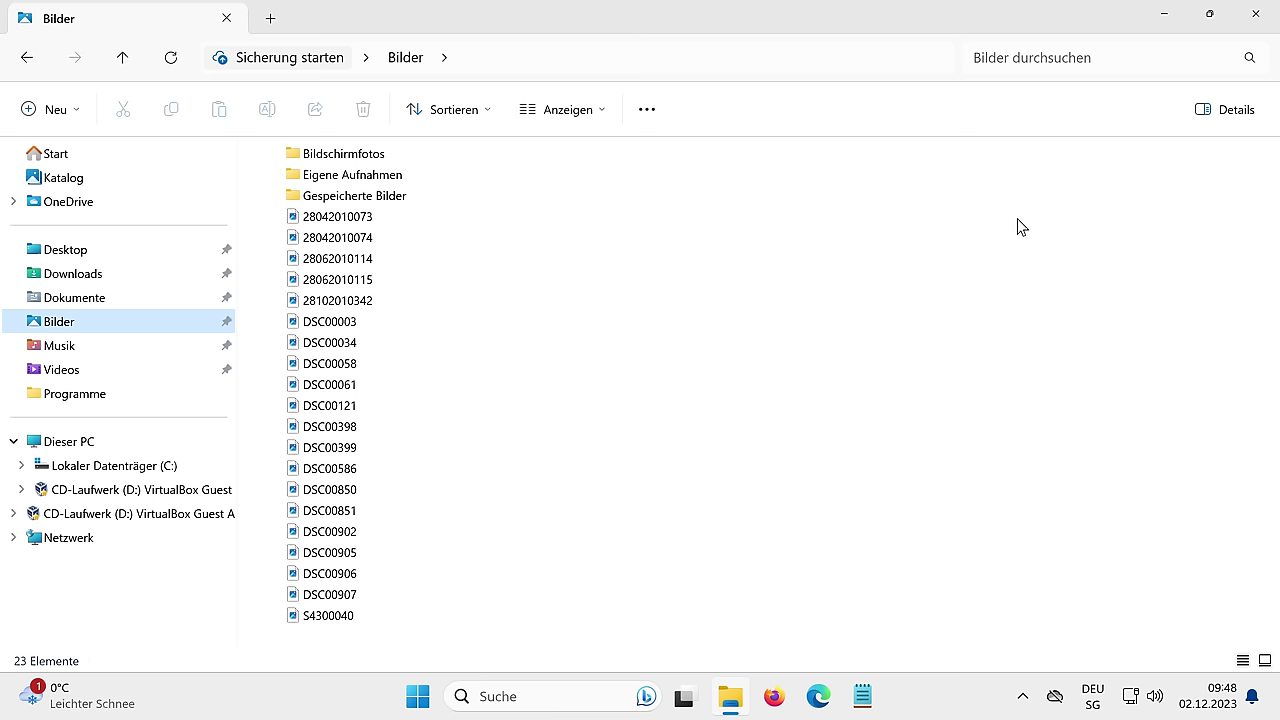
pyautogui.click(1162, 18)
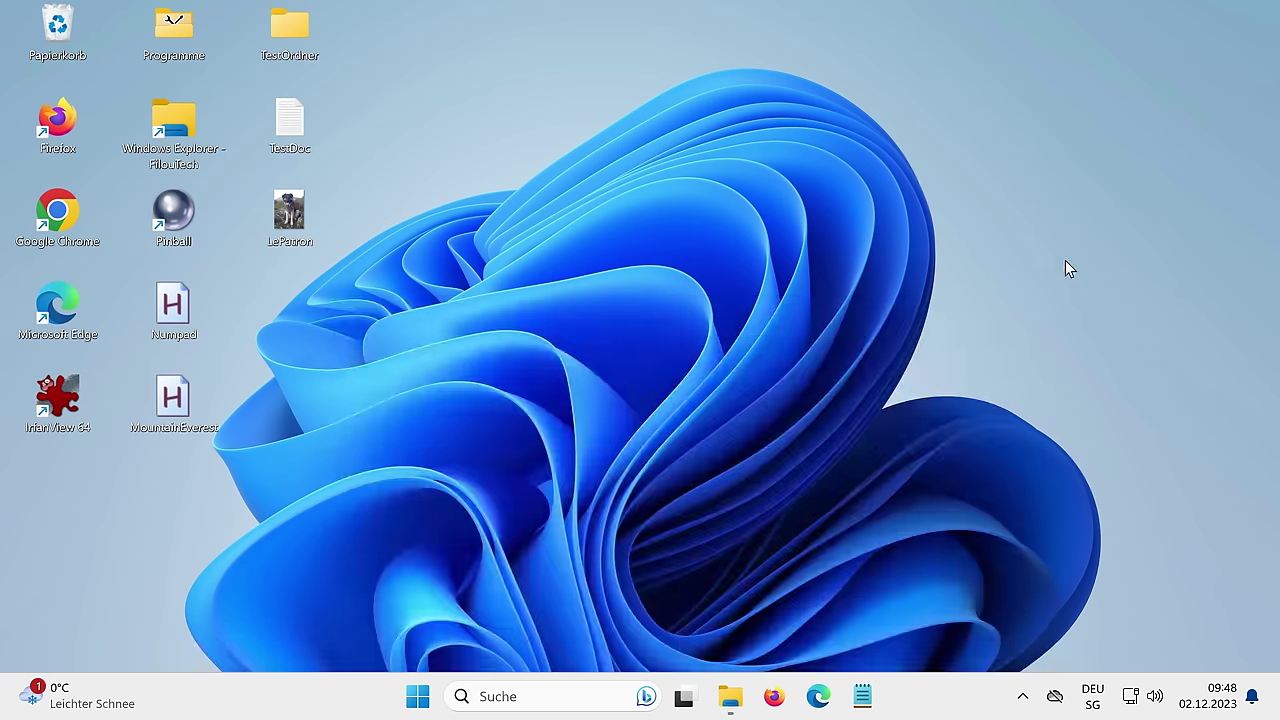
# In the taskbar settings, set the taskbar alignment (Taskleistenausrichtung) to "Linksbündig"
pyautogui.rightClick(920, 698)
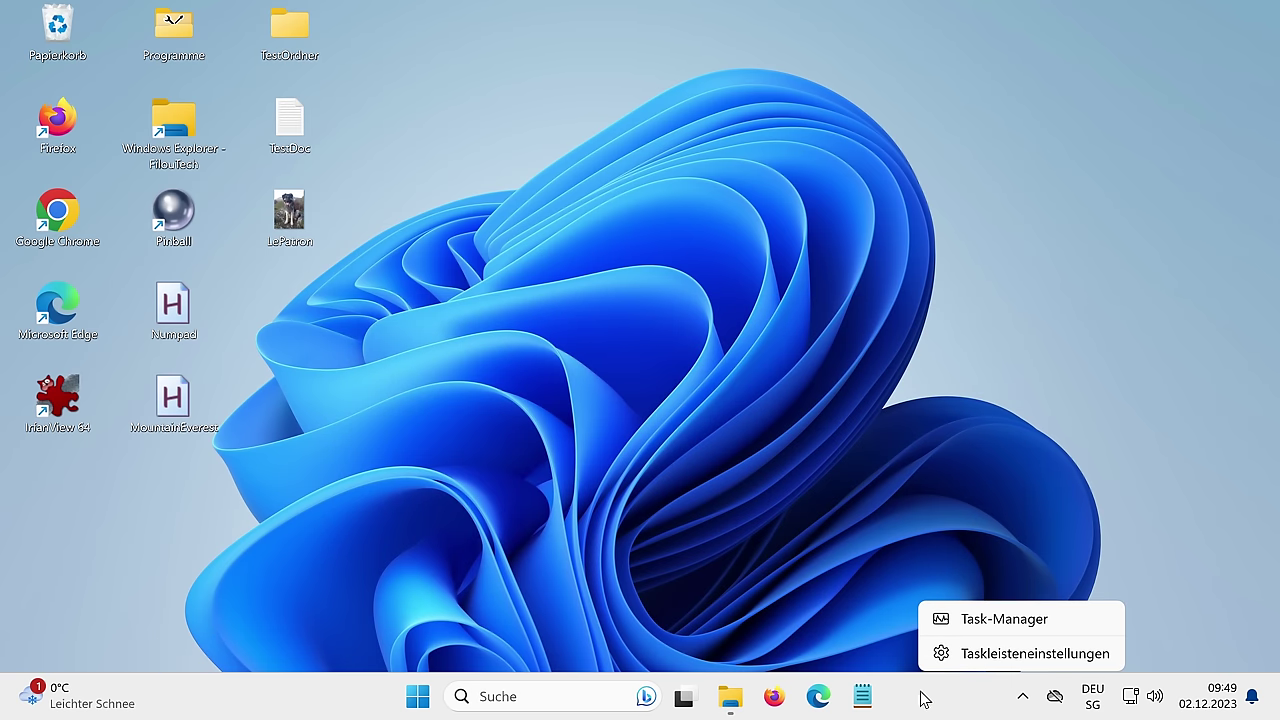
pyautogui.click(972, 658)
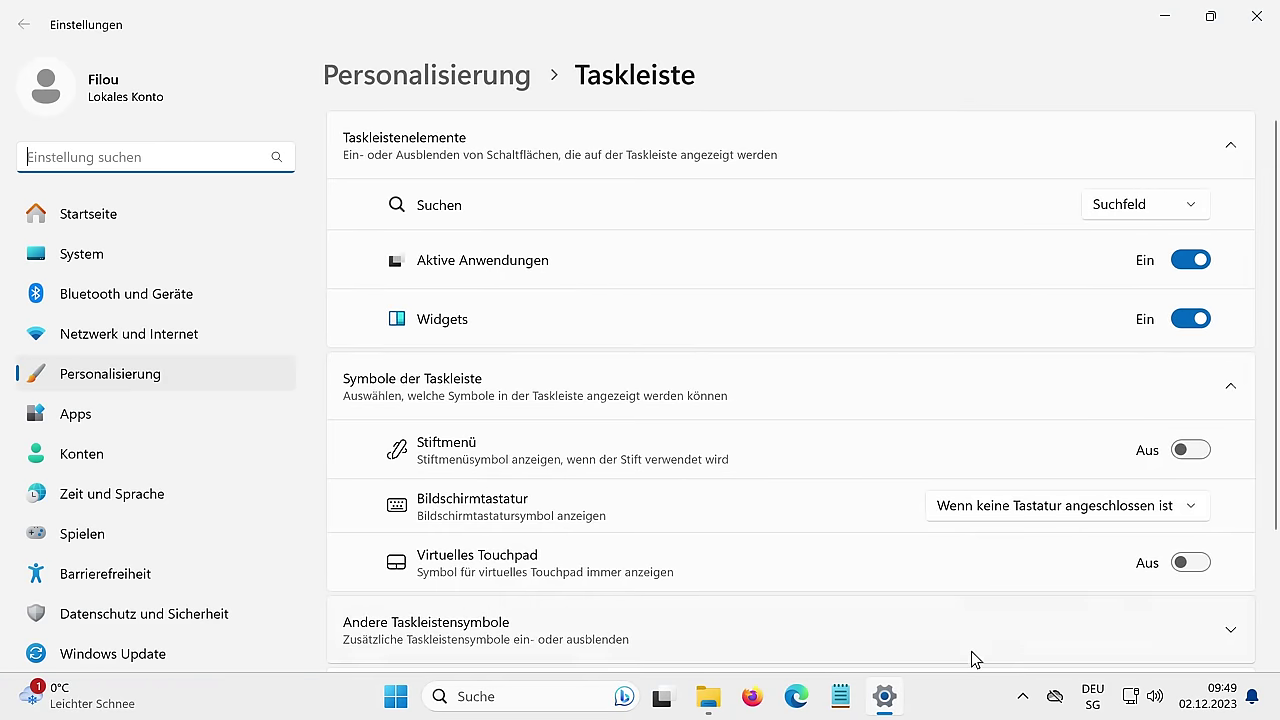
pyautogui.scroll(-3, 1033, 544)
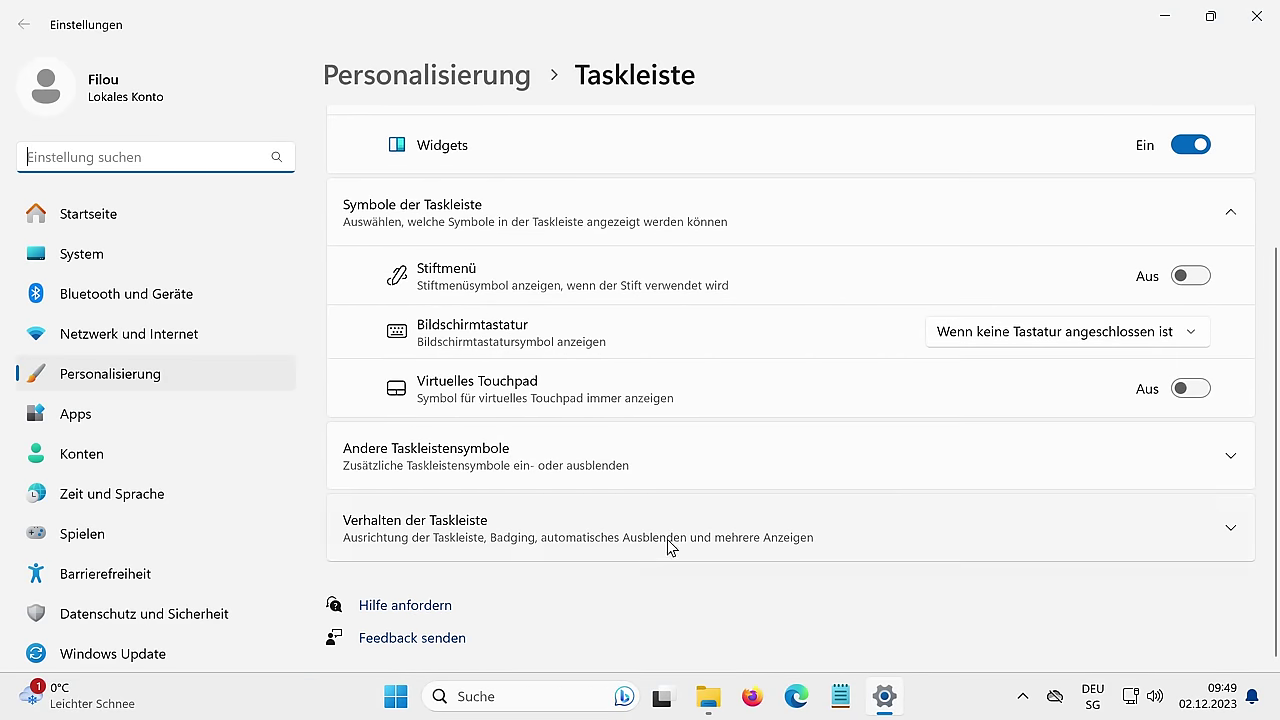
pyautogui.click(667, 543)
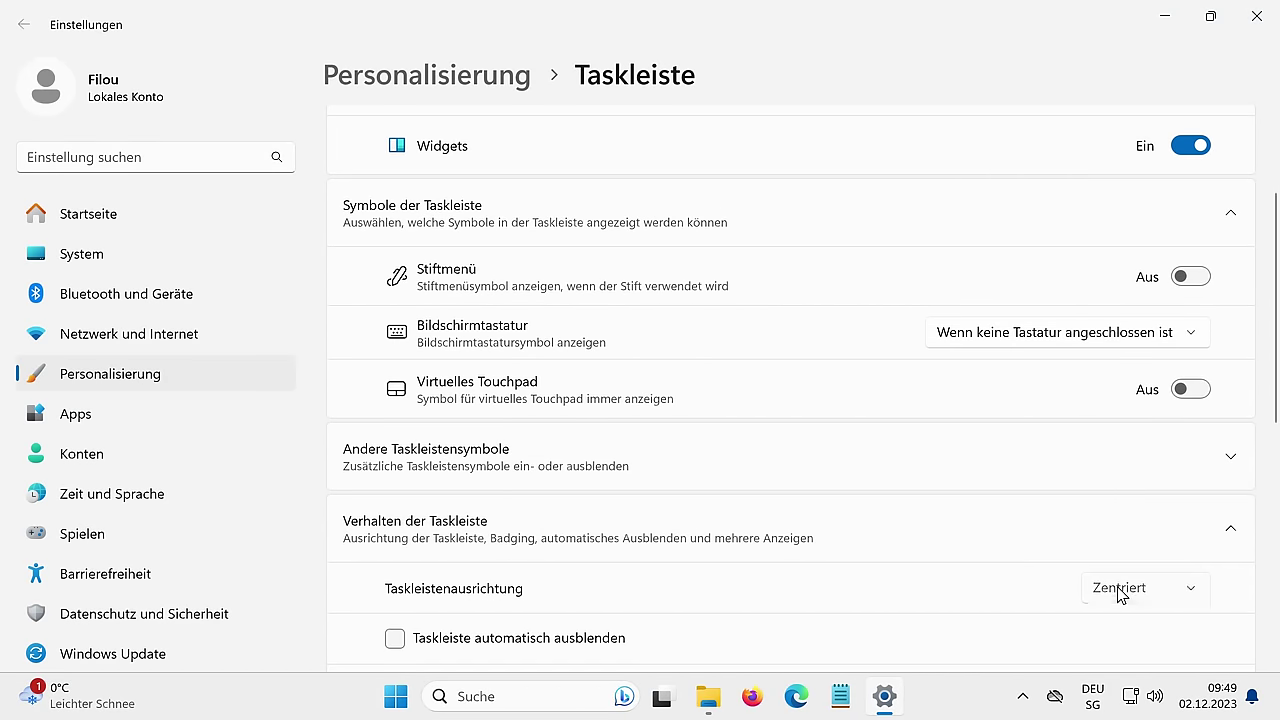
pyautogui.click(1118, 592)
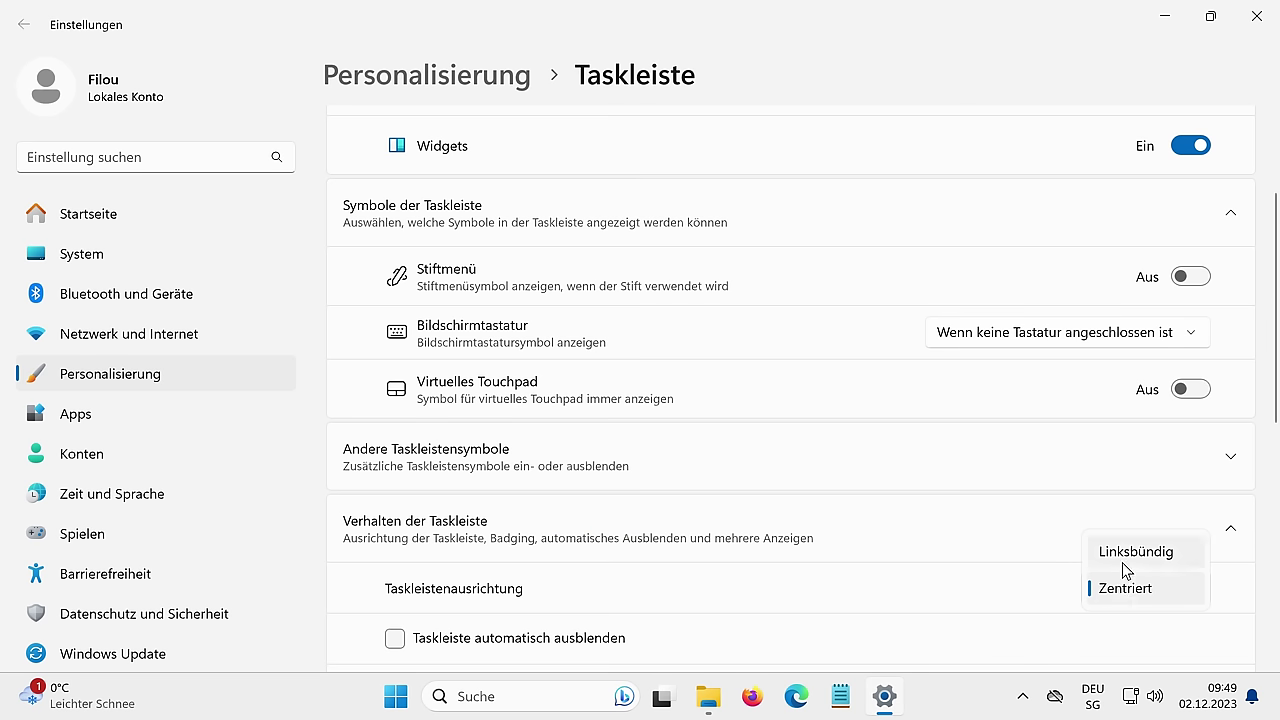
pyautogui.click(1123, 556)
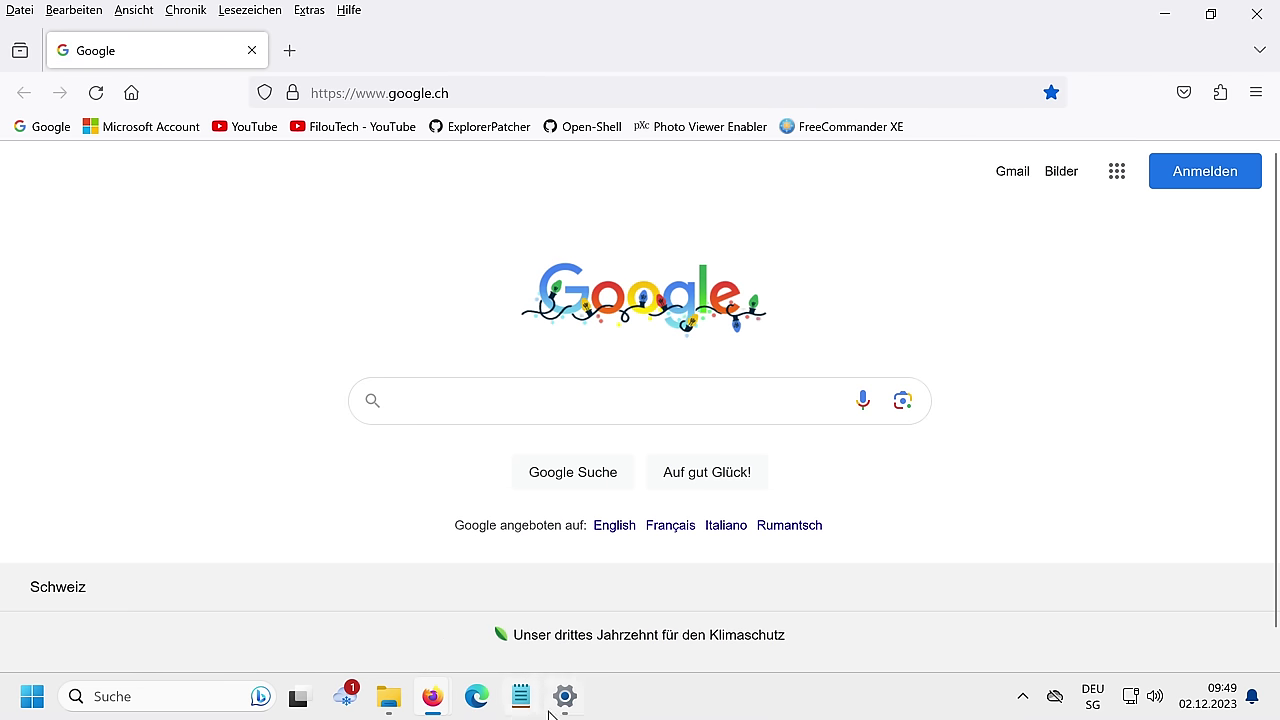
# View the previews of the grouped File Explorer windows on the taskbar
pyautogui.moveTo(549, 713)
pyautogui.moveTo(543, 664)
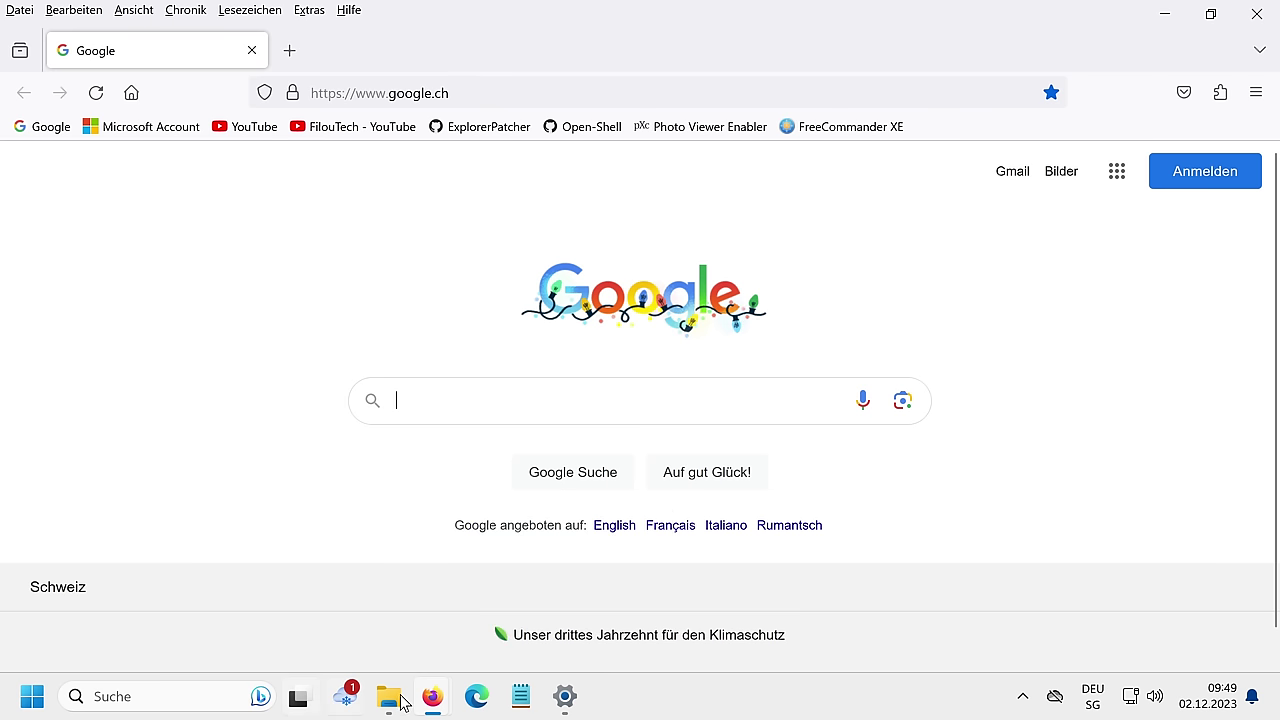
pyautogui.moveTo(403, 703)
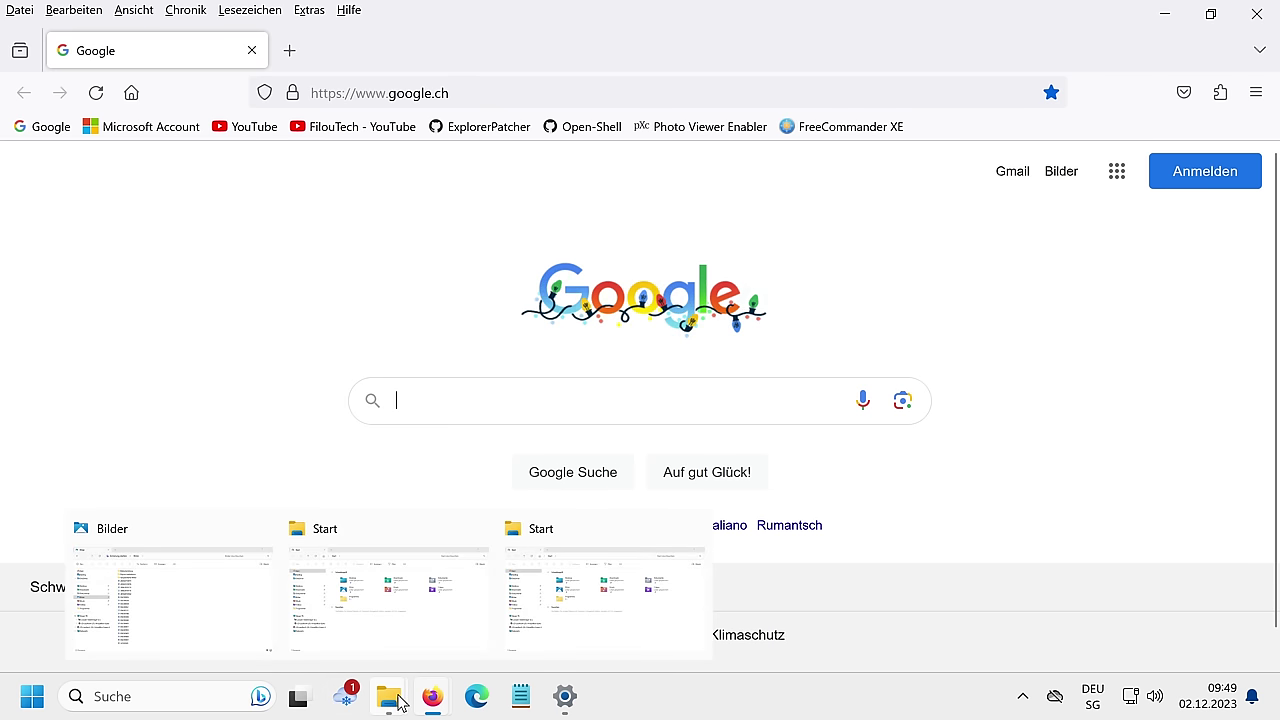
pyautogui.moveTo(585, 590)
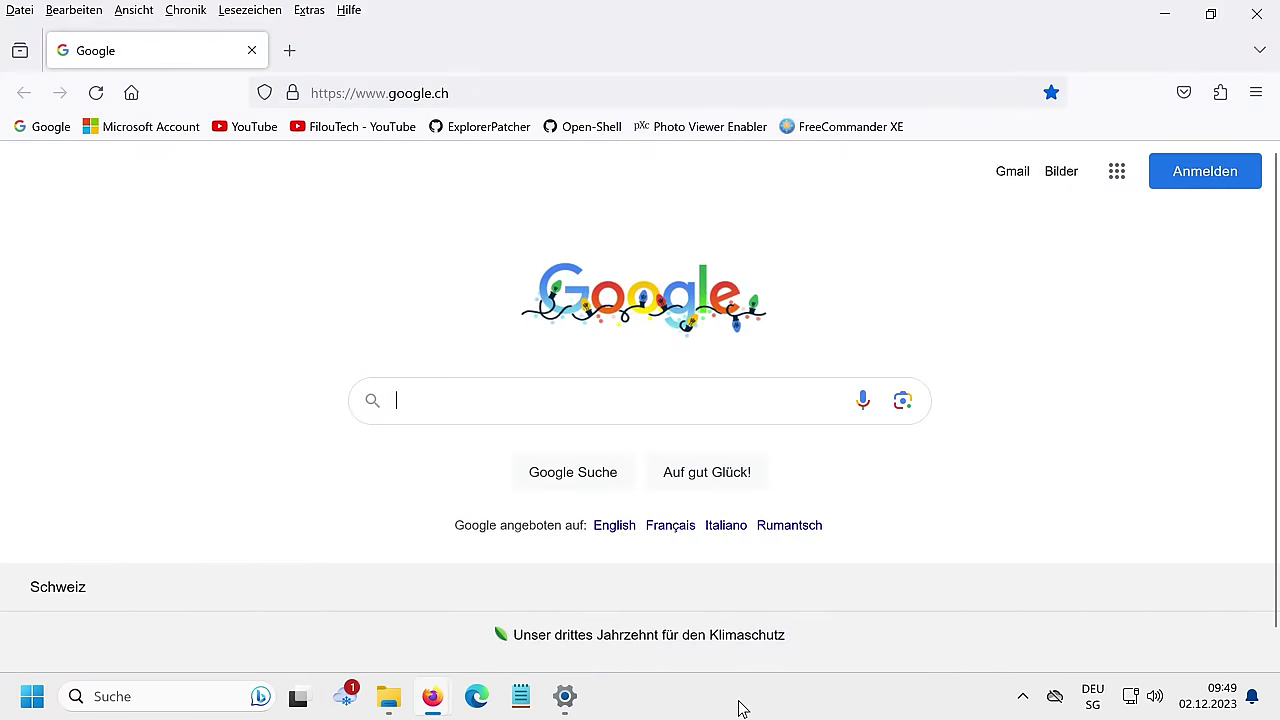
# In the taskbar behaviour settings, set "Taskleistenschaltflächen kombinieren und Beschriftungen ausblenden" to "Nie"
pyautogui.rightClick(739, 707)
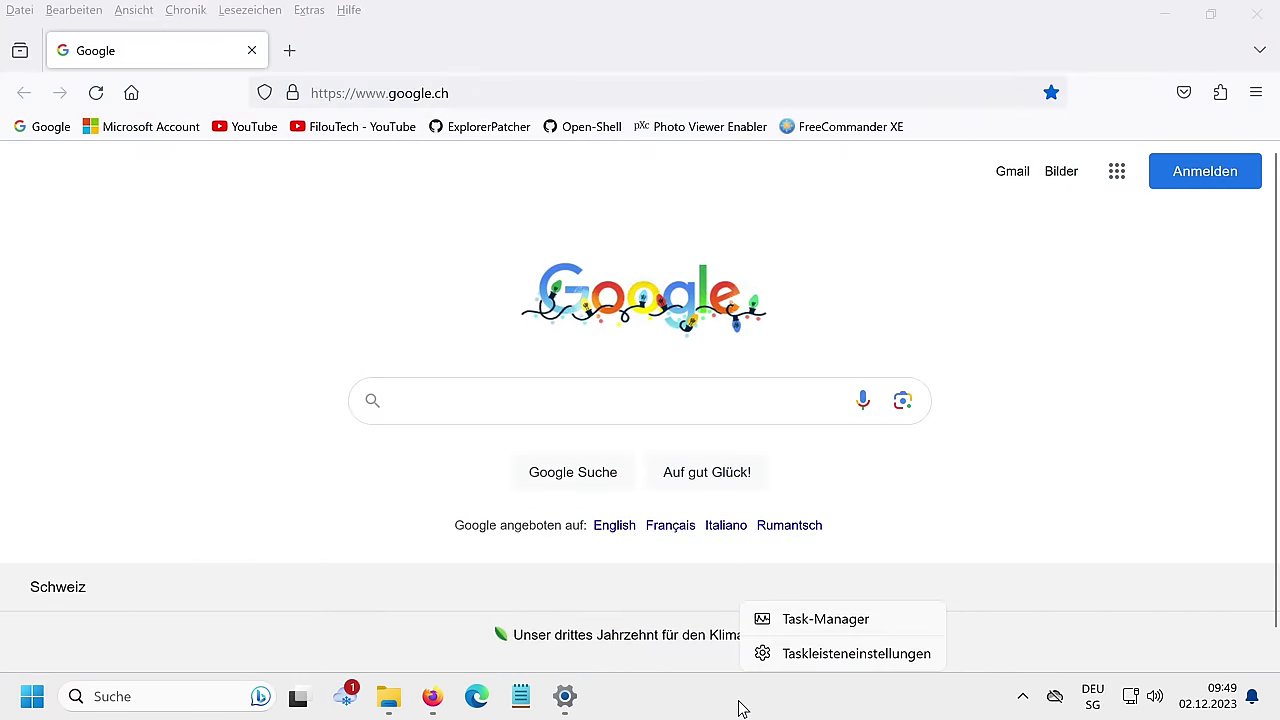
pyautogui.click(823, 658)
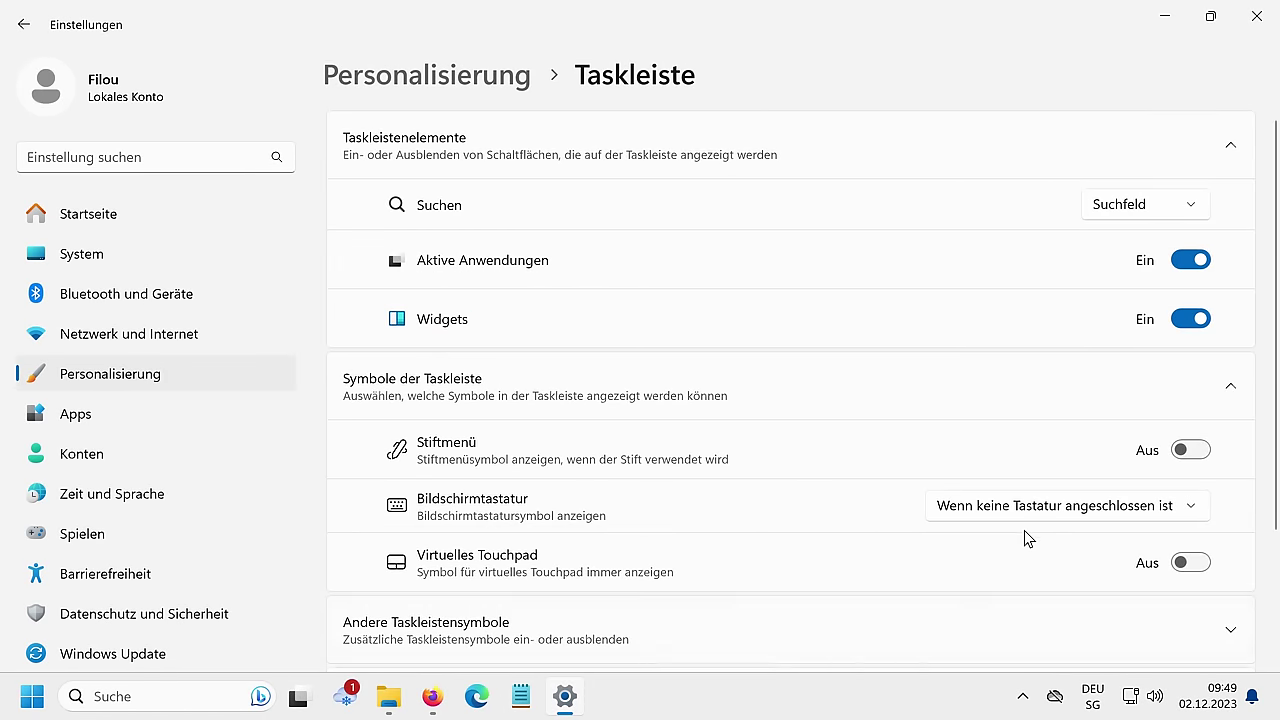
pyautogui.scroll(-3, 1024, 530)
pyautogui.click(894, 549)
pyautogui.scroll(-5, 897, 548)
pyautogui.click(1136, 486)
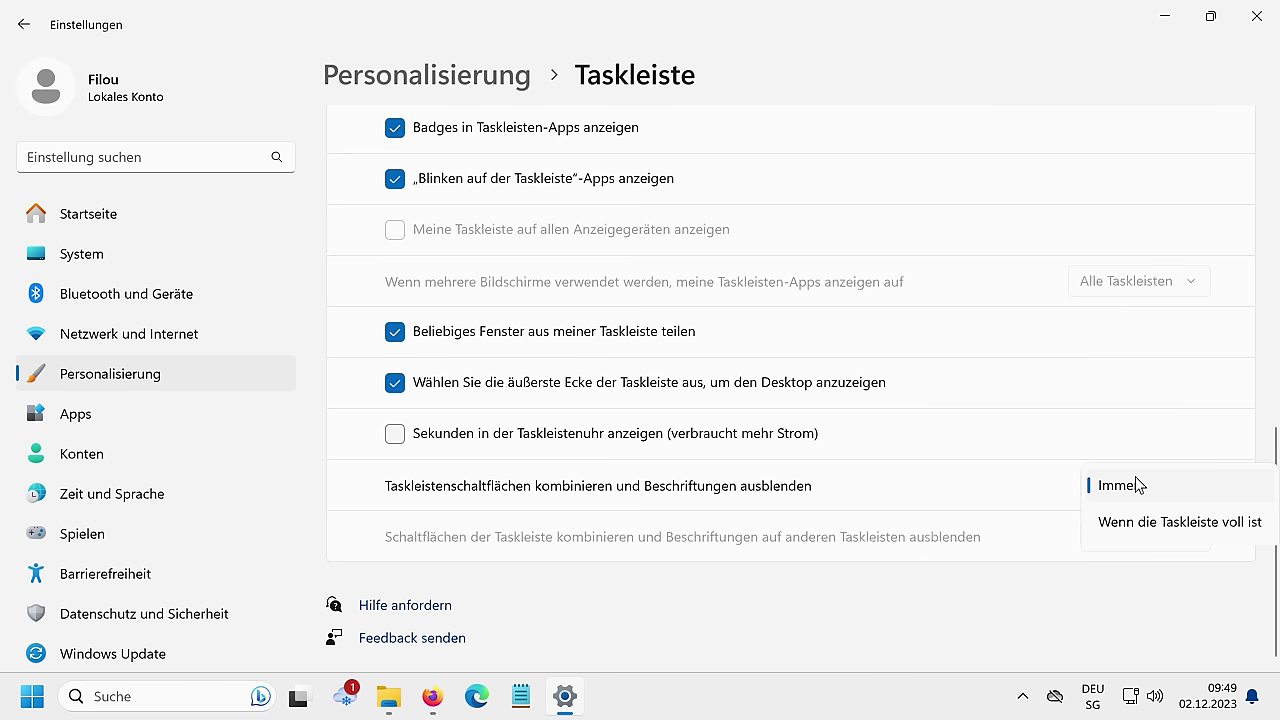
pyautogui.click(1126, 557)
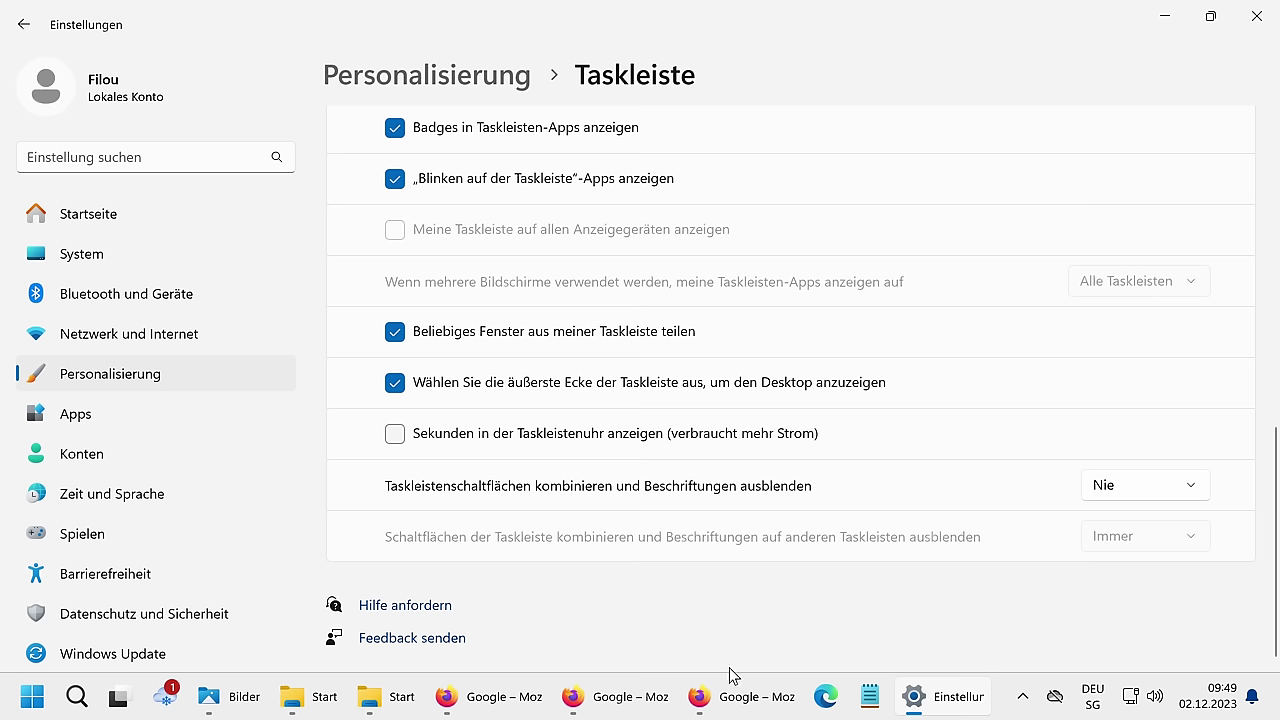
# Check the separate File Explorer, Firefox and Settings window entries and their previews on the taskbar
pyautogui.moveTo(320, 695)
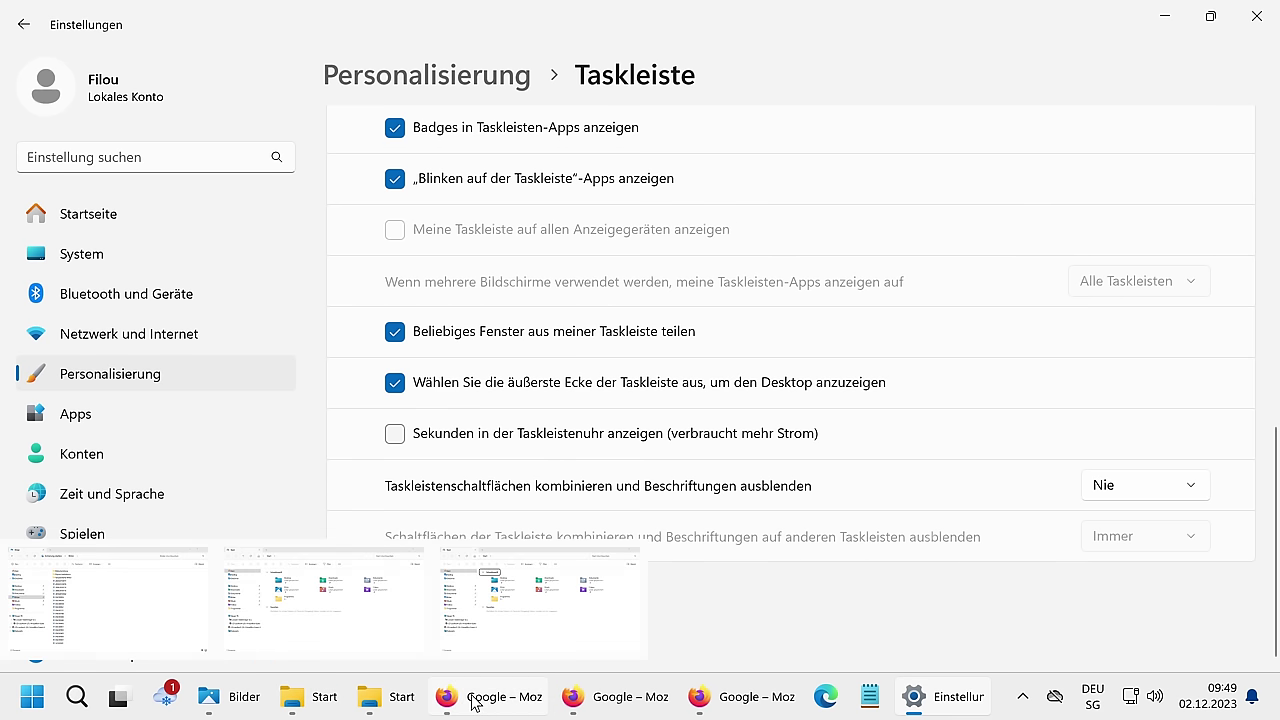
pyautogui.moveTo(578, 705)
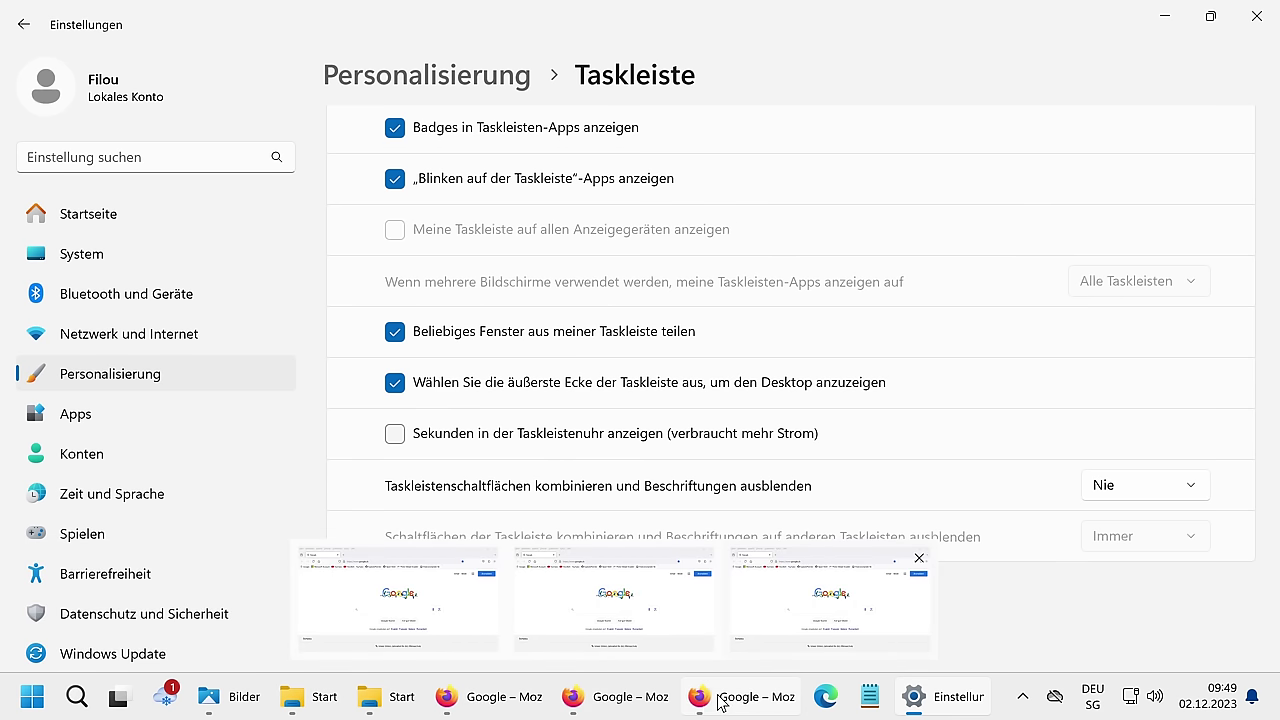
pyautogui.moveTo(912, 702)
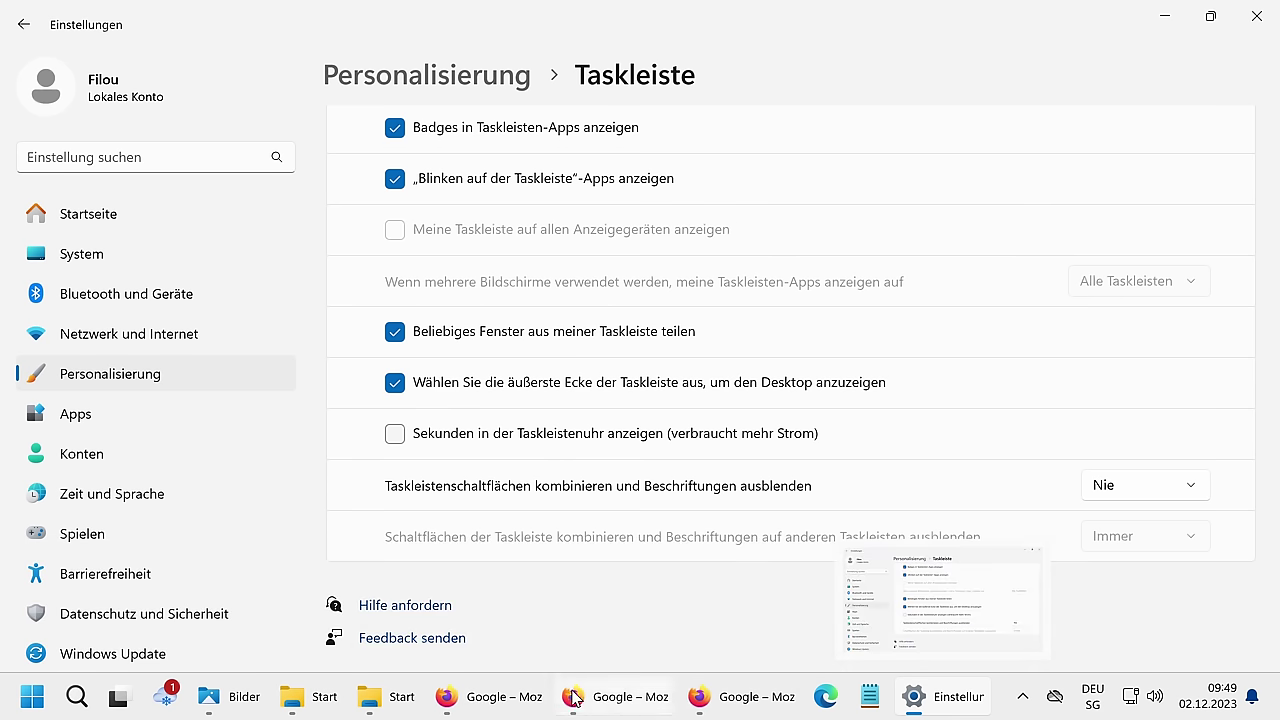
pyautogui.moveTo(426, 706)
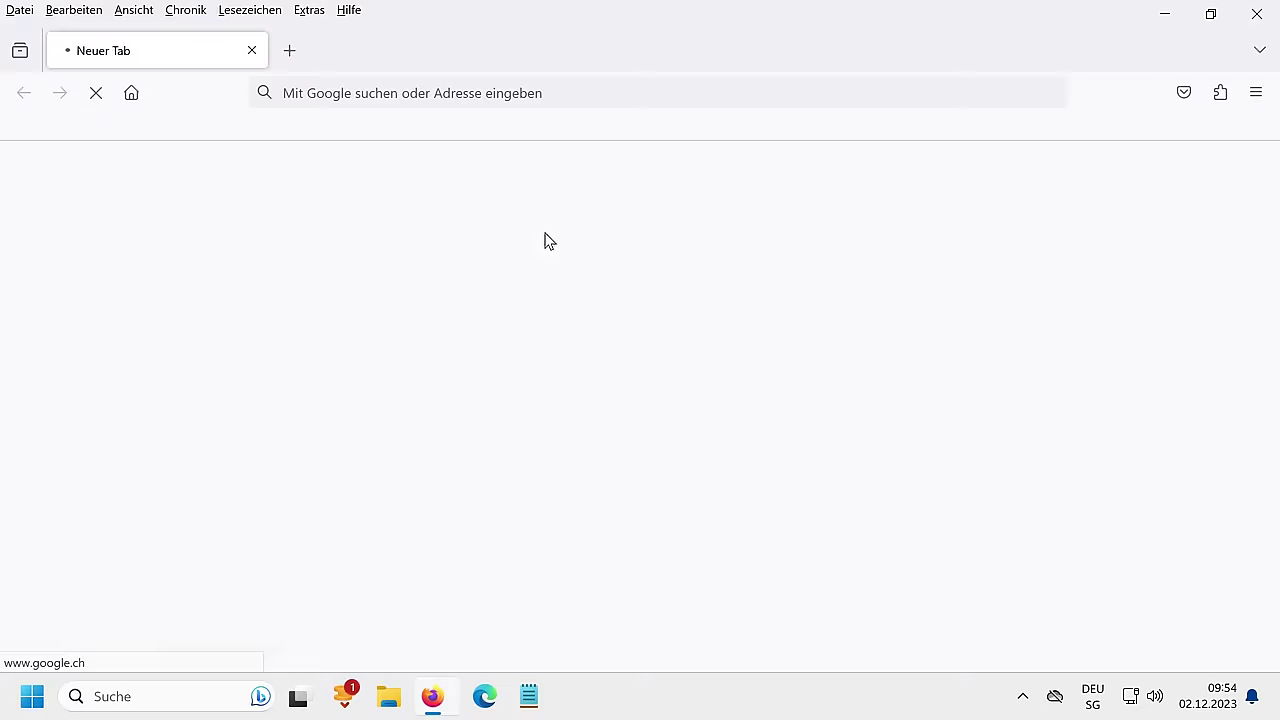
# Download ep_setup.exe from the bookmarked ExplorerPatcher releases page on GitHub
pyautogui.click(485, 135)
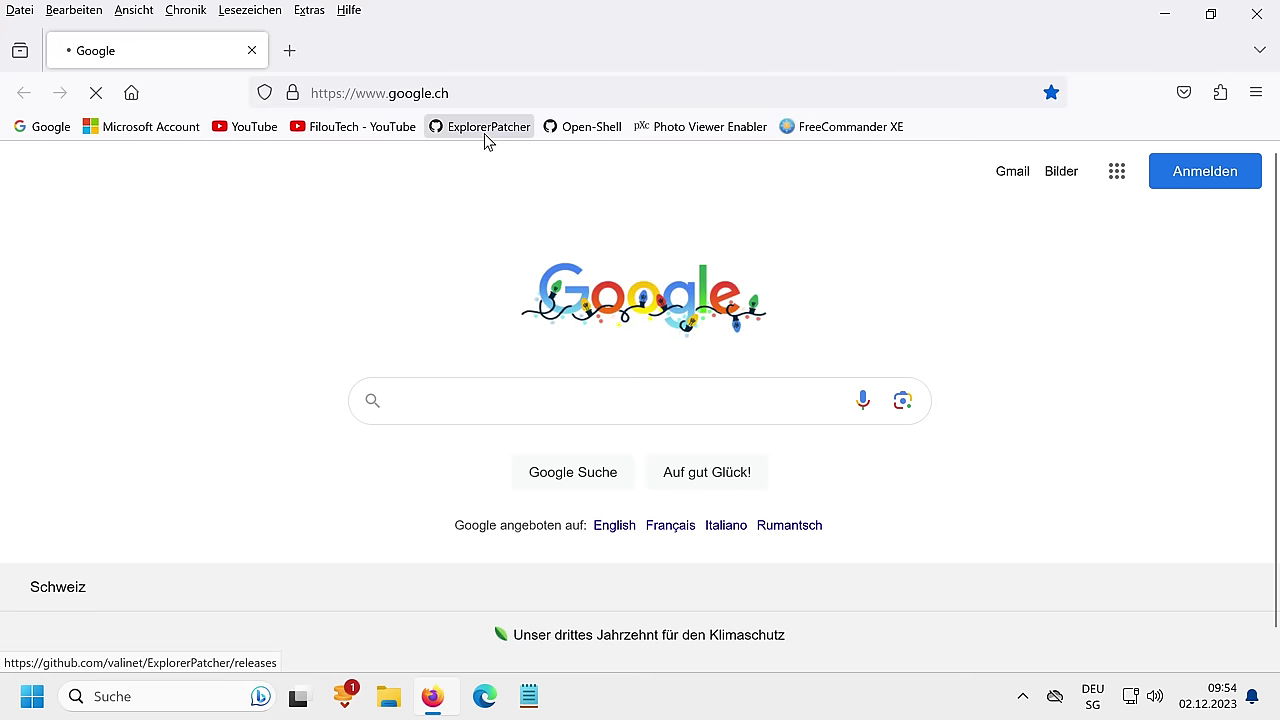
pyautogui.scroll(-3, 530, 400)
pyautogui.scroll(-15, 537, 418)
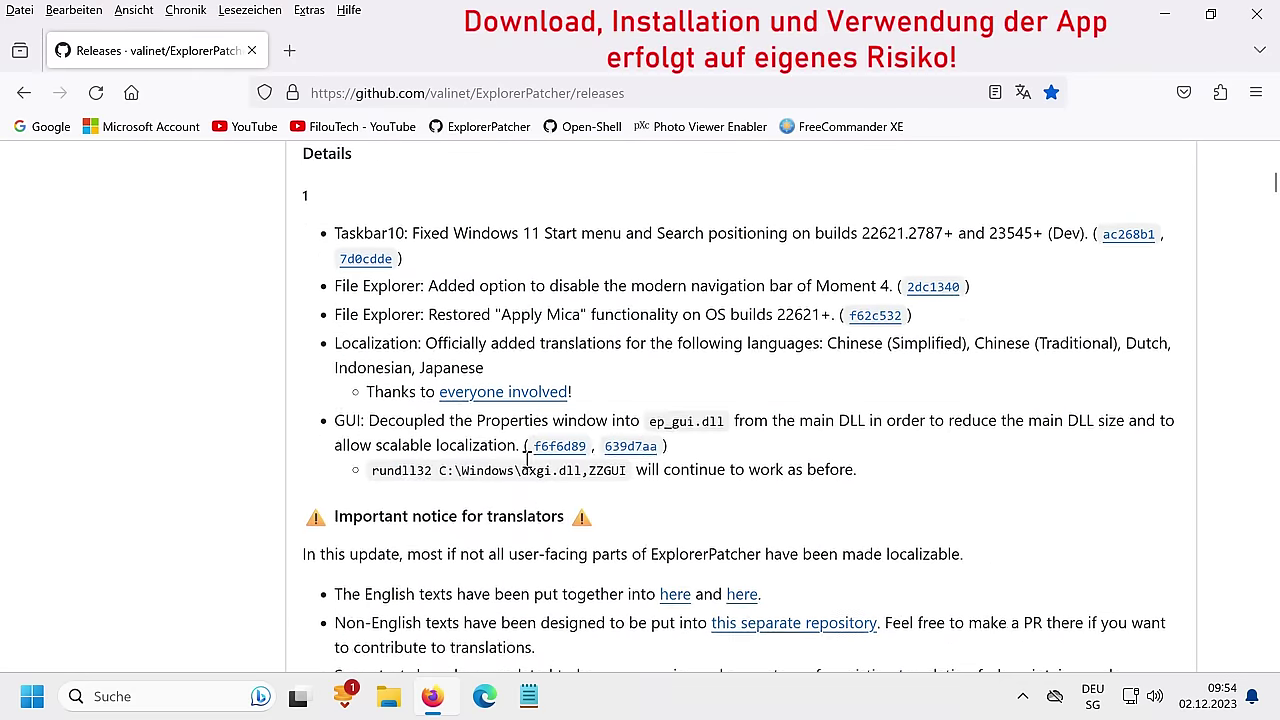
pyautogui.click(388, 381)
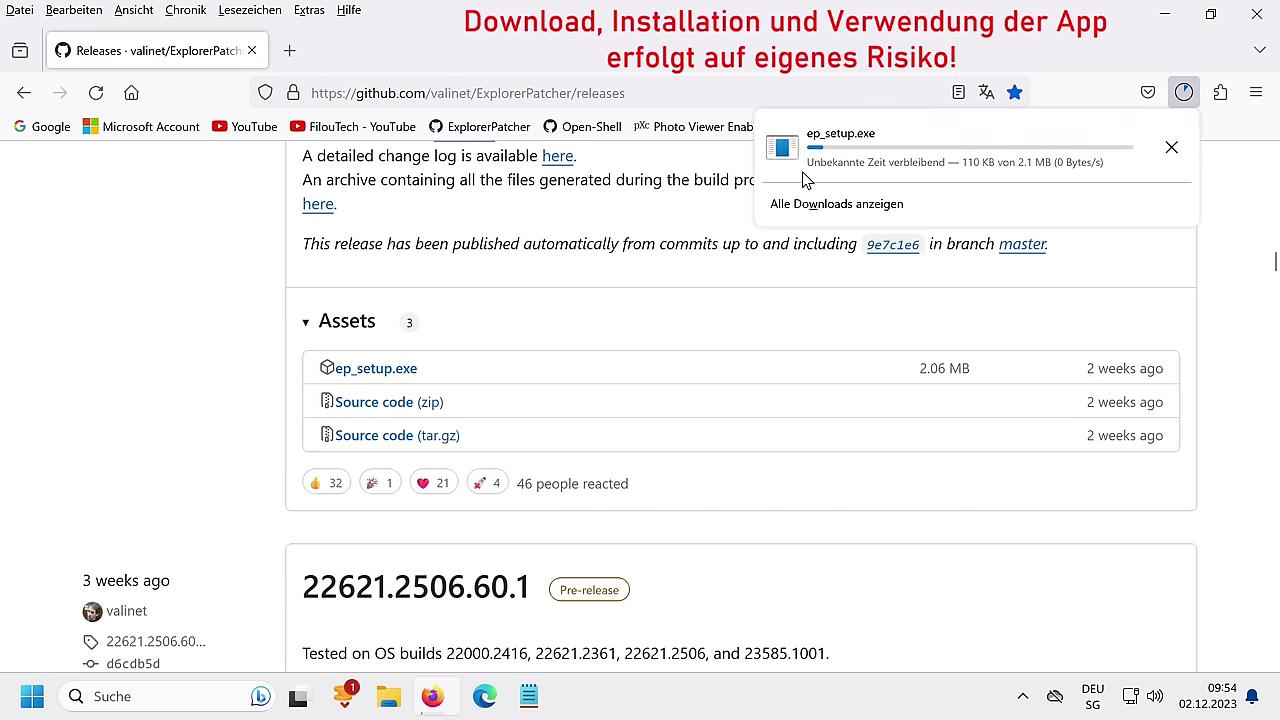
# Run the downloaded ep_setup.exe, allow it to make changes to the device, and close the browser
pyautogui.click(905, 157)
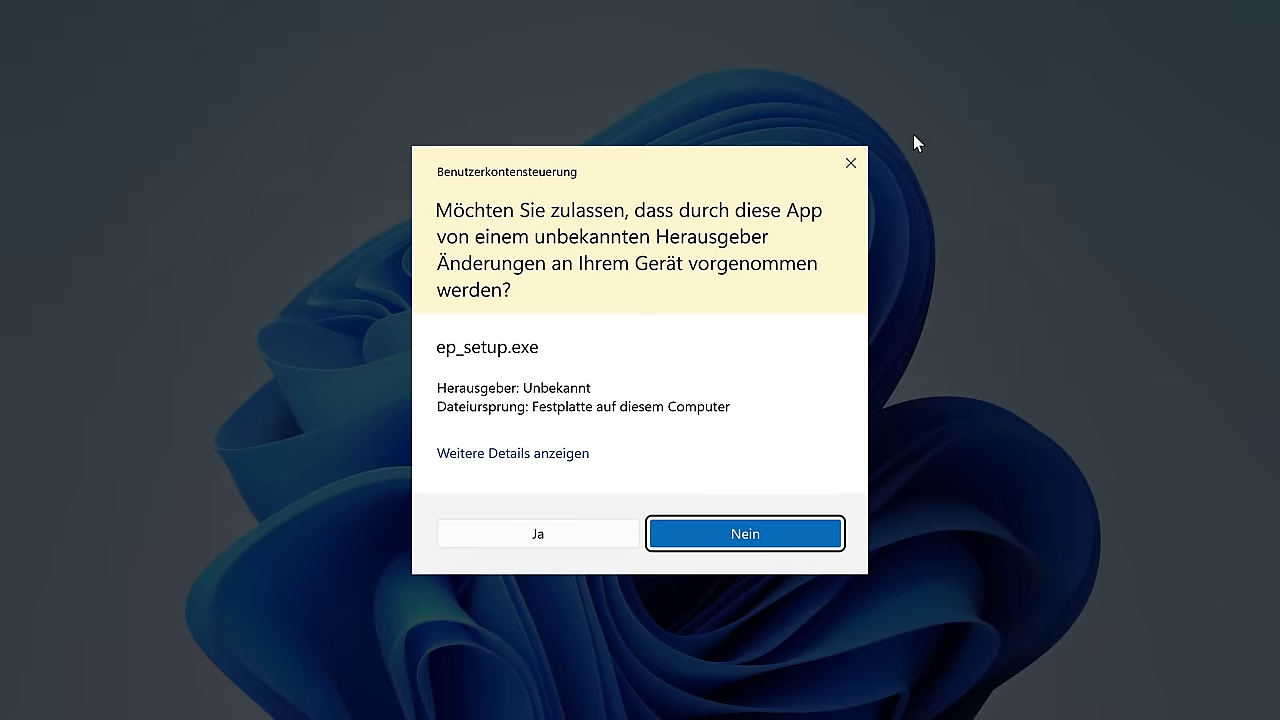
pyautogui.click(538, 537)
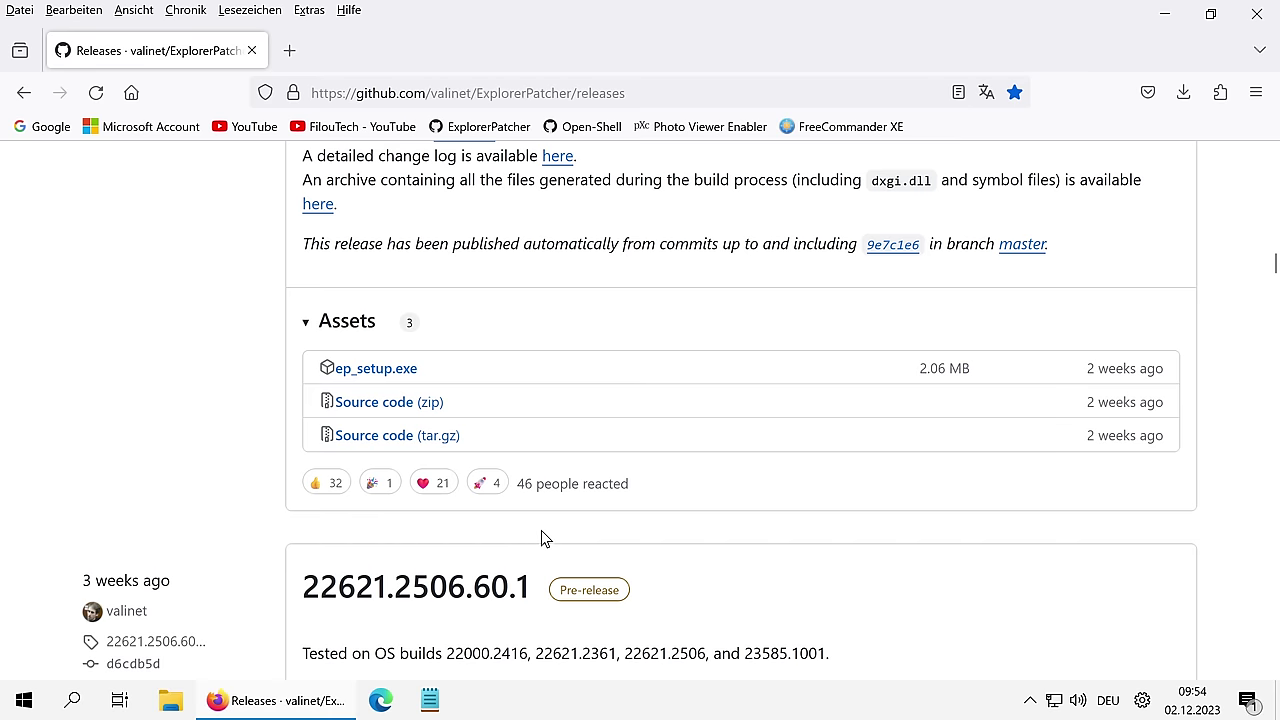
pyautogui.click(1258, 16)
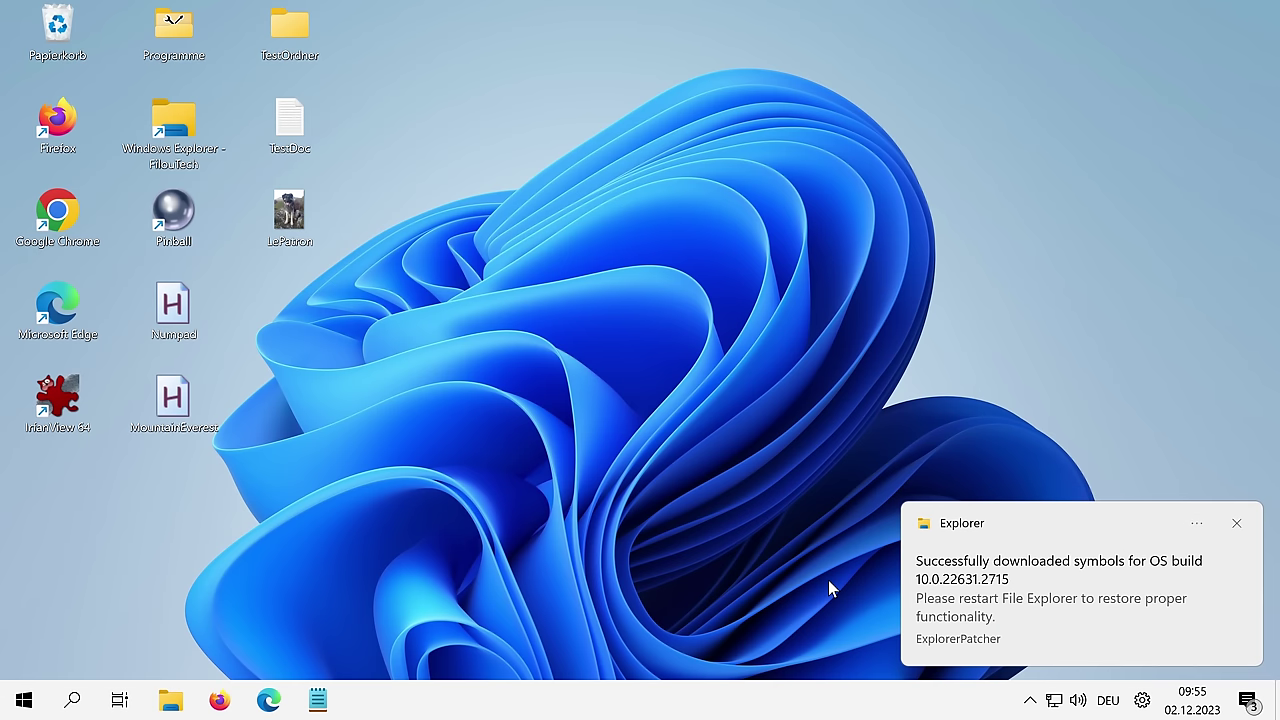
# From the ExplorerPatcher properties, customize the notification area to always show all icons and notifications on the taskbar
pyautogui.rightClick(440, 705)
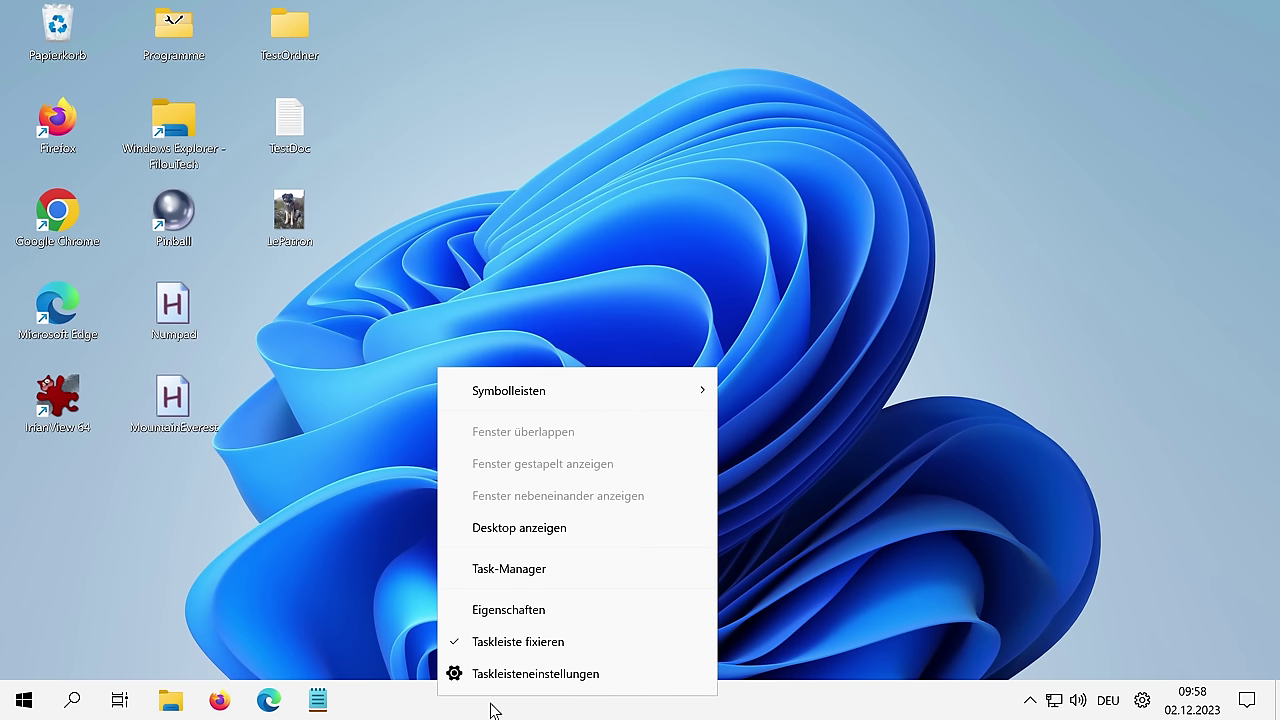
pyautogui.click(521, 611)
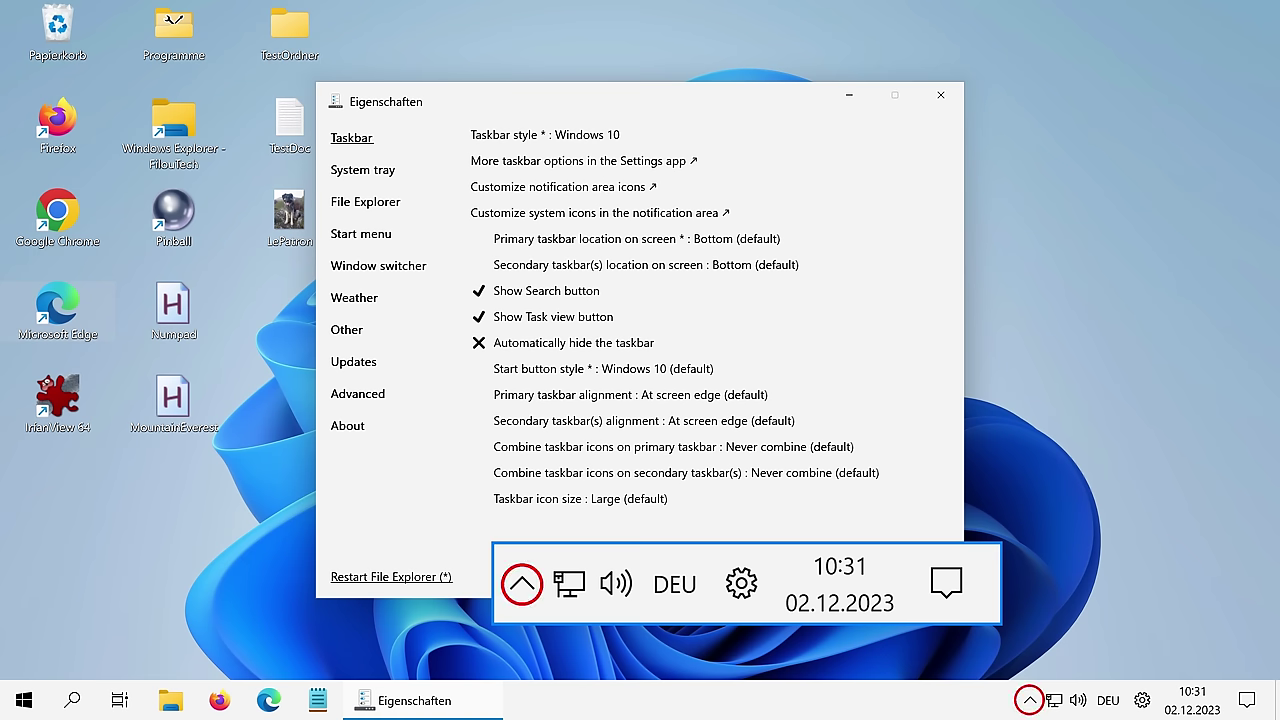
pyautogui.click(580, 187)
pyautogui.click(98, 612)
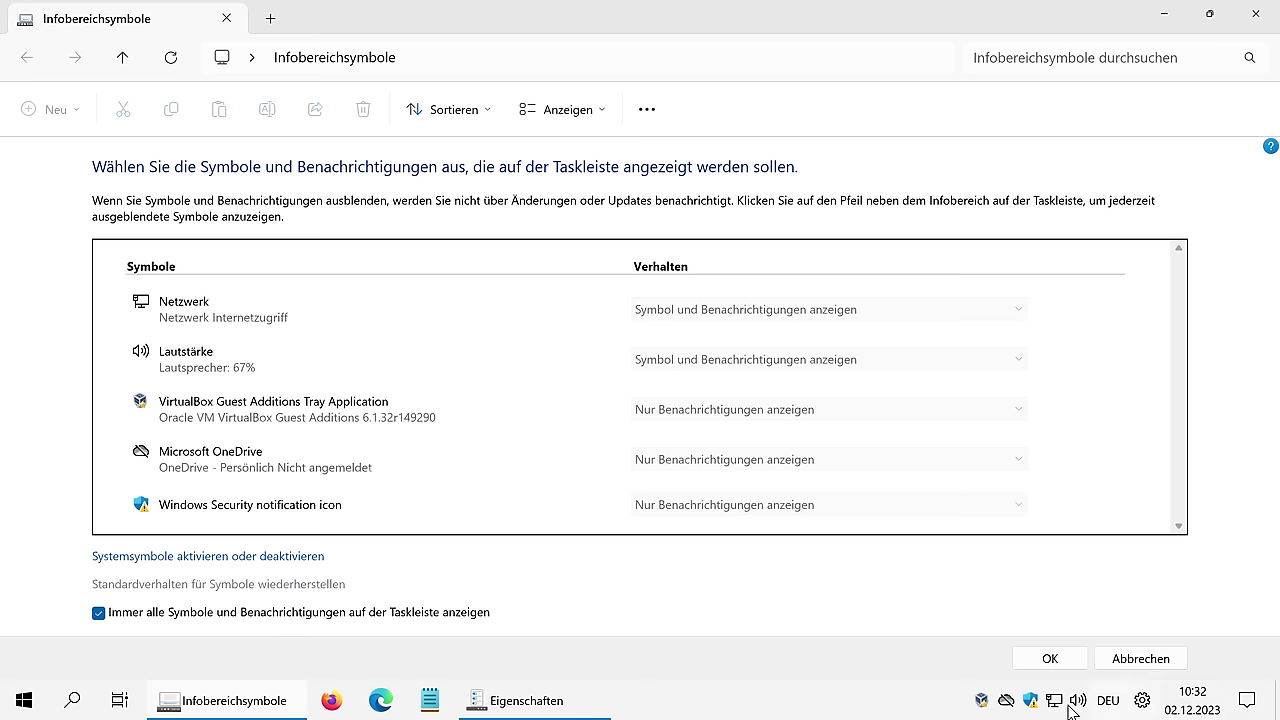
pyautogui.click(1050, 658)
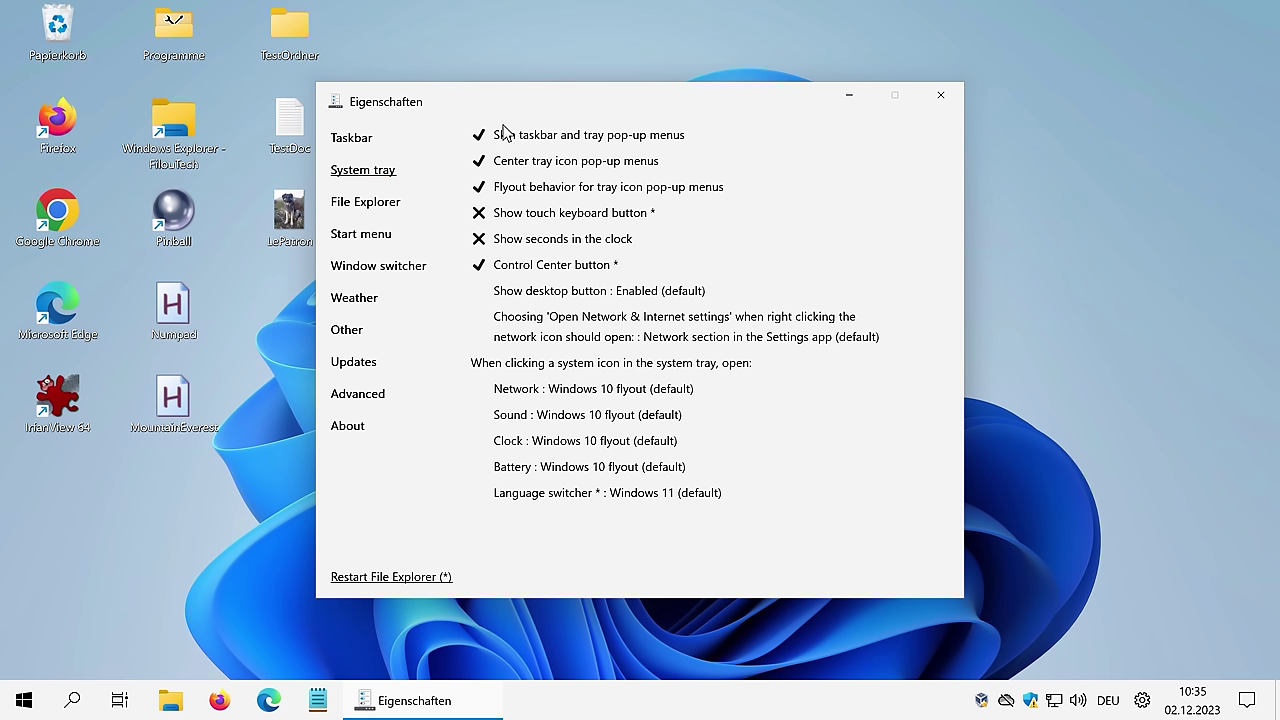
# Show ExplorerPatcher's File Explorer settings and examine the IrfanView shortcut's context menu with its additional options
pyautogui.click(364, 203)
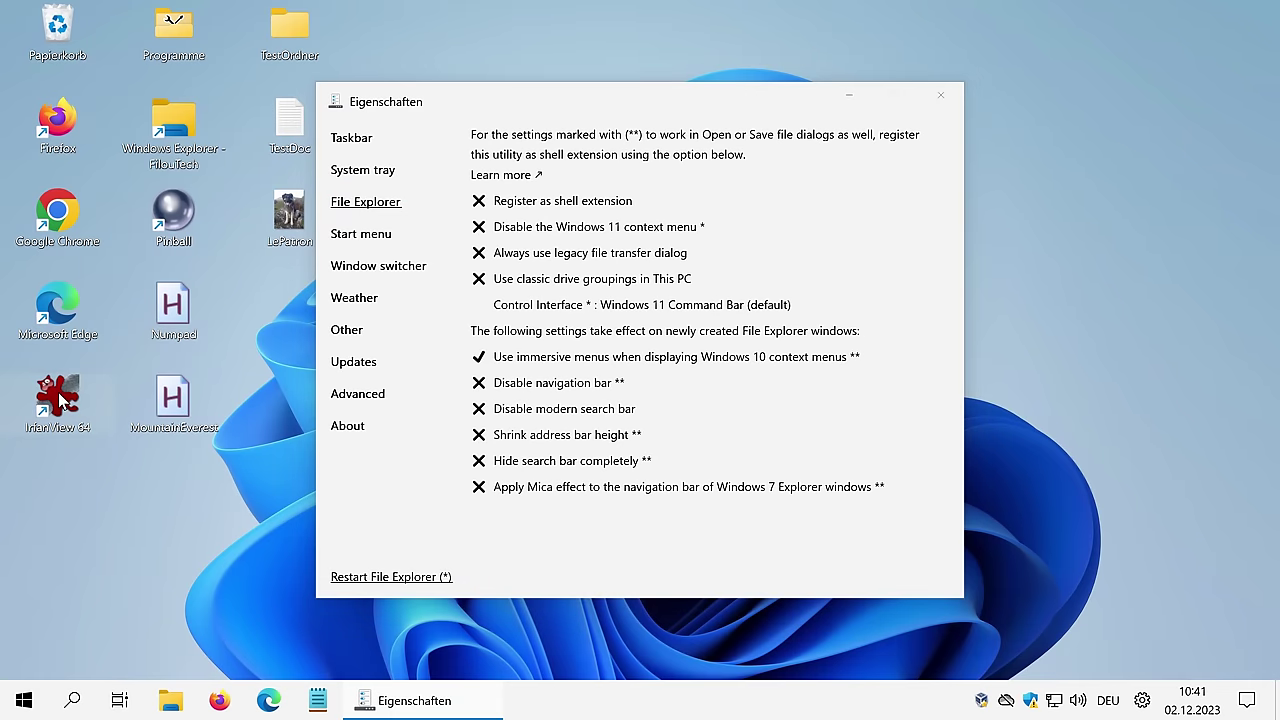
pyautogui.rightClick(60, 401)
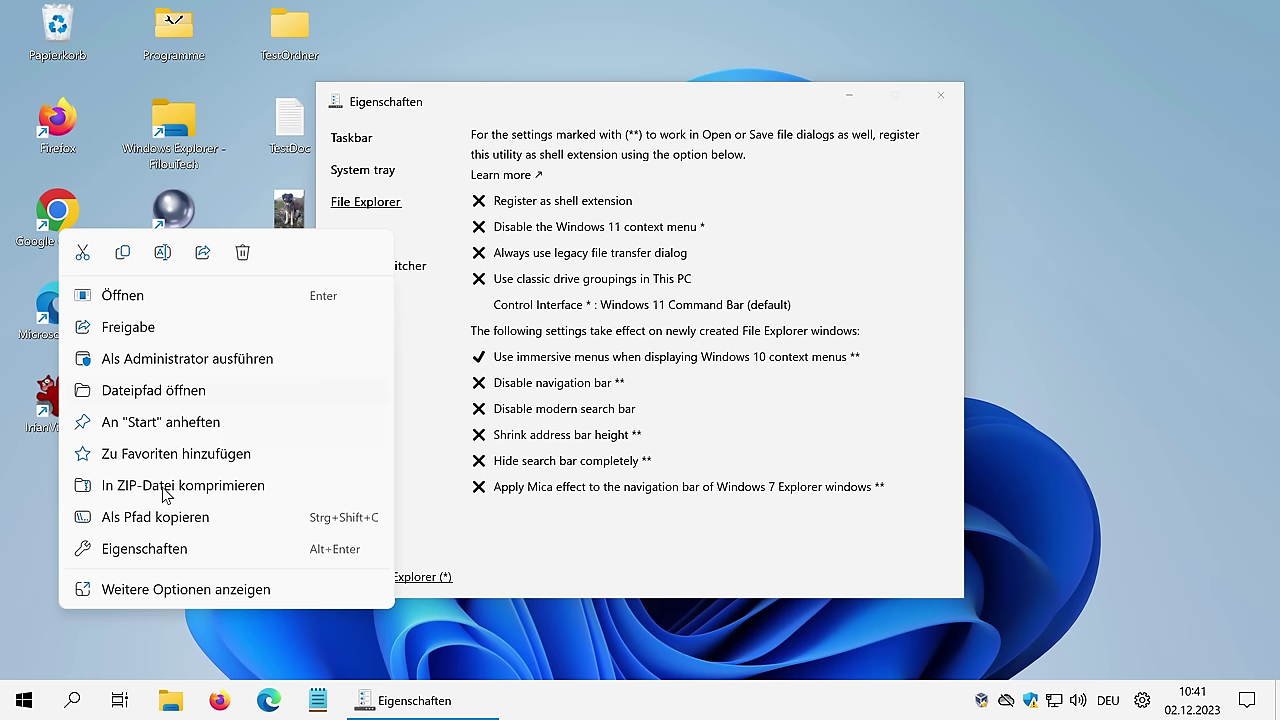
pyautogui.click(178, 590)
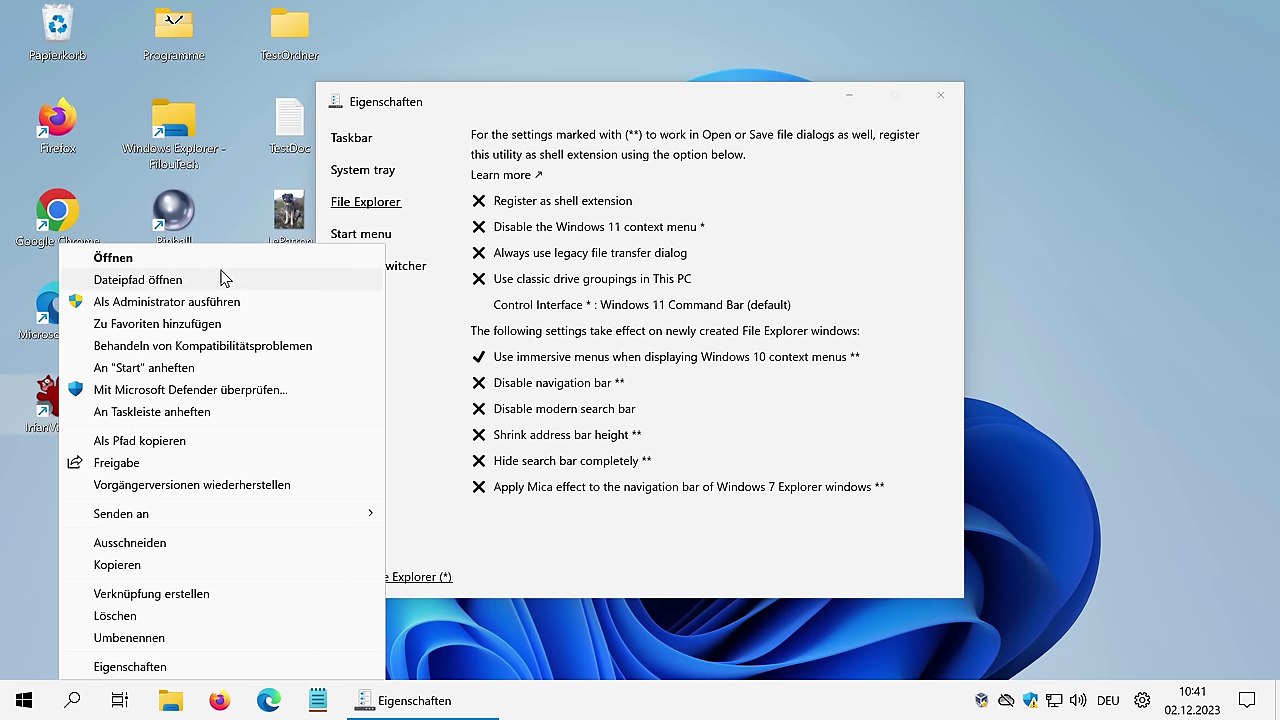
pyautogui.click(490, 242)
# Enable "Disable the Windows 11 context menu", restart File Explorer, and check the IrfanView shortcut's context menu
pyautogui.click(480, 229)
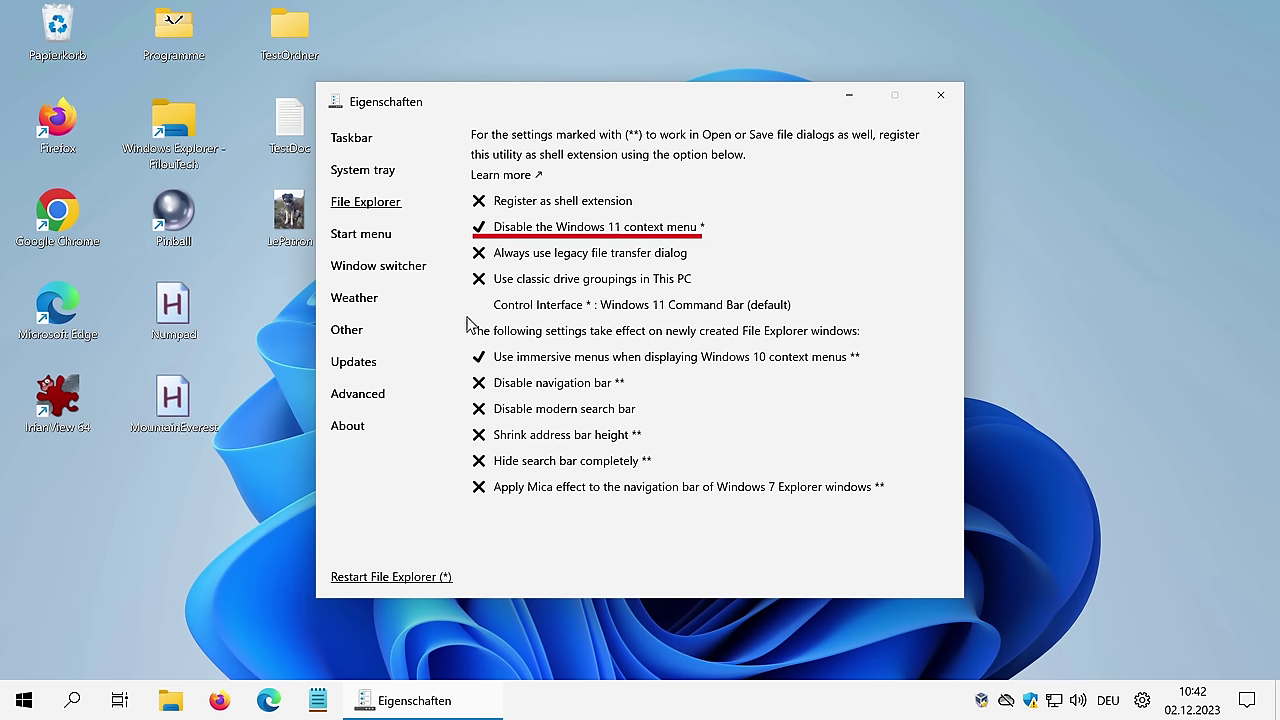
pyautogui.click(388, 578)
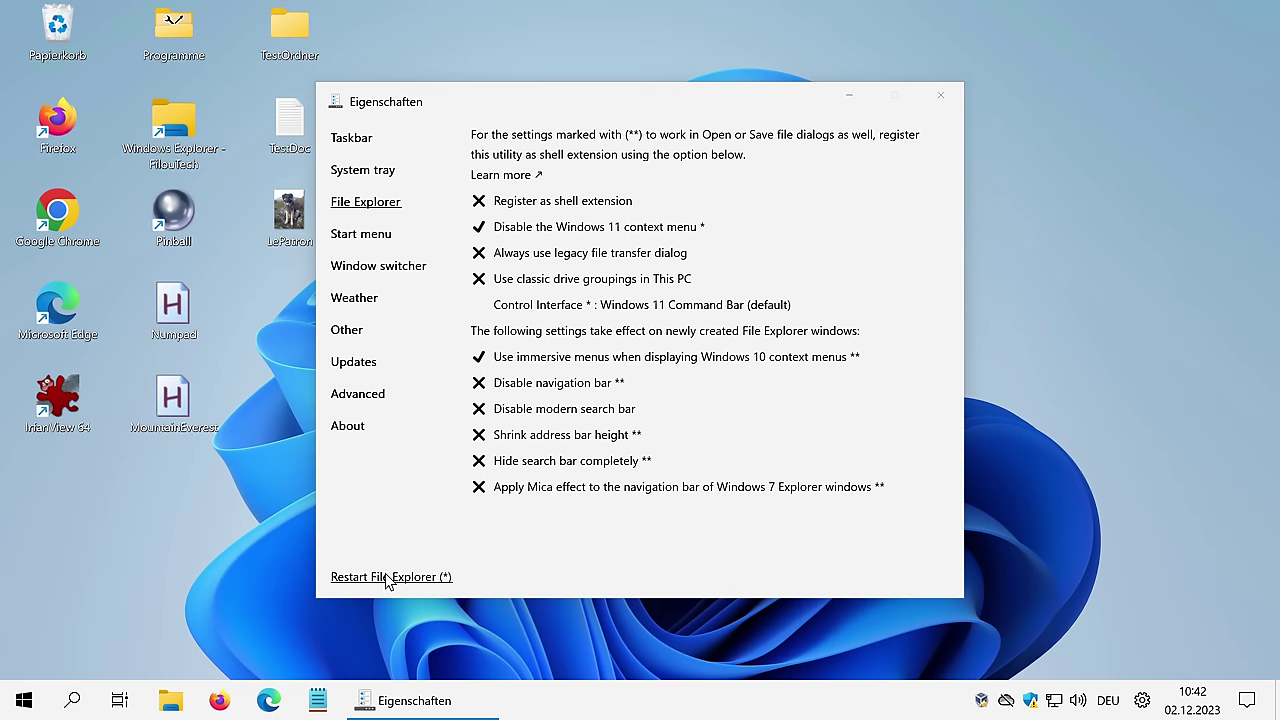
pyautogui.rightClick(55, 398)
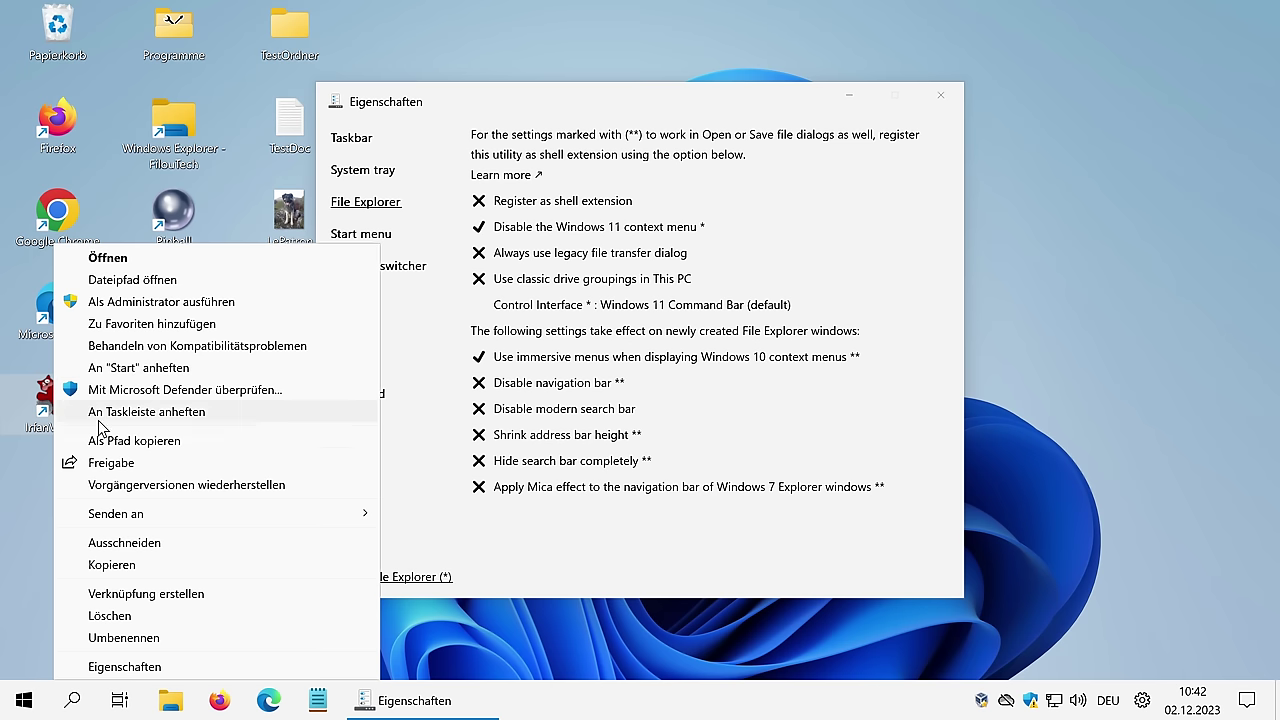
pyautogui.click(22, 497)
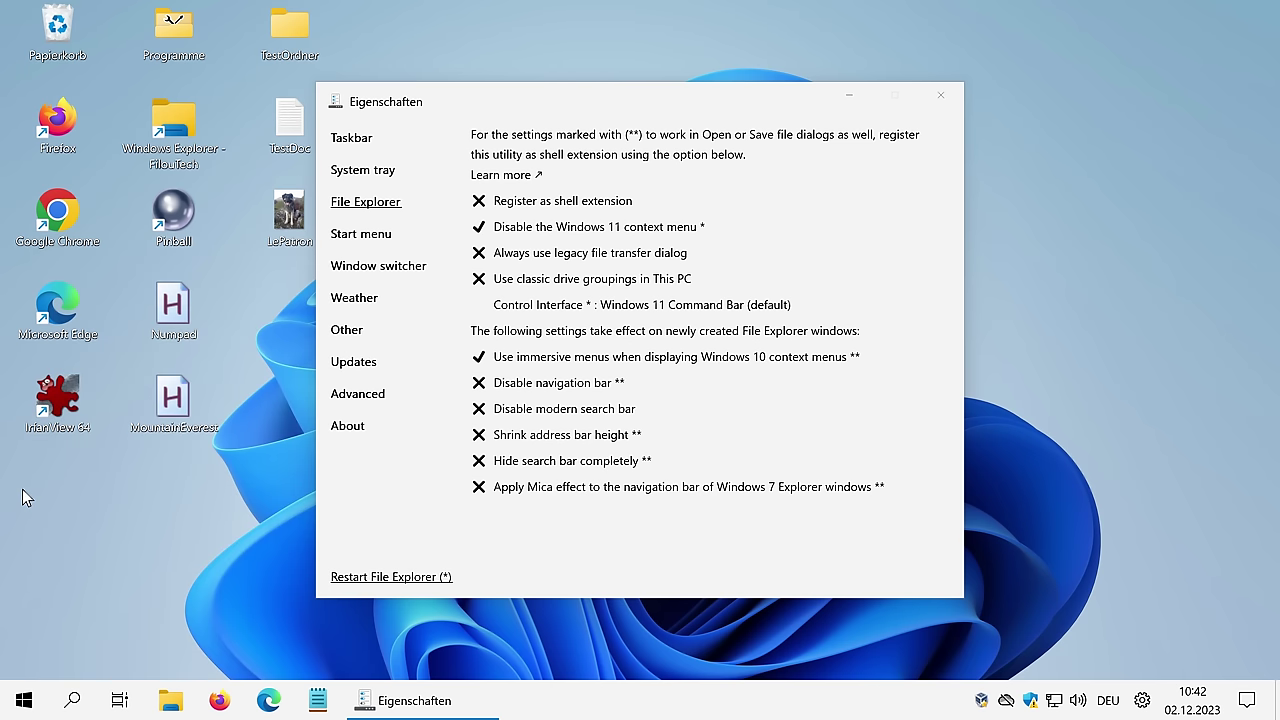
# Open a File Explorer window and place the ExplorerPatcher properties window over part of it
pyautogui.click(171, 701)
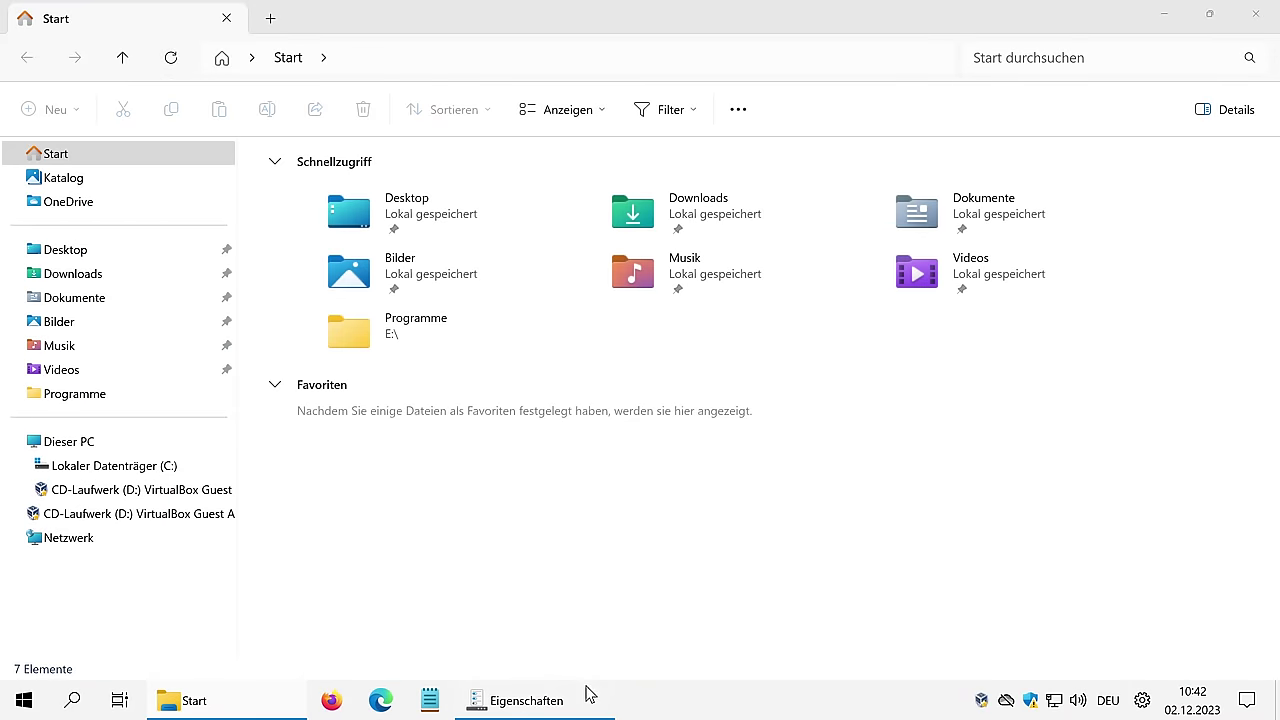
pyautogui.click(589, 694)
pyautogui.moveTo(586, 114); pyautogui.dragTo(902, 195)
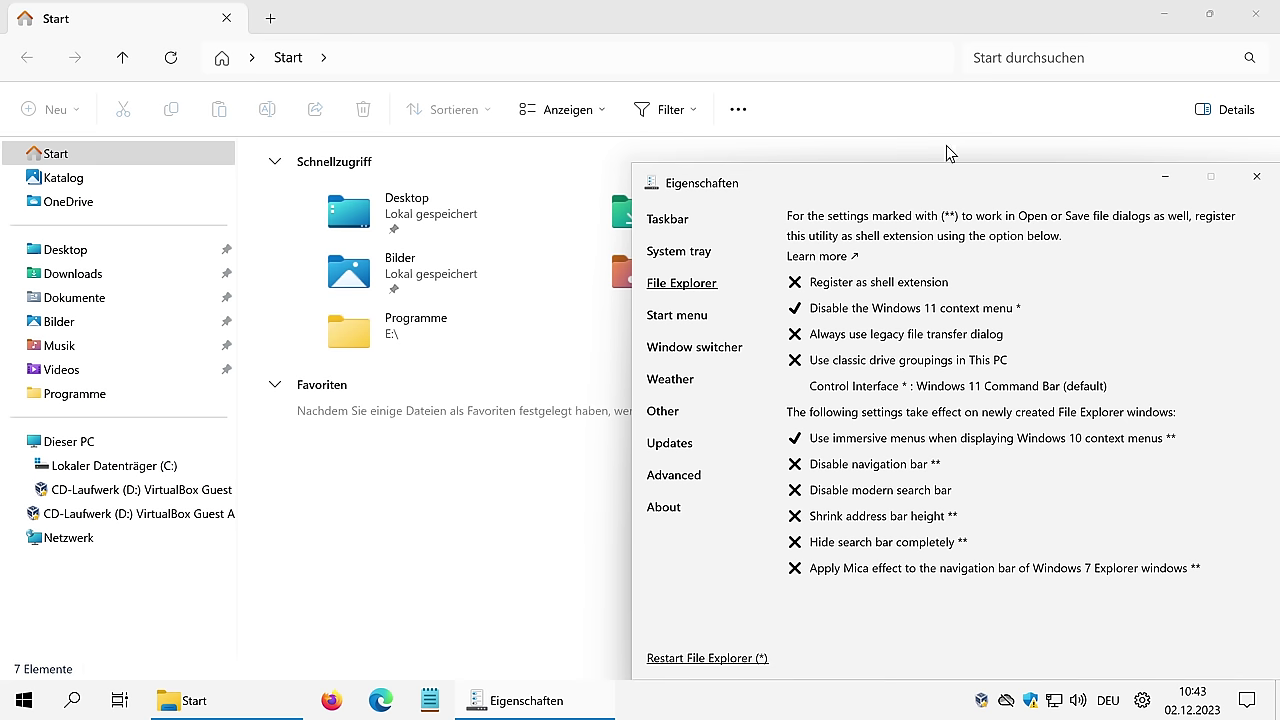
# Enable "Use classic drive groupings in This PC", set the control interface to Windows 10 Ribbon, and restart File Explorer
pyautogui.click(796, 362)
pyautogui.click(1040, 393)
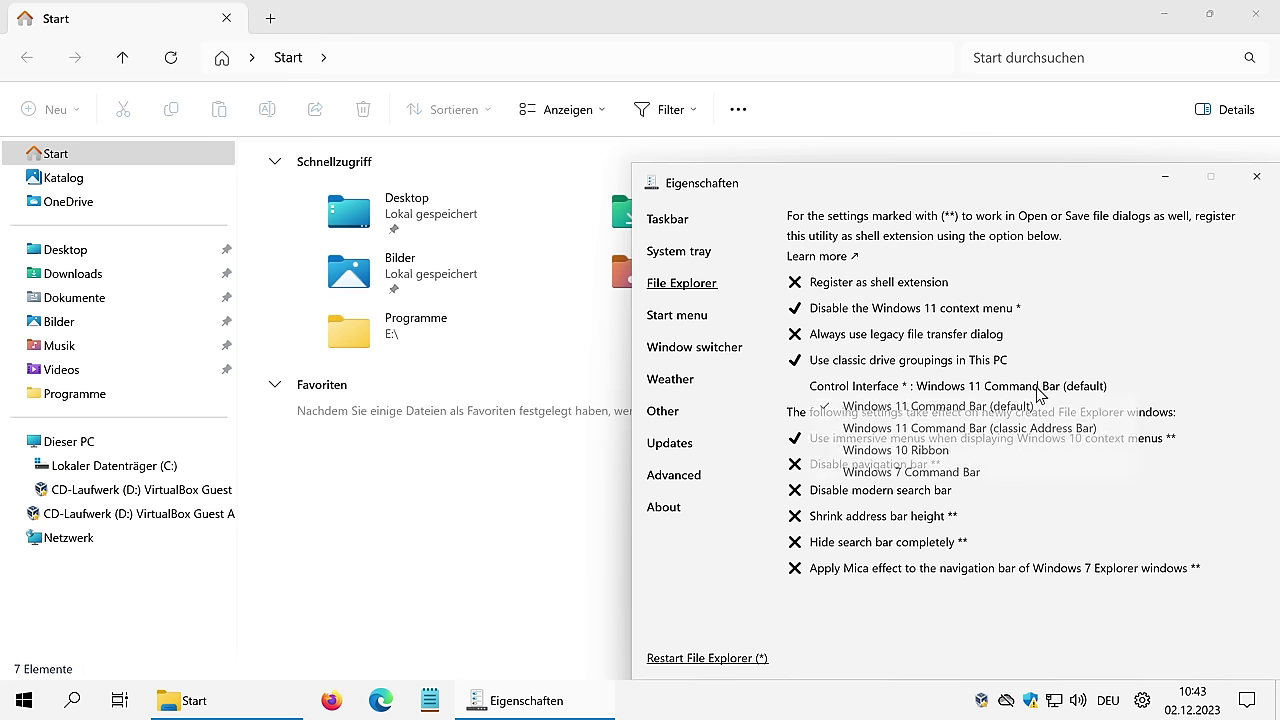
pyautogui.click(930, 452)
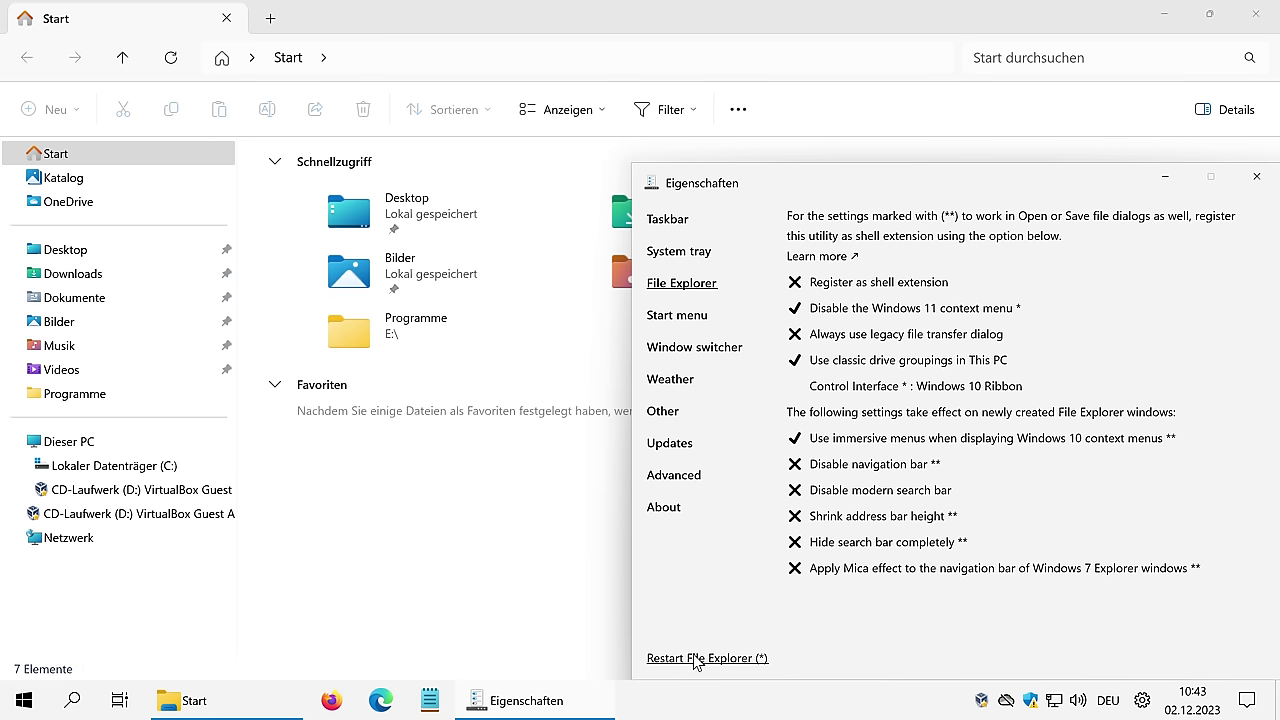
pyautogui.click(697, 658)
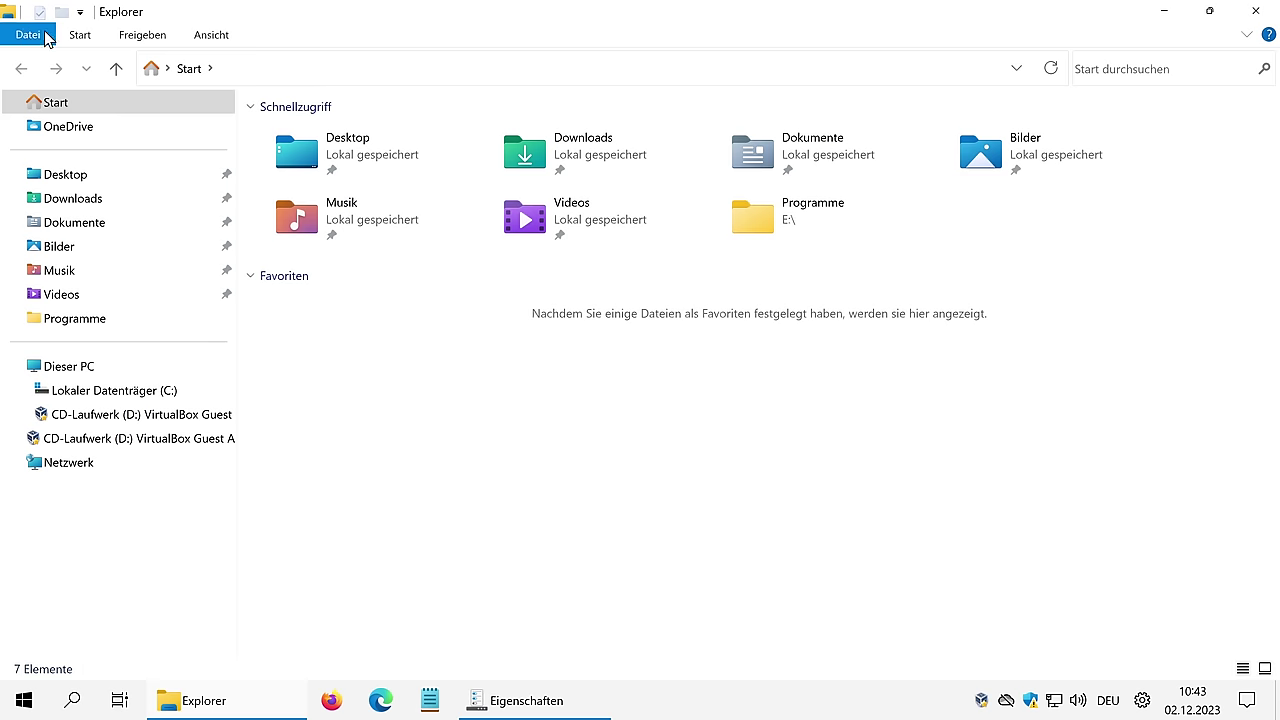
# Examine the Start, Freigeben and Ansicht commands of File Explorer's Windows 10 ribbon
pyautogui.click(80, 37)
pyautogui.click(148, 37)
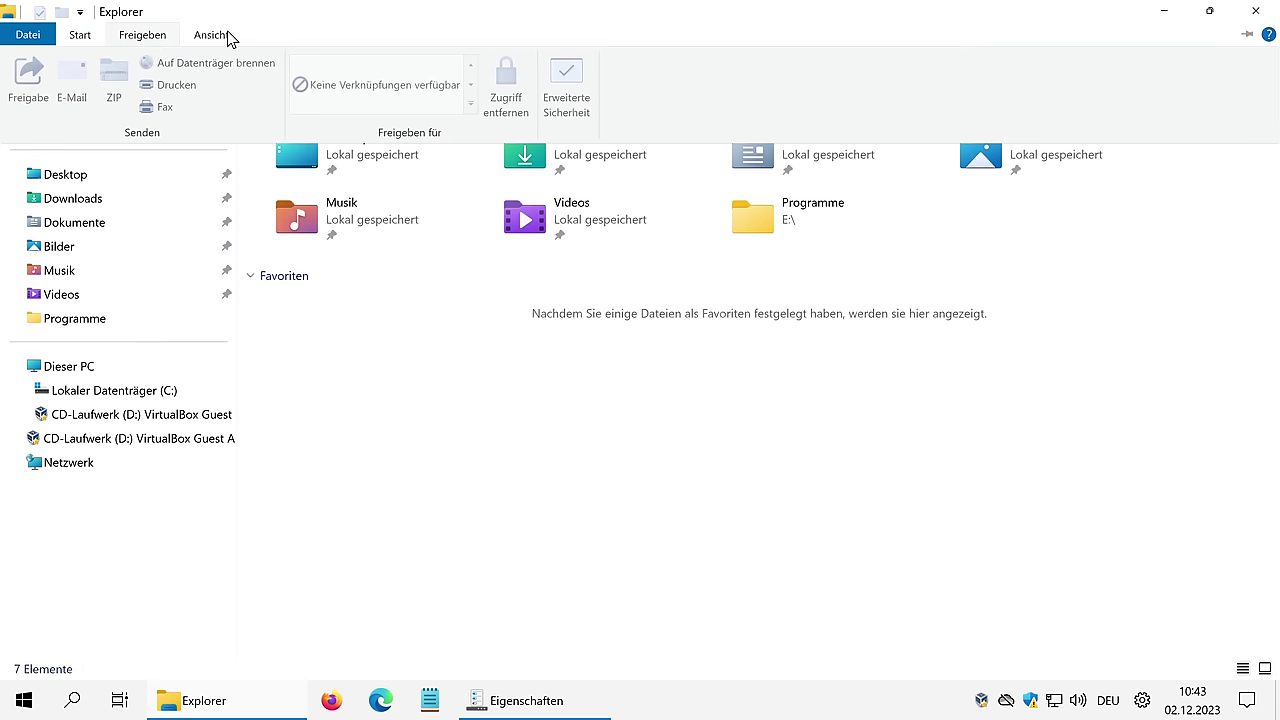
pyautogui.click(229, 38)
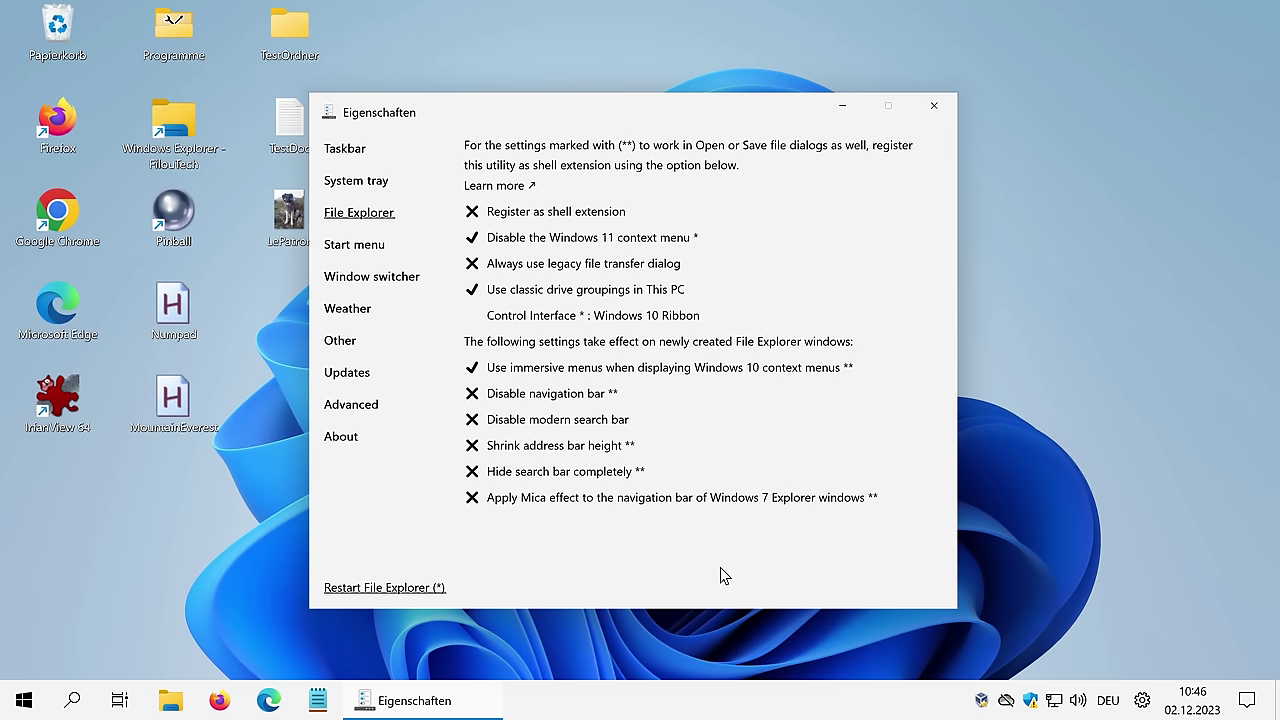
# Show ExplorerPatcher's Start menu settings and view the Start menu in its Windows 11 style
pyautogui.click(352, 246)
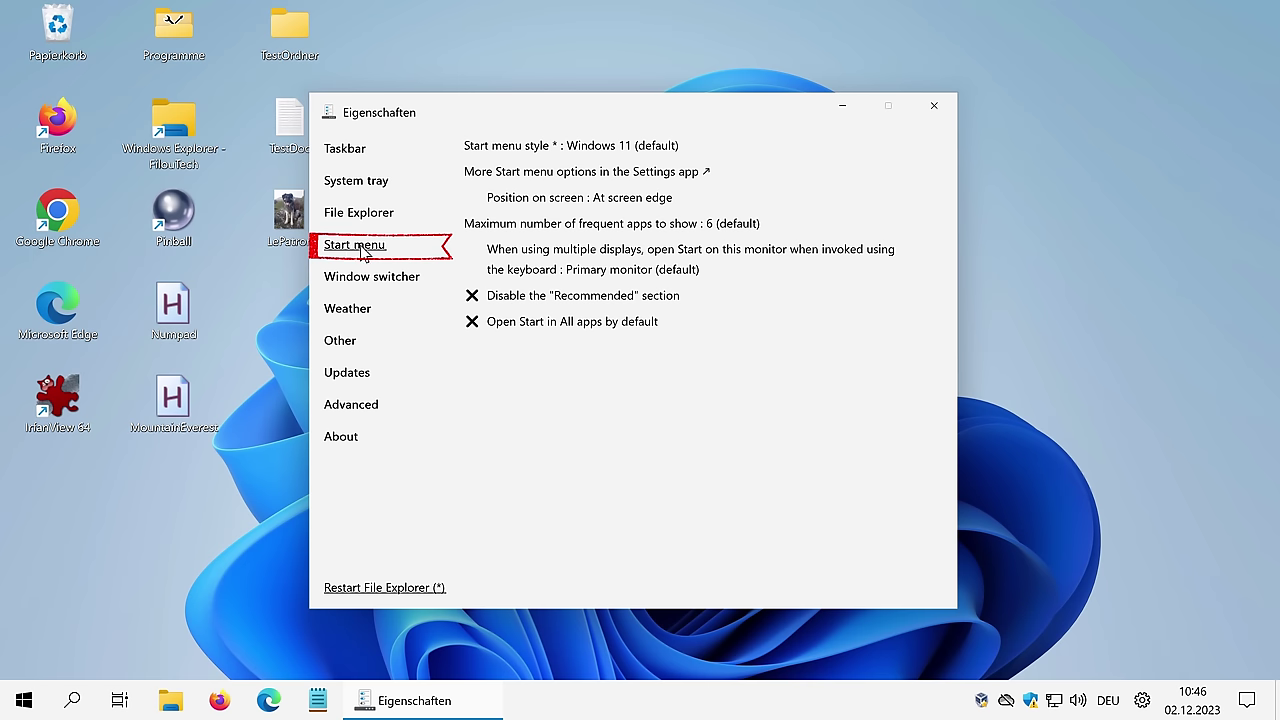
pyautogui.click(12, 710)
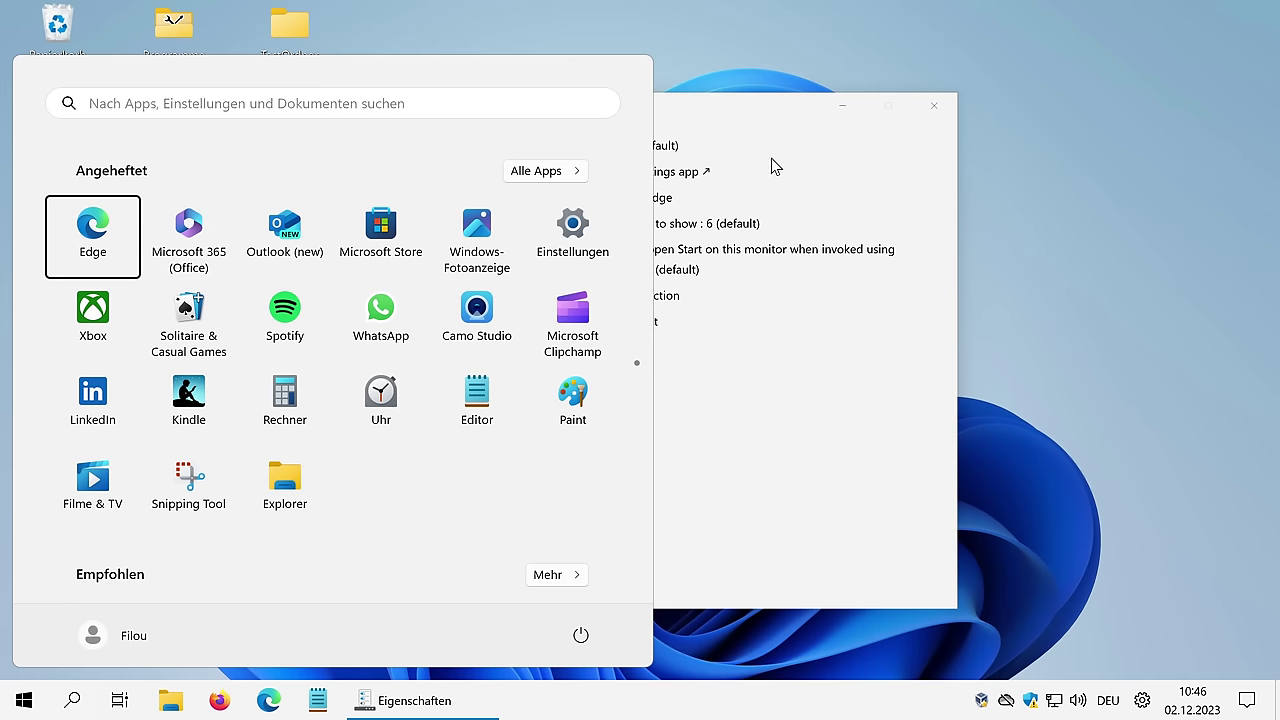
pyautogui.click(776, 134)
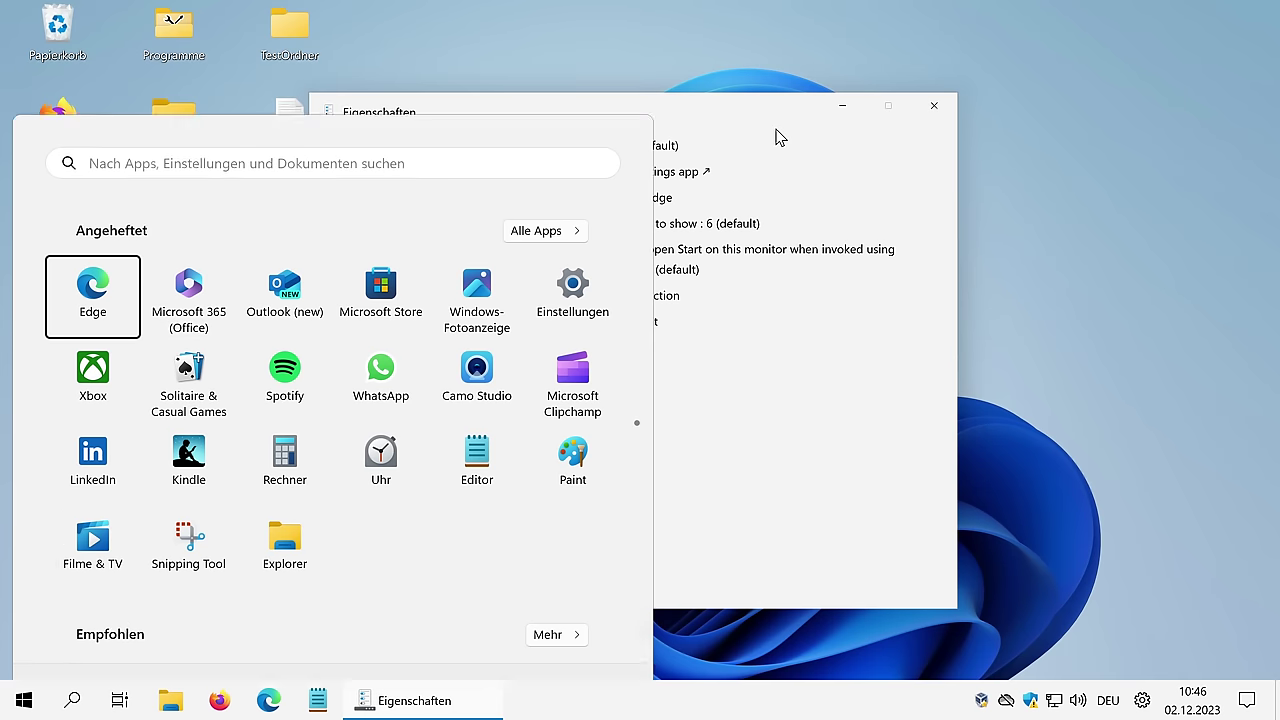
# Set the Start menu style to Windows 10 and look through the app list in the resulting Start menu
pyautogui.click(632, 147)
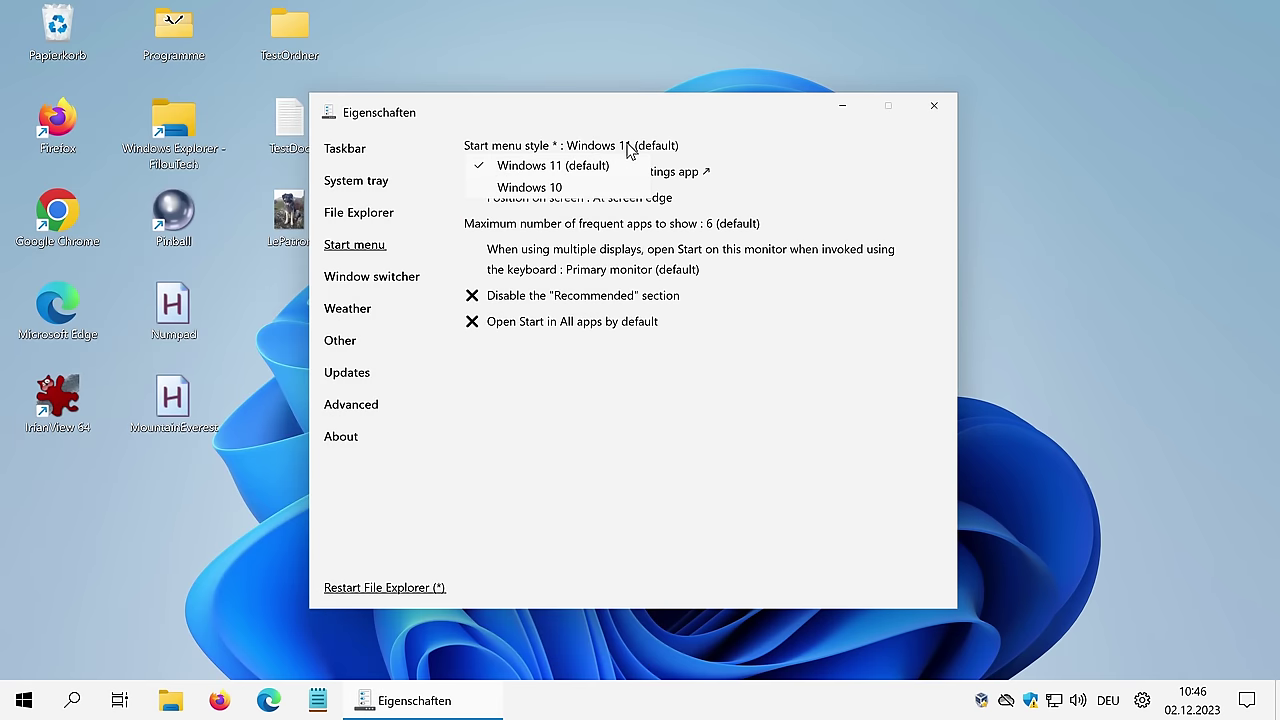
pyautogui.click(545, 189)
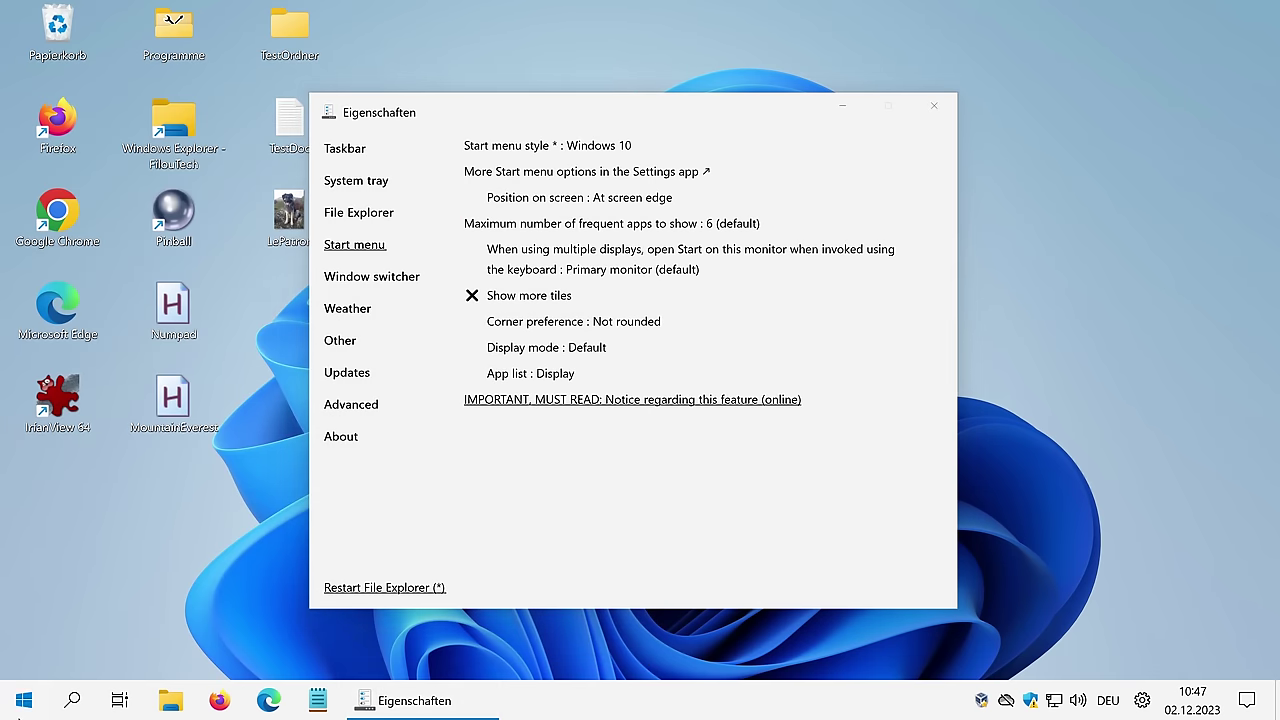
pyautogui.click(22, 705)
pyautogui.moveTo(34, 603)
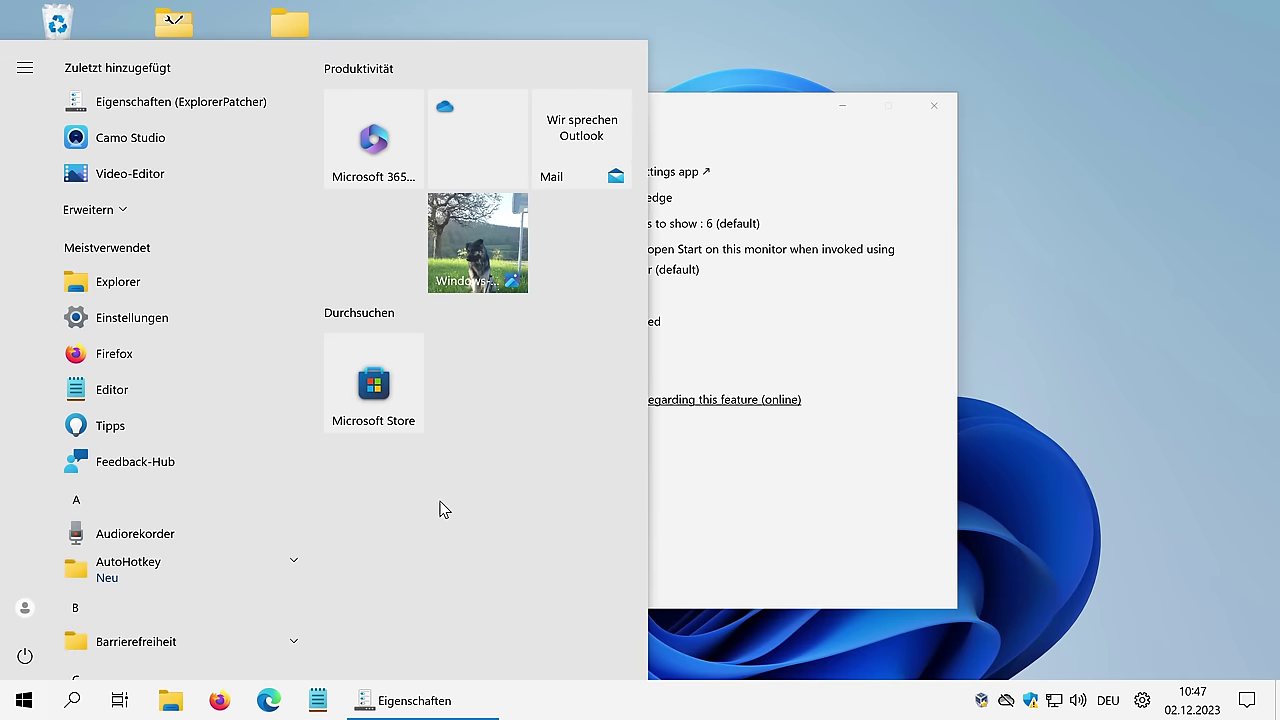
pyautogui.scroll(-15, 246, 313)
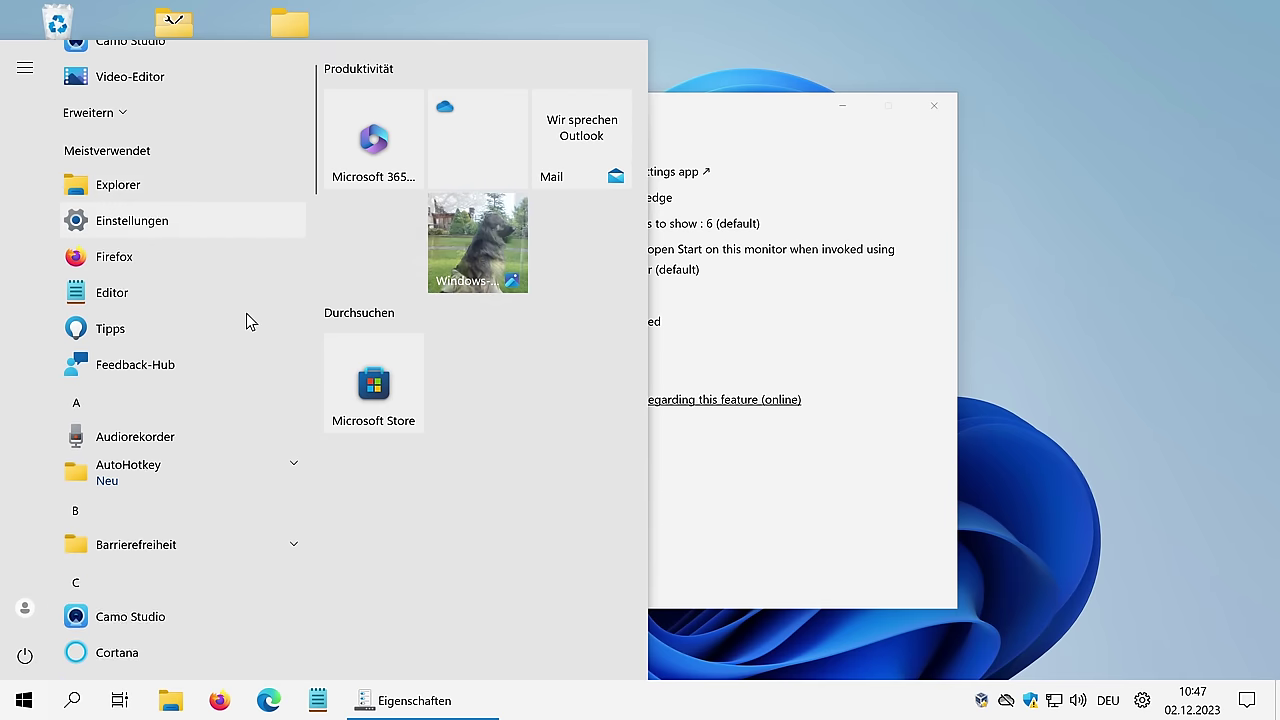
pyautogui.scroll(-5, 218, 400)
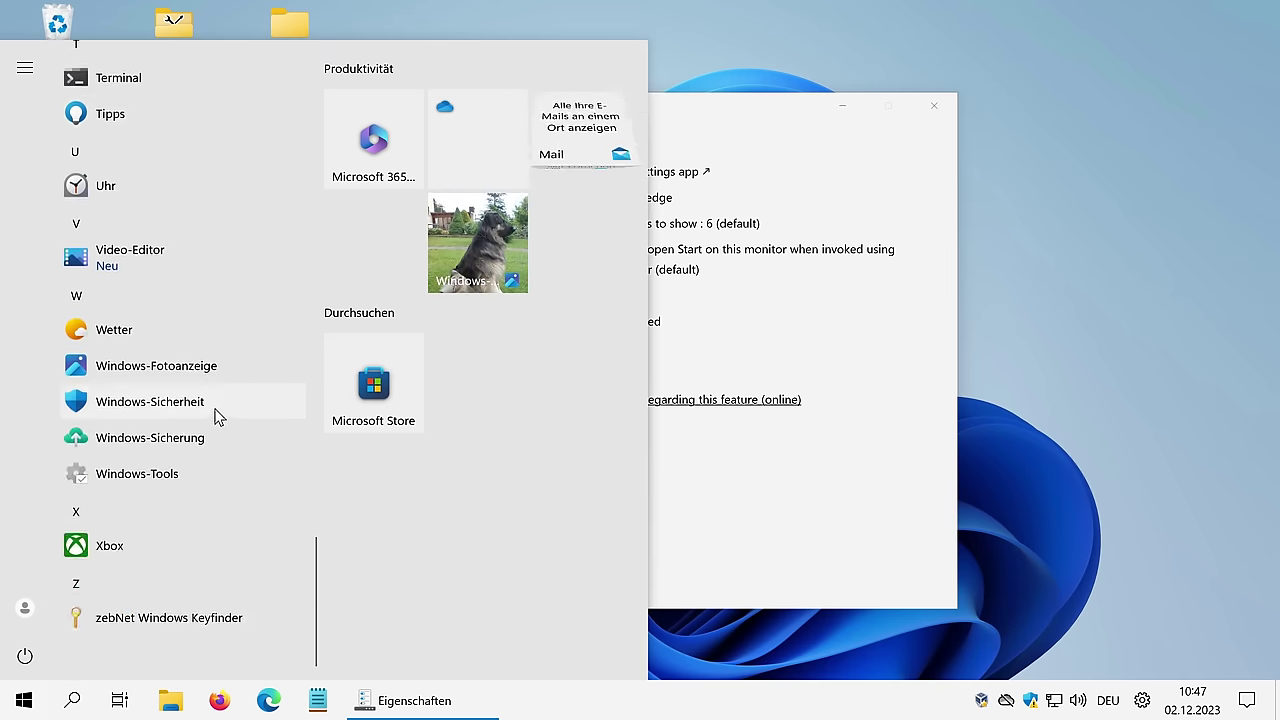
pyautogui.press('Escape')
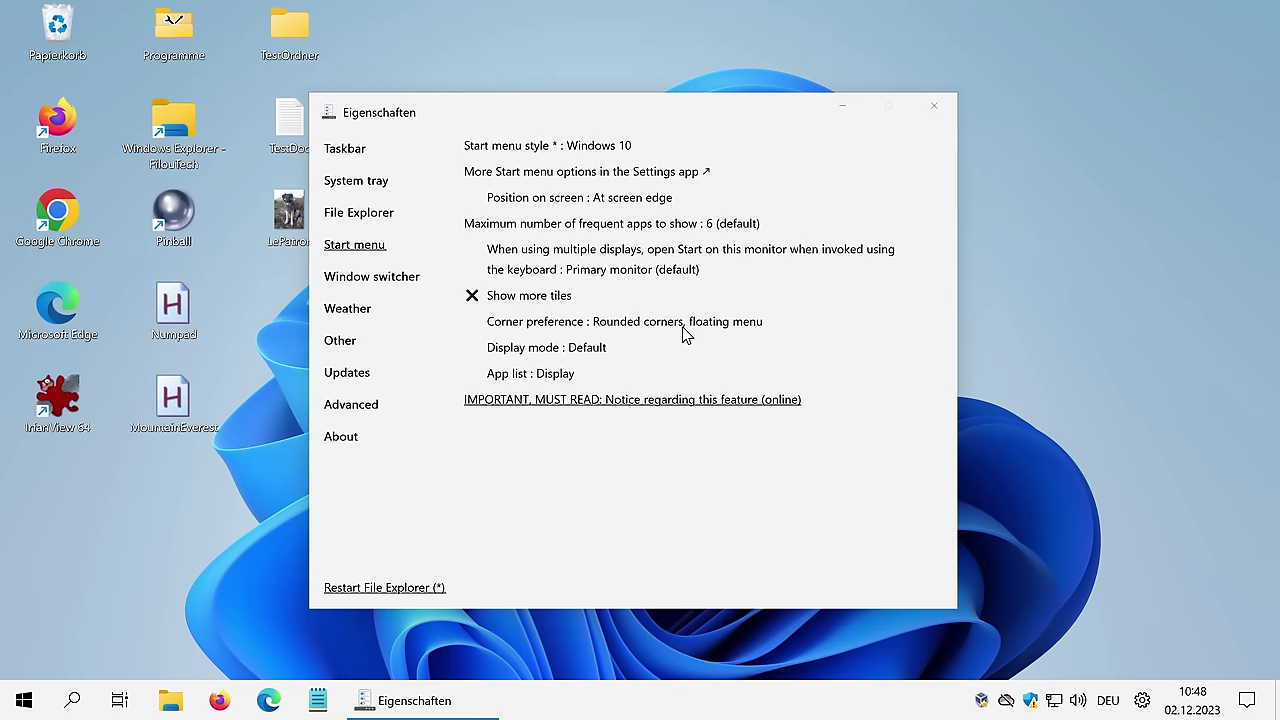
# Set the Start menu's corner preference to Not rounded and show the Window switcher settings
pyautogui.click(686, 325)
pyautogui.click(563, 386)
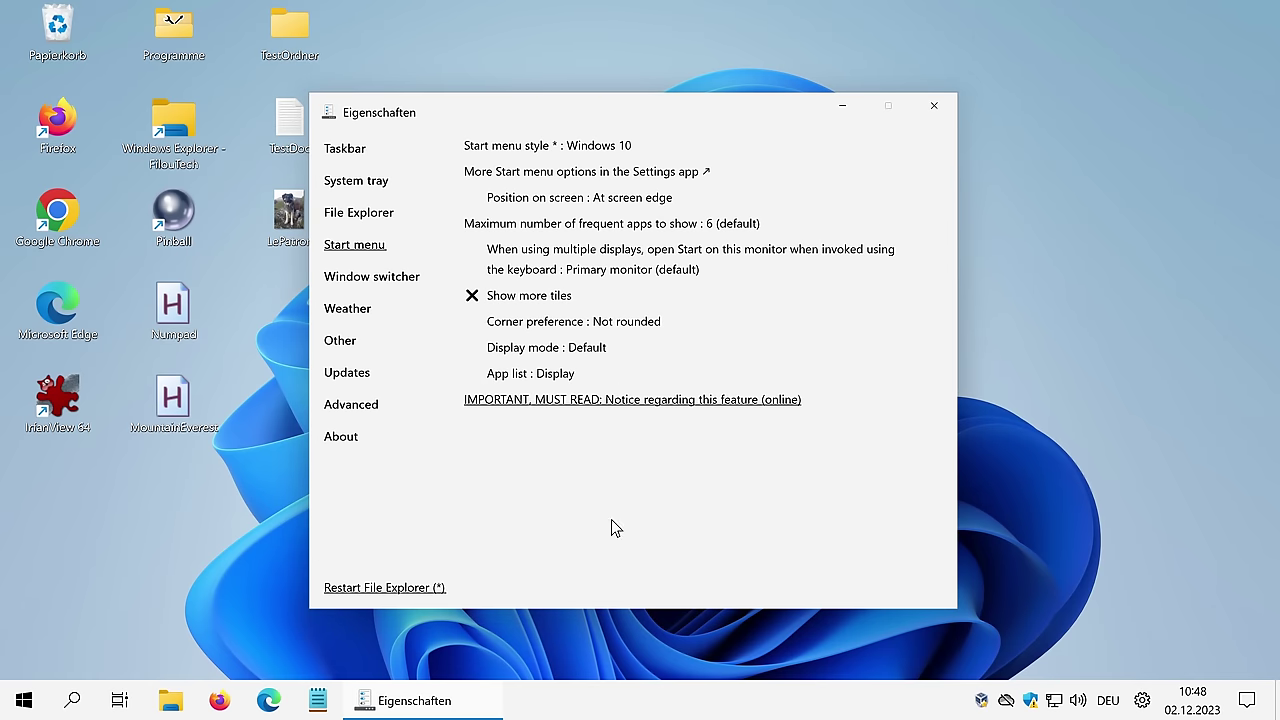
pyautogui.click(403, 281)
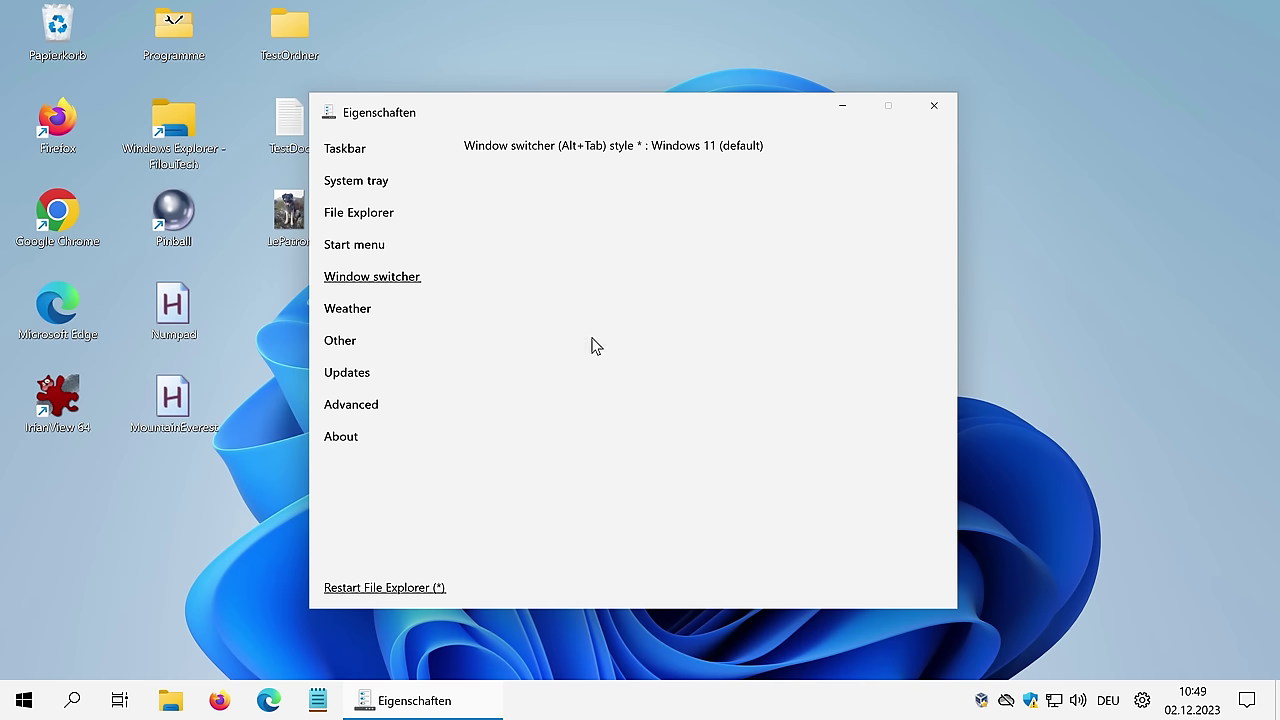
# Enable "Show Weather on the taskbar", view the widget's forecast, and switch the option off and on again
pyautogui.click(358, 312)
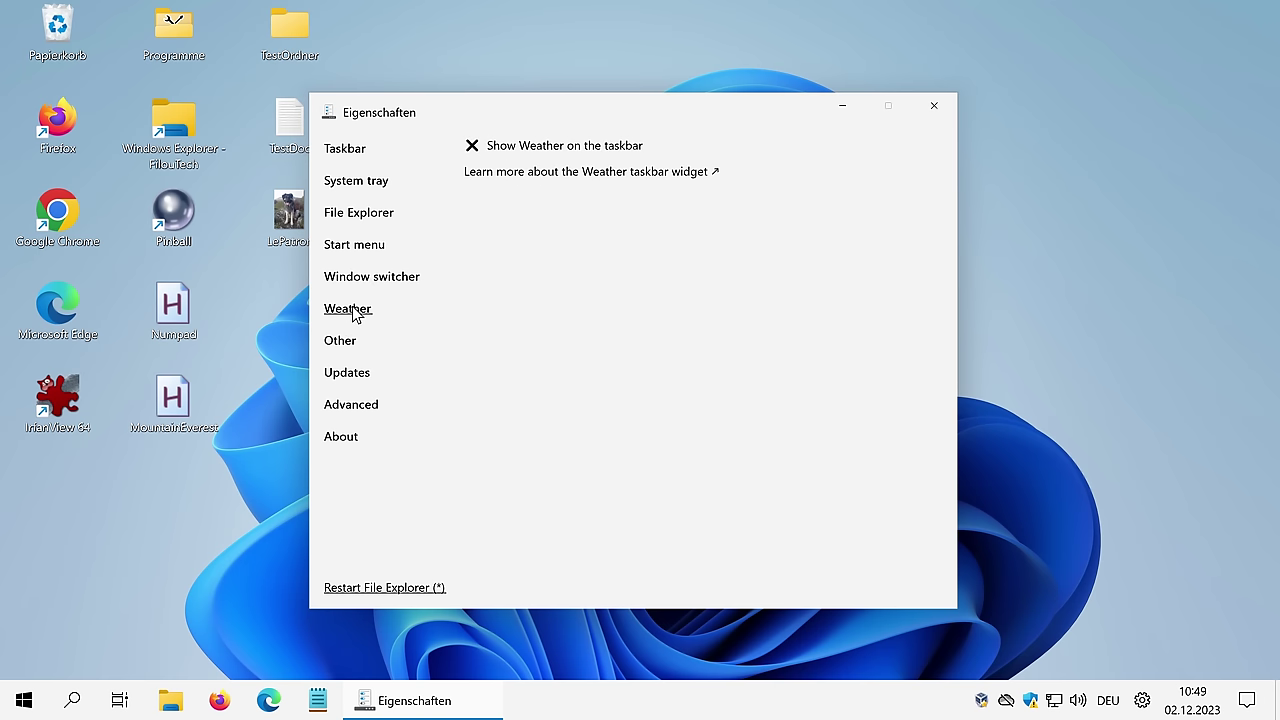
pyautogui.click(472, 145)
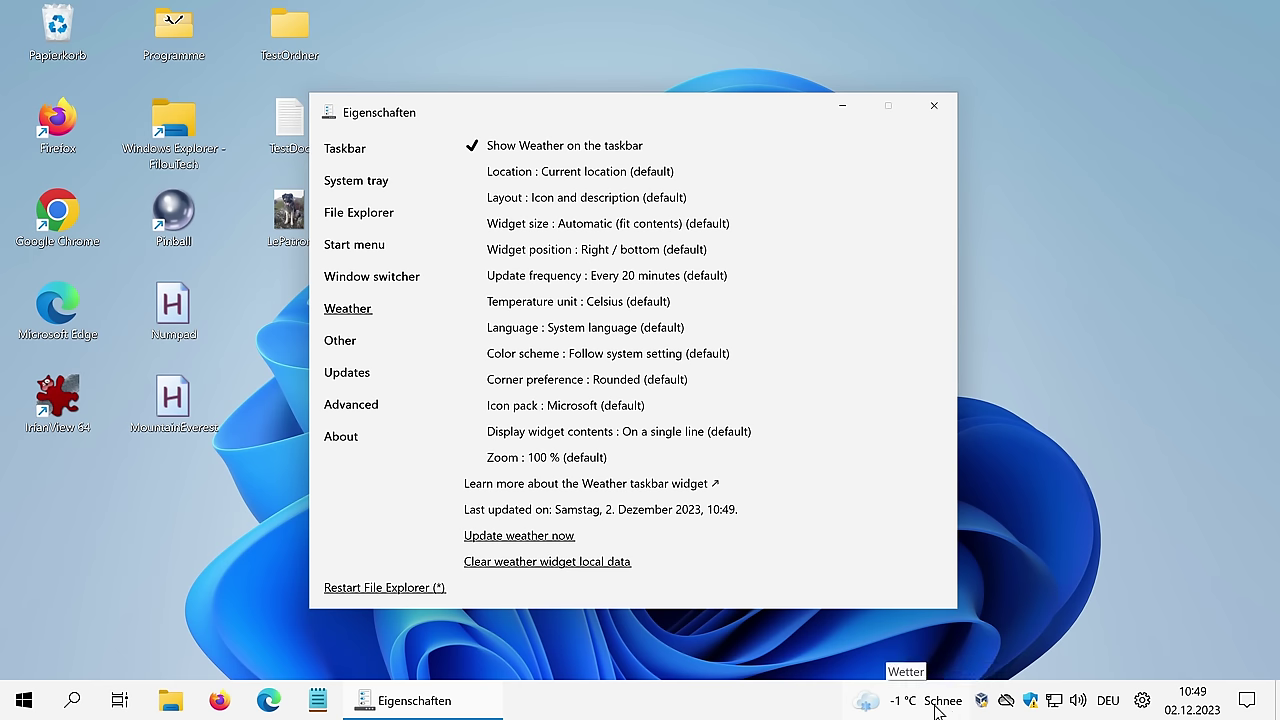
pyautogui.click(921, 707)
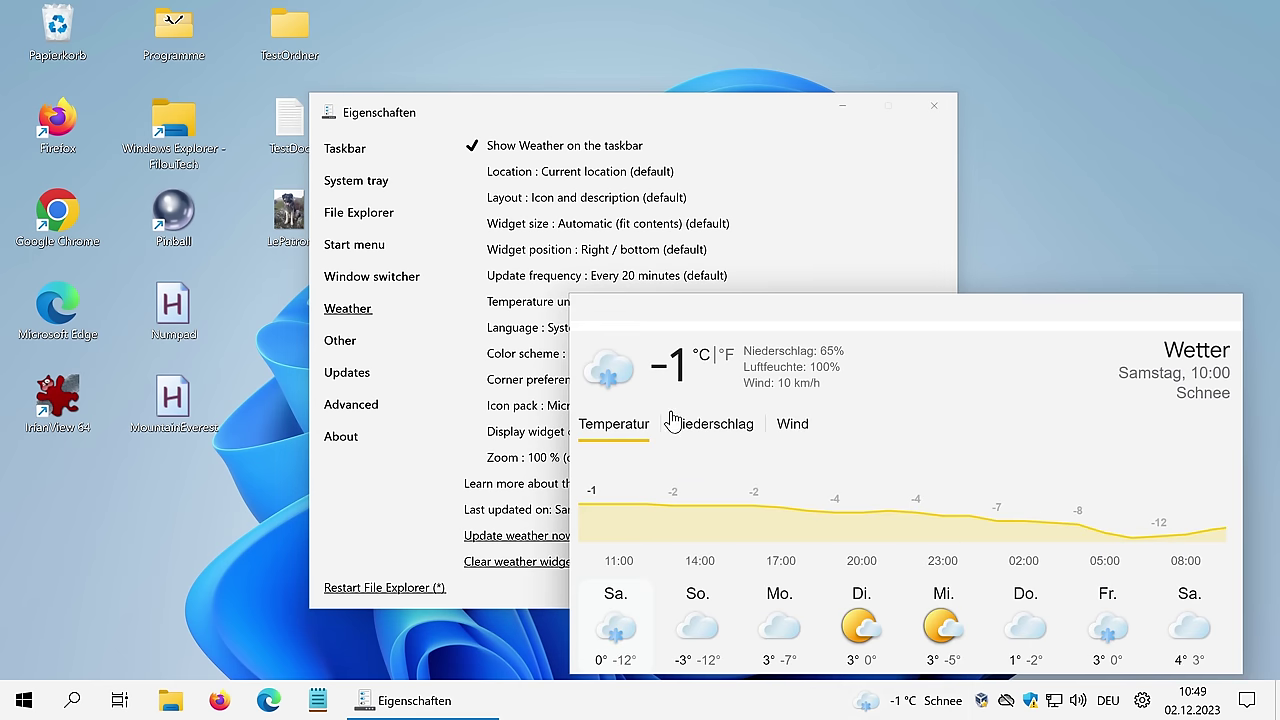
pyautogui.click(815, 708)
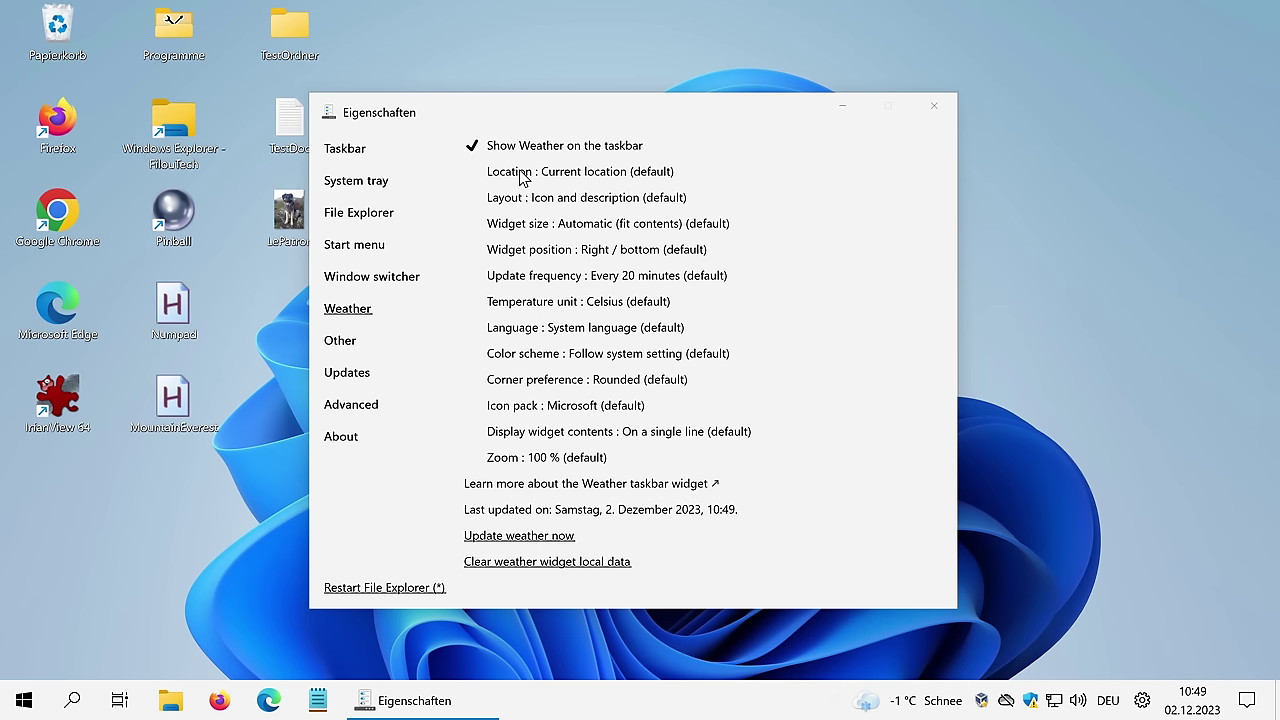
pyautogui.click(470, 147)
pyautogui.click(470, 147)
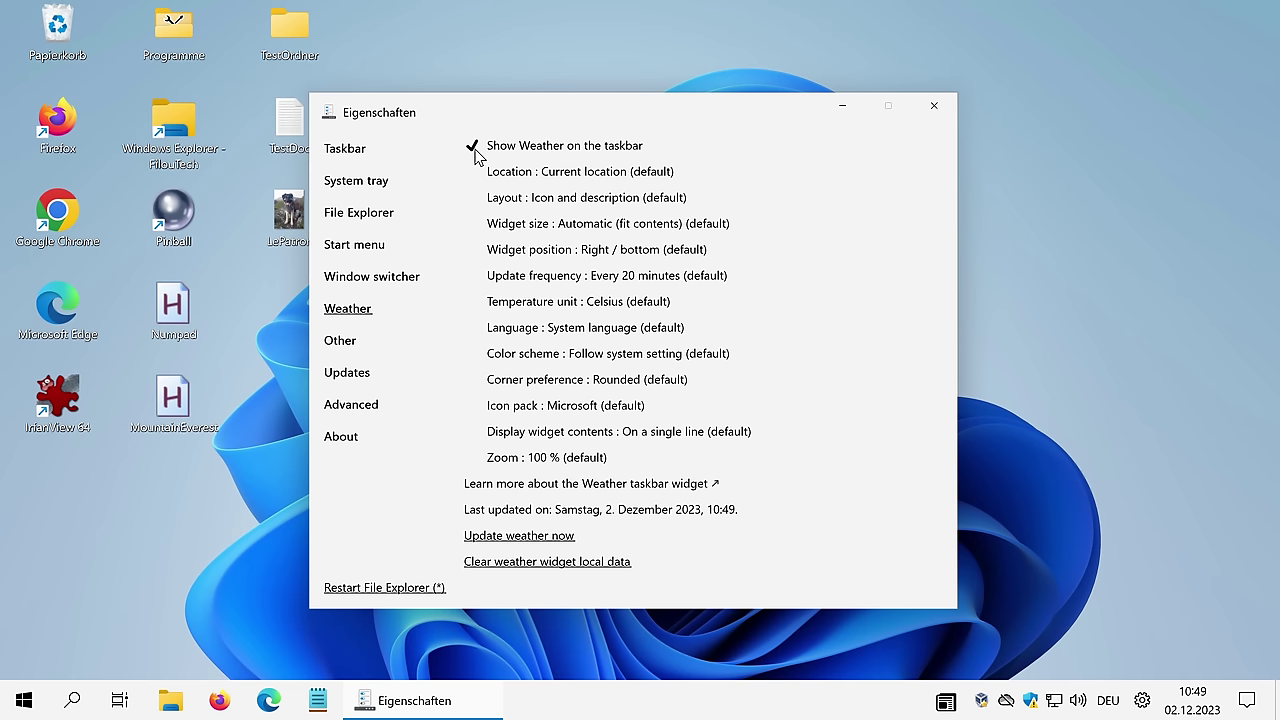
# Look through ExplorerPatcher's Other, Updates, Advanced and About sections
pyautogui.click(395, 343)
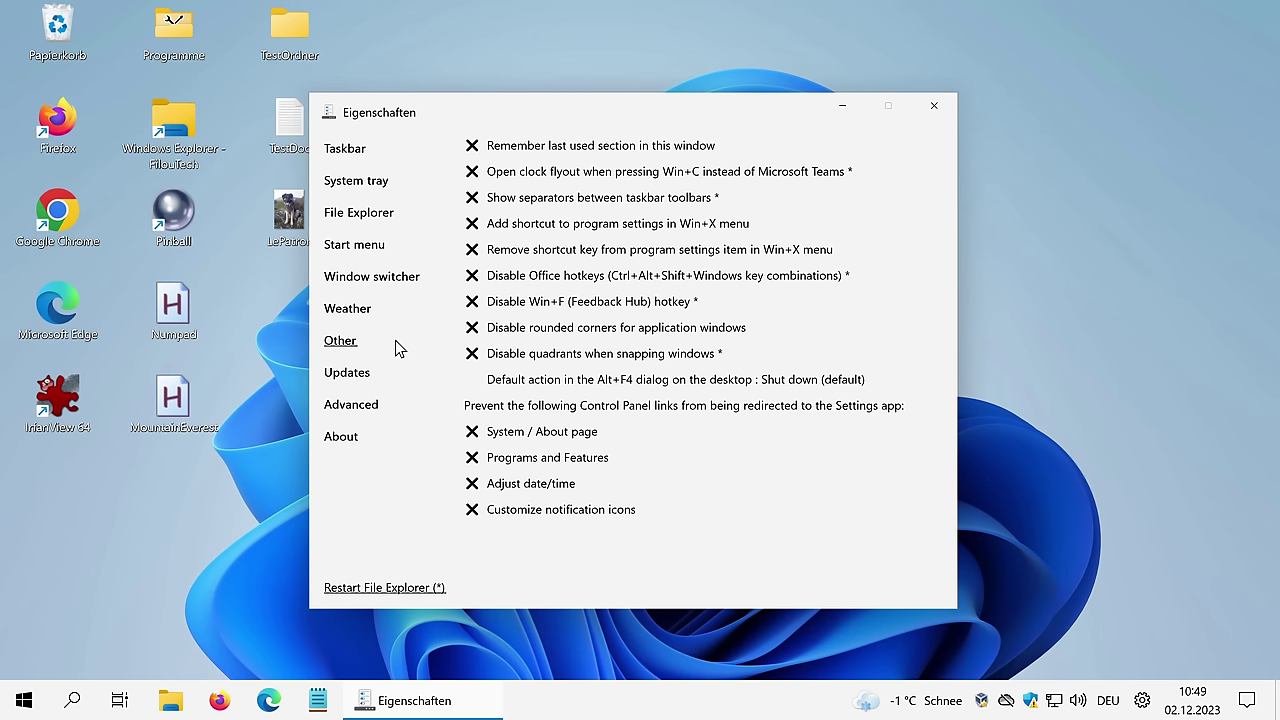
pyautogui.click(377, 373)
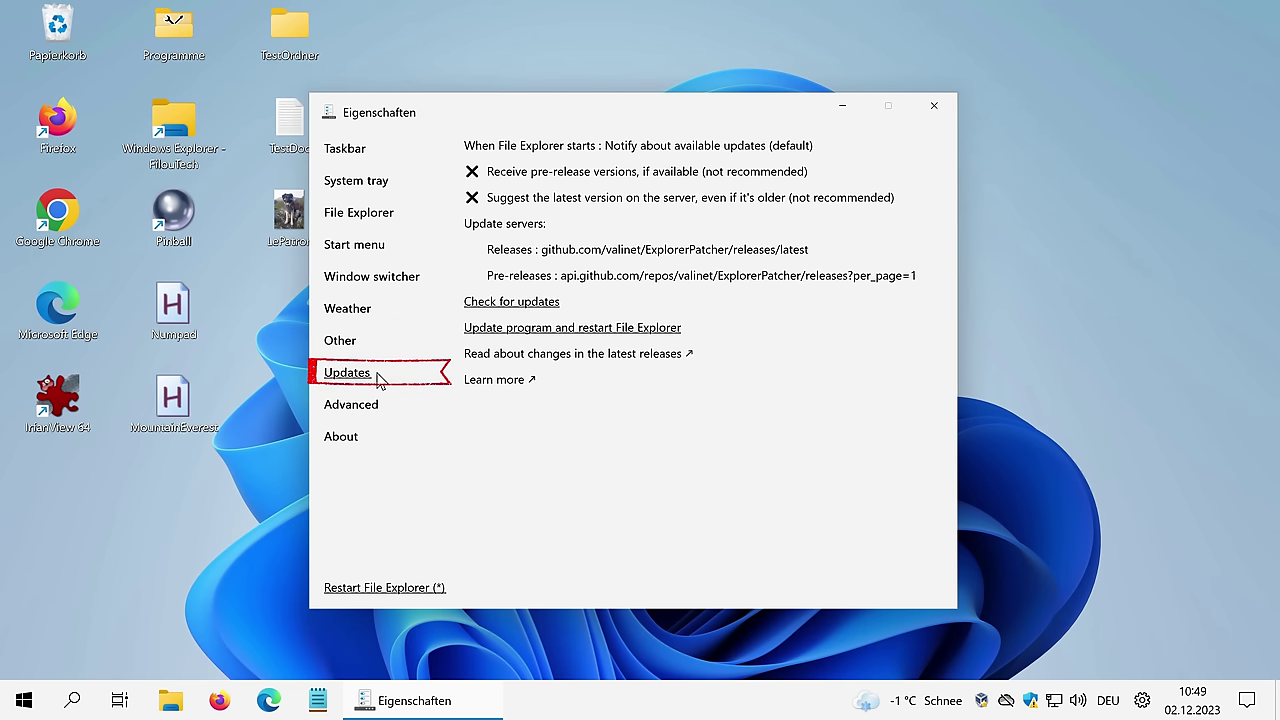
pyautogui.click(399, 414)
pyautogui.click(380, 437)
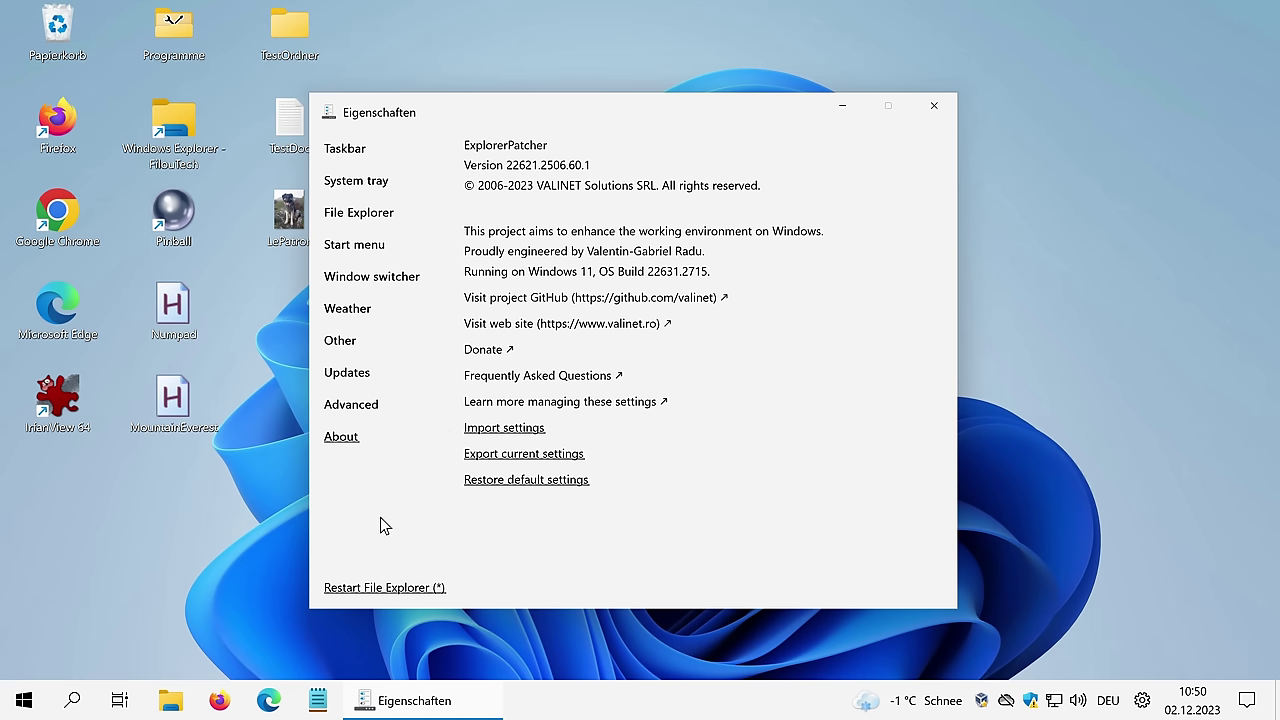
# Restart File Explorer from ExplorerPatcher and close its properties window
pyautogui.click(377, 588)
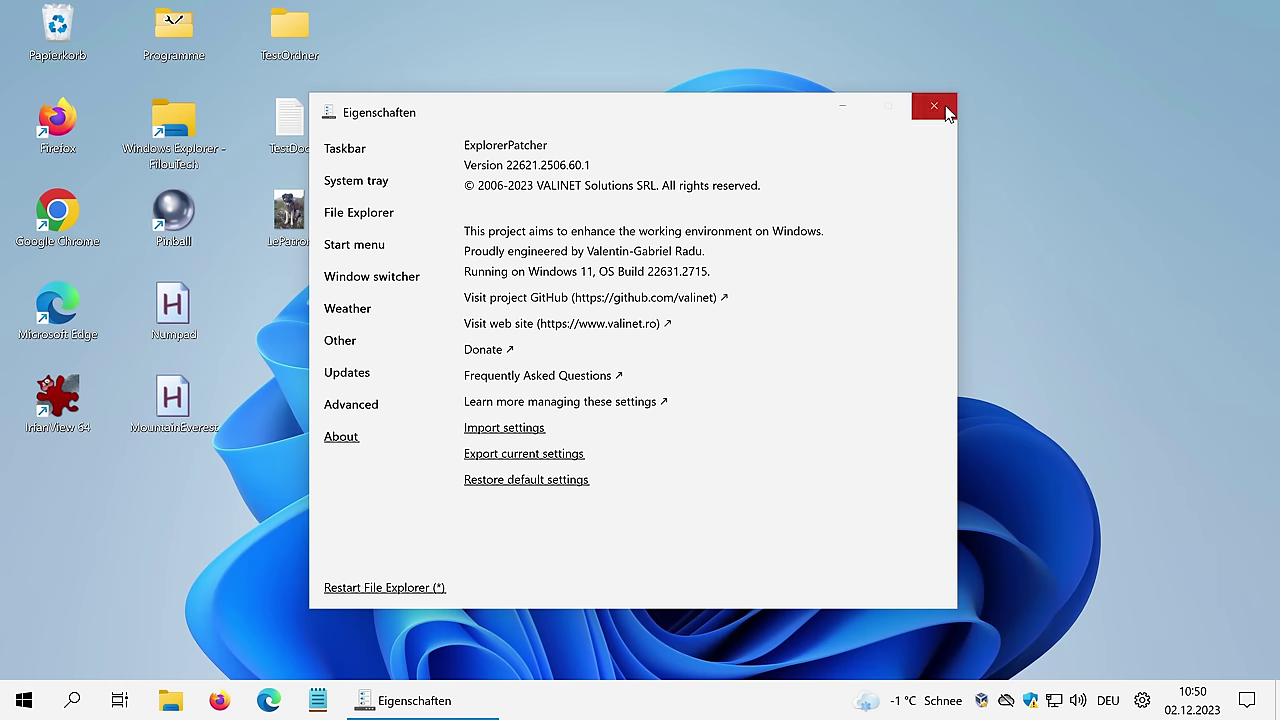
pyautogui.click(936, 107)
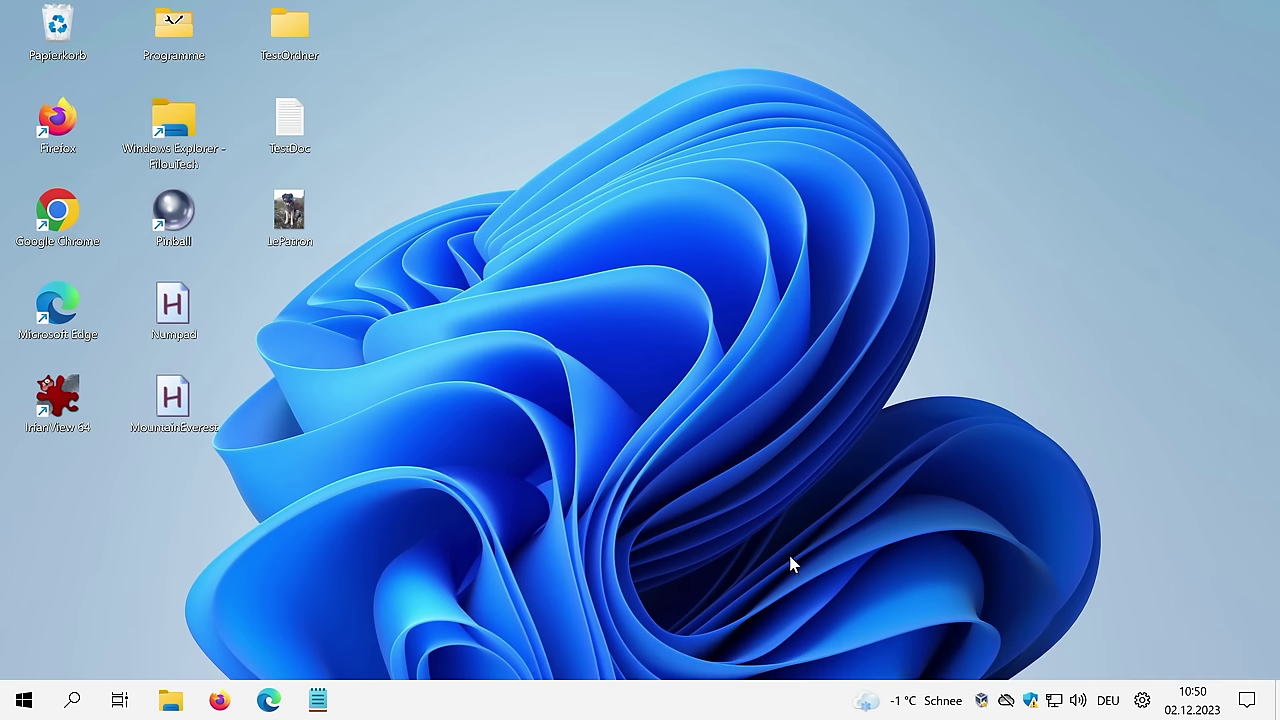
# Check the taskbar's network, volume, quick settings and notification flyouts one after another, and close the last one
pyautogui.click(1062, 702)
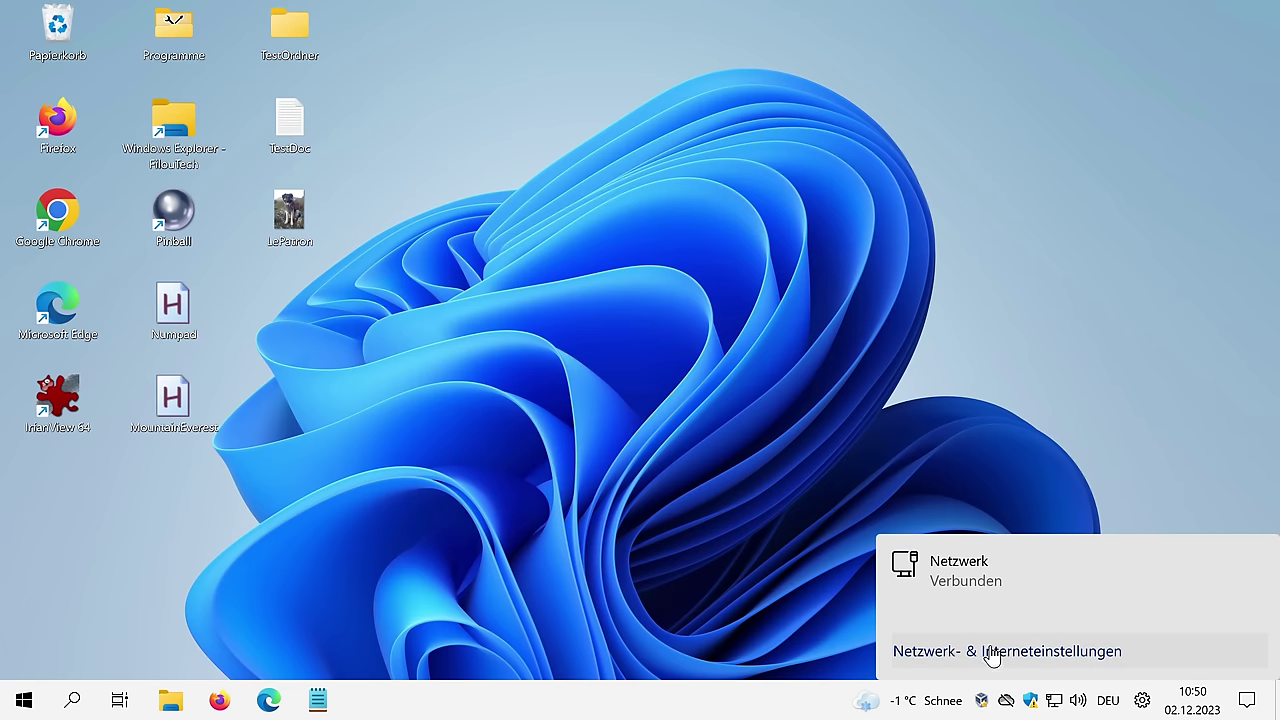
pyautogui.click(1092, 706)
pyautogui.click(1090, 706)
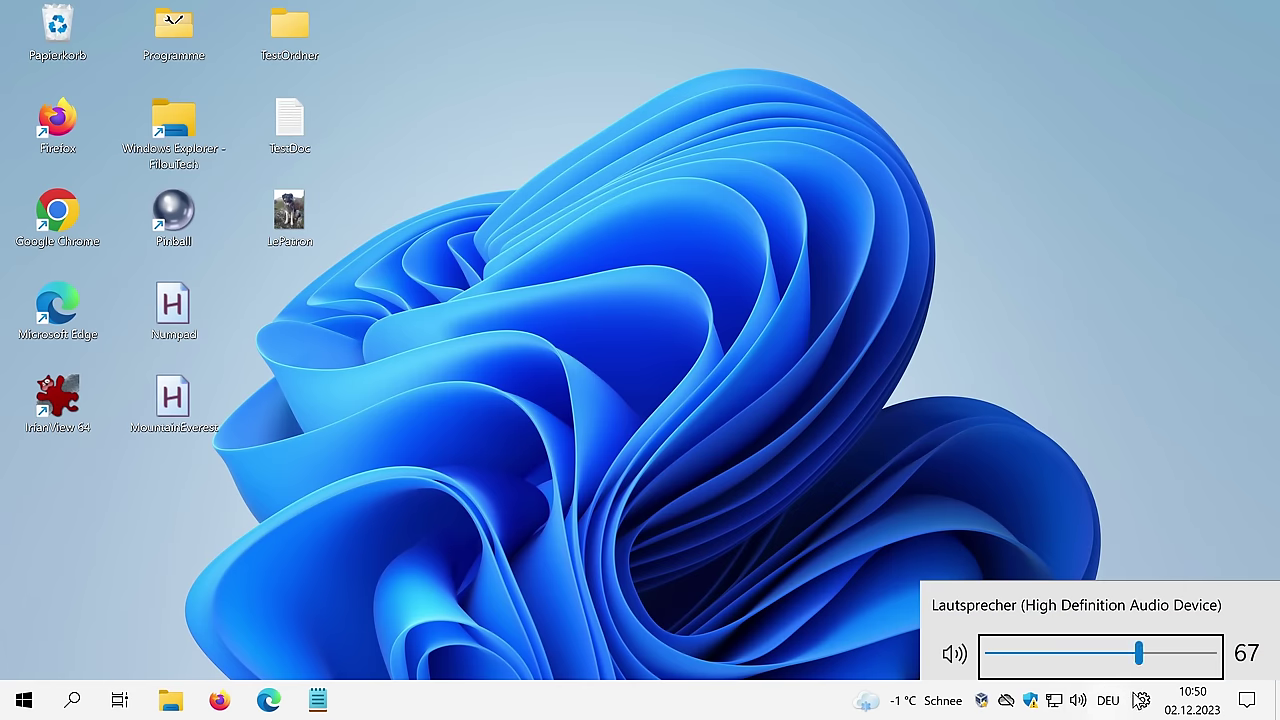
pyautogui.click(1142, 701)
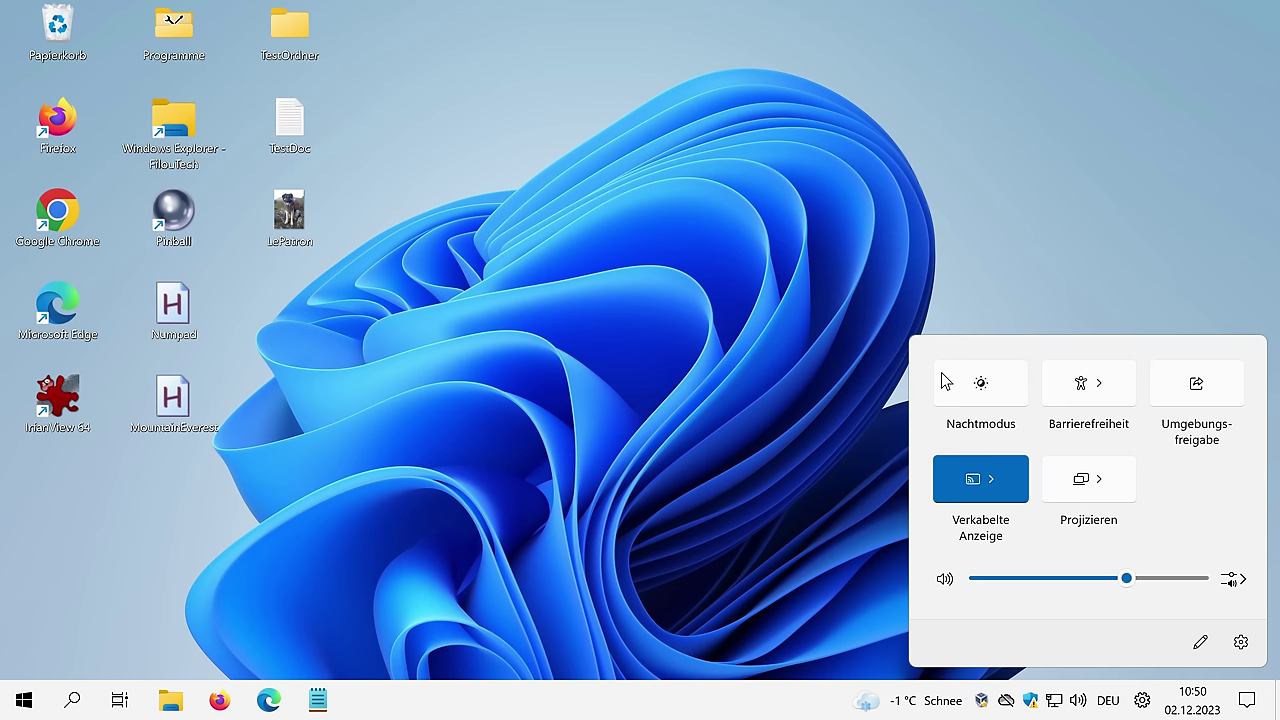
pyautogui.click(1247, 702)
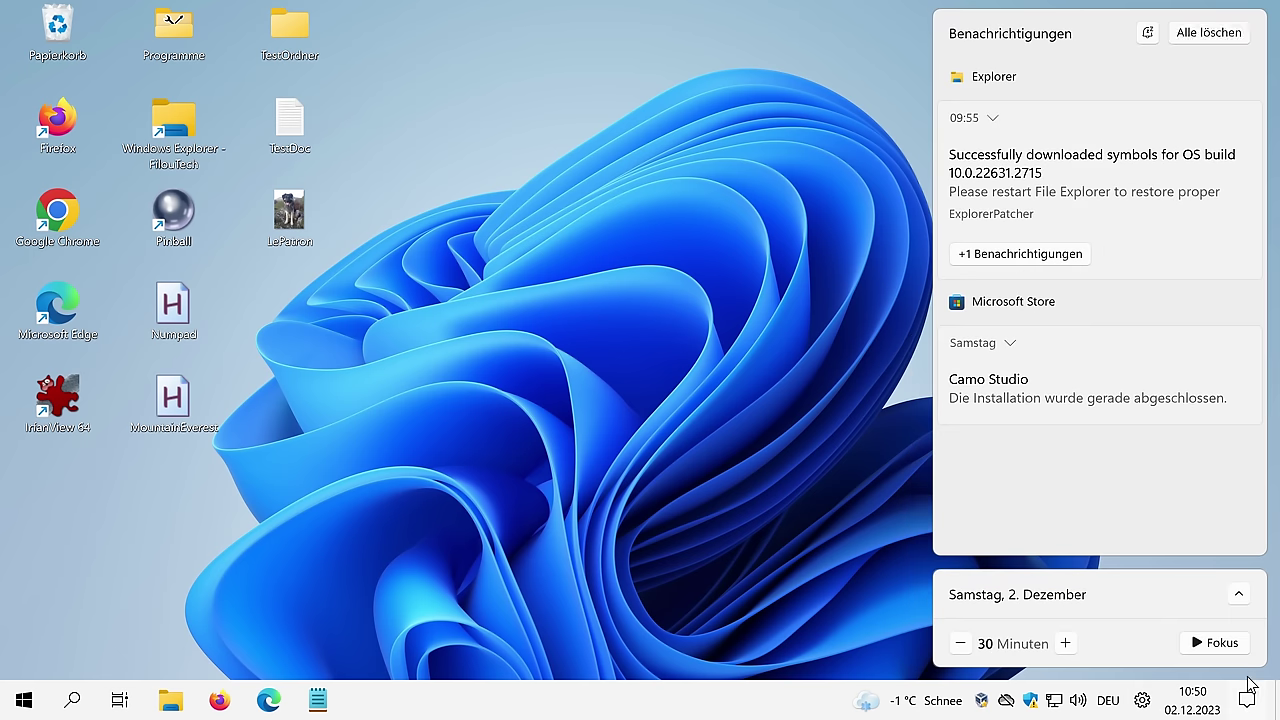
pyautogui.click(780, 450)
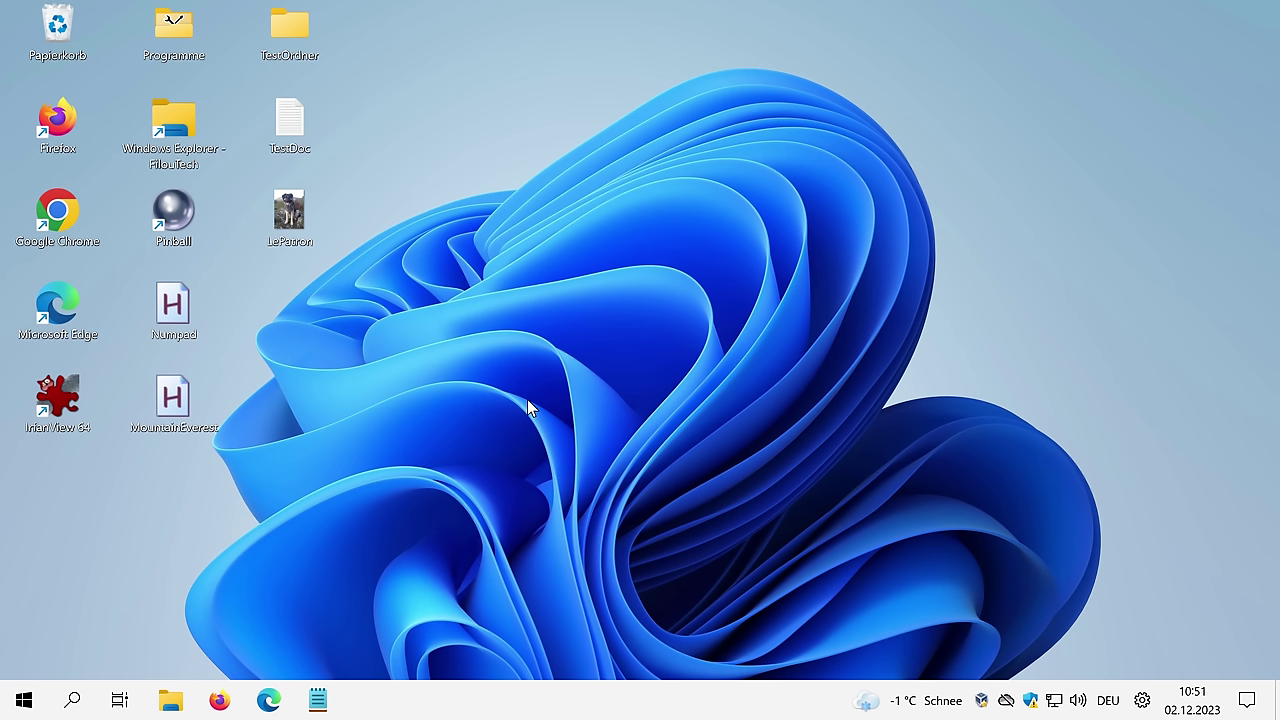
# Add a new taskbar toolbar from the Quick Launch folder in %appdata%\Microsoft\Internet Explorer
pyautogui.rightClick(450, 700)
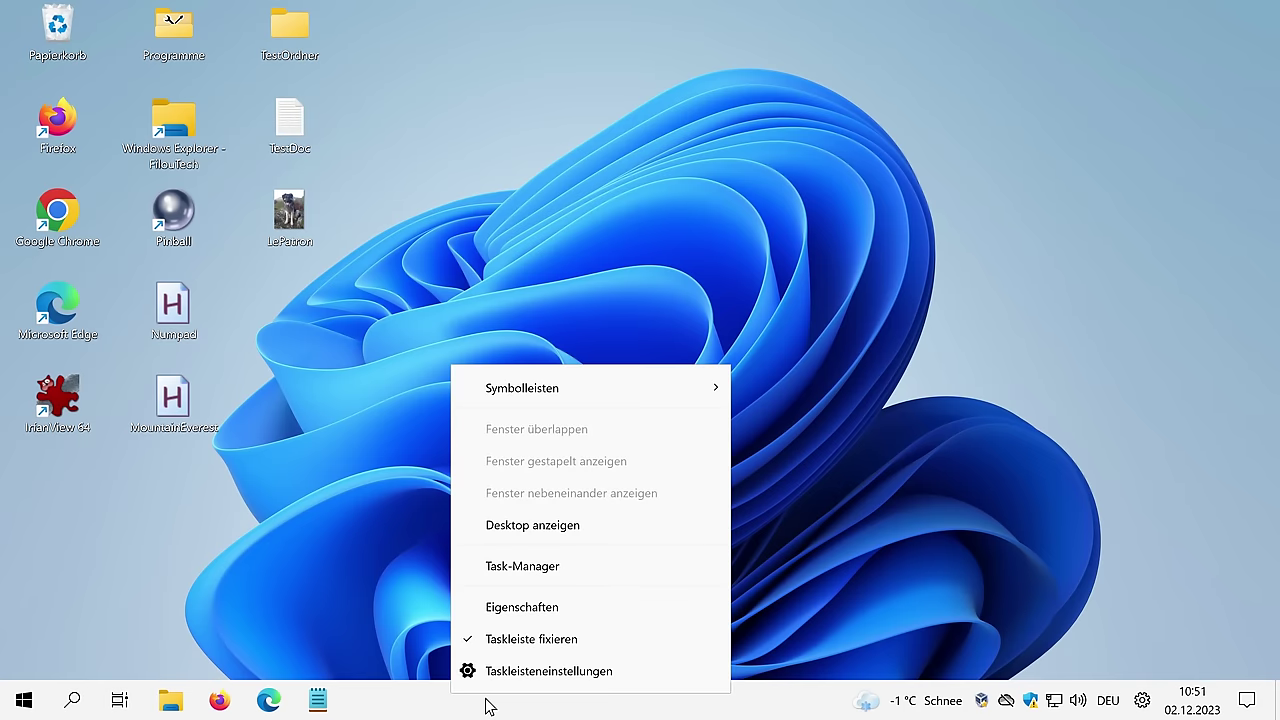
pyautogui.moveTo(551, 397)
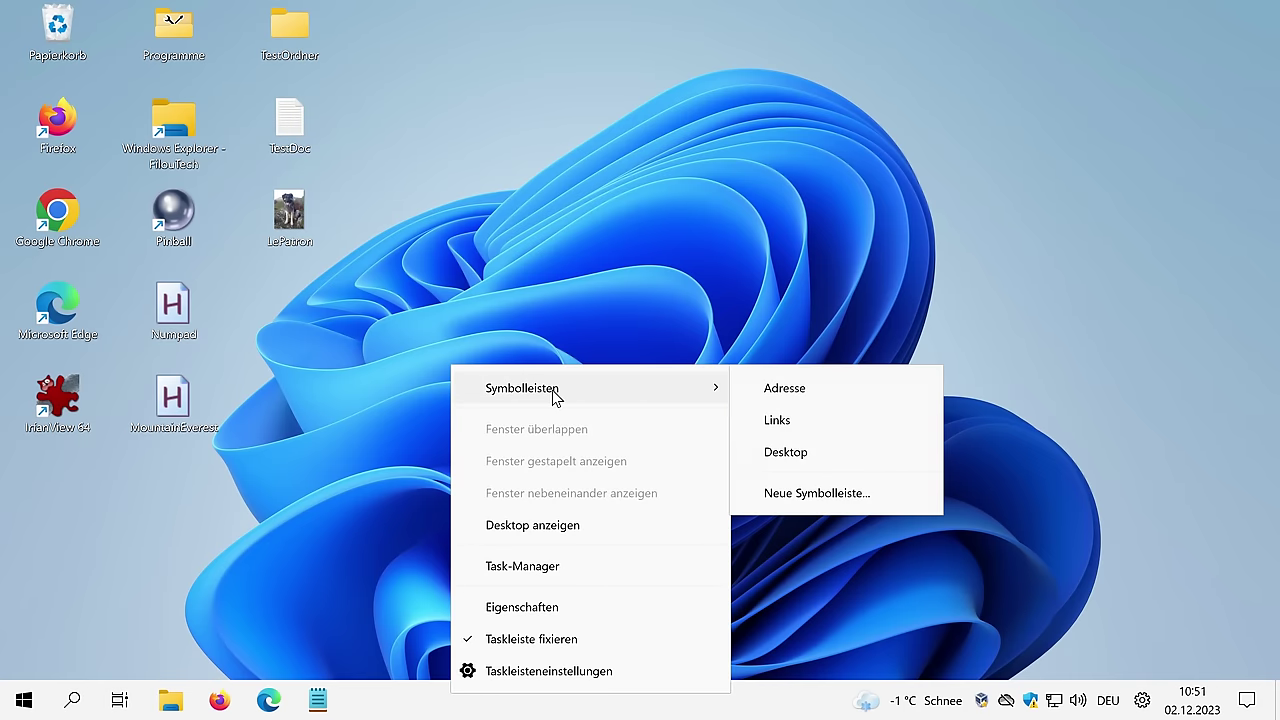
pyautogui.click(815, 493)
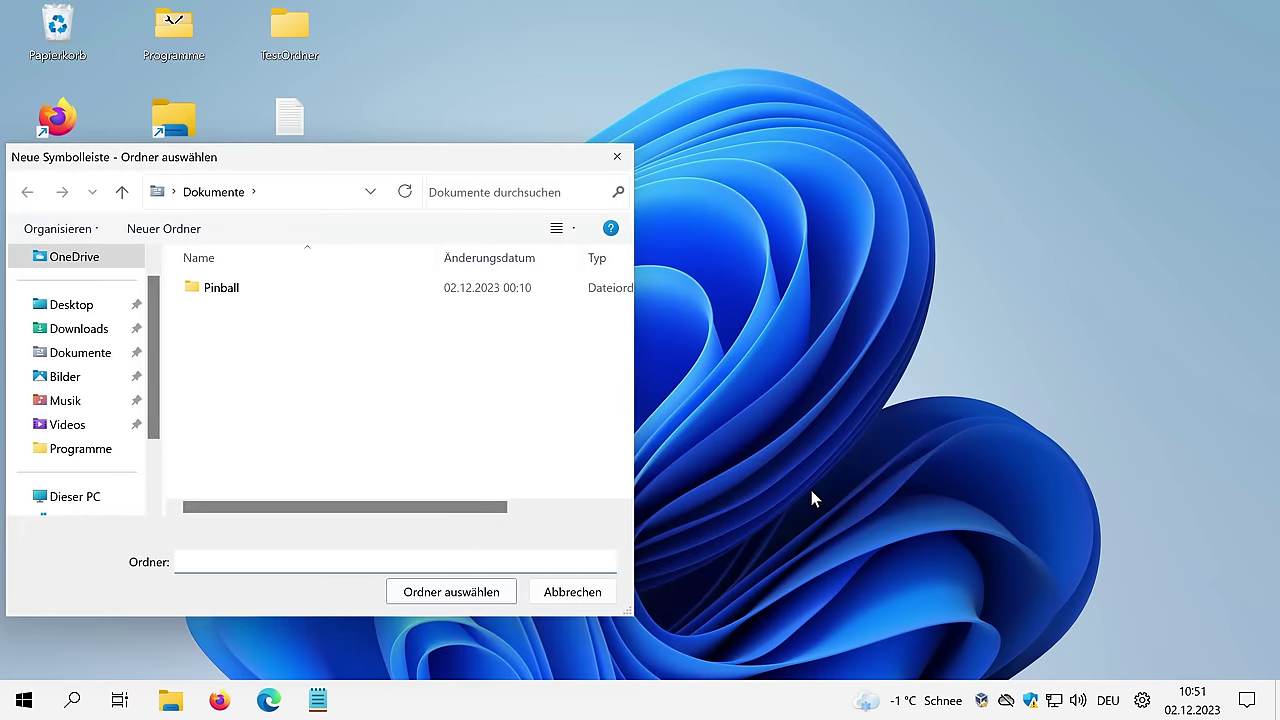
pyautogui.click(297, 190)
pyautogui.write('%appdata%')
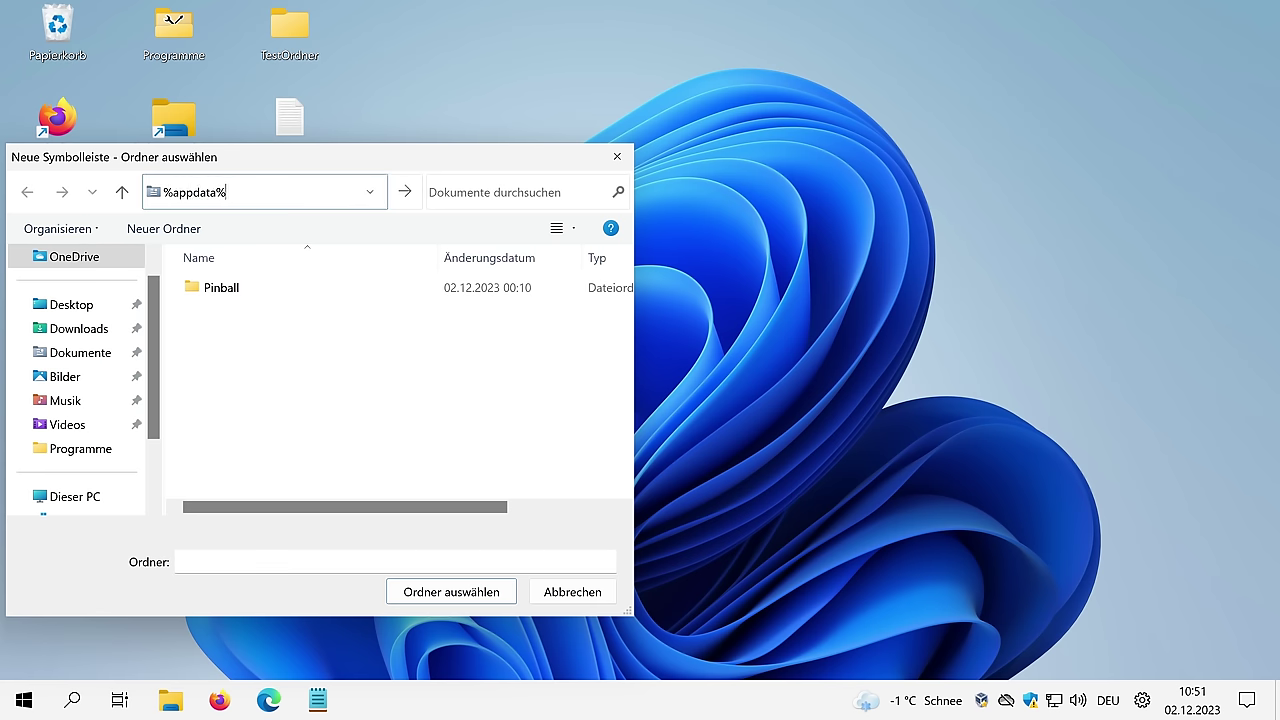
pyautogui.press('Return')
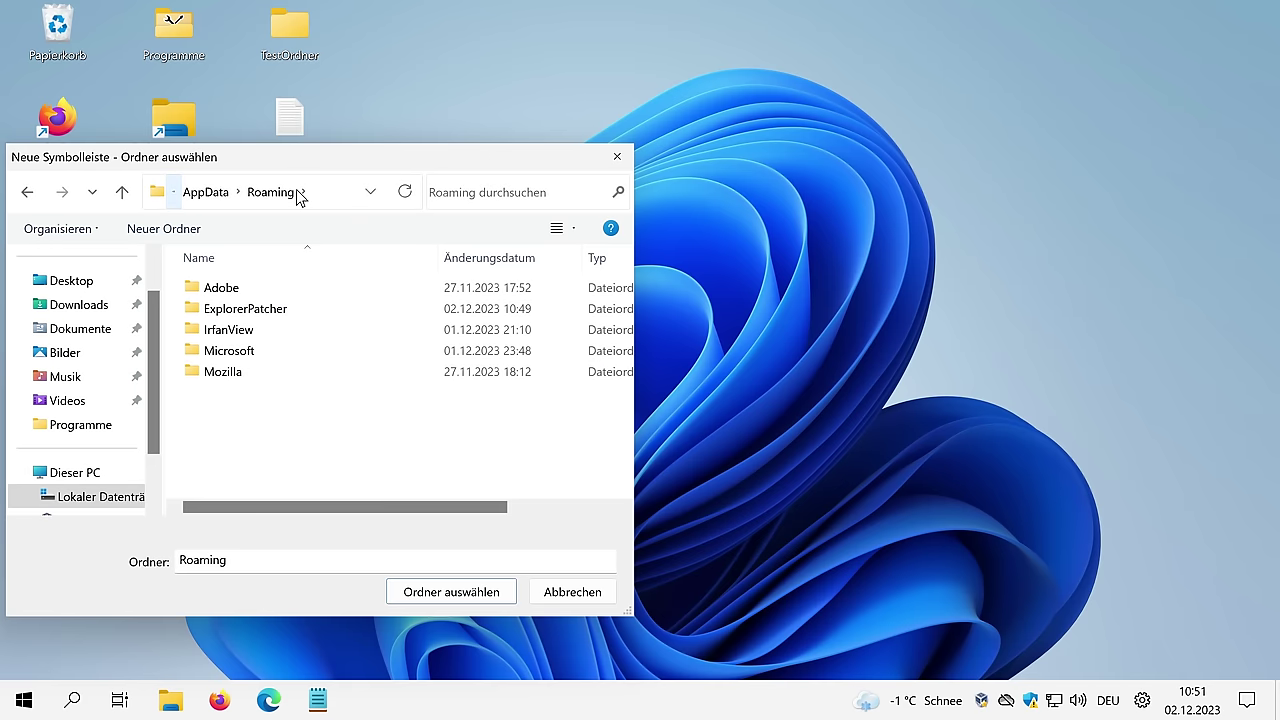
pyautogui.doubleClick(238, 351)
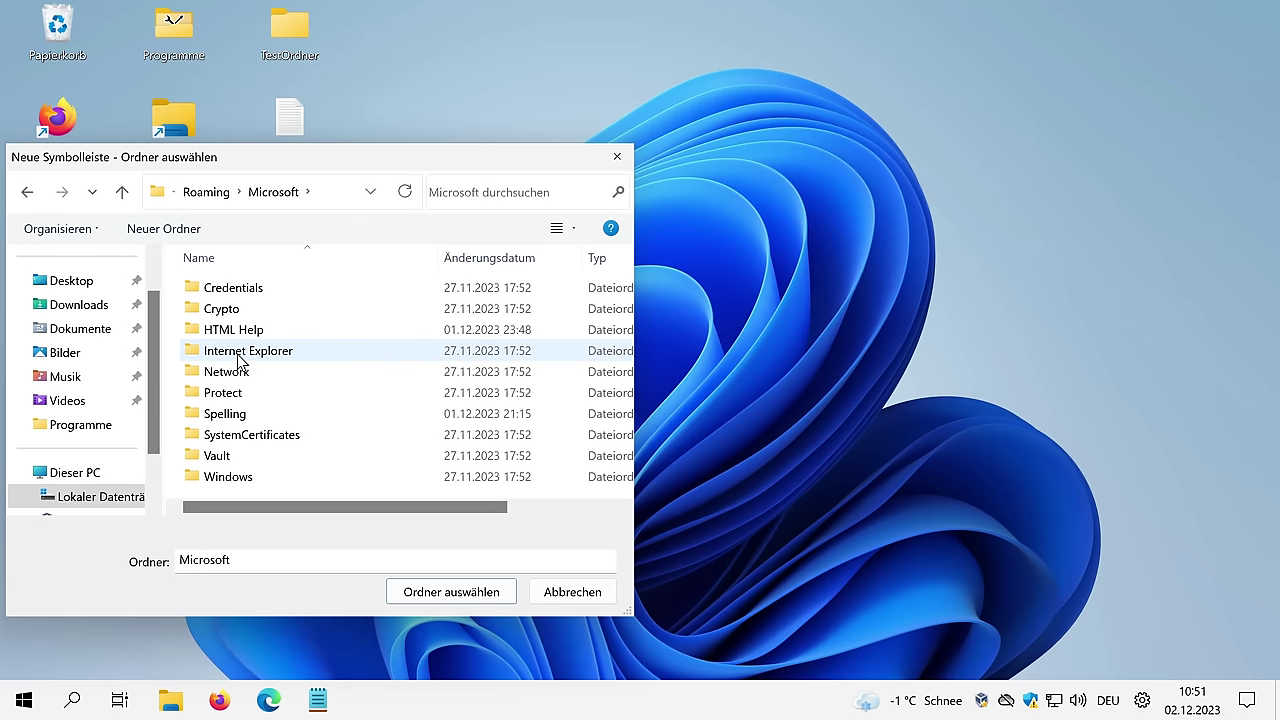
pyautogui.doubleClick(238, 352)
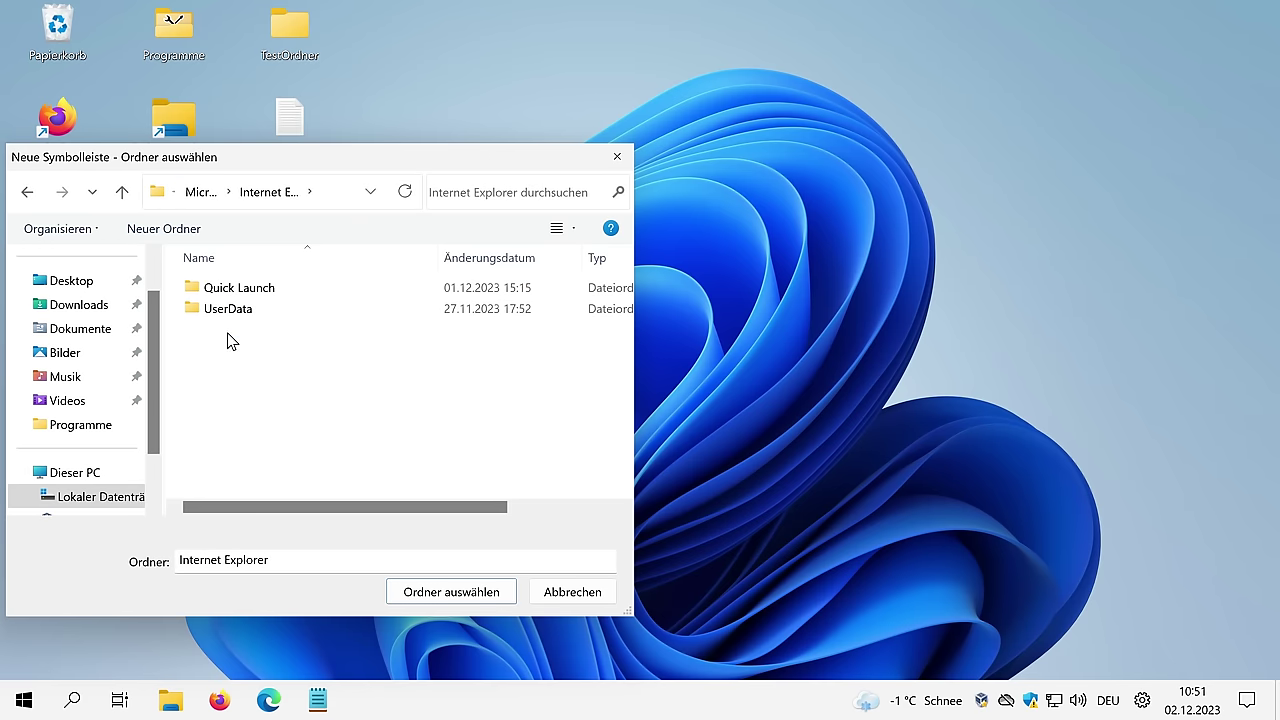
pyautogui.click(239, 288)
pyautogui.click(449, 598)
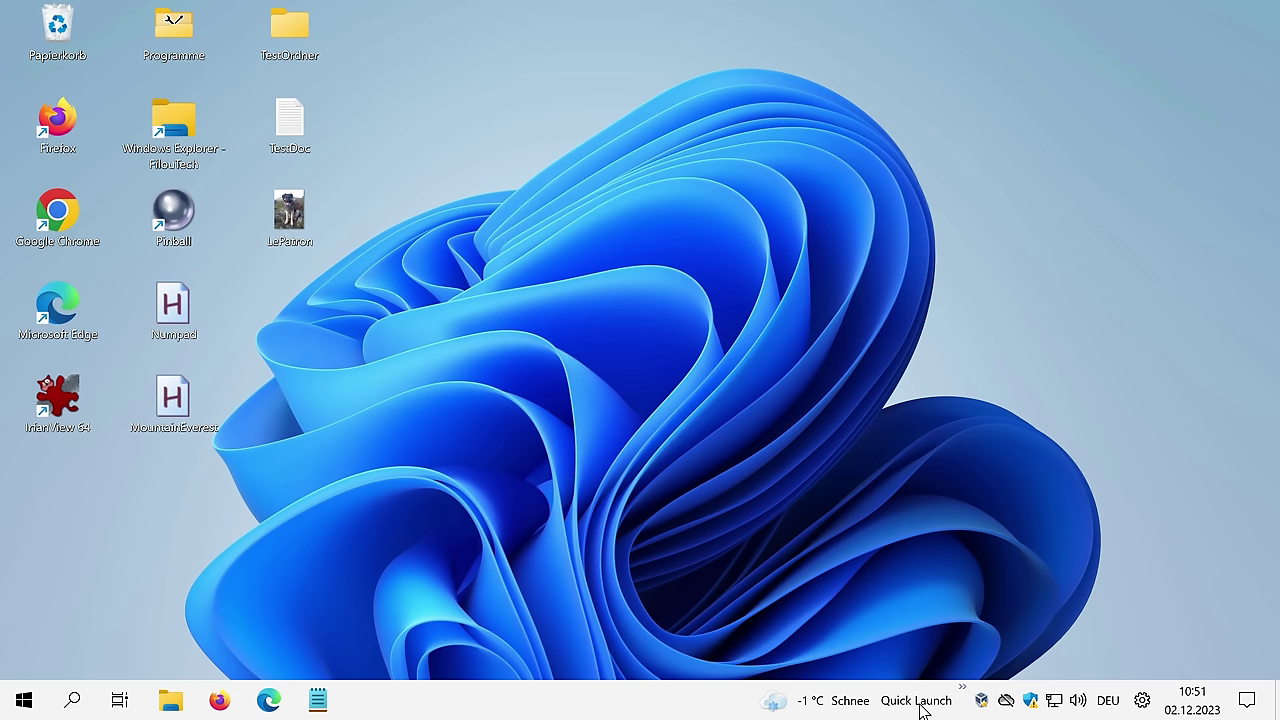
# Unlock the taskbar and move the Quick Launch toolbar in front of the pinned apps, leaving the taskbar one row high
pyautogui.rightClick(707, 710)
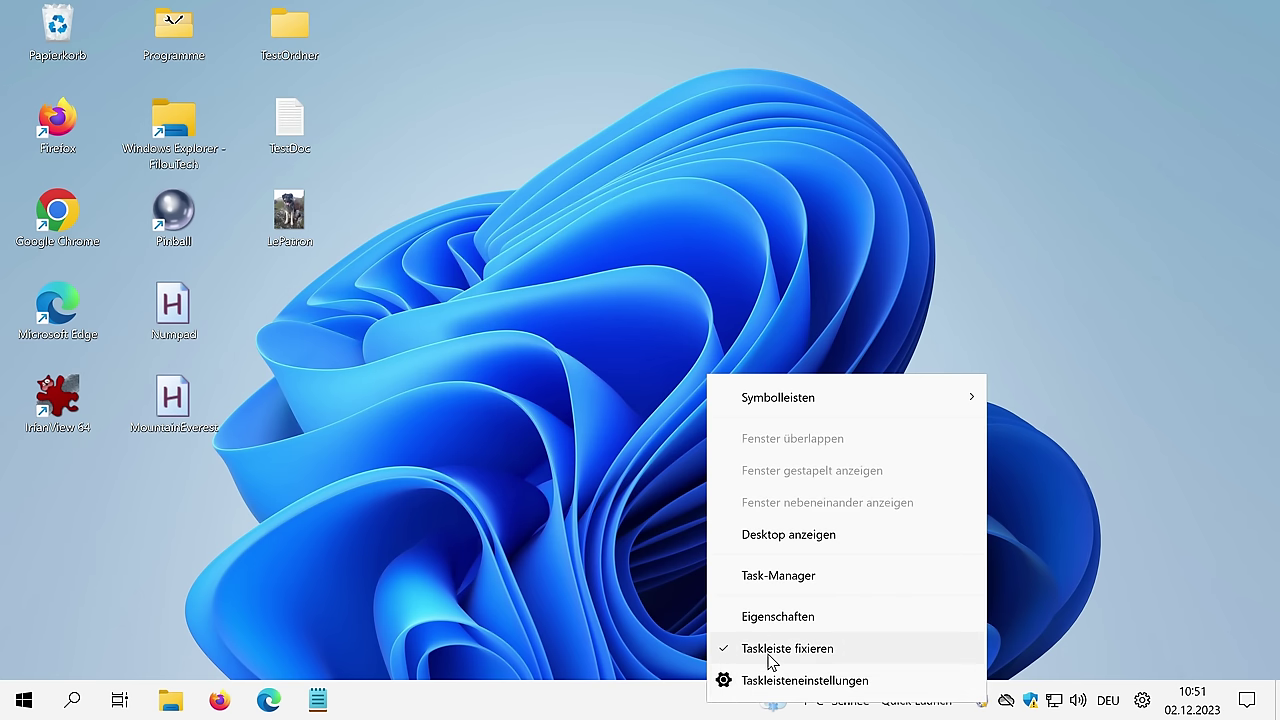
pyautogui.click(733, 655)
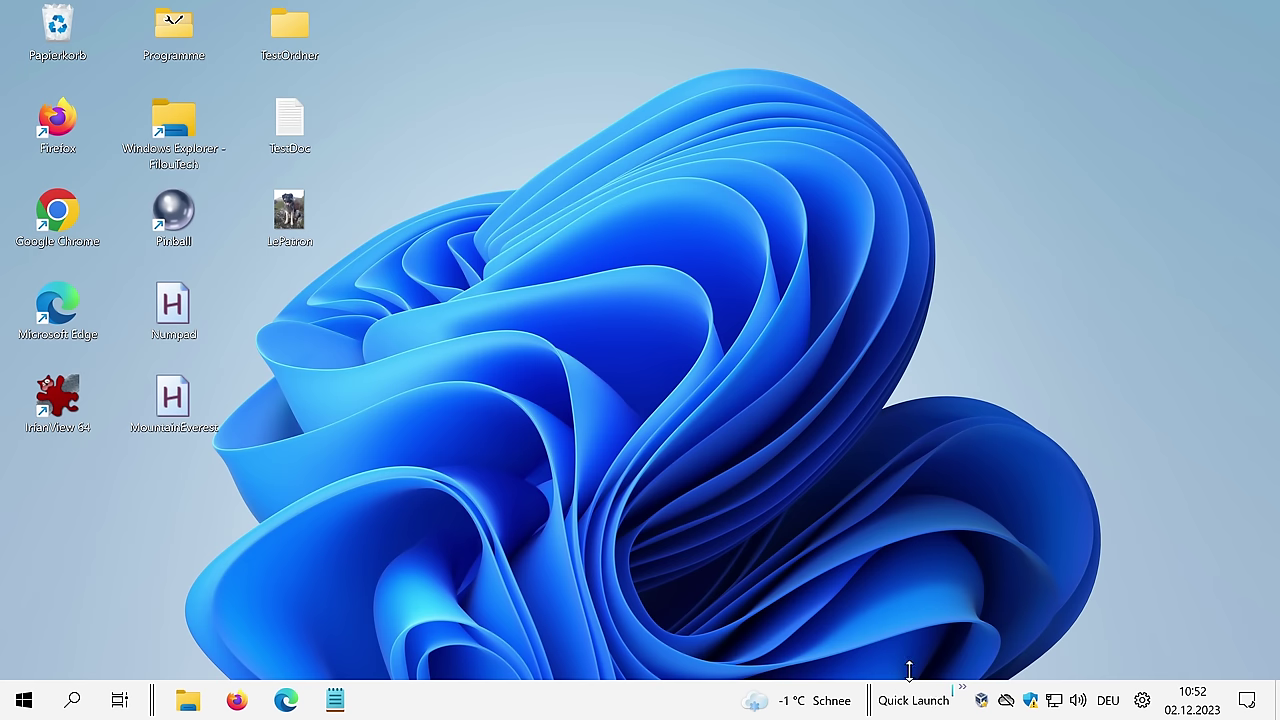
pyautogui.moveTo(904, 683); pyautogui.dragTo(921, 548)
pyautogui.moveTo(906, 640); pyautogui.dragTo(134, 686)
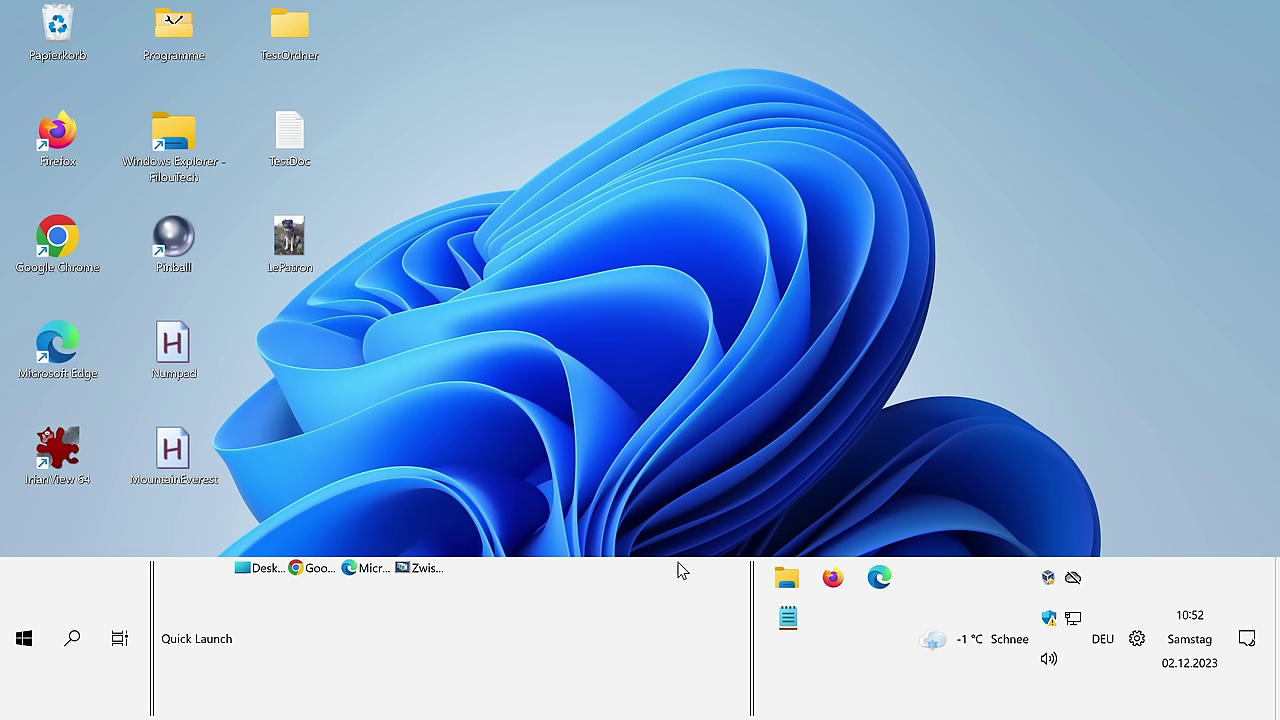
pyautogui.moveTo(677, 562); pyautogui.dragTo(511, 710)
# Hide the Quick Launch toolbar's text and title and switch its icons to the large view
pyautogui.rightClick(194, 697)
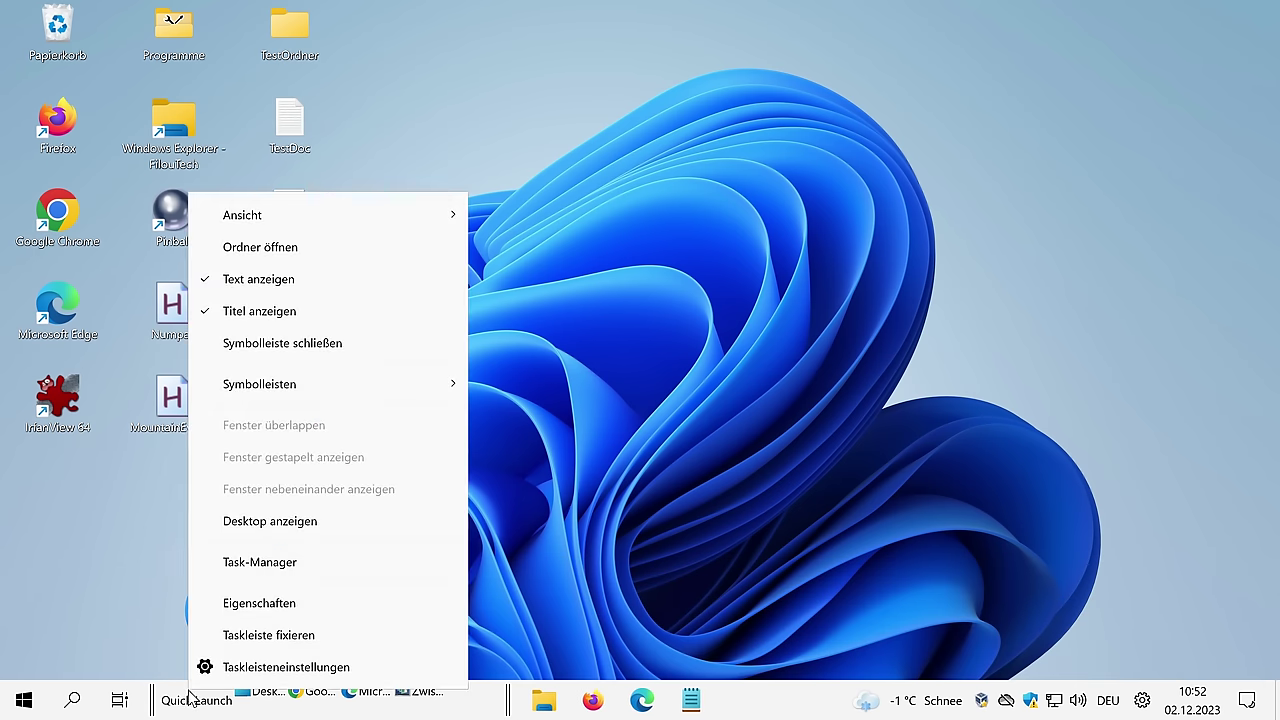
pyautogui.click(287, 281)
pyautogui.rightClick(186, 698)
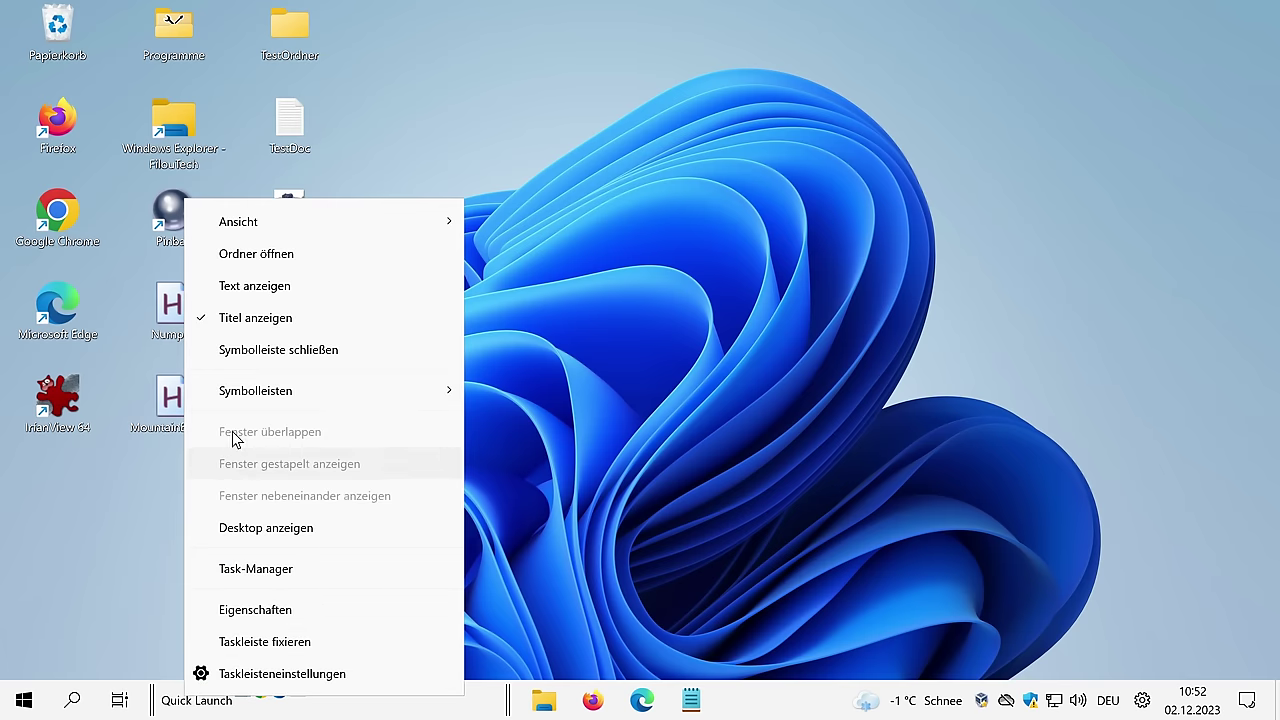
pyautogui.click(258, 317)
pyautogui.rightClick(287, 697)
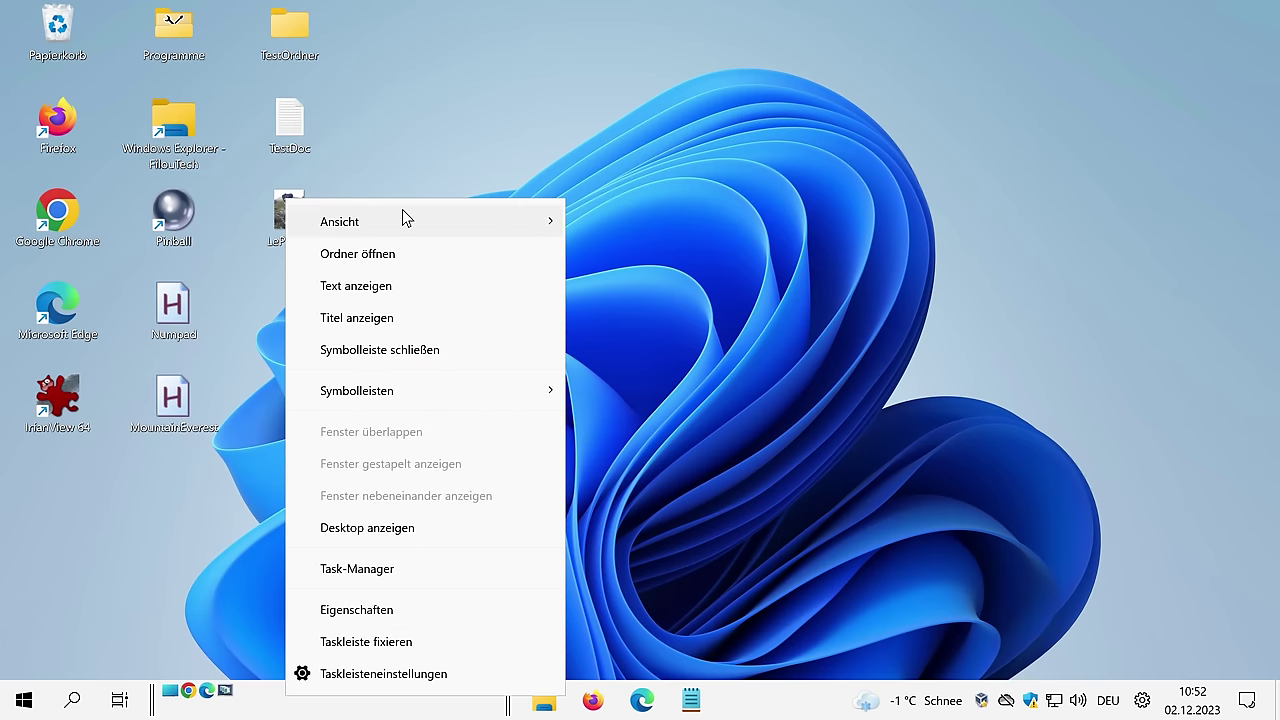
pyautogui.moveTo(403, 214)
pyautogui.click(650, 222)
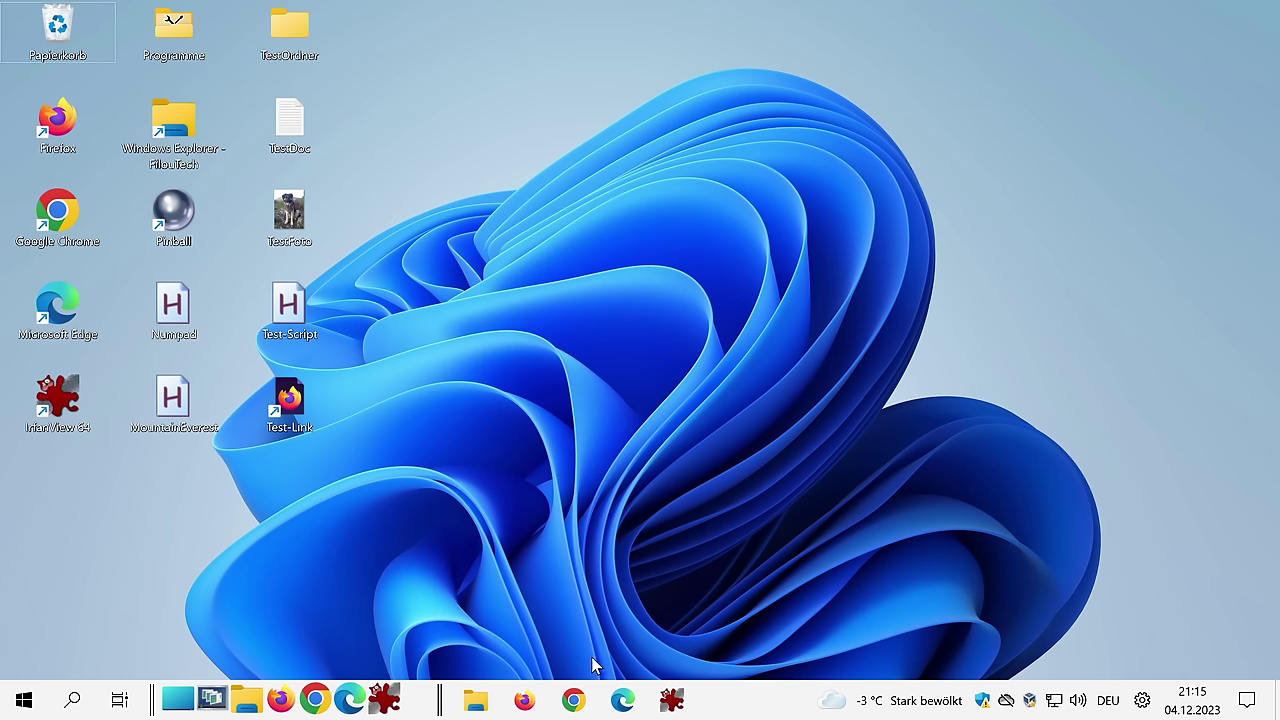
# Open Firefox from its pinned taskbar icon, and minimize and restore its window repeatedly through the same taskbar entry
pyautogui.click(522, 699)
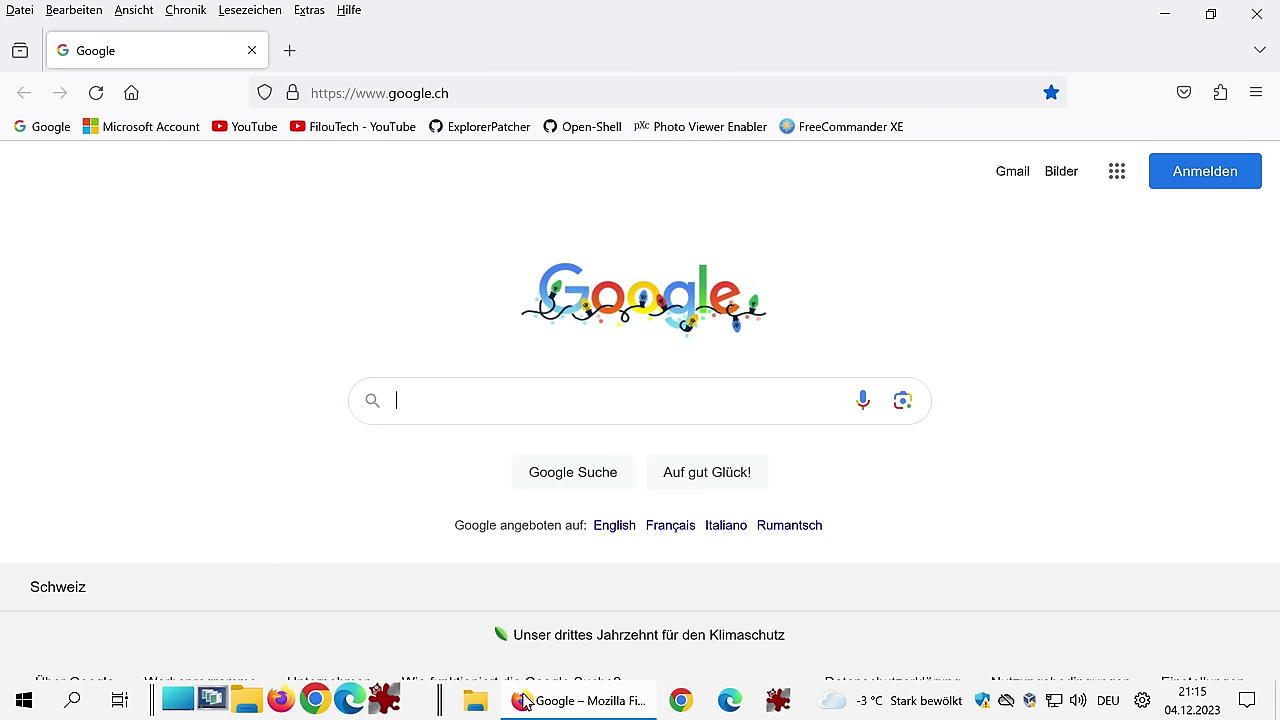
pyautogui.click(555, 707)
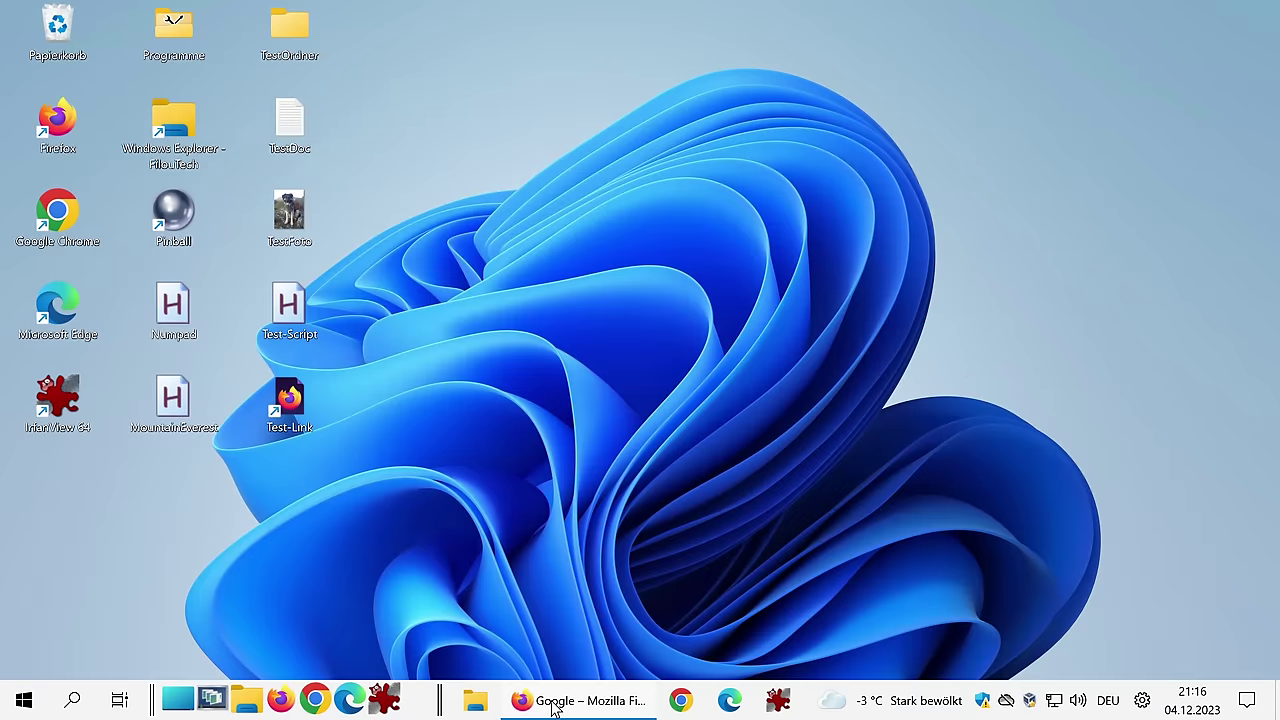
pyautogui.click(555, 705)
pyautogui.click(555, 705)
pyautogui.click(555, 705)
pyautogui.click(555, 705)
pyautogui.click(555, 705)
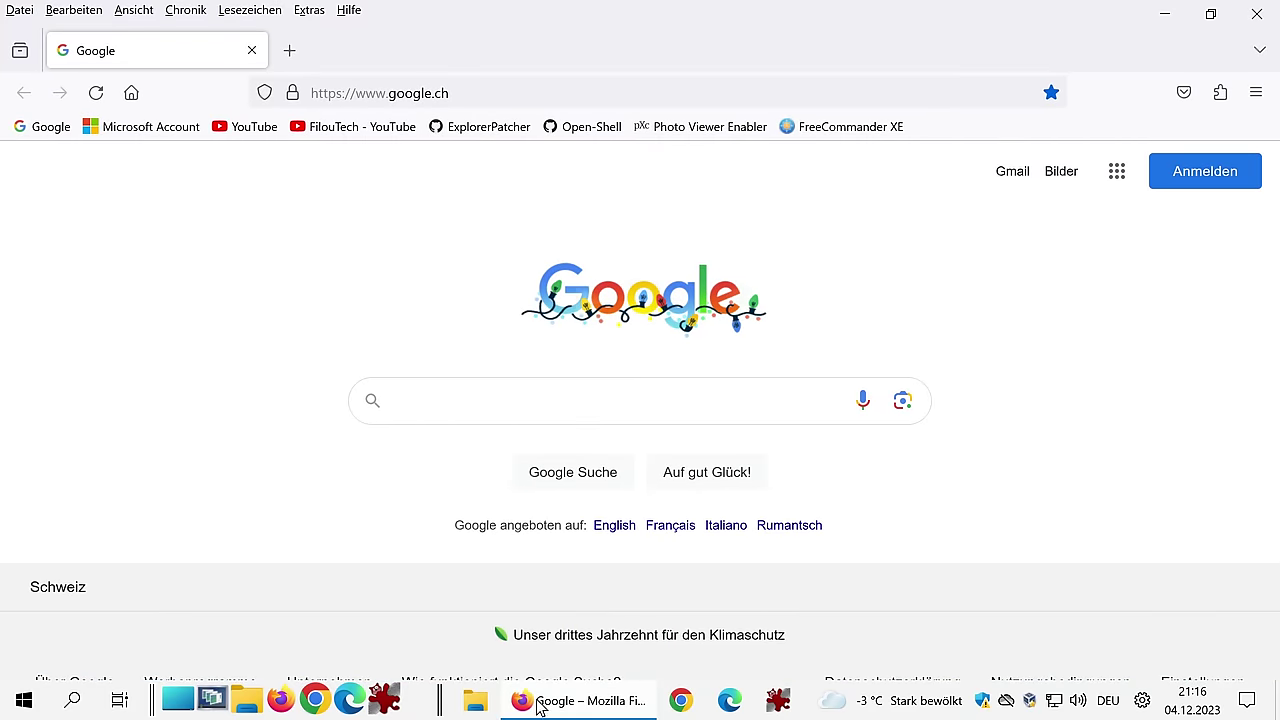
# Open two additional Firefox windows through the jump list of the running Firefox taskbar entry
pyautogui.rightClick(540, 705)
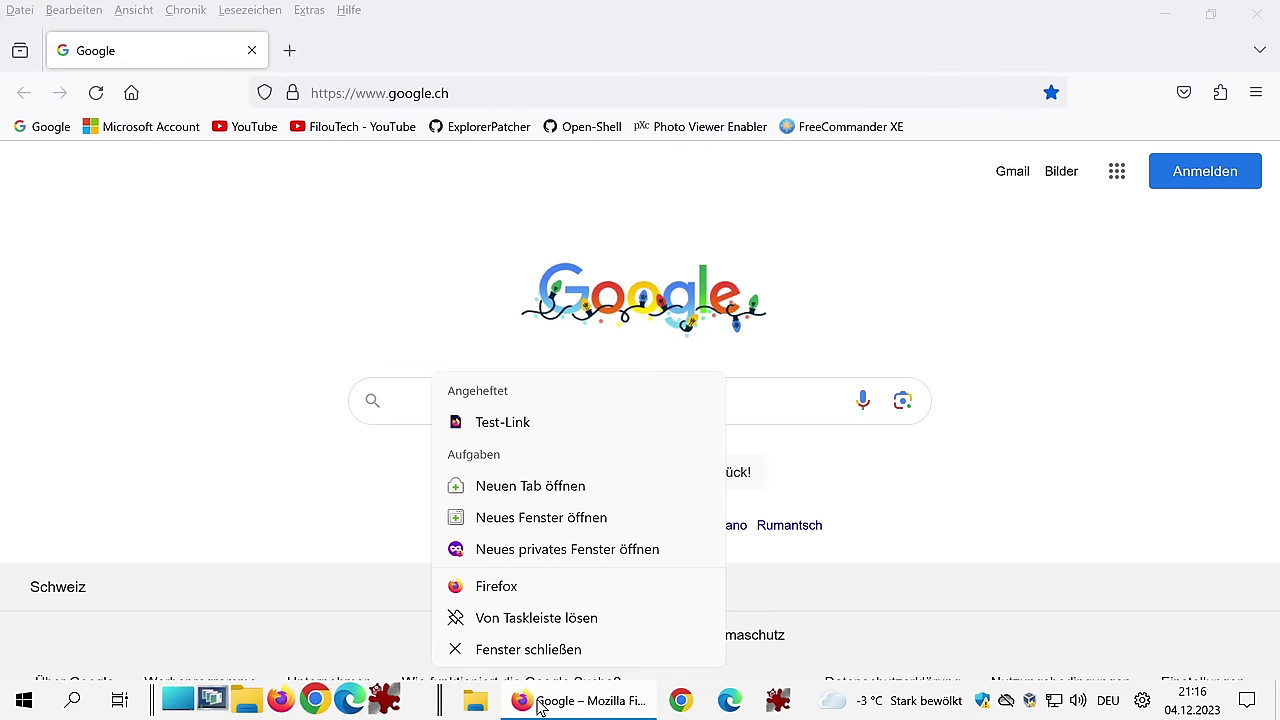
pyautogui.click(543, 590)
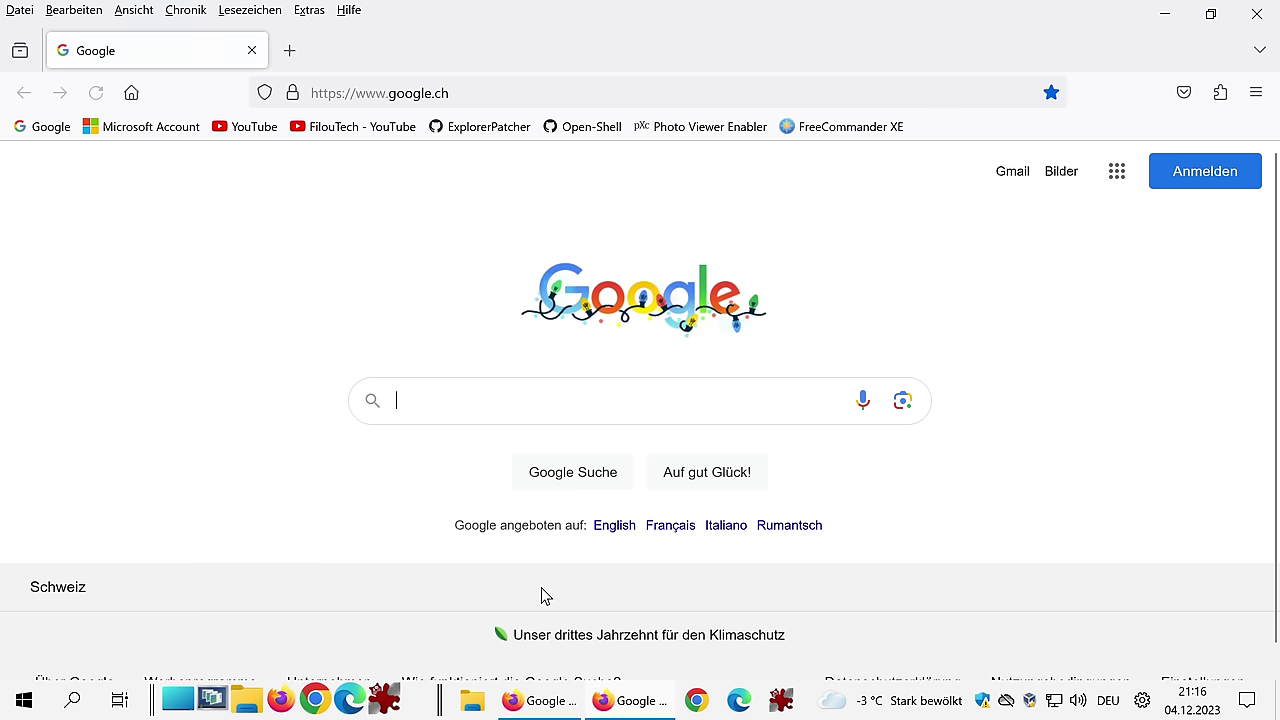
pyautogui.rightClick(557, 702)
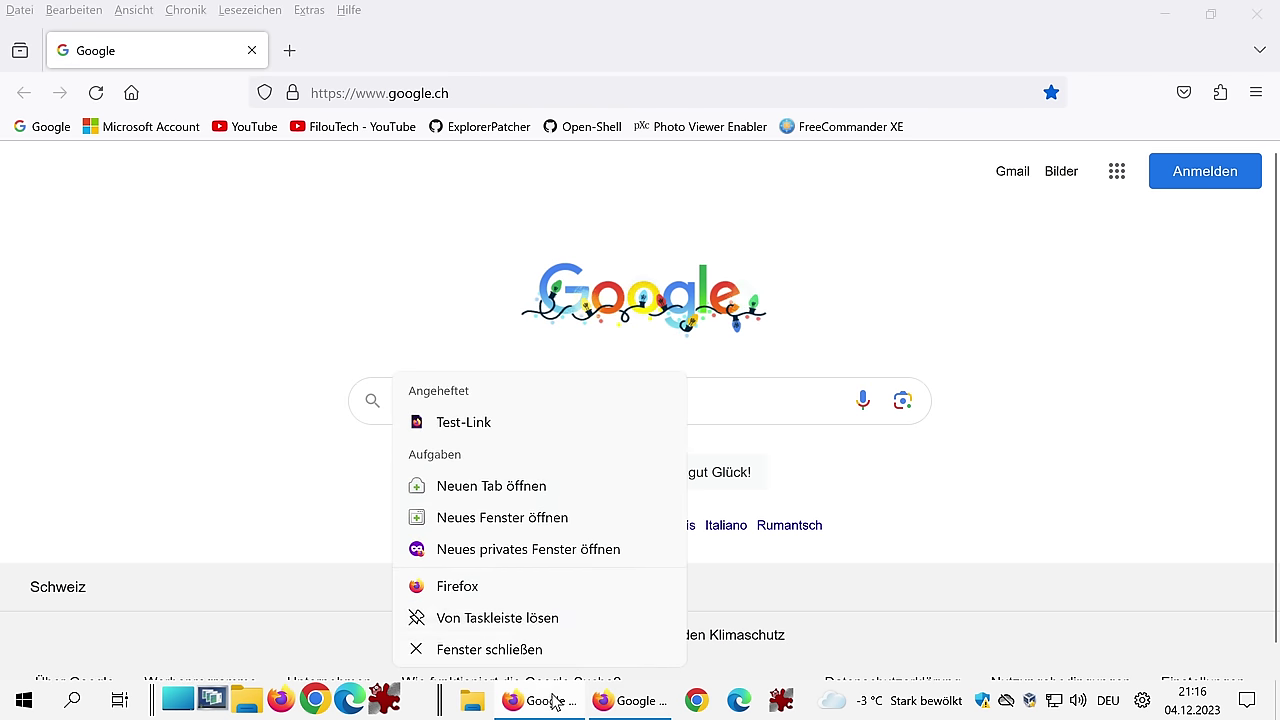
pyautogui.click(528, 588)
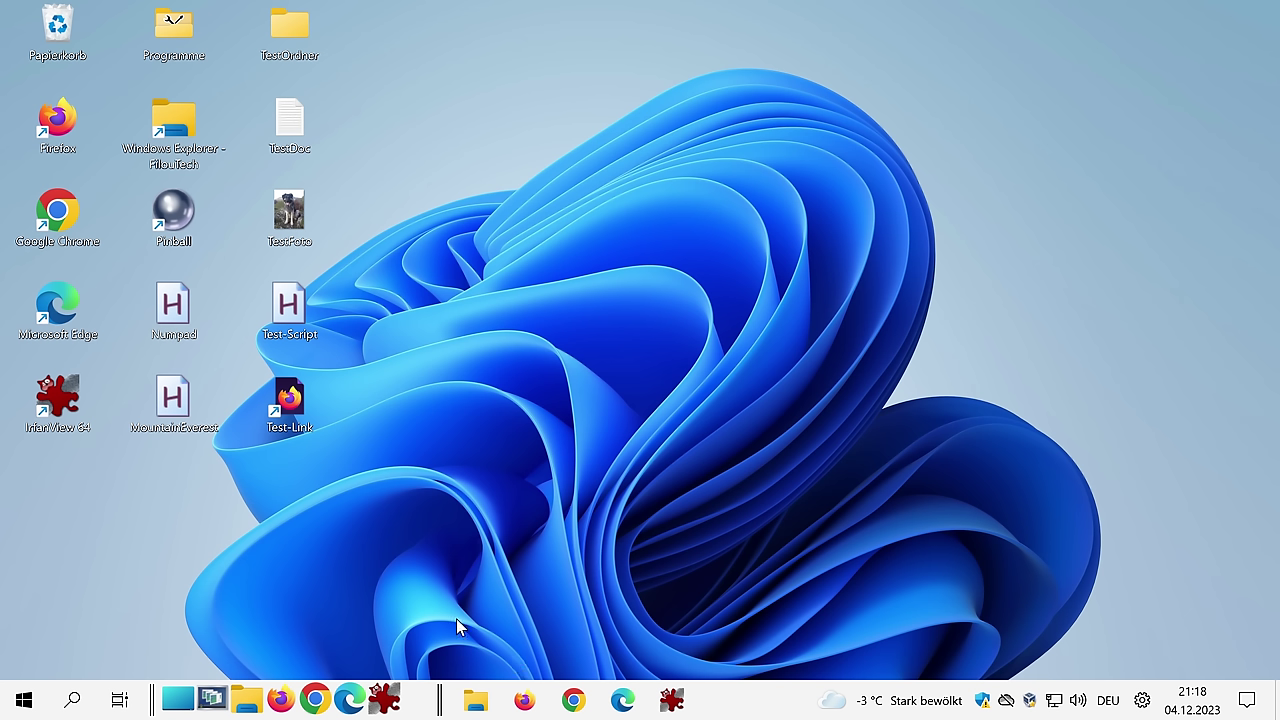
# Open three Firefox windows from the Quick Launch toolbar and close them through their taskbar previews
pyautogui.click(282, 710)
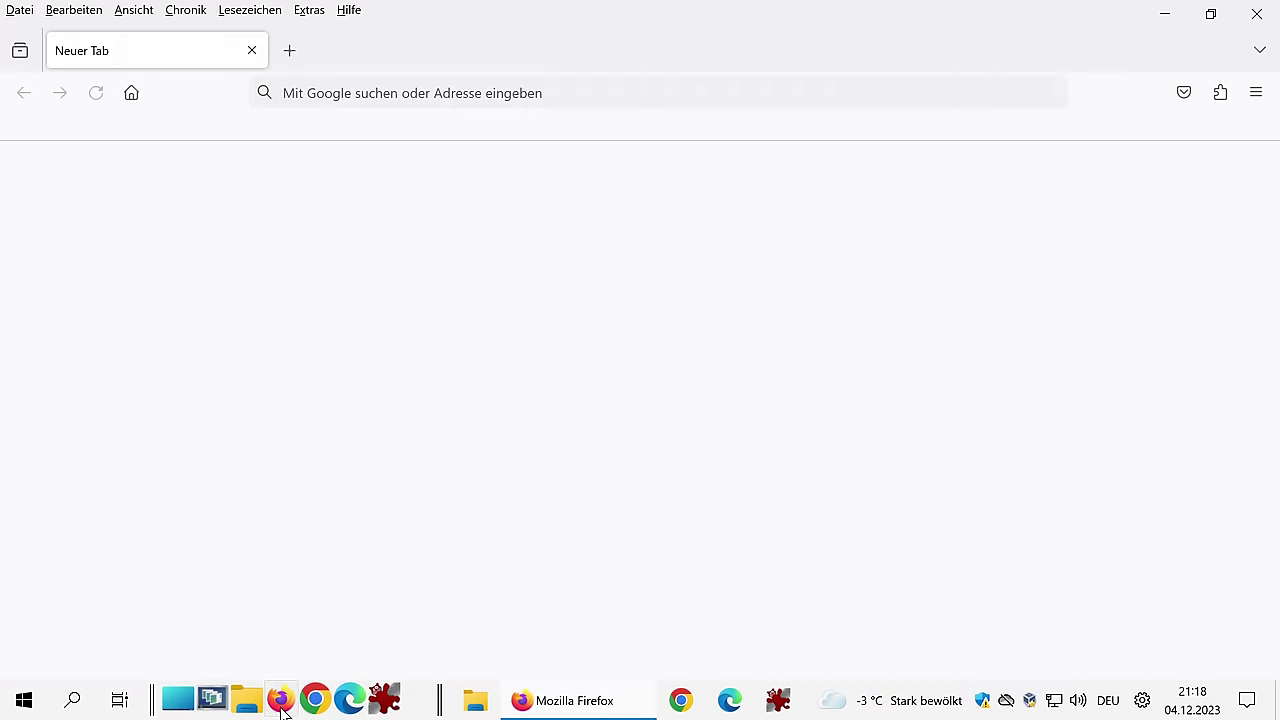
pyautogui.click(282, 700)
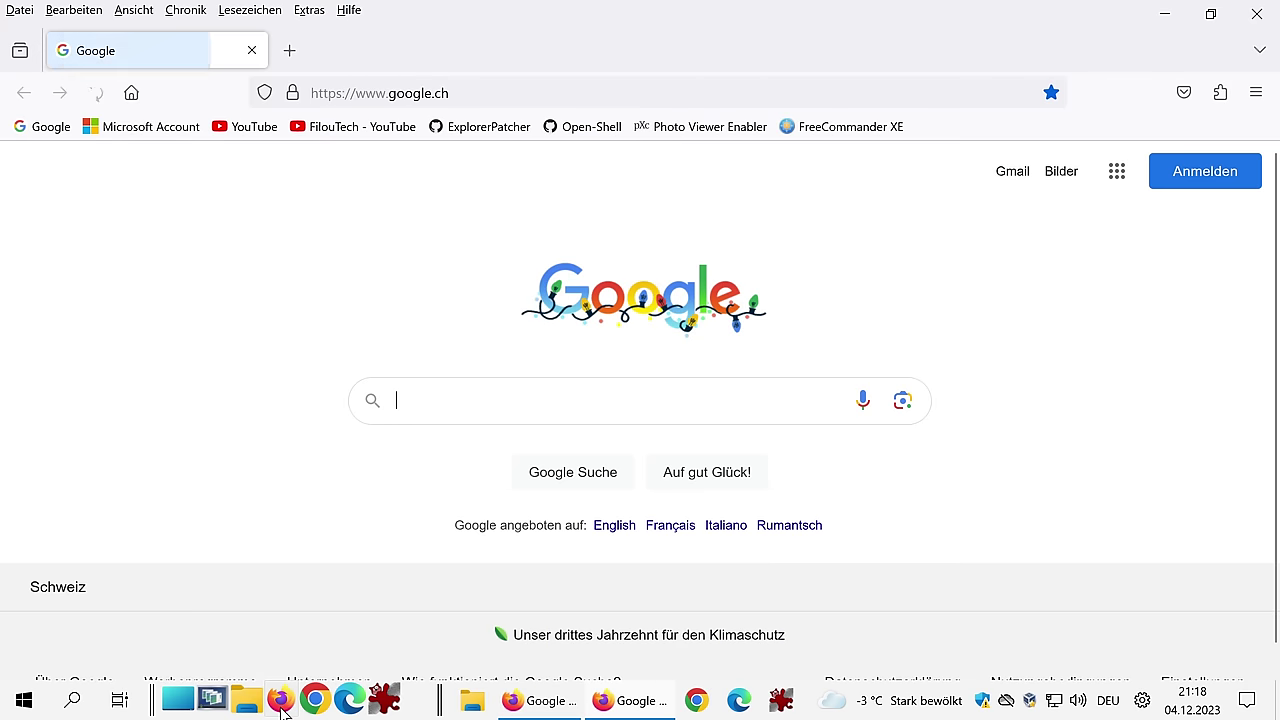
pyautogui.click(282, 707)
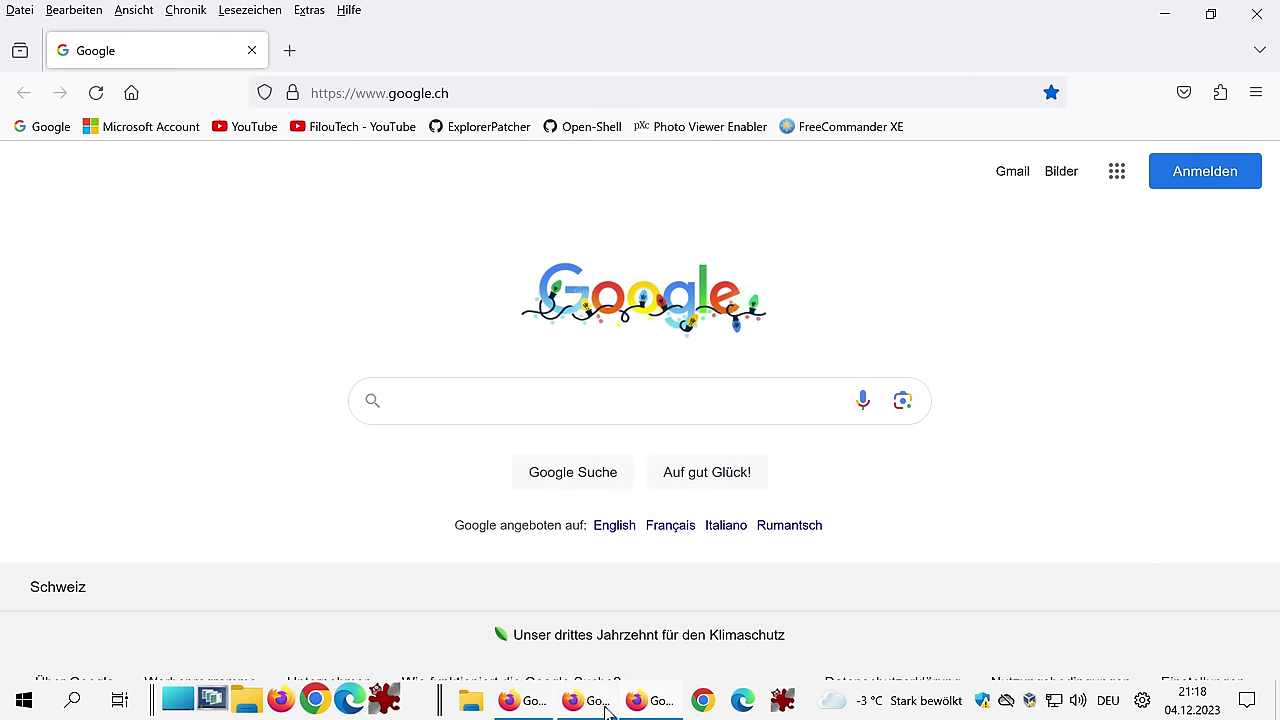
pyautogui.moveTo(537, 710)
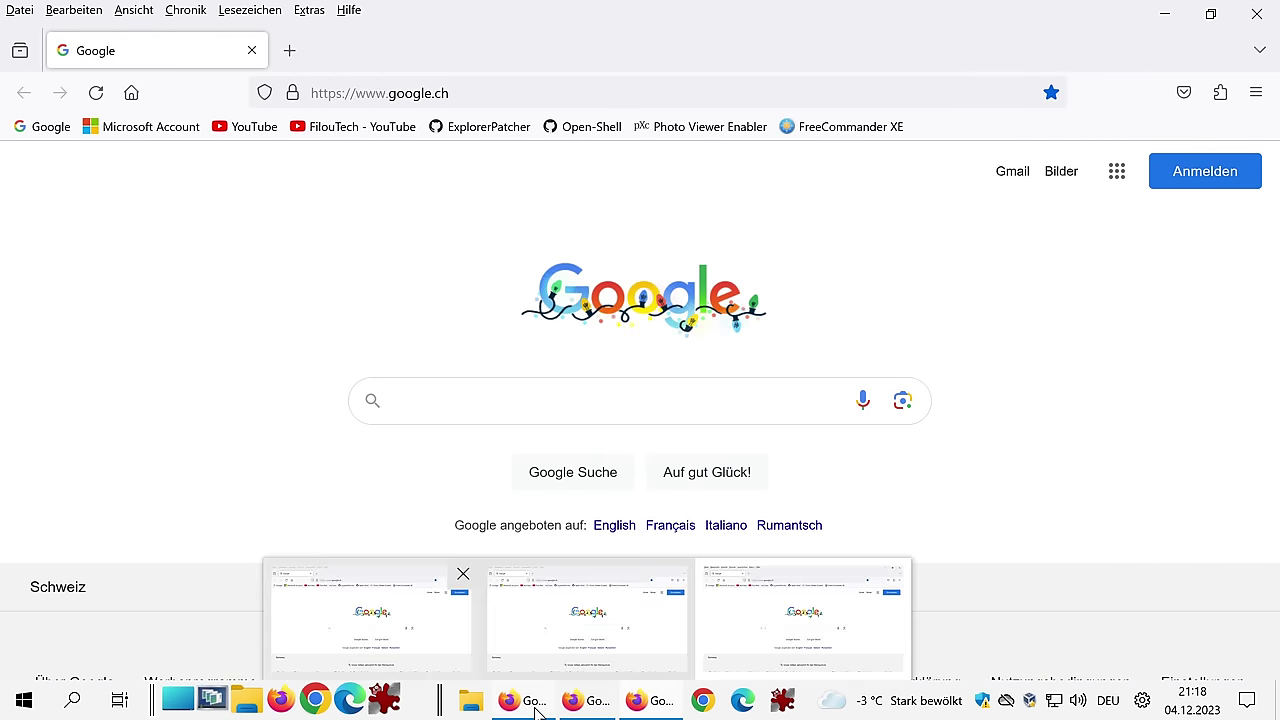
pyautogui.click(463, 574)
# Open three separate File Explorer windows from the Quick Launch toolbar
pyautogui.click(249, 697)
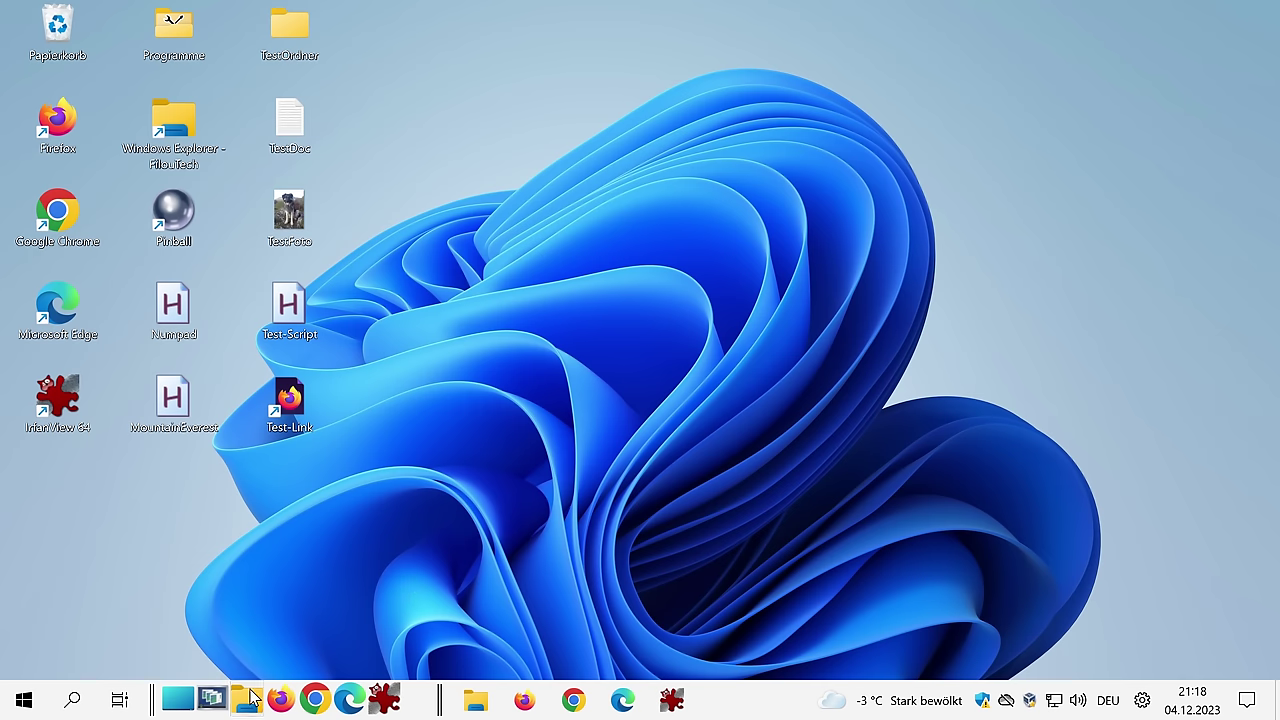
pyautogui.click(249, 697)
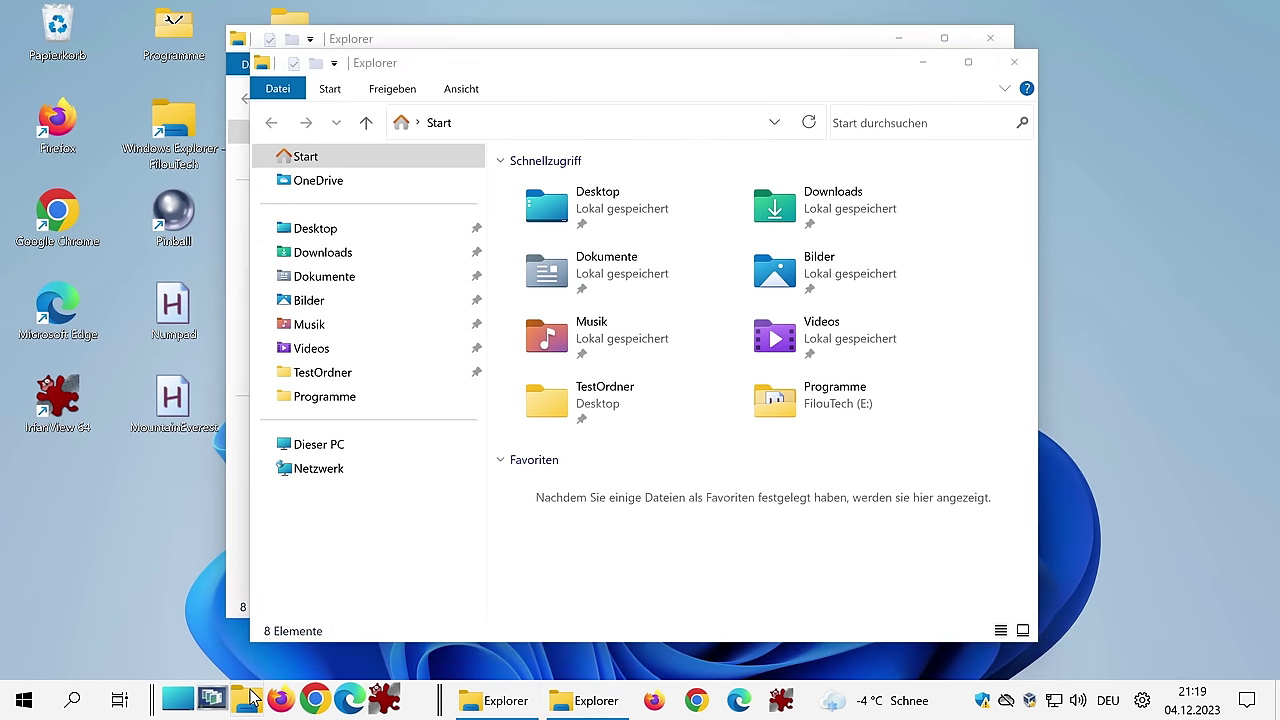
pyautogui.click(249, 697)
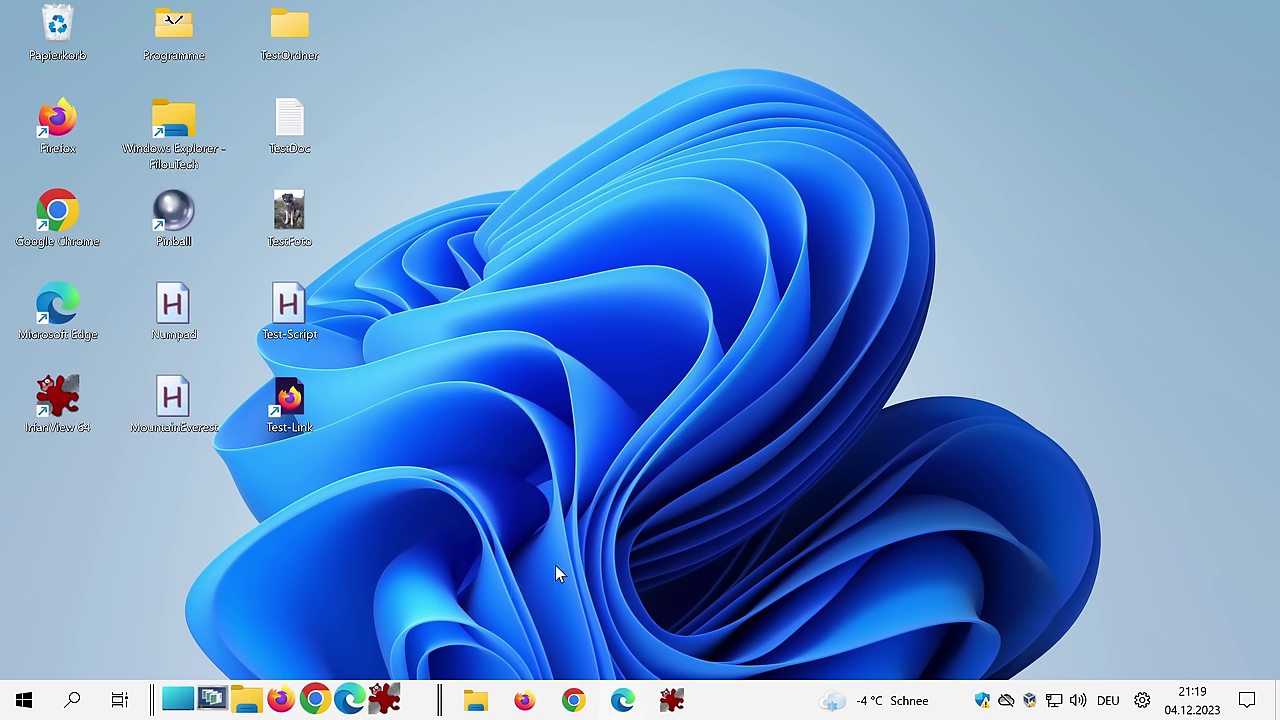
# Try pinning the desktop items Pinball, TestDoc, Test-Script and Test-Link to the taskbar one by one, and dismiss the Firefox jump list
pyautogui.moveTo(180, 212); pyautogui.dragTo(716, 704)
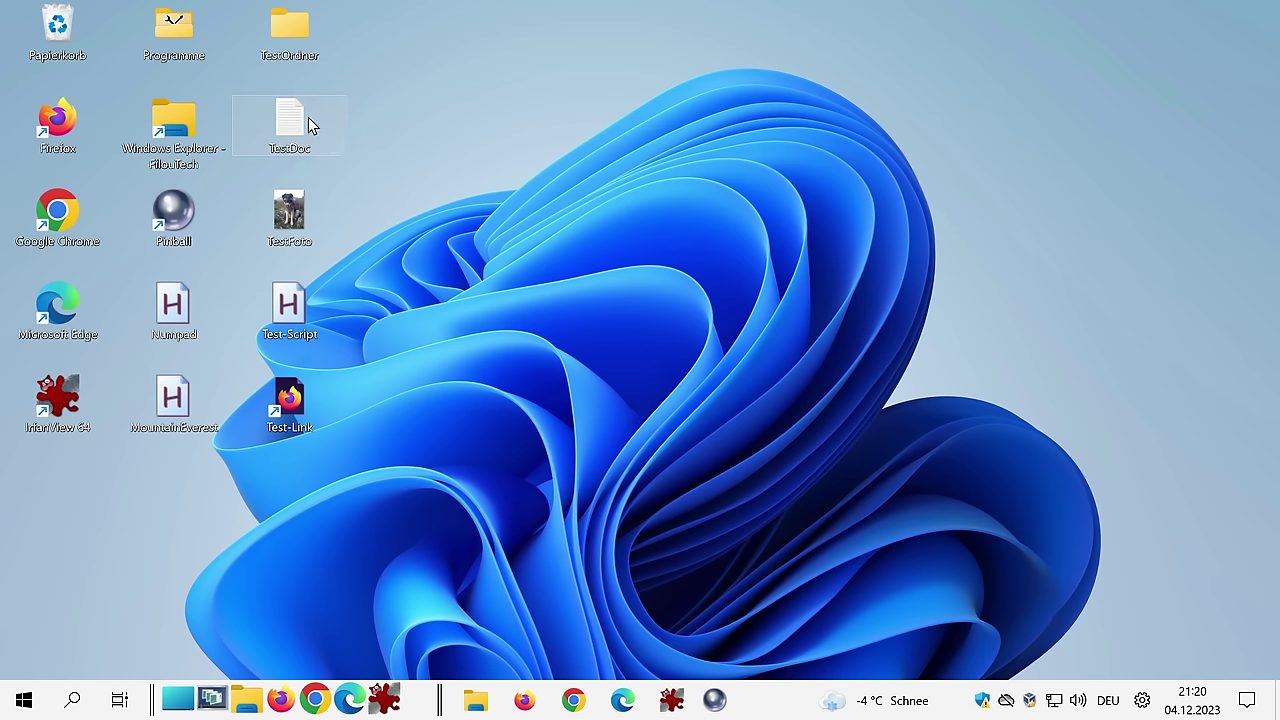
pyautogui.moveTo(295, 121); pyautogui.dragTo(761, 688)
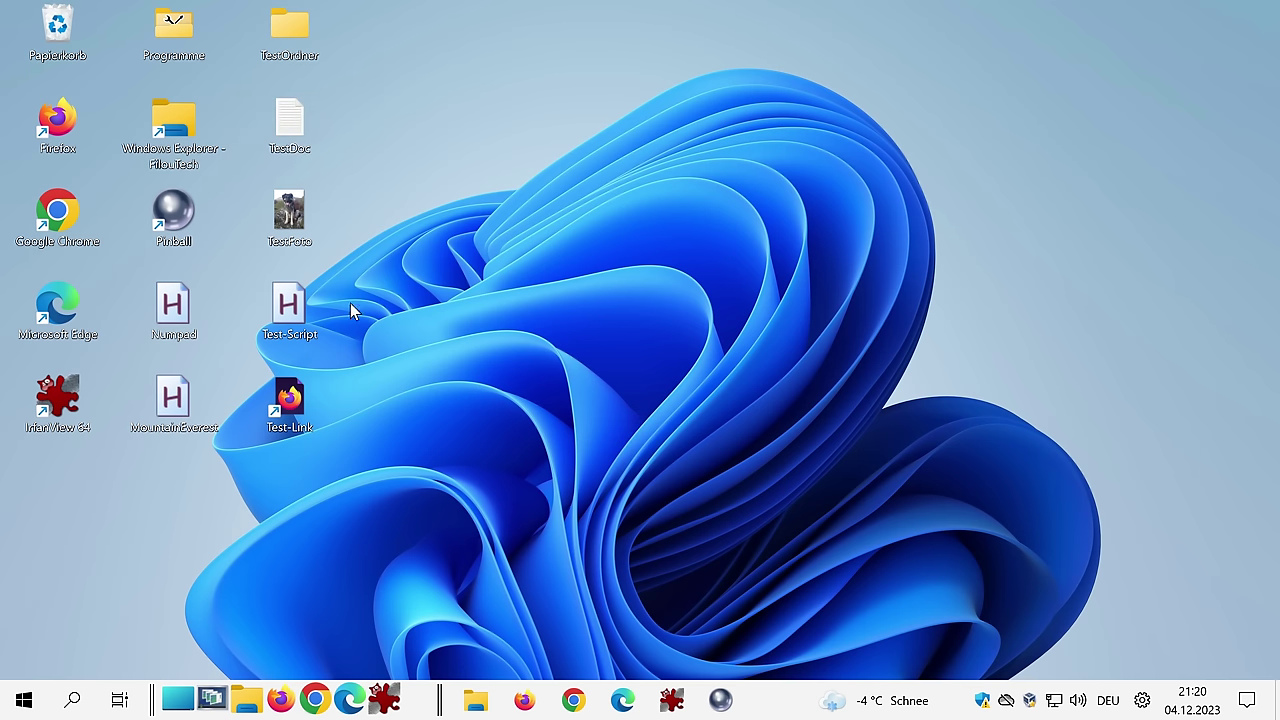
pyautogui.moveTo(293, 302); pyautogui.dragTo(766, 694)
pyautogui.moveTo(289, 402); pyautogui.dragTo(792, 702)
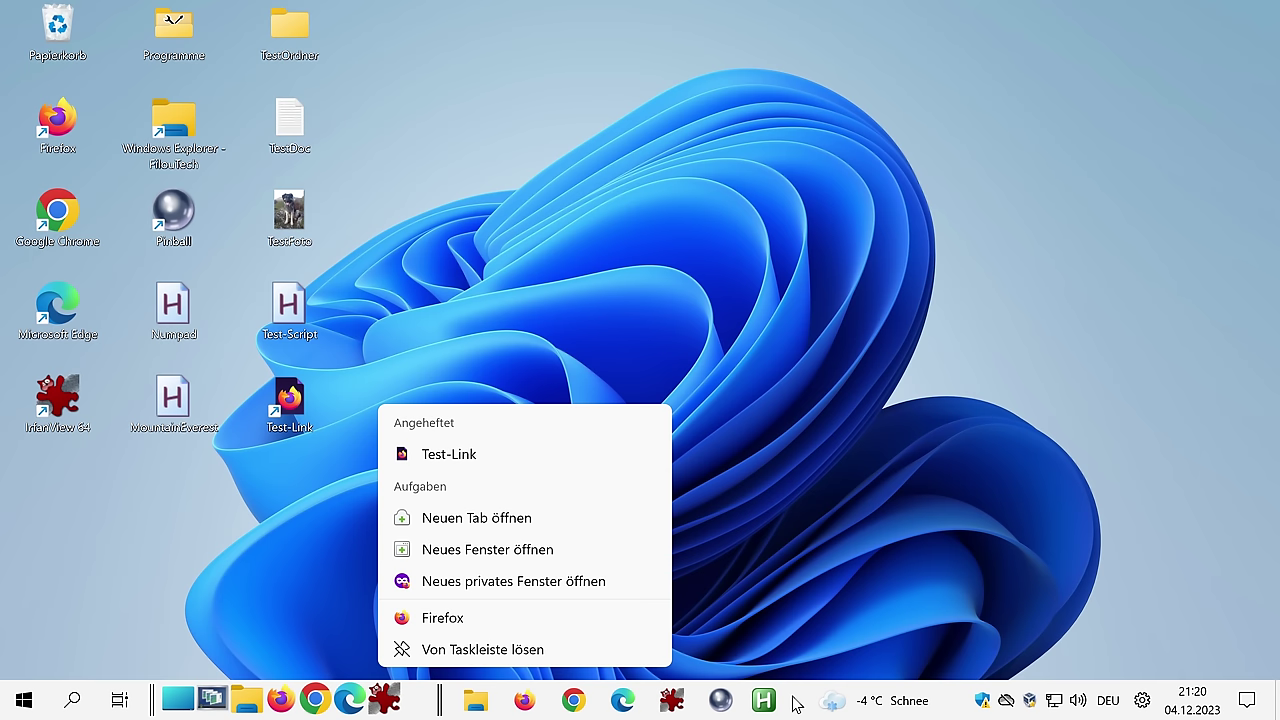
pyautogui.click(802, 610)
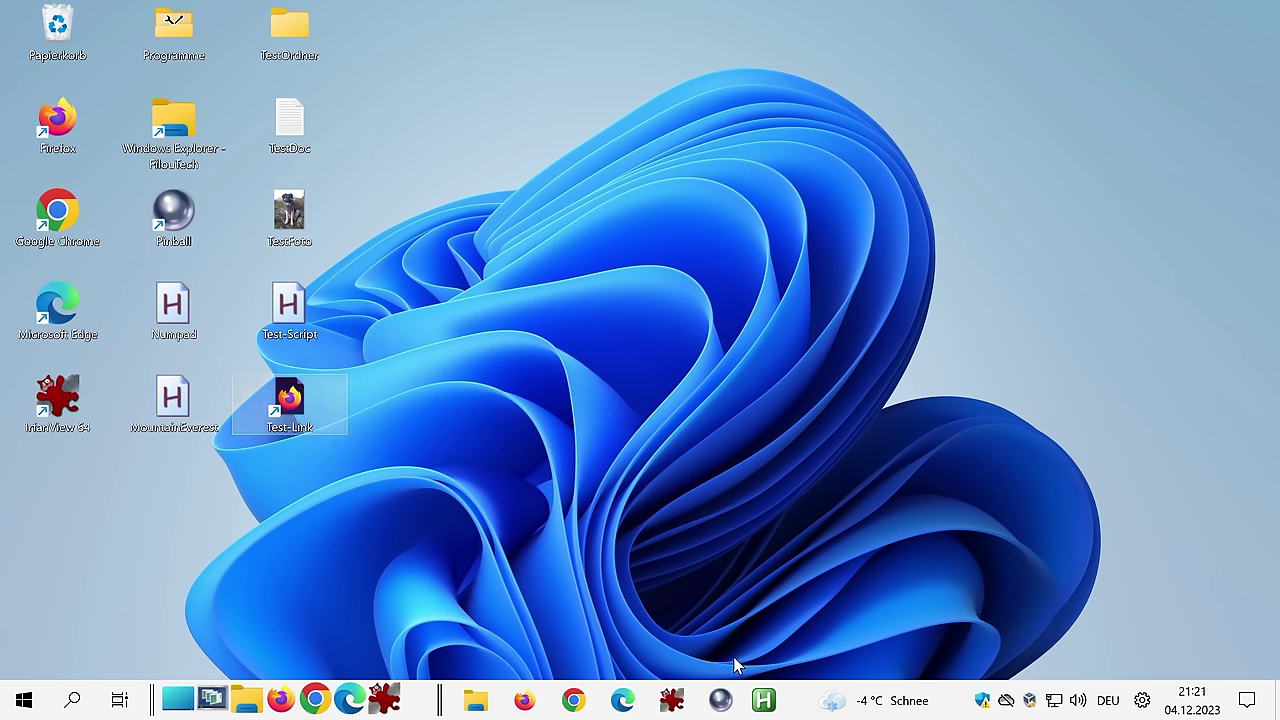
# Launch the pinned AutoHotkey taskbar icon and close the AutoHotkey Help window
pyautogui.click(767, 701)
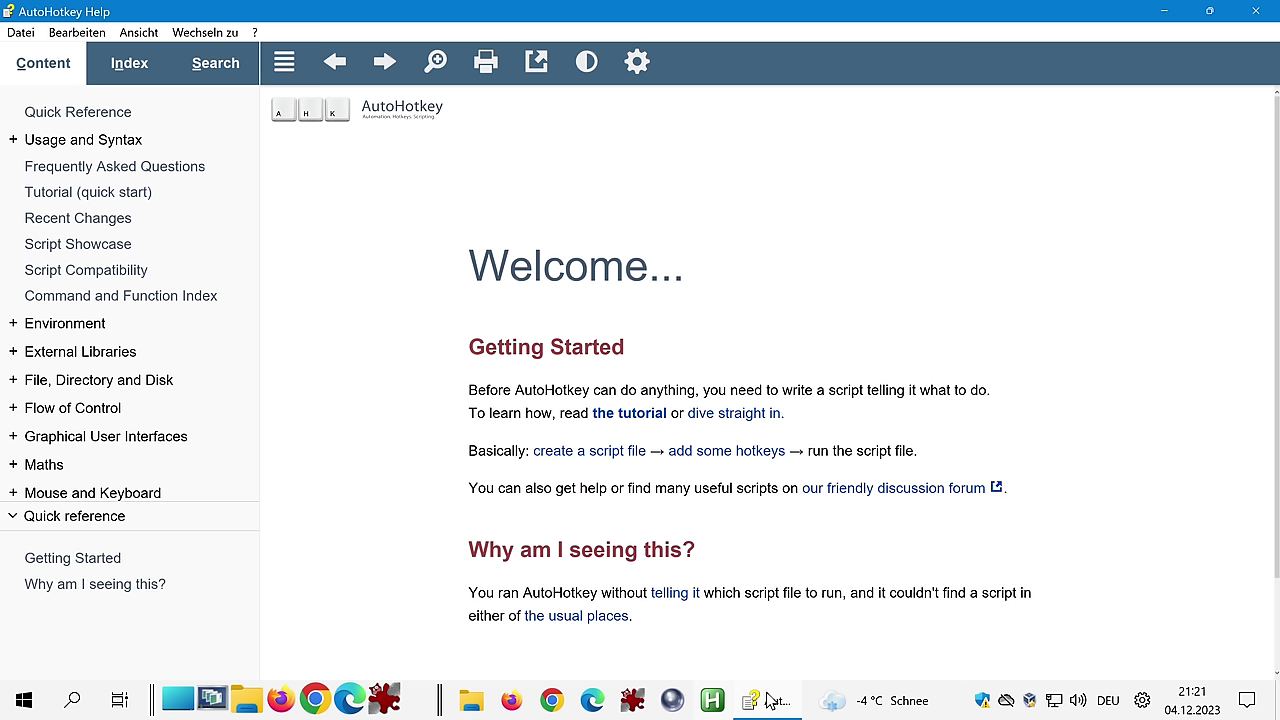
pyautogui.hotkey('alt', 'F4')
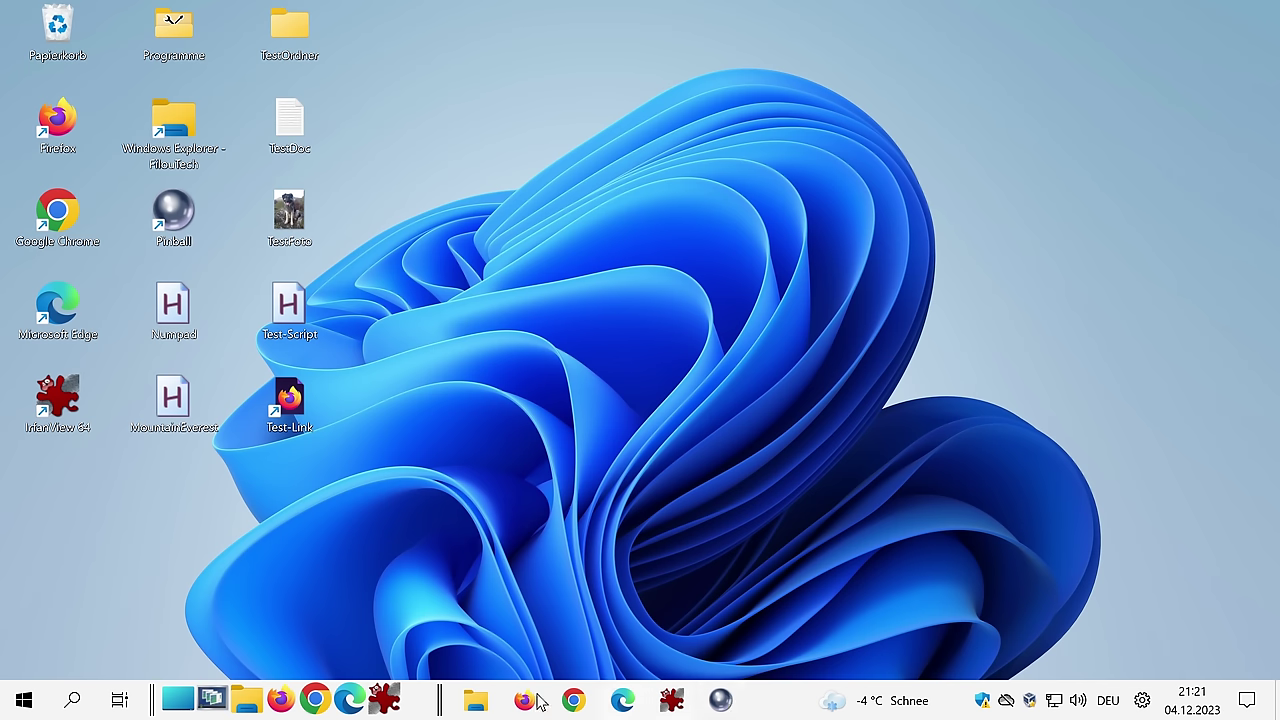
# Add TestDoc, TestFoto, Test-Script and Test-Link from the desktop to the Quick Launch toolbar and try launching TestDoc and Test-Script
pyautogui.moveTo(297, 135); pyautogui.dragTo(437, 706)
pyautogui.moveTo(303, 211); pyautogui.dragTo(455, 700)
pyautogui.moveTo(321, 353); pyautogui.dragTo(497, 706)
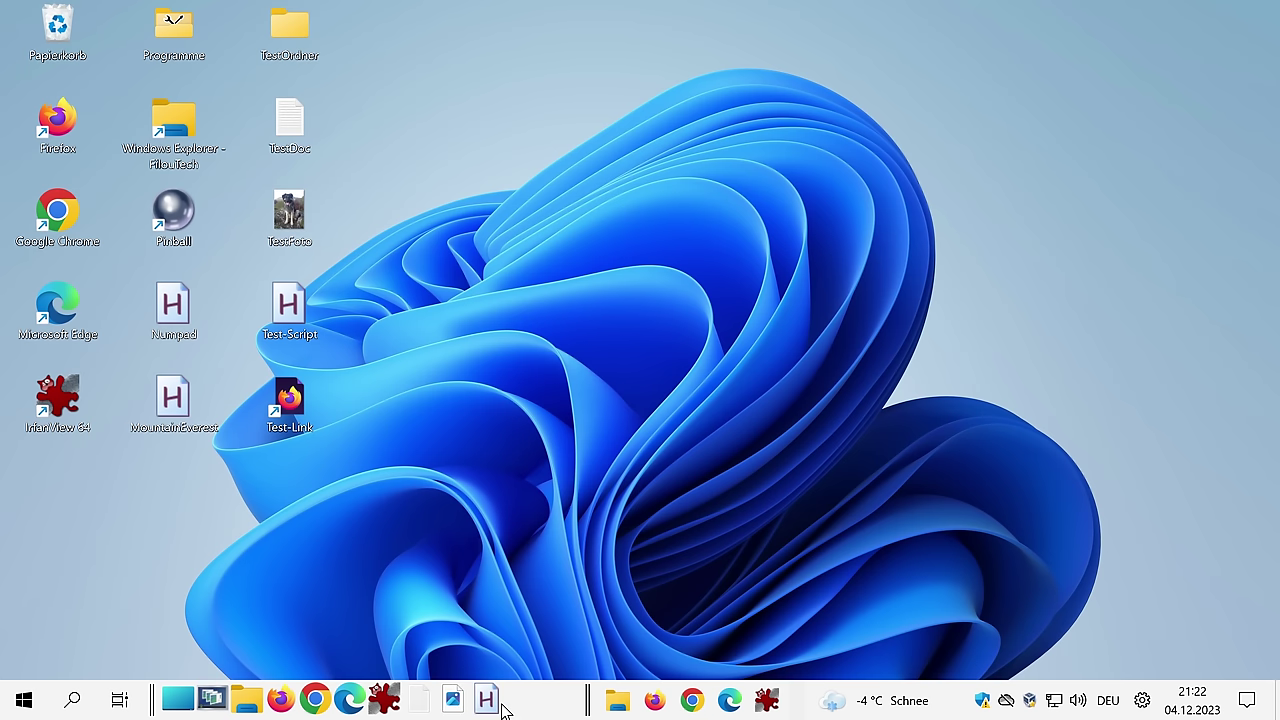
pyautogui.click(423, 700)
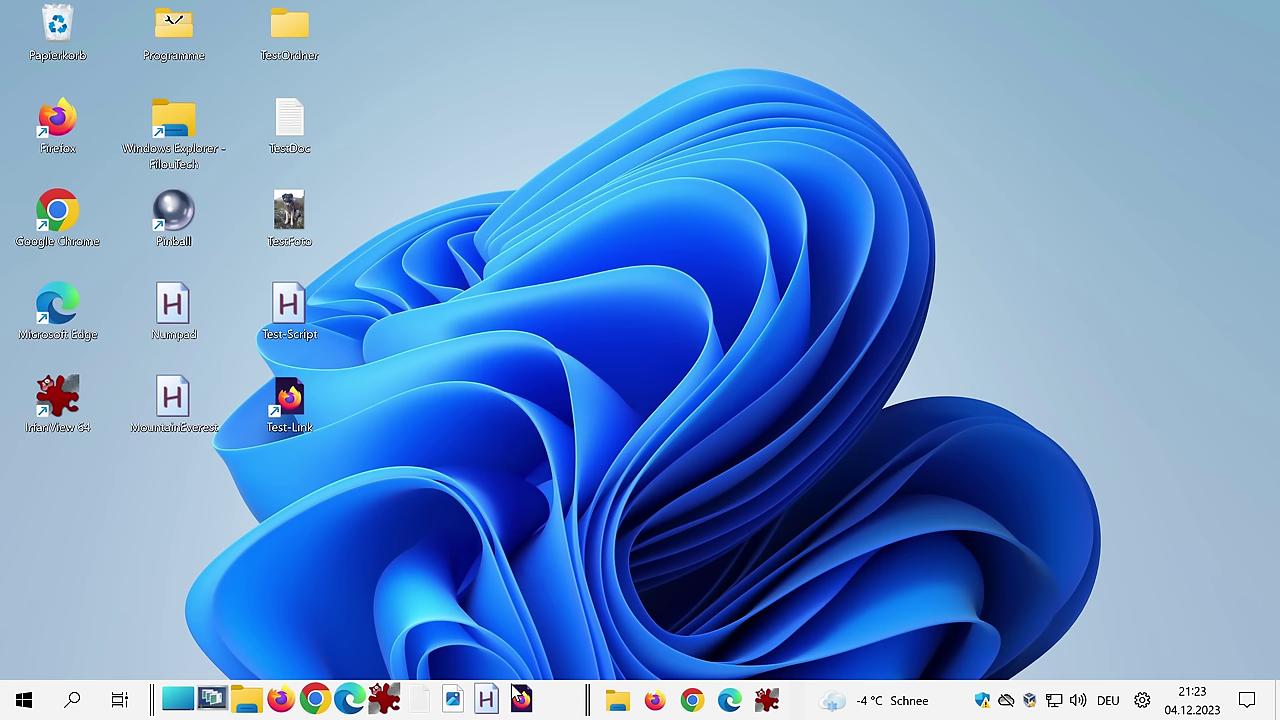
pyautogui.click(488, 700)
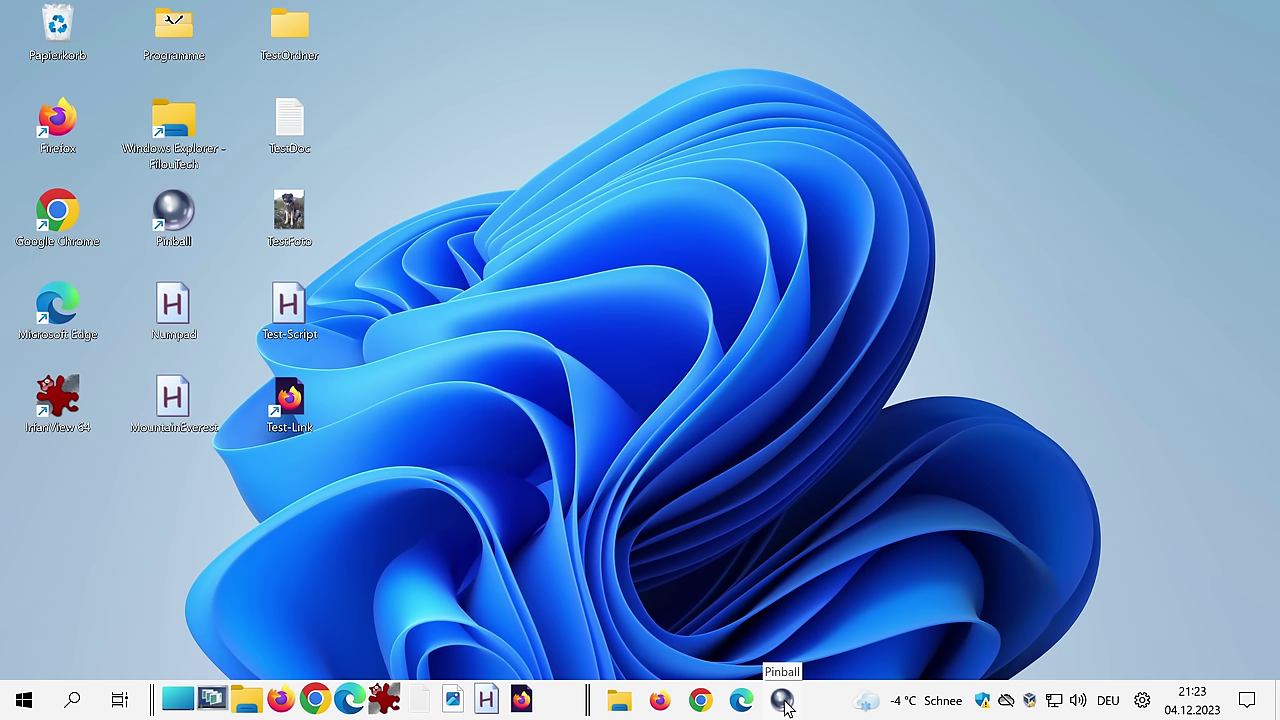
# Unpin Pinball, Microsoft Edge, Google Chrome, Firefox and File Explorer from the taskbar
pyautogui.rightClick(786, 706)
pyautogui.click(790, 649)
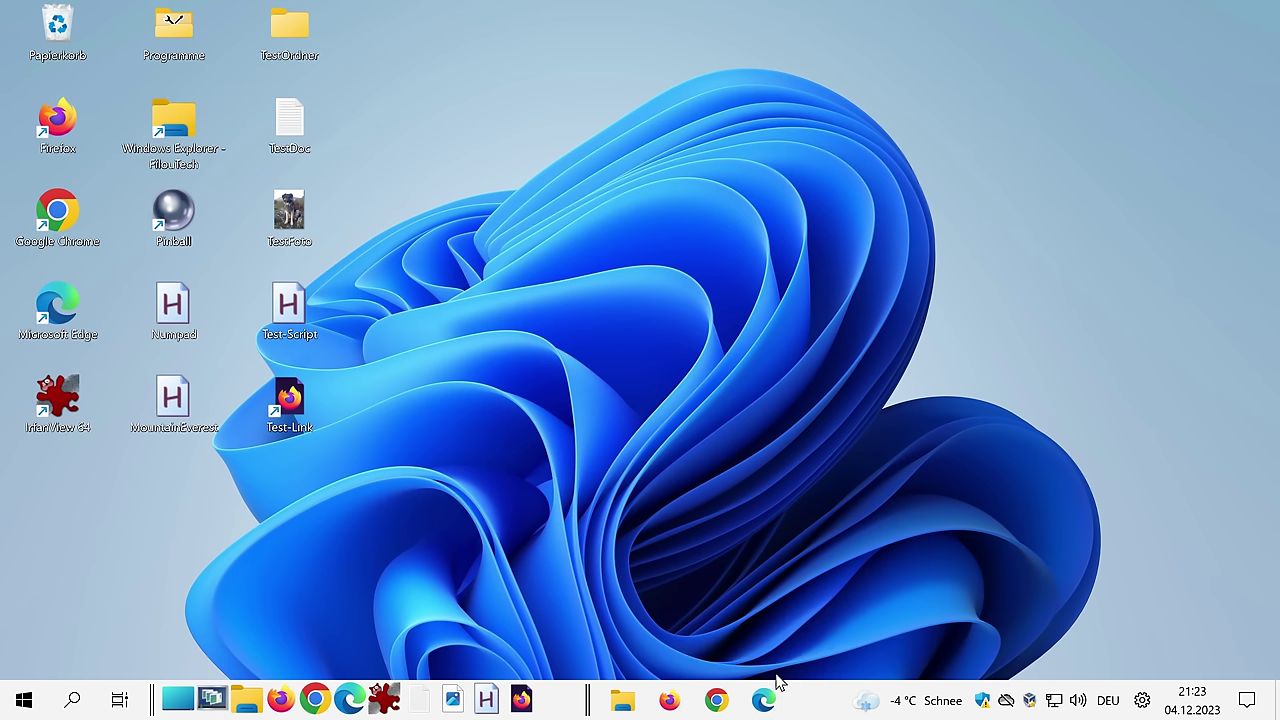
pyautogui.rightClick(770, 698)
pyautogui.click(769, 649)
pyautogui.rightClick(740, 702)
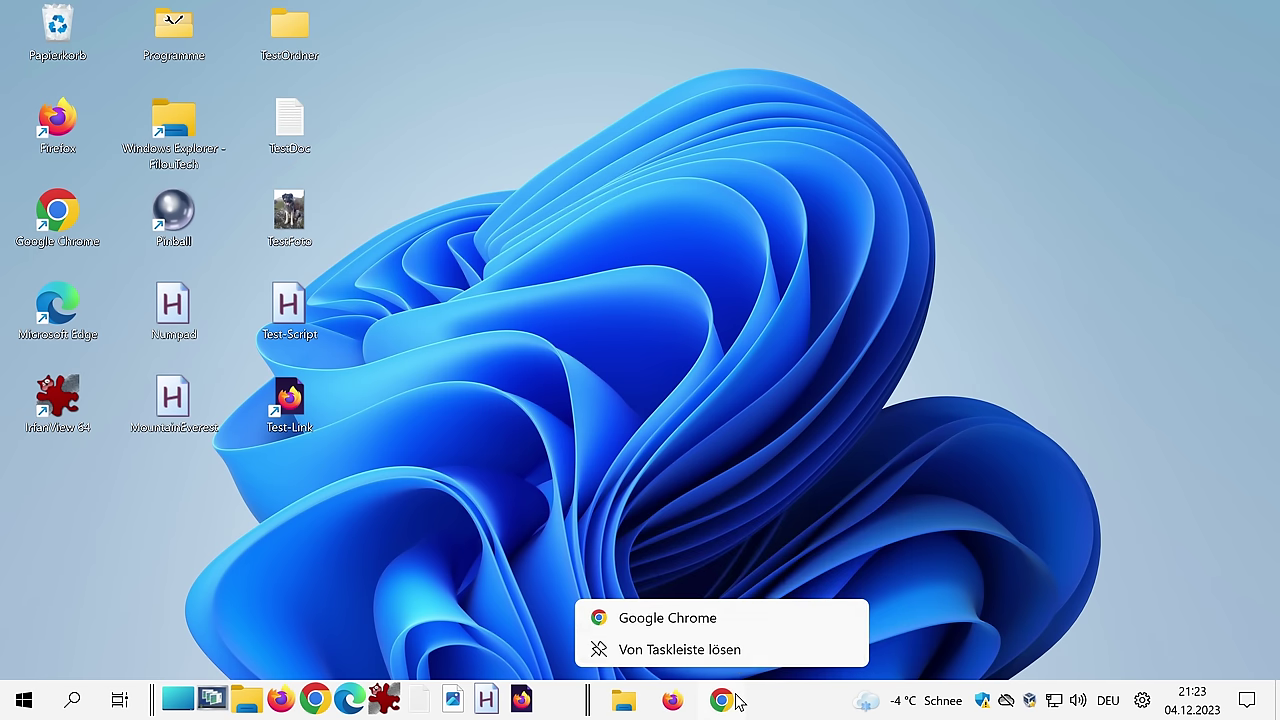
pyautogui.click(735, 651)
pyautogui.rightClick(680, 701)
pyautogui.click(688, 660)
pyautogui.rightClick(624, 700)
pyautogui.click(634, 651)
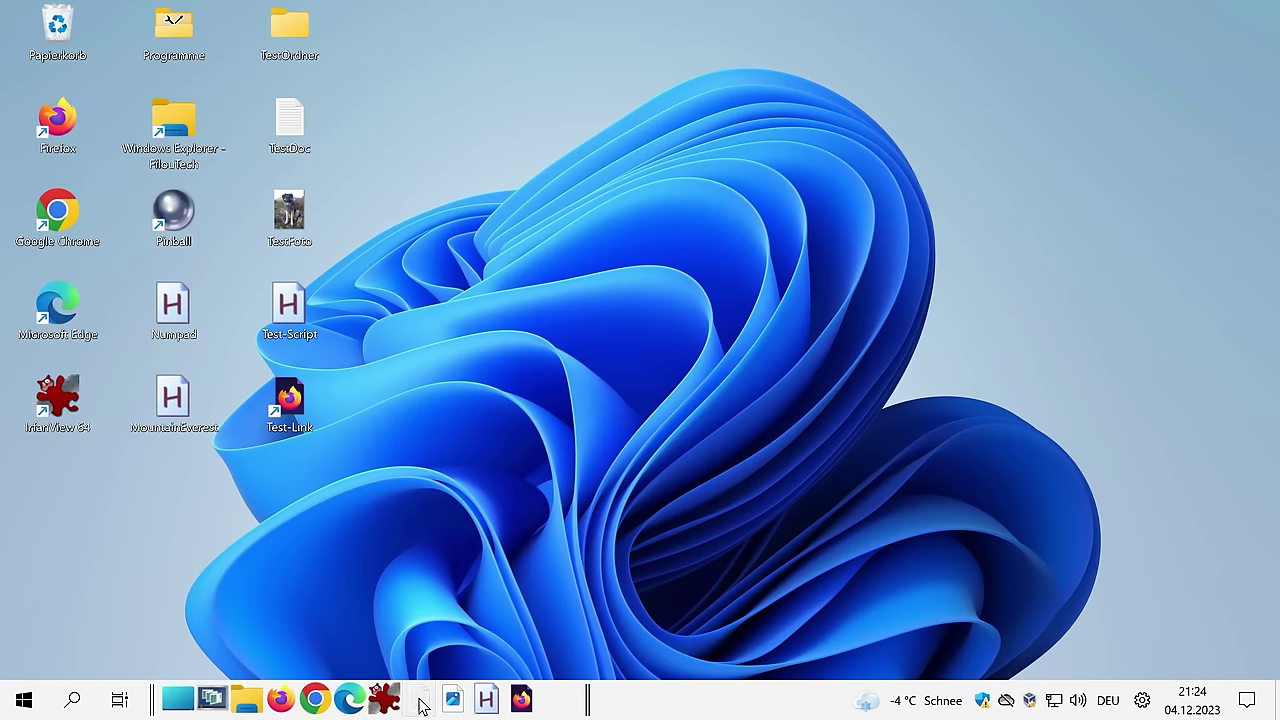
# Open Firefox and File Explorer from the Quick Launch toolbar and close both windows through their taskbar entries
pyautogui.click(282, 700)
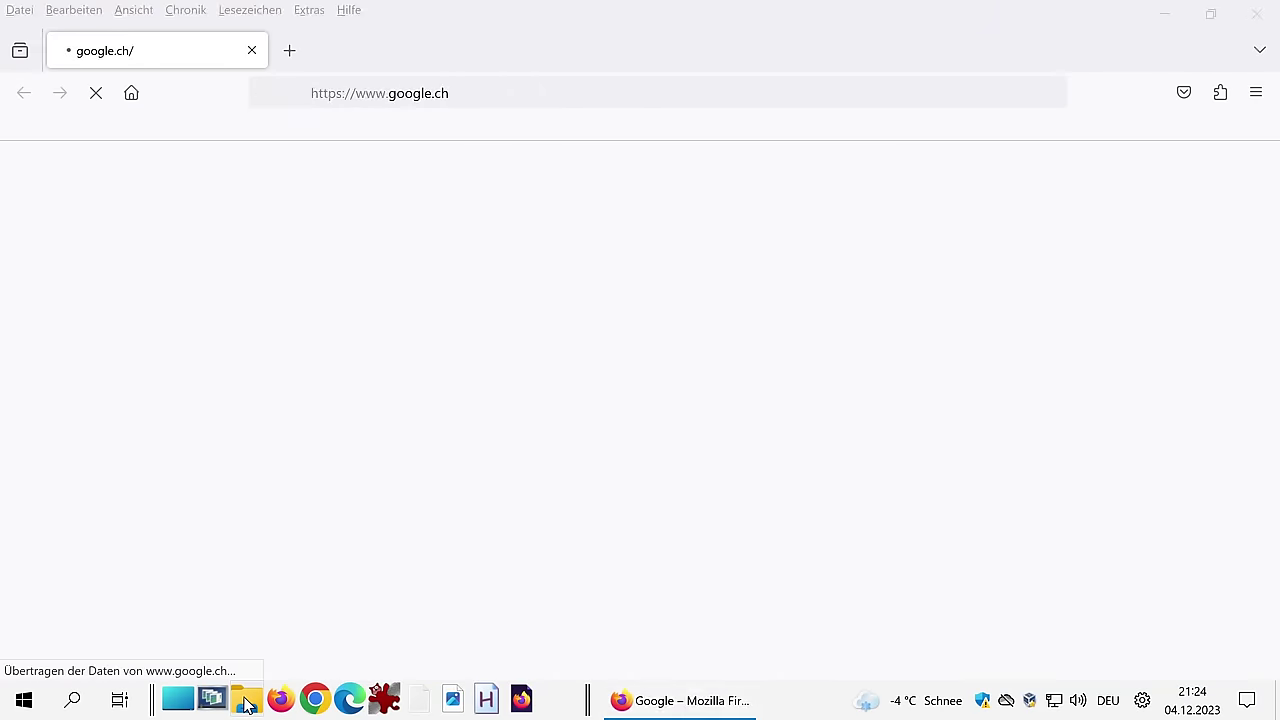
pyautogui.press('super+e')
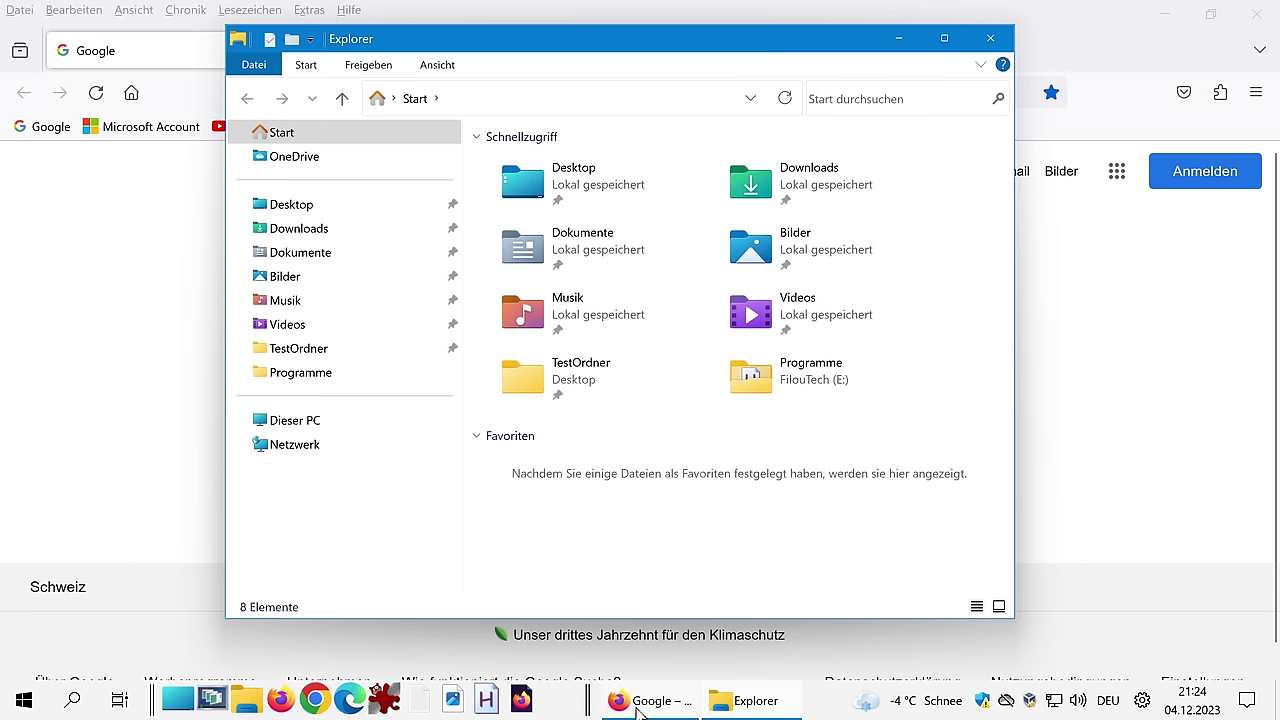
pyautogui.moveTo(745, 708)
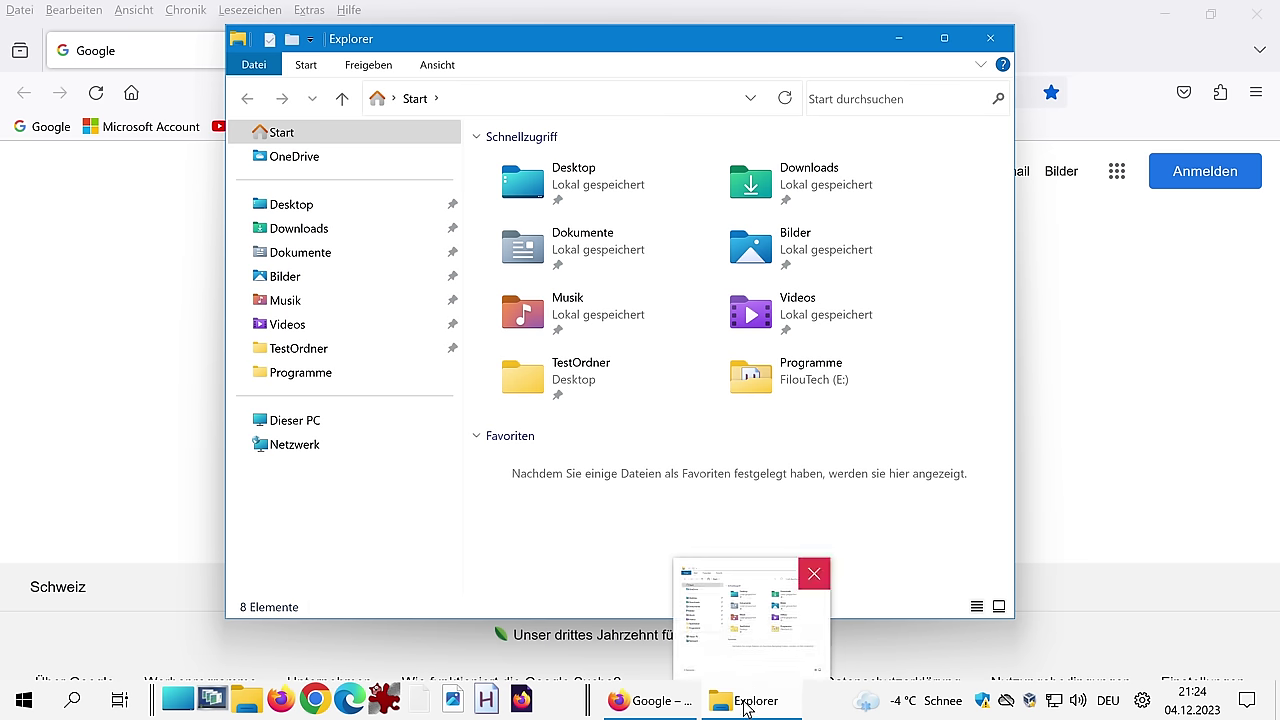
pyautogui.rightClick(745, 708)
pyautogui.click(737, 650)
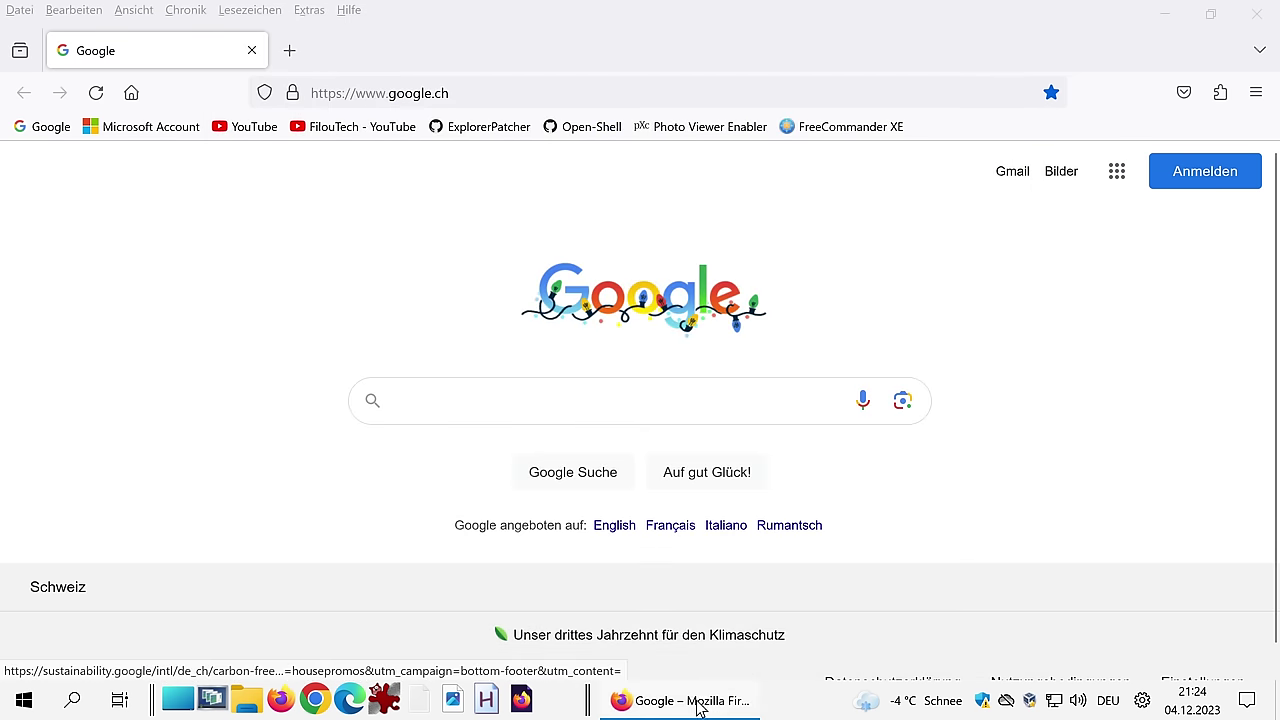
pyautogui.rightClick(704, 706)
pyautogui.click(691, 650)
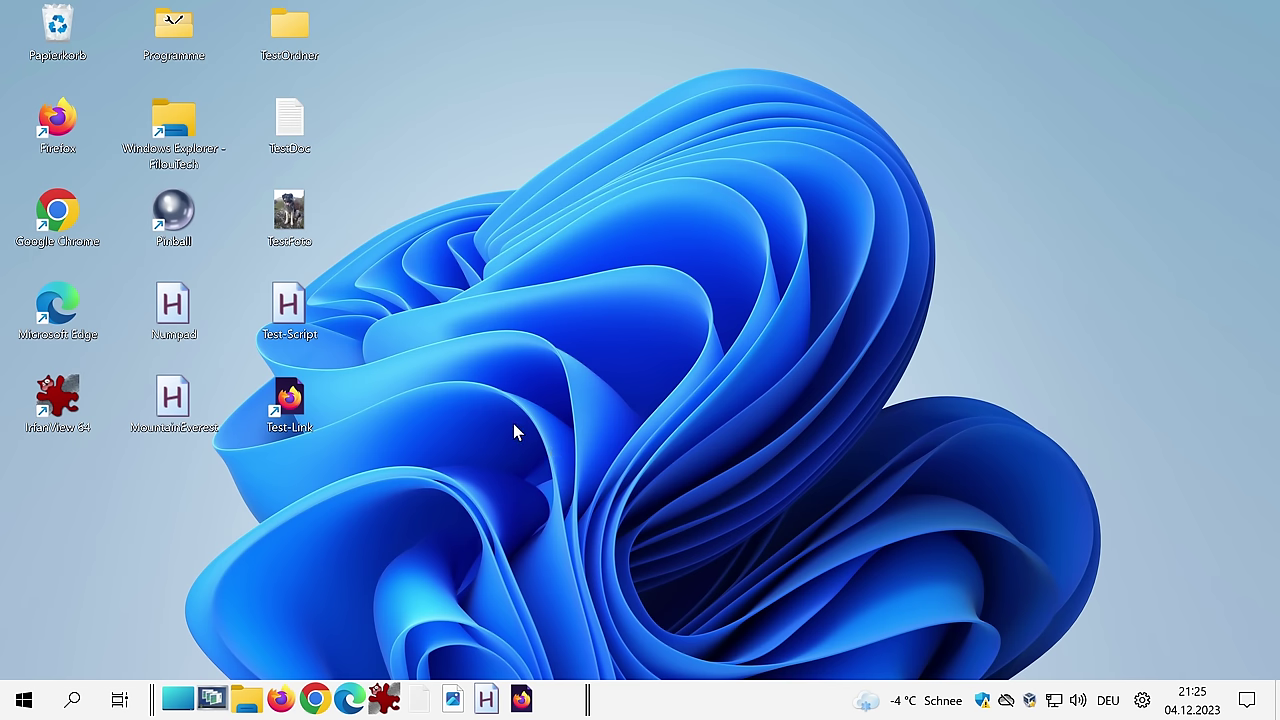
# Open the Farben page of the Personalisierung settings and look through its colour mode and accent colour options
pyautogui.rightClick(702, 321)
pyautogui.click(753, 531)
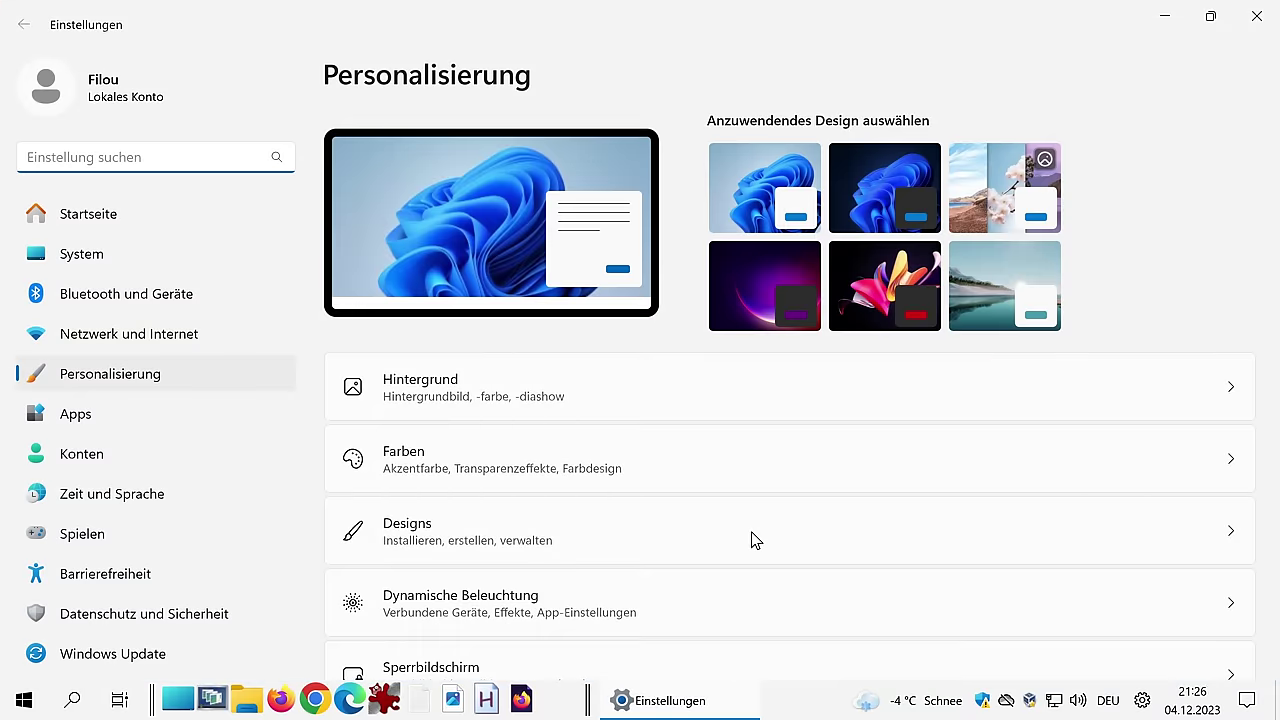
pyautogui.click(729, 486)
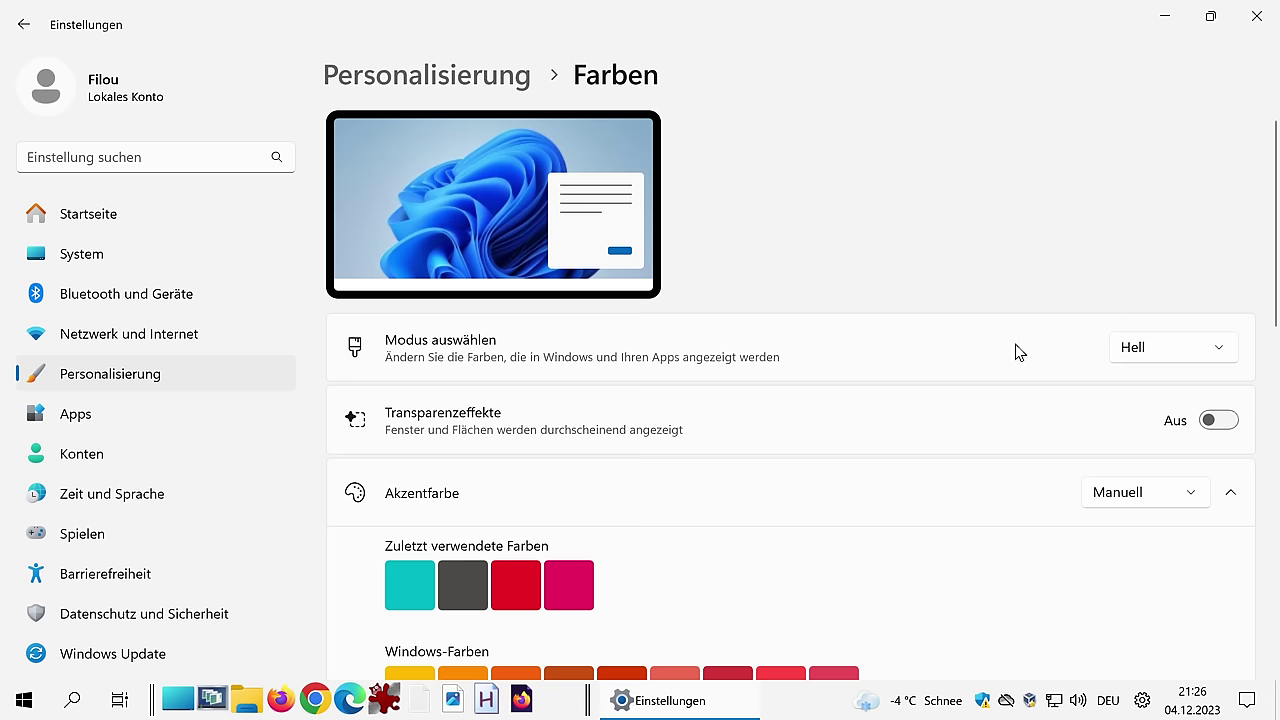
pyautogui.scroll(-10, 1011, 352)
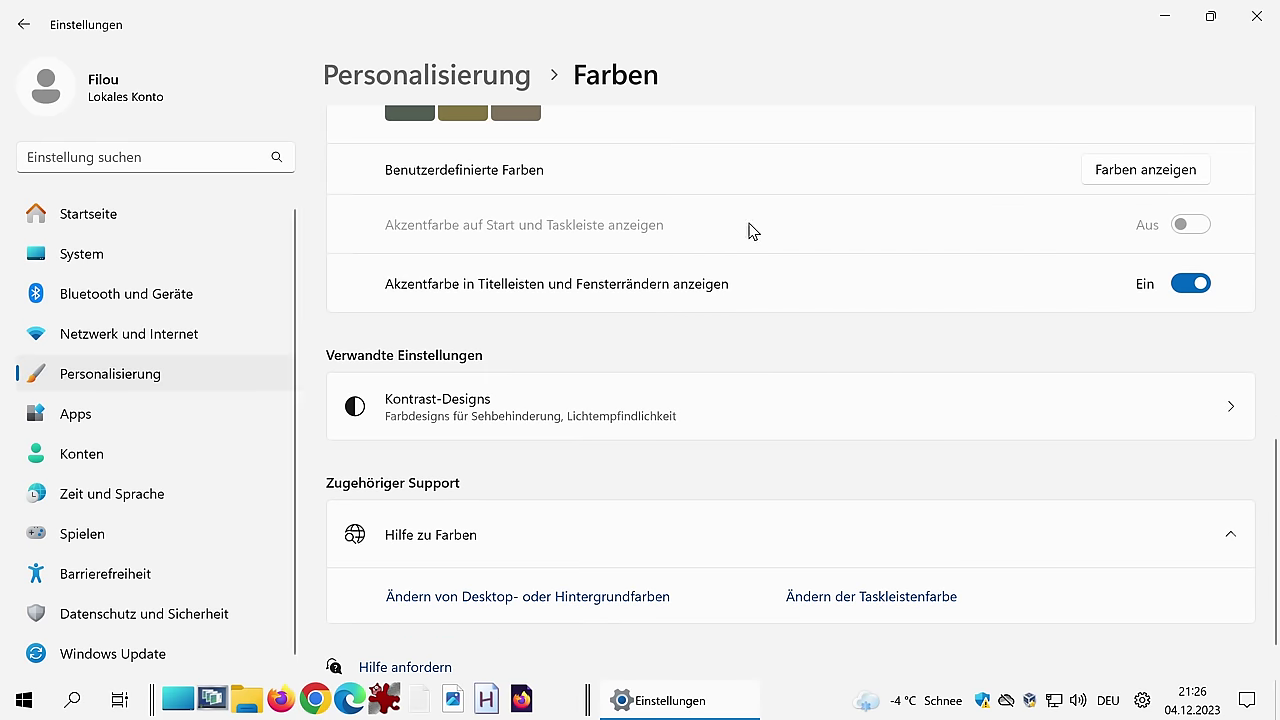
# Try the Dunkel colour mode with the accent colour shown on Start and the taskbar
pyautogui.scroll(10, 753, 232)
pyautogui.click(1160, 178)
pyautogui.click(1146, 214)
pyautogui.scroll(-8, 1143, 209)
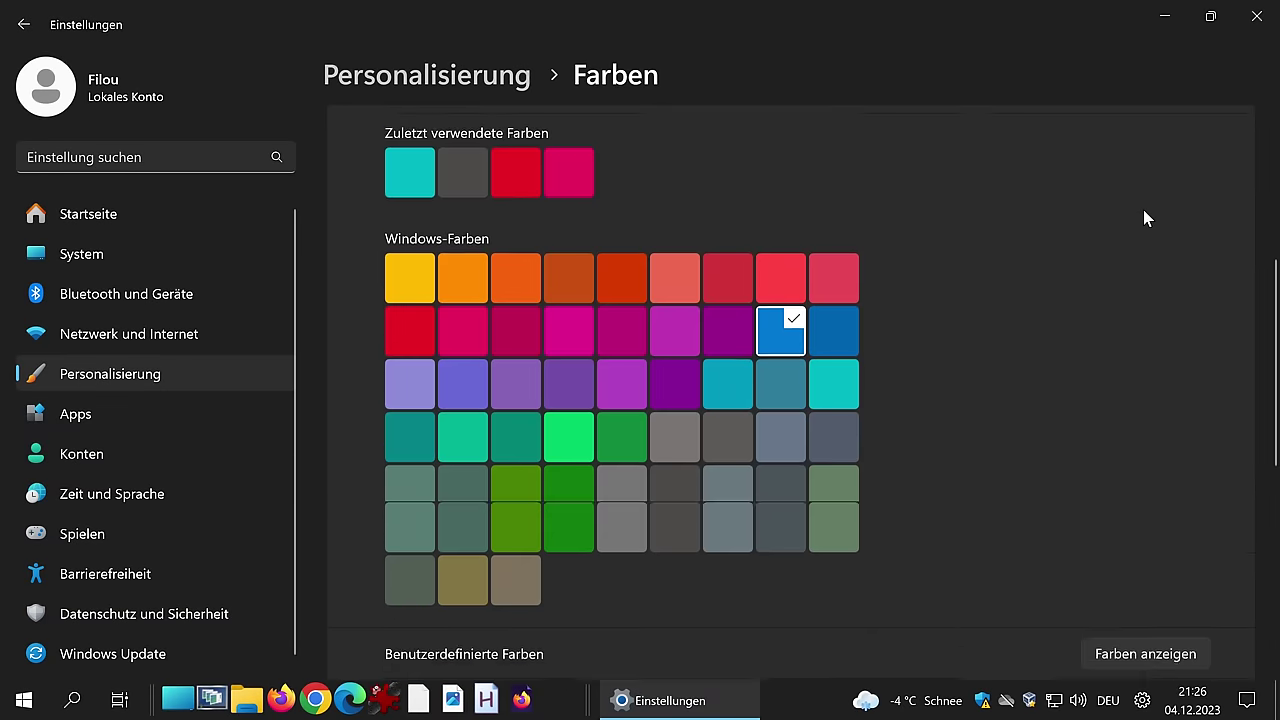
pyautogui.click(1195, 228)
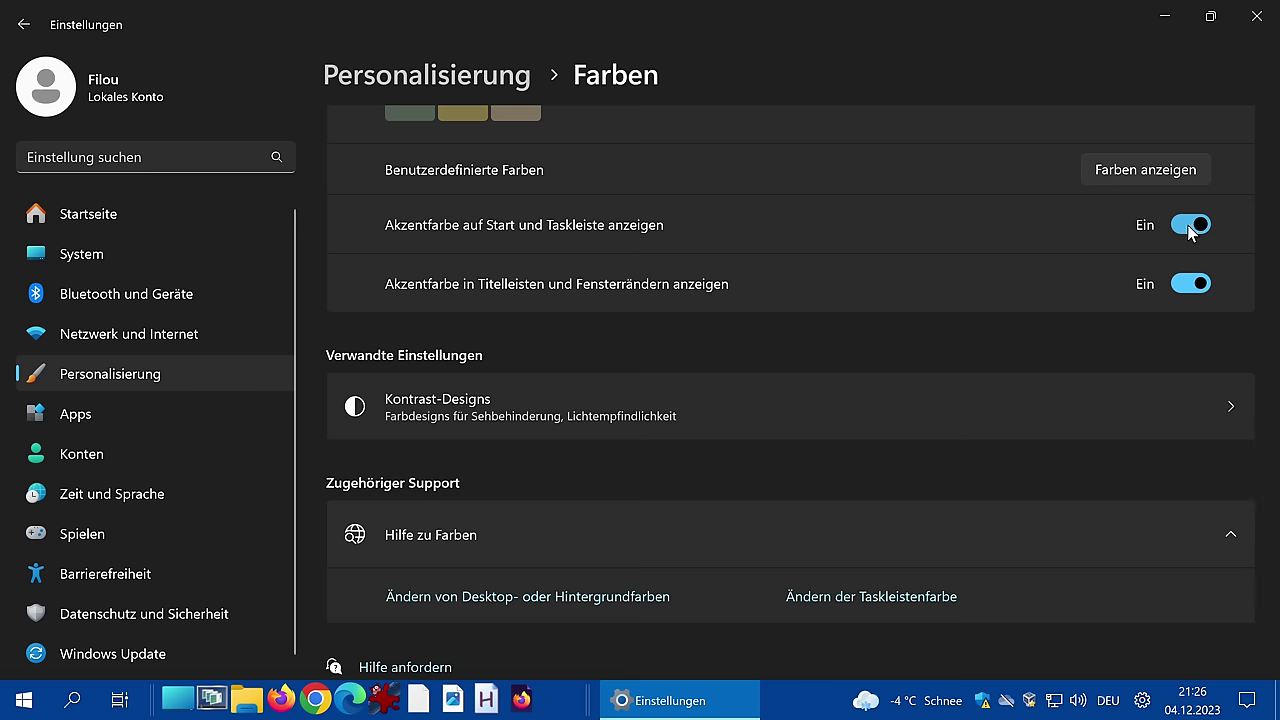
# Set the colour mode to Benutzerdefiniert, with Windows mode Dunkel and app mode Hell
pyautogui.scroll(6, 1190, 228)
pyautogui.click(1180, 180)
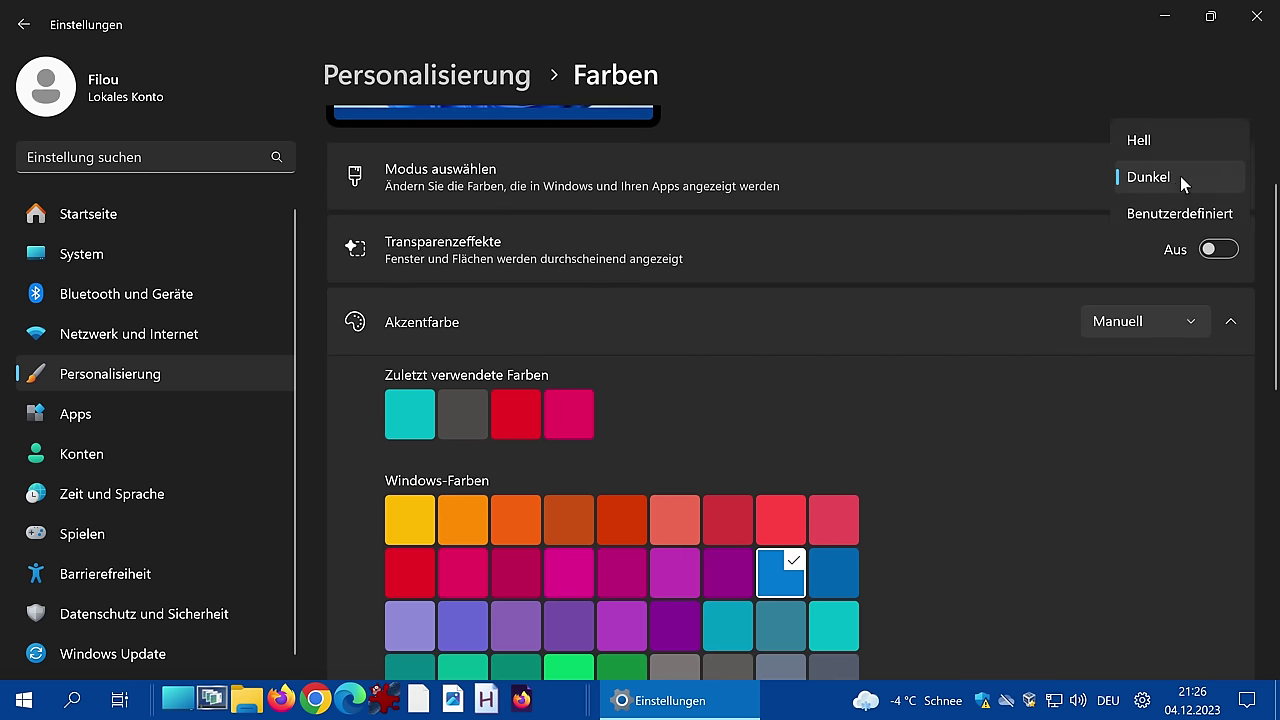
pyautogui.click(1165, 211)
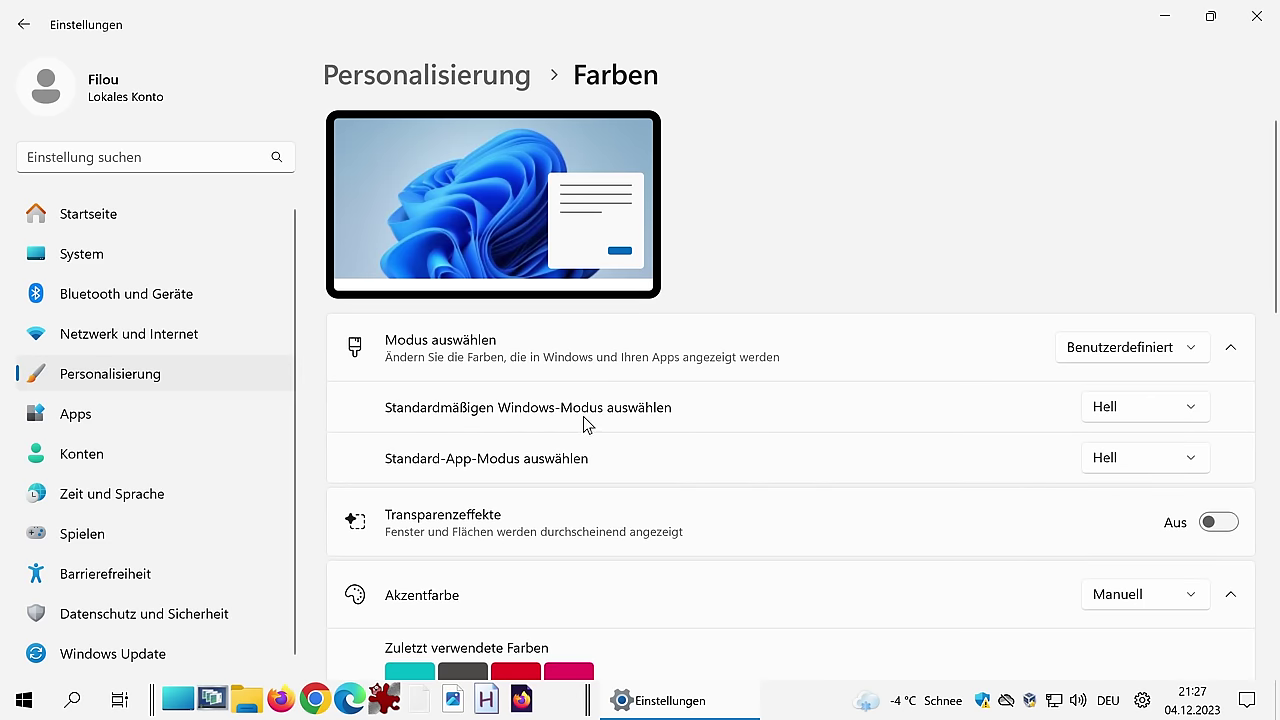
pyautogui.click(1125, 410)
pyautogui.click(1121, 443)
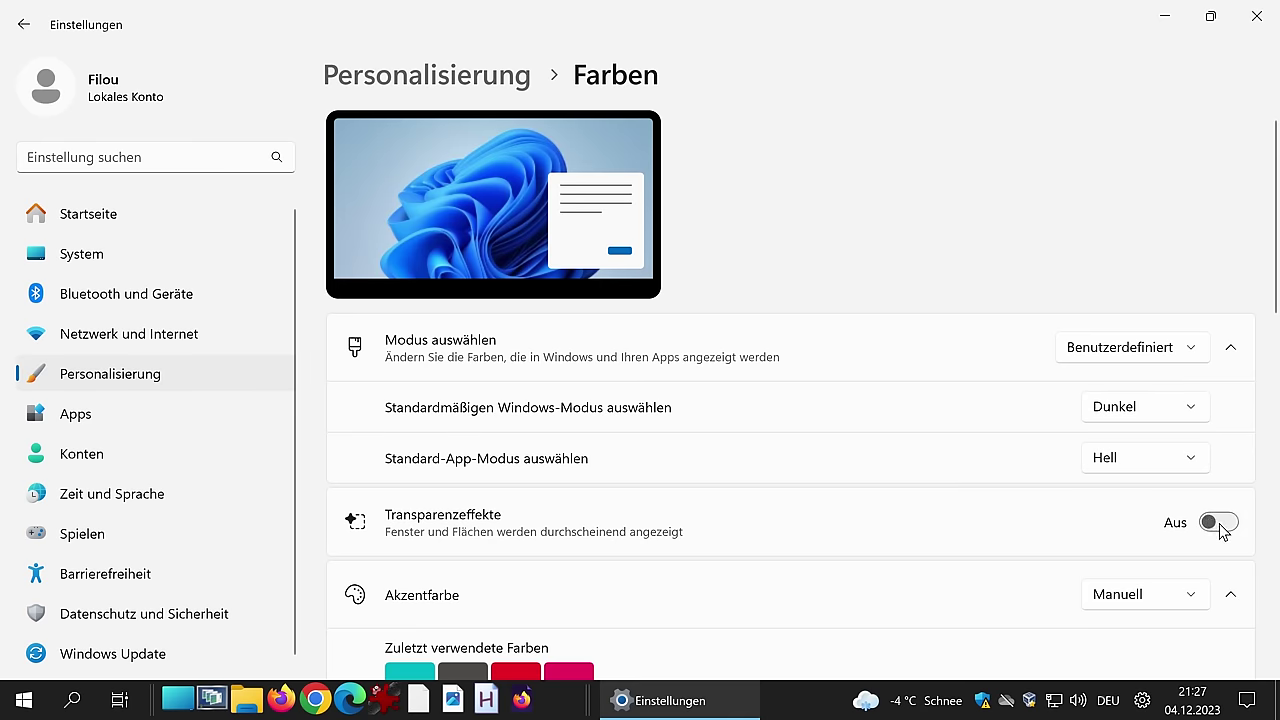
# Enable the accent colour on Start and the taskbar and close the Settings window
pyautogui.scroll(-4, 778, 292)
pyautogui.scroll(-3, 787, 504)
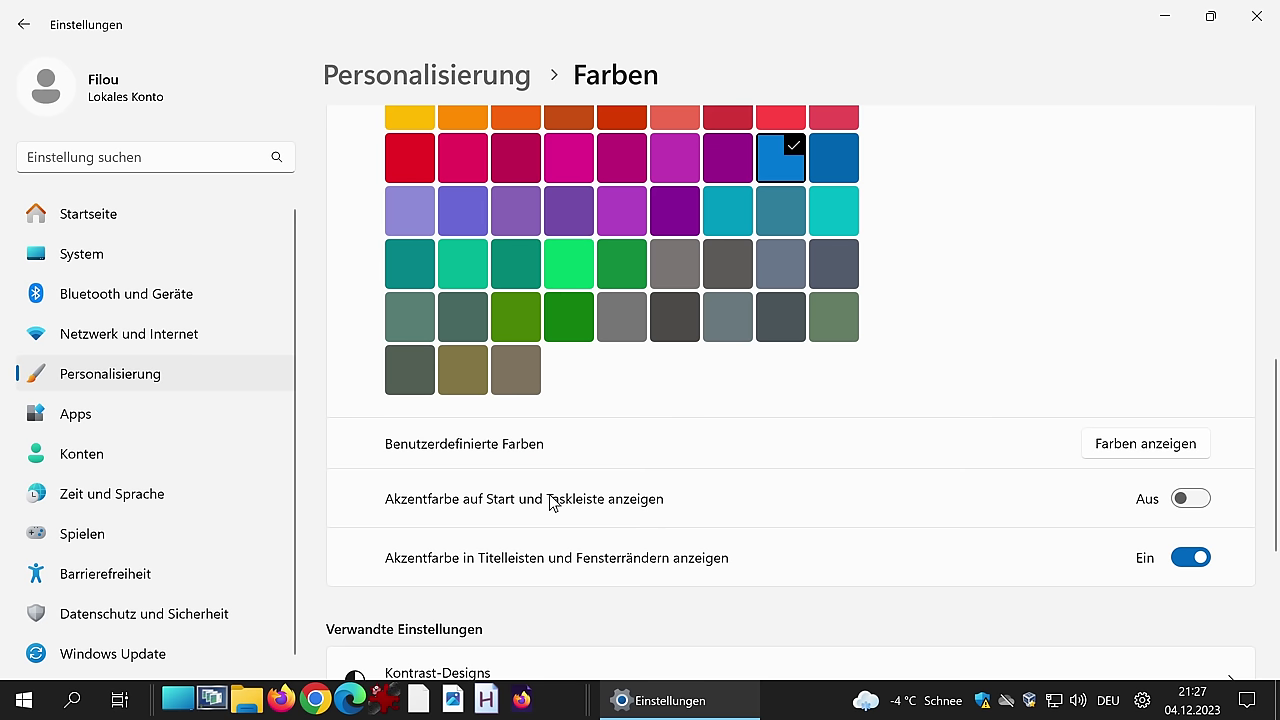
pyautogui.click(1195, 500)
pyautogui.hotkey('alt', 'F4')
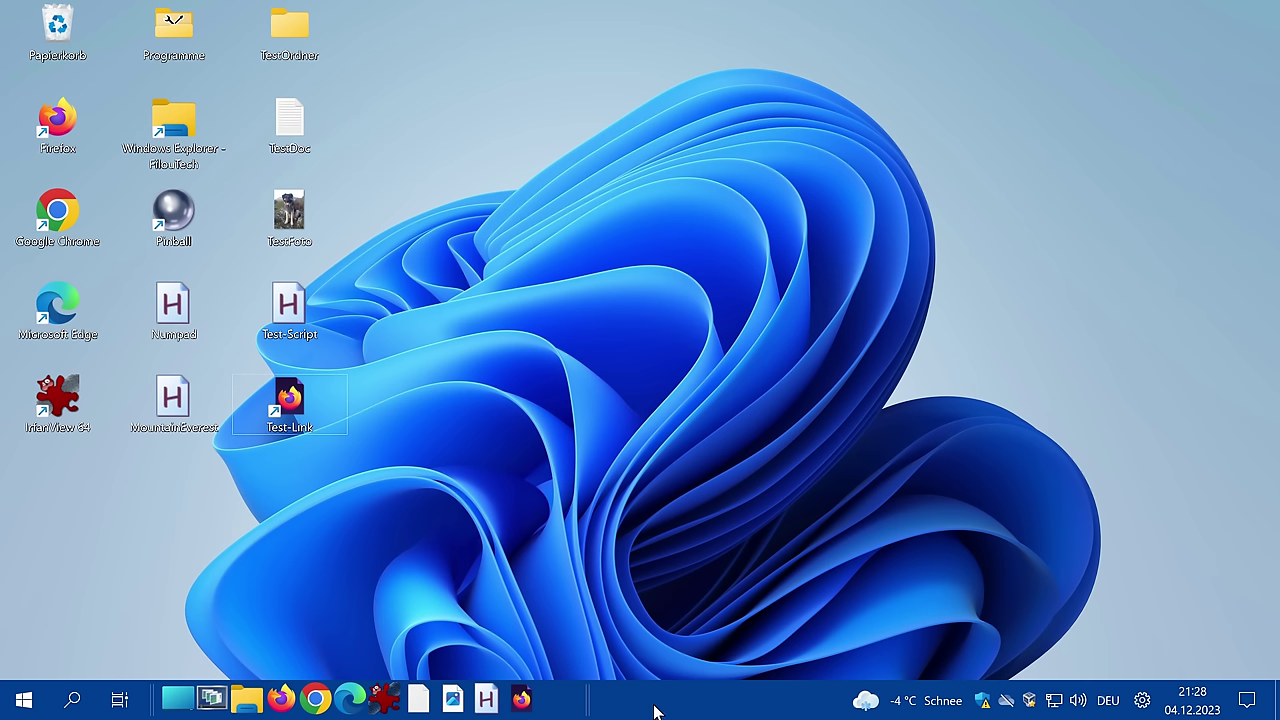
# Check the accent colouring of the Start menu and of a File Explorer window opened from the Quick Launch toolbar
pyautogui.click(10, 702)
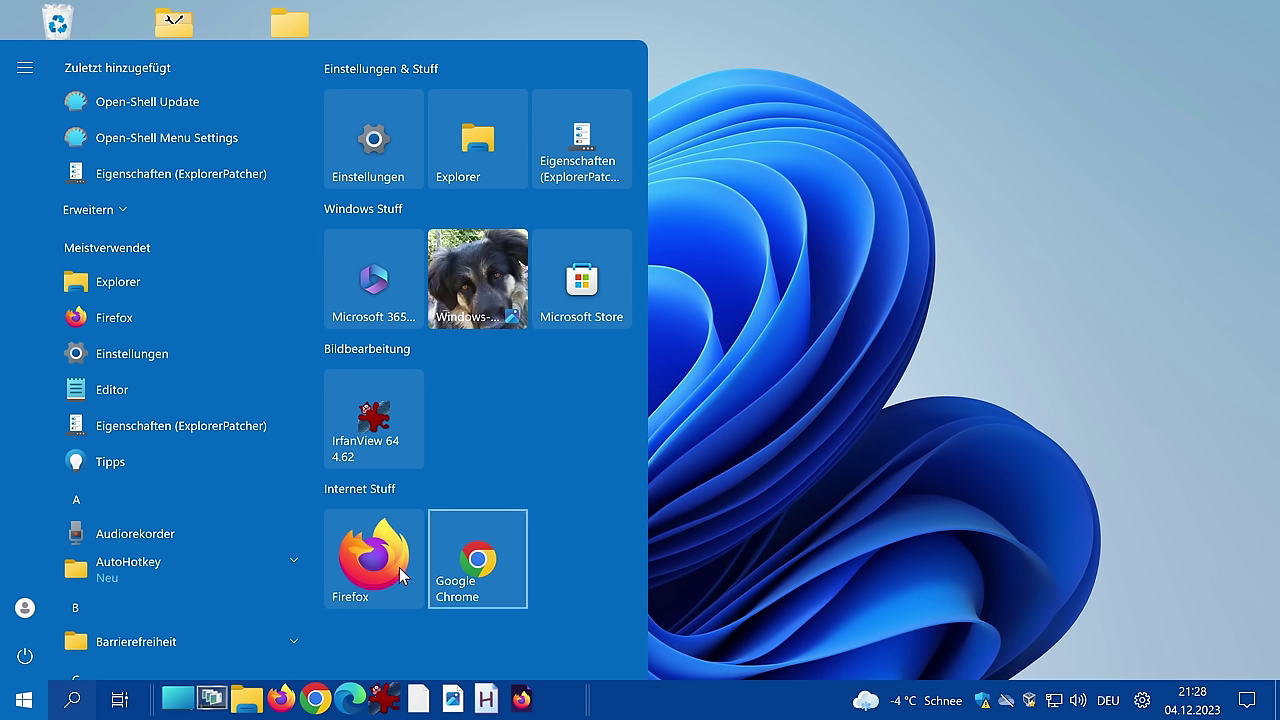
pyautogui.click(244, 699)
pyautogui.moveTo(627, 43); pyautogui.dragTo(665, 60)
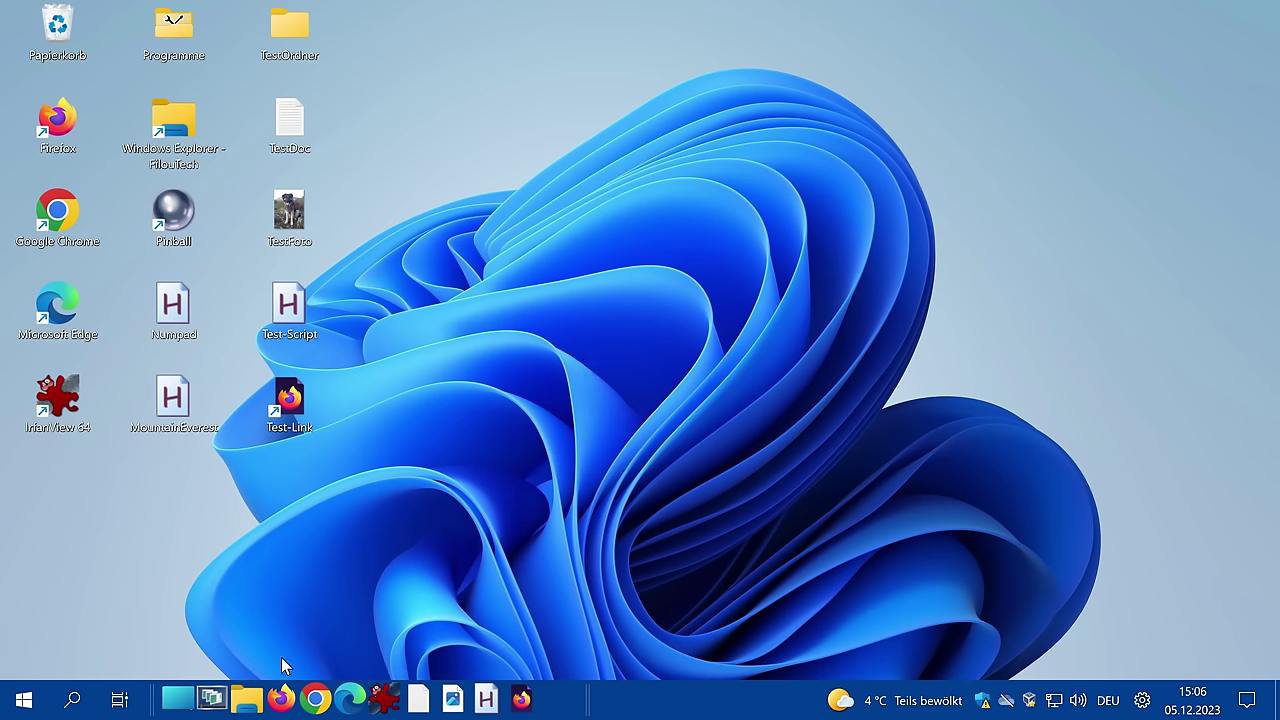
# Open File Explorer and navigate through FilouTech (E:), Test-Ordner and Ordner (05) to Unterordner (3)
pyautogui.click(248, 700)
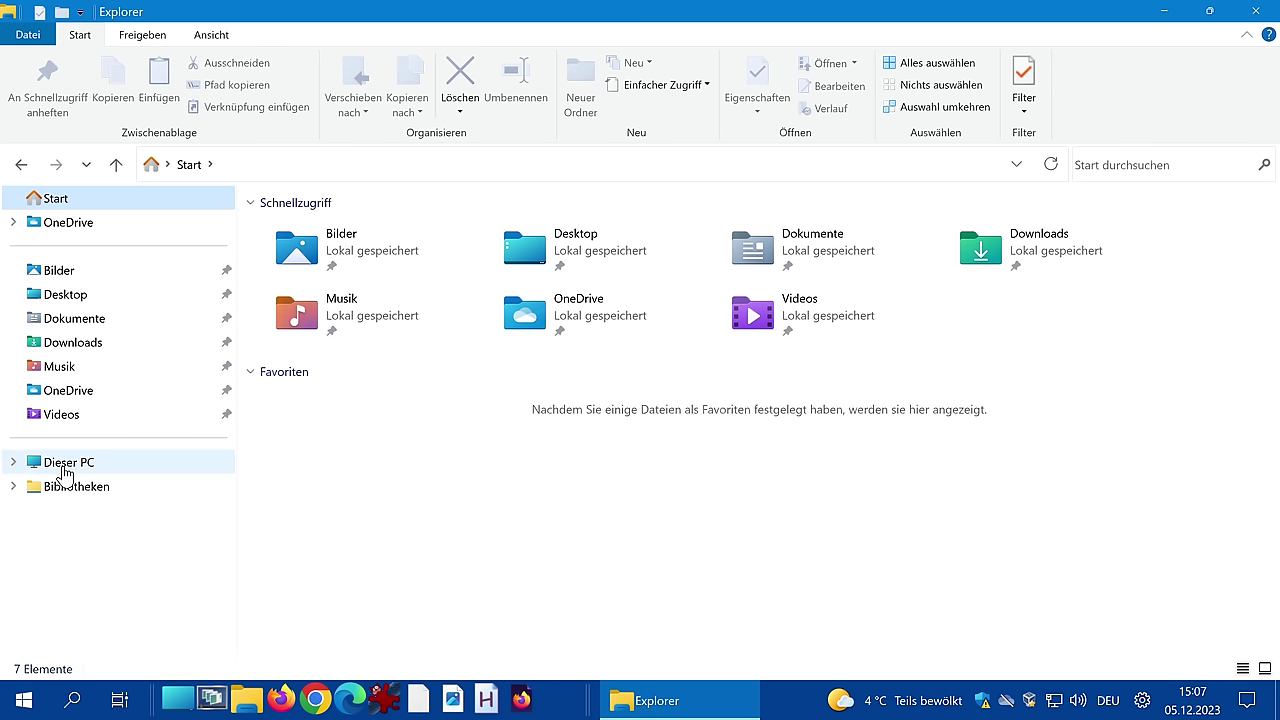
pyautogui.click(14, 462)
pyautogui.click(72, 508)
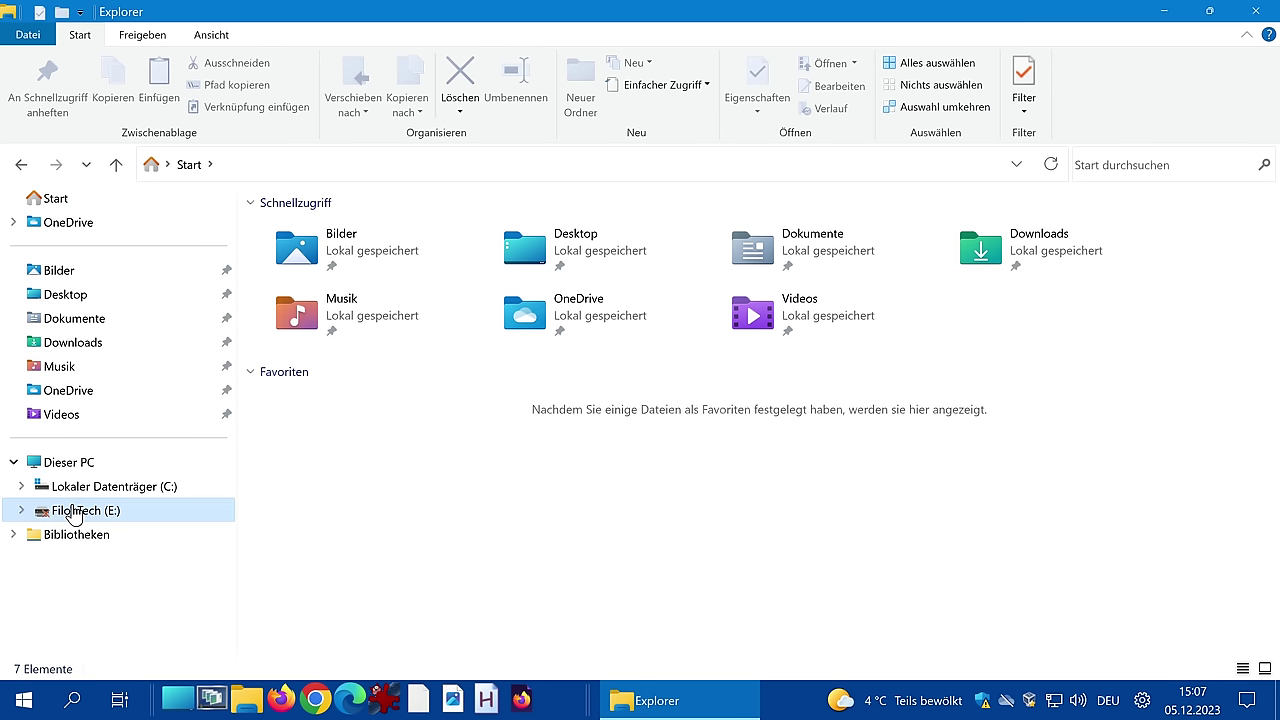
pyautogui.doubleClick(340, 436)
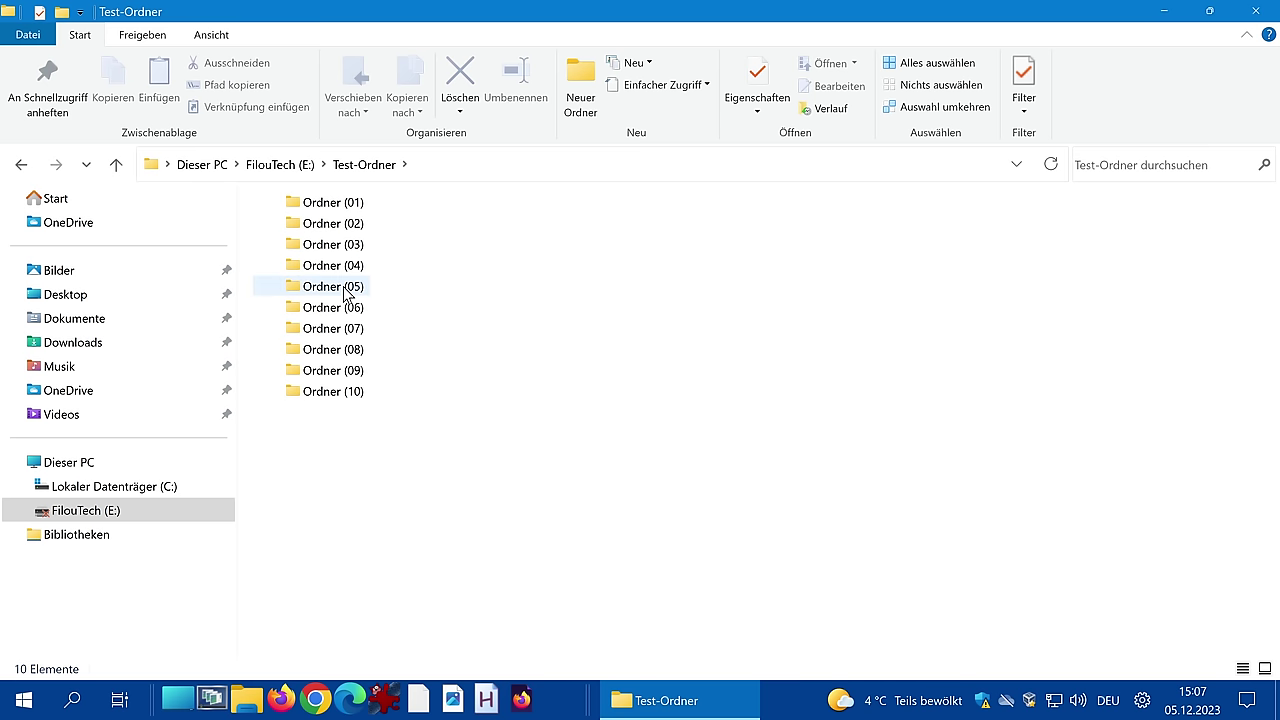
pyautogui.doubleClick(345, 288)
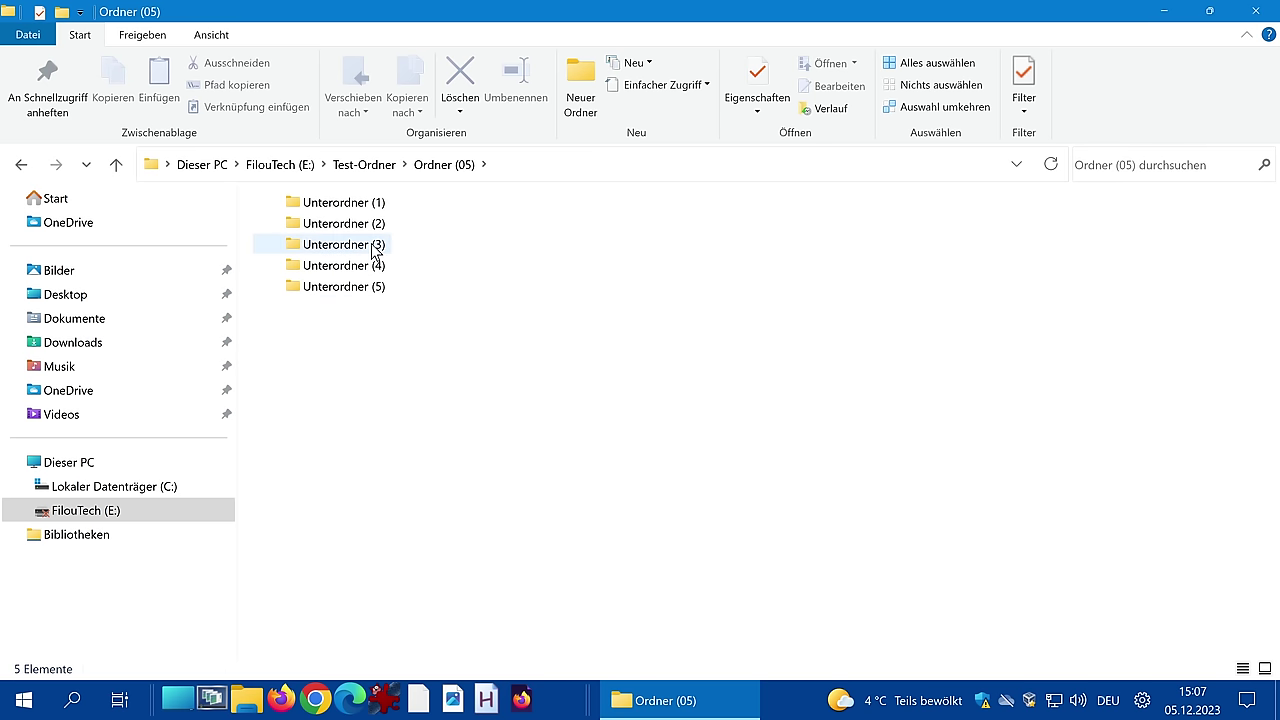
pyautogui.doubleClick(373, 250)
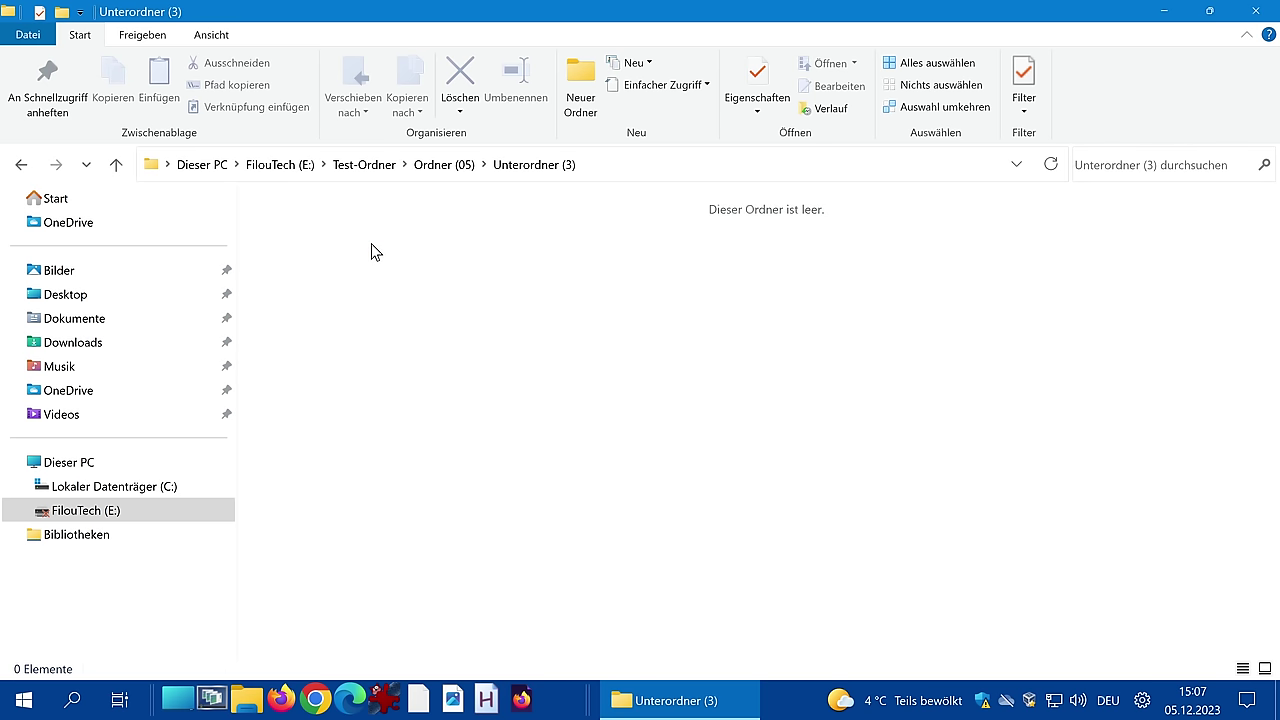
# In the folder options, set File Explorer to open to Dieser PC and disable Häufig verwendete Ordner anzeigen
pyautogui.click(212, 36)
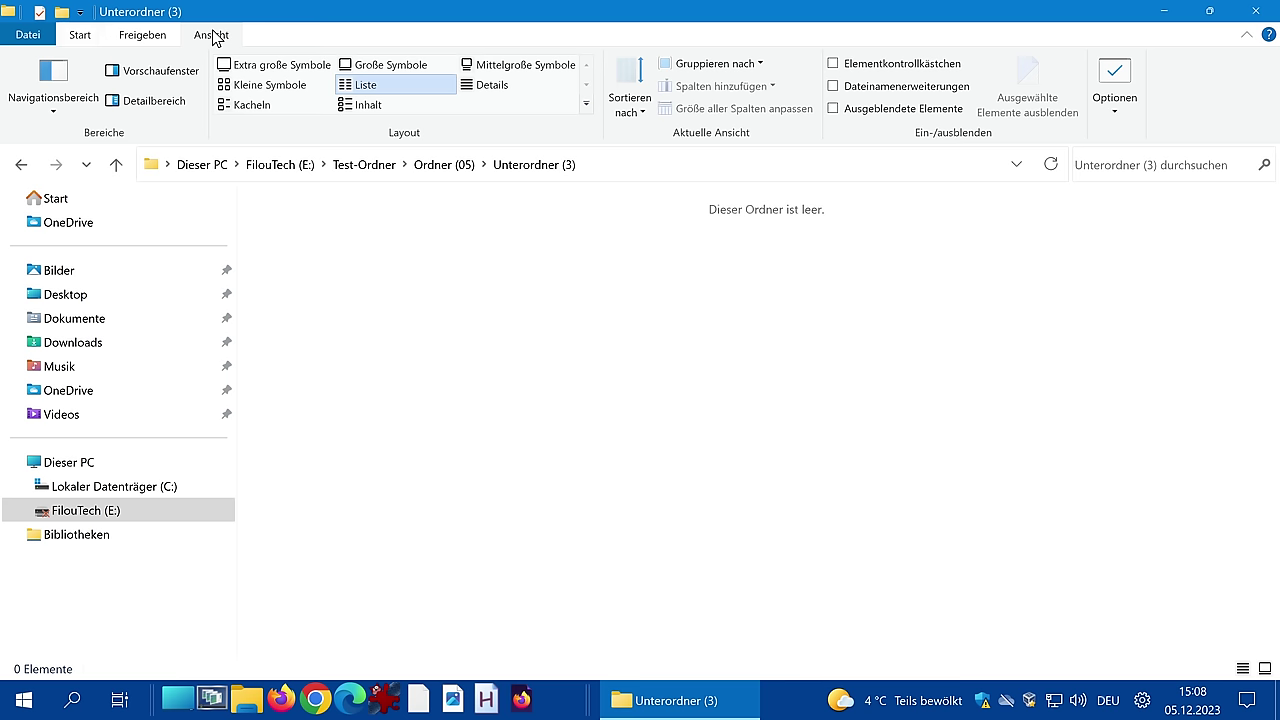
pyautogui.click(1128, 76)
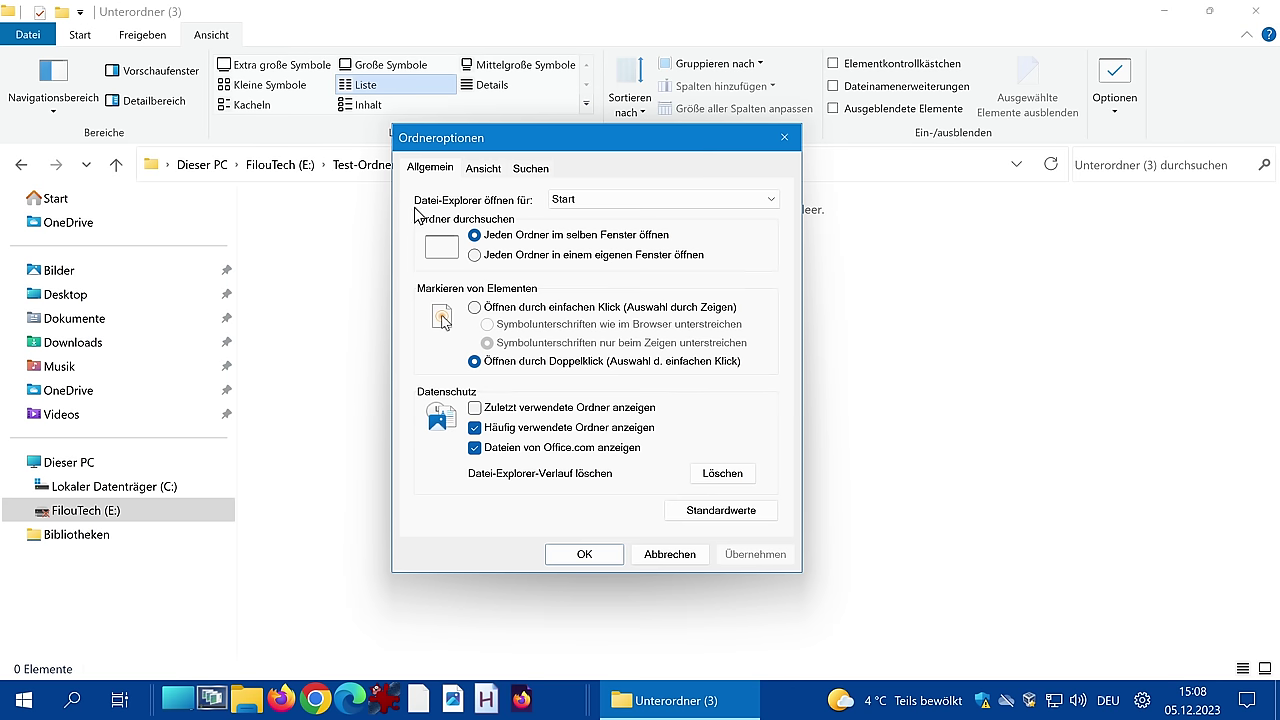
pyautogui.click(576, 204)
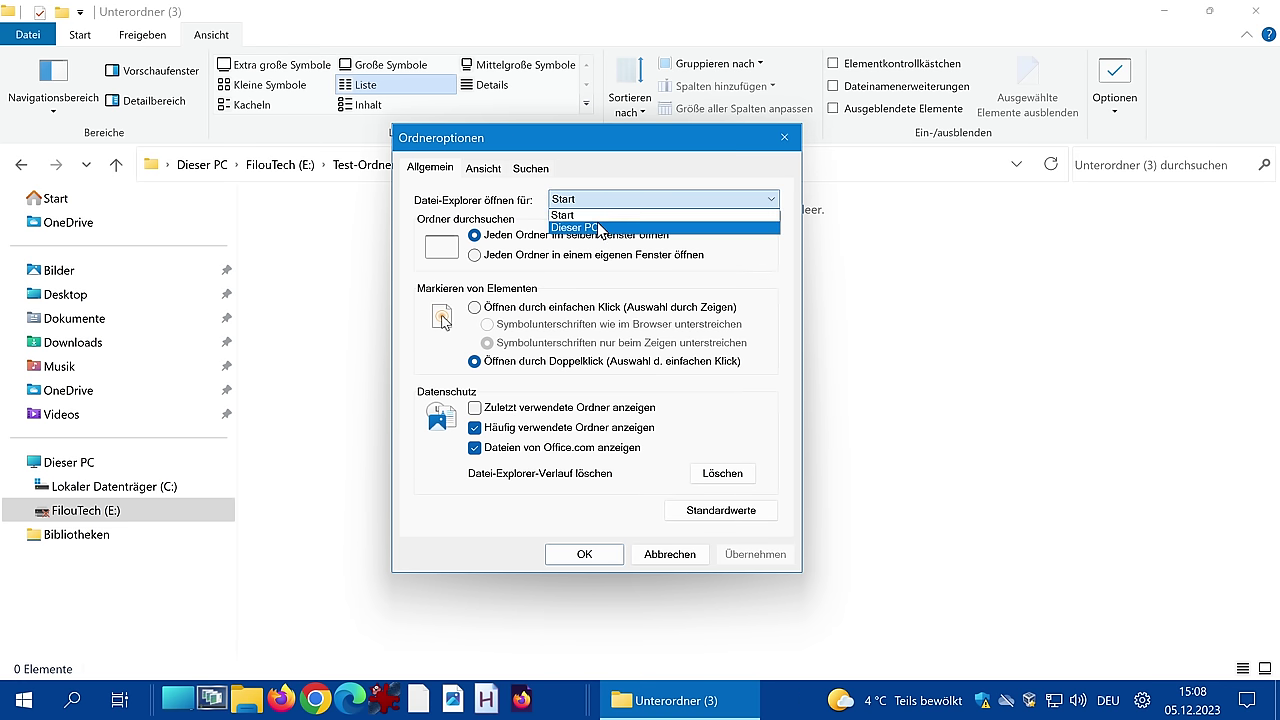
pyautogui.click(599, 228)
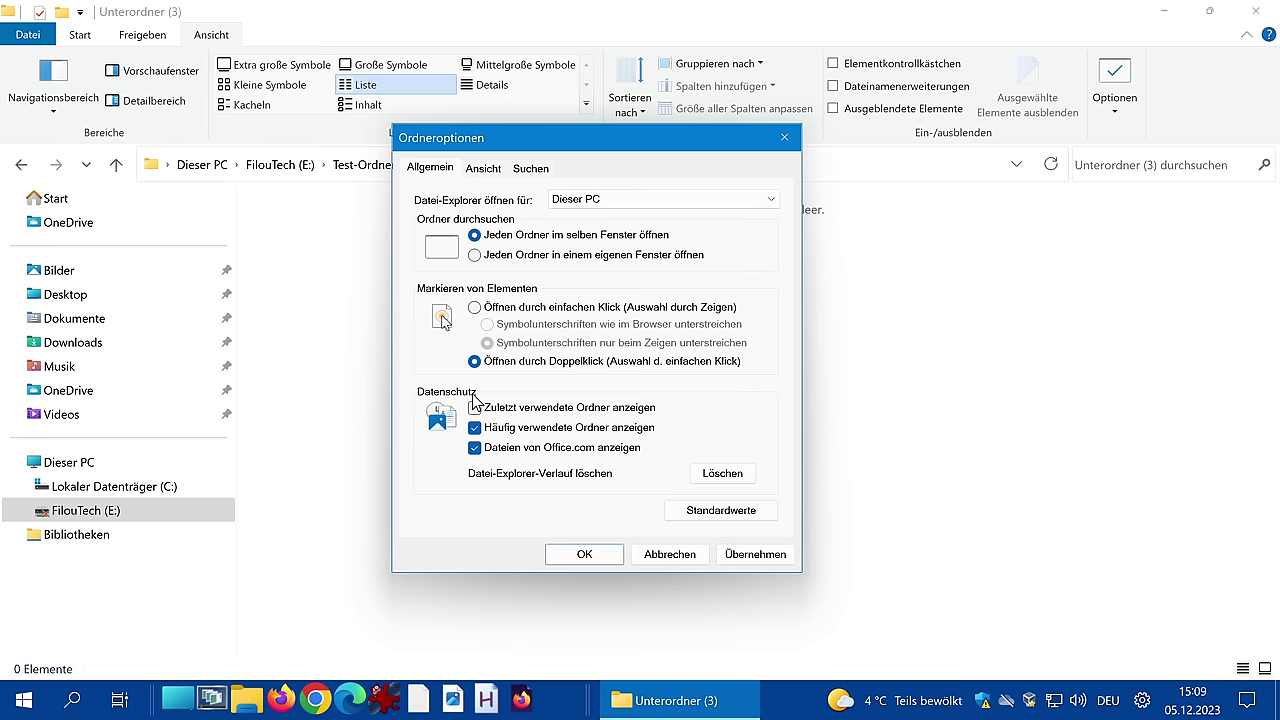
pyautogui.click(476, 430)
# In the folder options, enable Alle Ordner anzeigen, Auf geöffneten Ordner erweitern, Netzwerk anzeigen and Verfügbarkeitsstatus immer anzeigen, apply them and close File Explorer
pyautogui.click(483, 168)
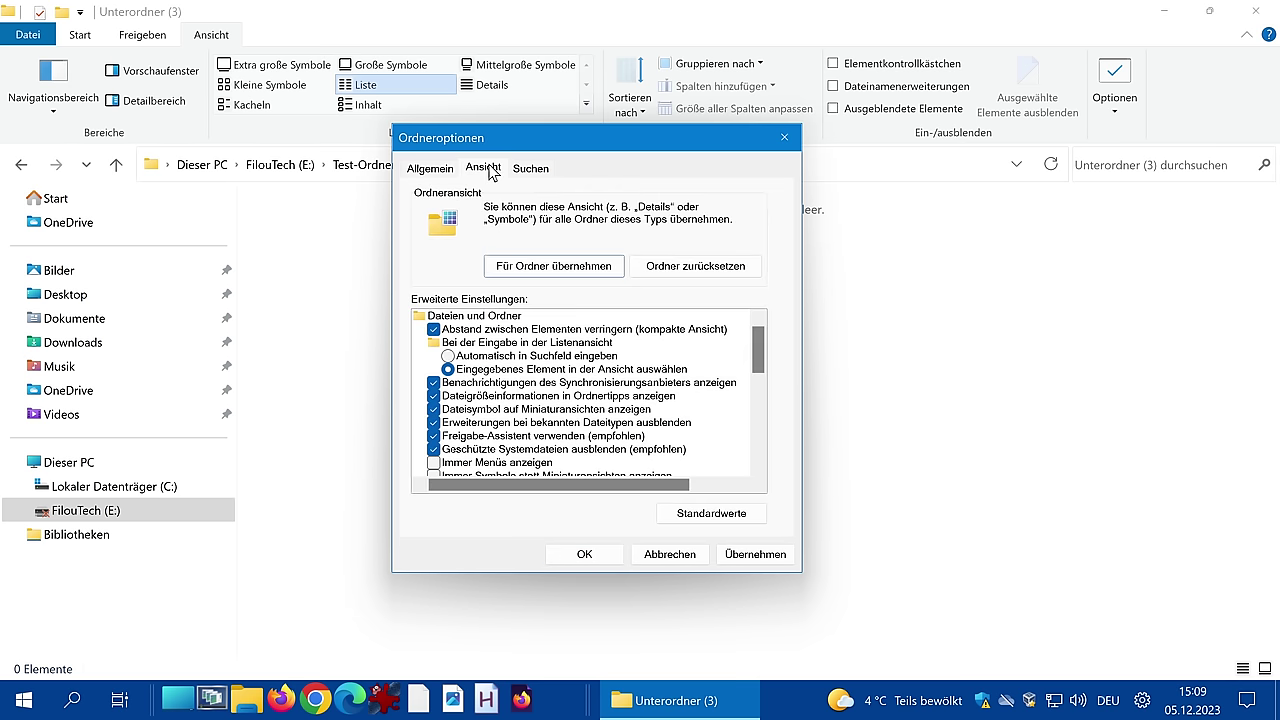
pyautogui.scroll(-2, 570, 372)
pyautogui.scroll(-5, 570, 372)
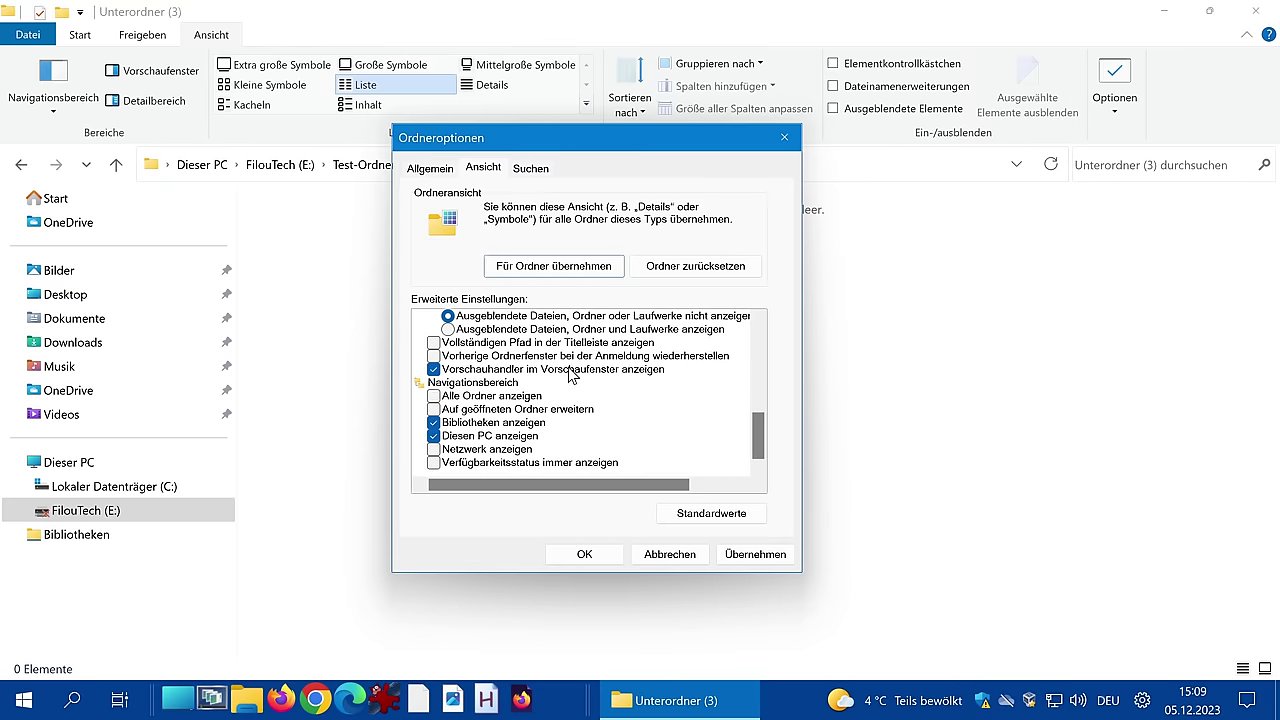
pyautogui.click(434, 398)
pyautogui.click(435, 410)
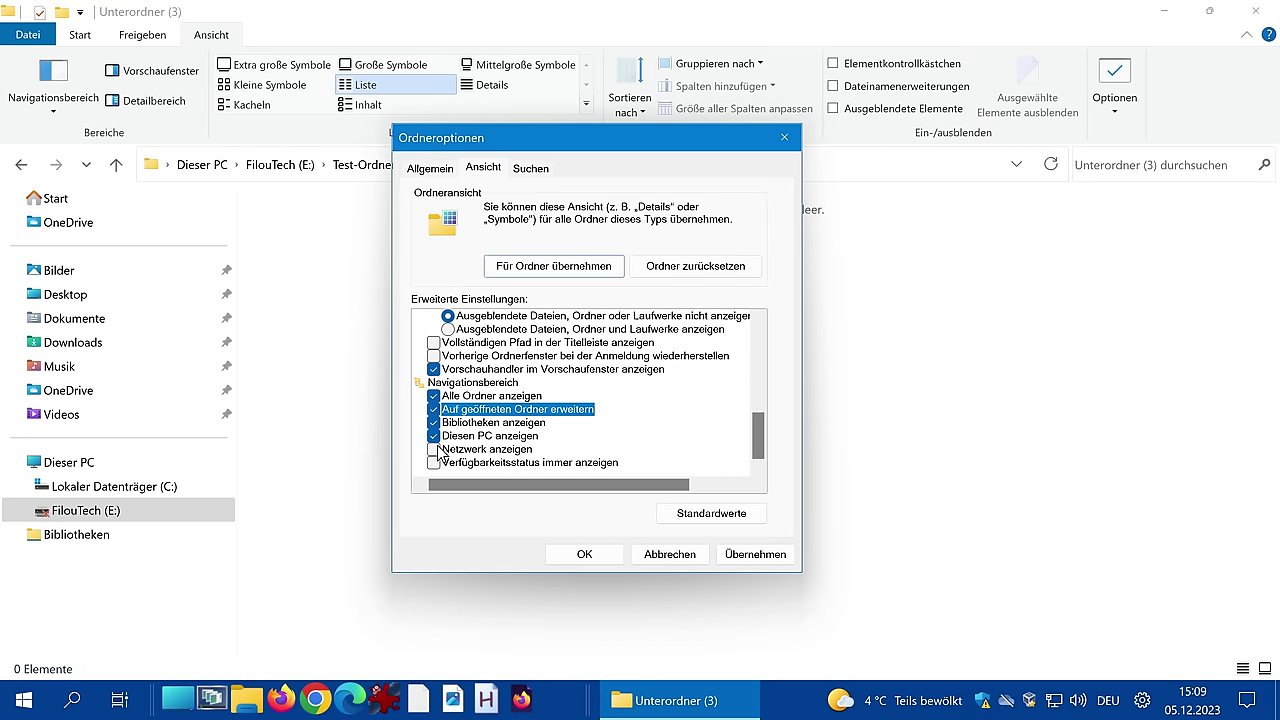
pyautogui.click(435, 450)
pyautogui.click(434, 463)
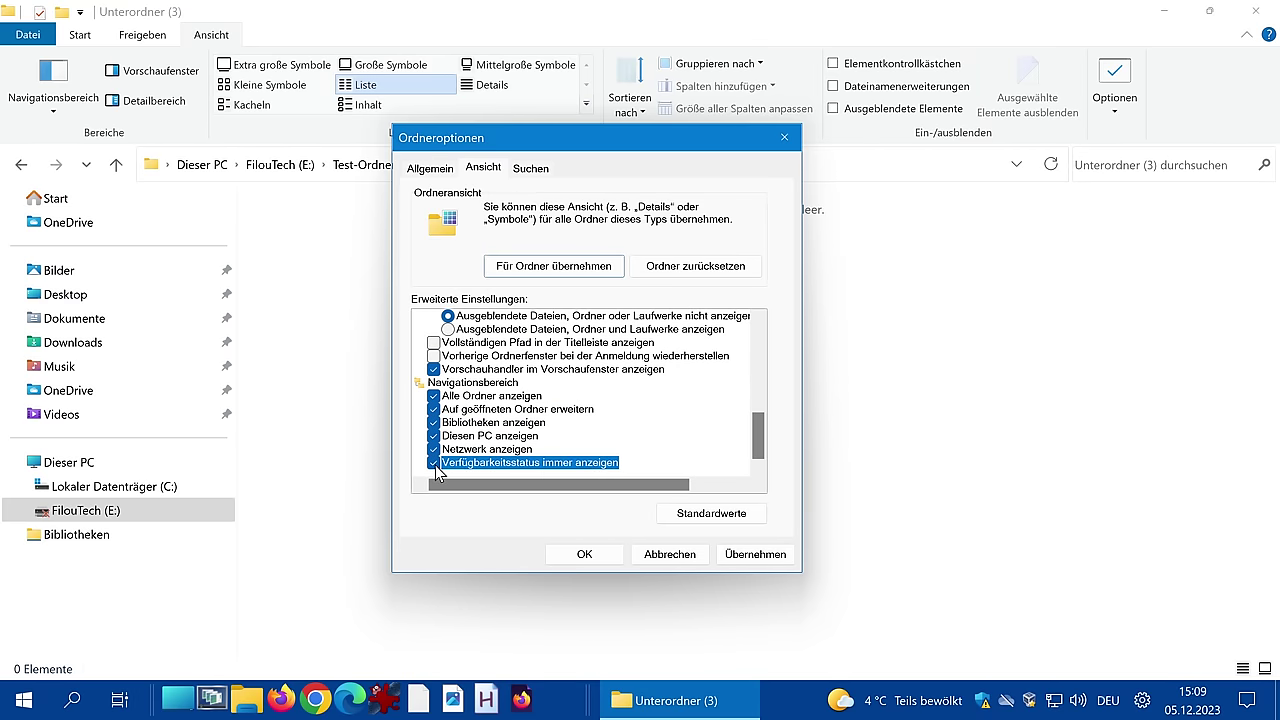
pyautogui.click(584, 554)
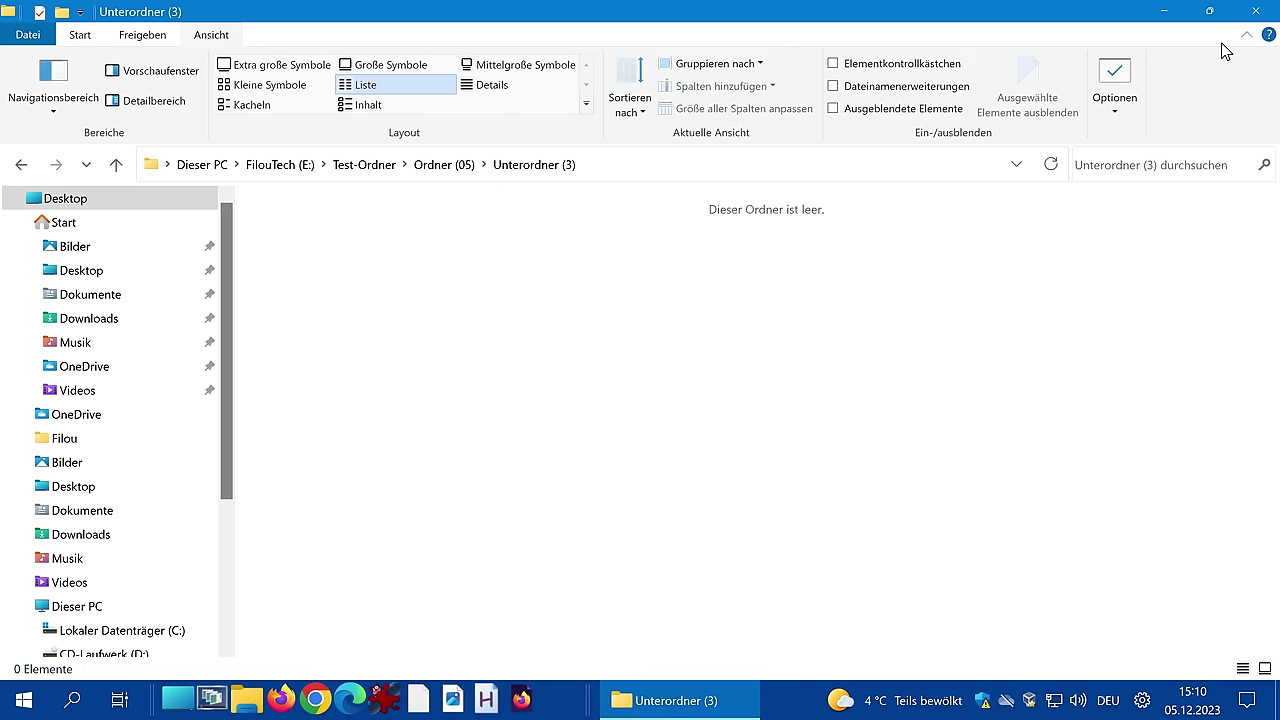
pyautogui.click(1255, 10)
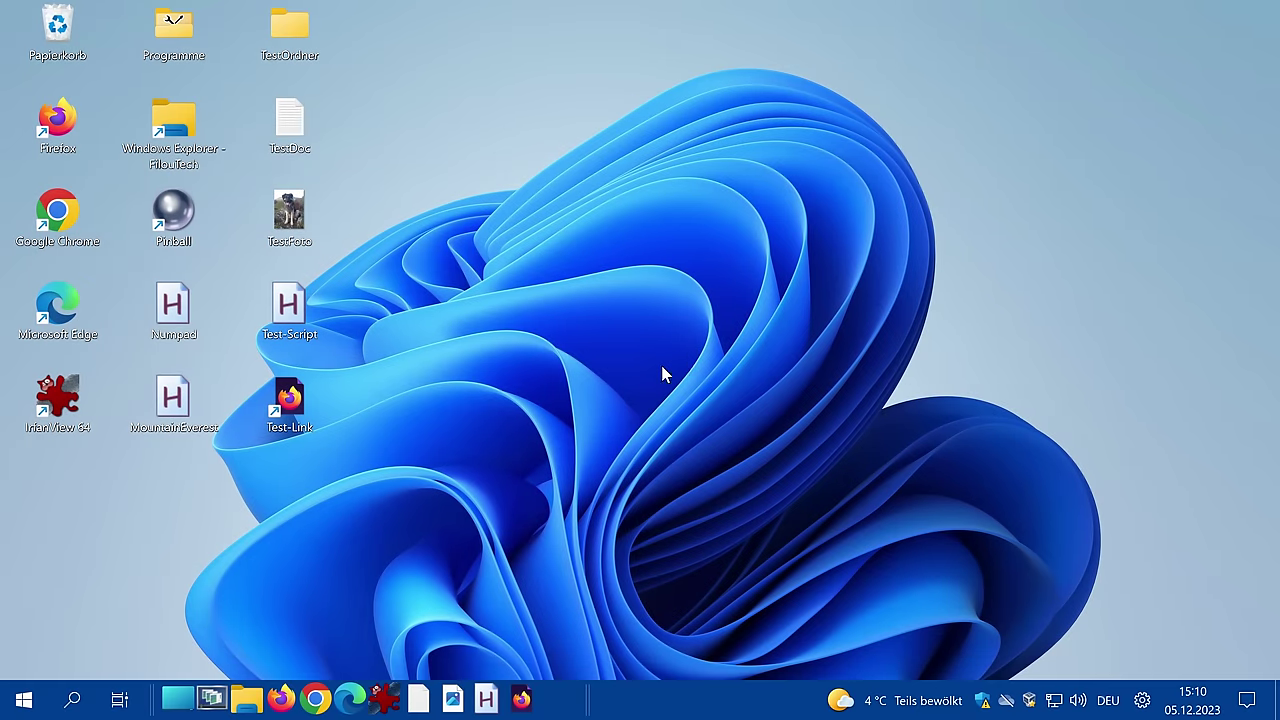
# Check the expanding folder tree in a new File Explorer window by browsing FilouTech (E:), Test-Ordner, Ordner (05) and Unterordner (5), and close it
pyautogui.click(248, 701)
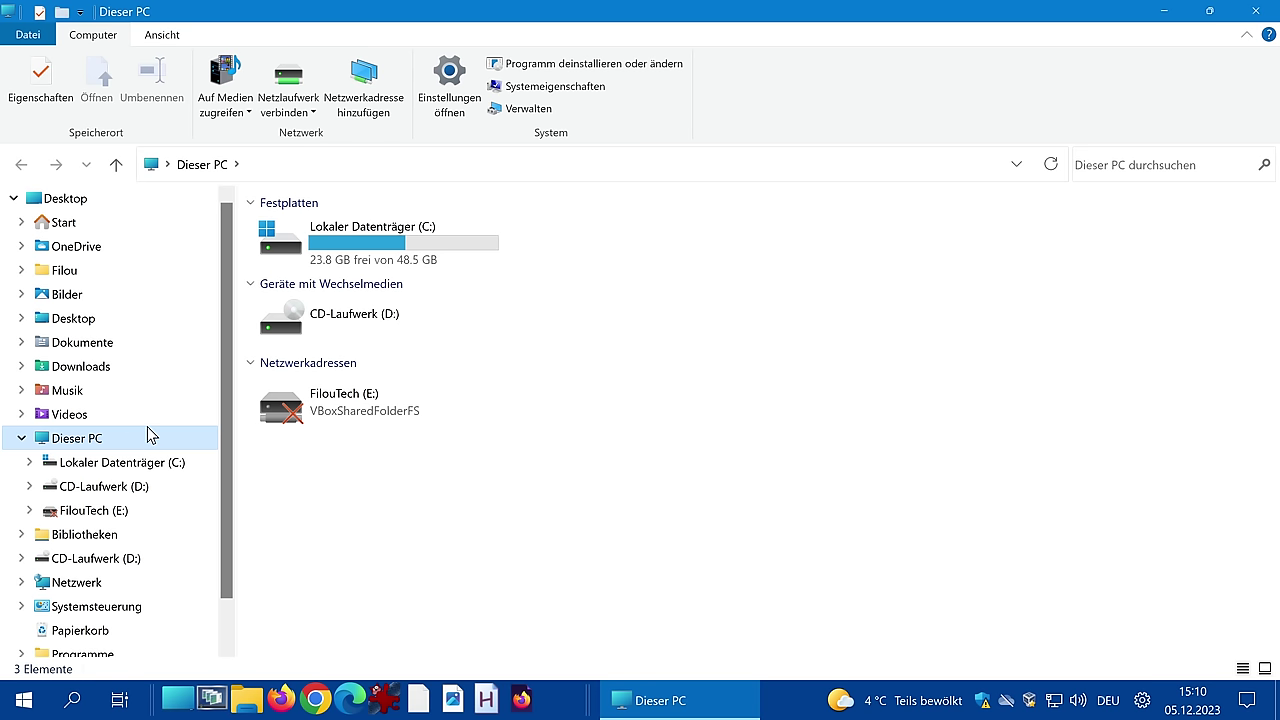
pyautogui.click(82, 510)
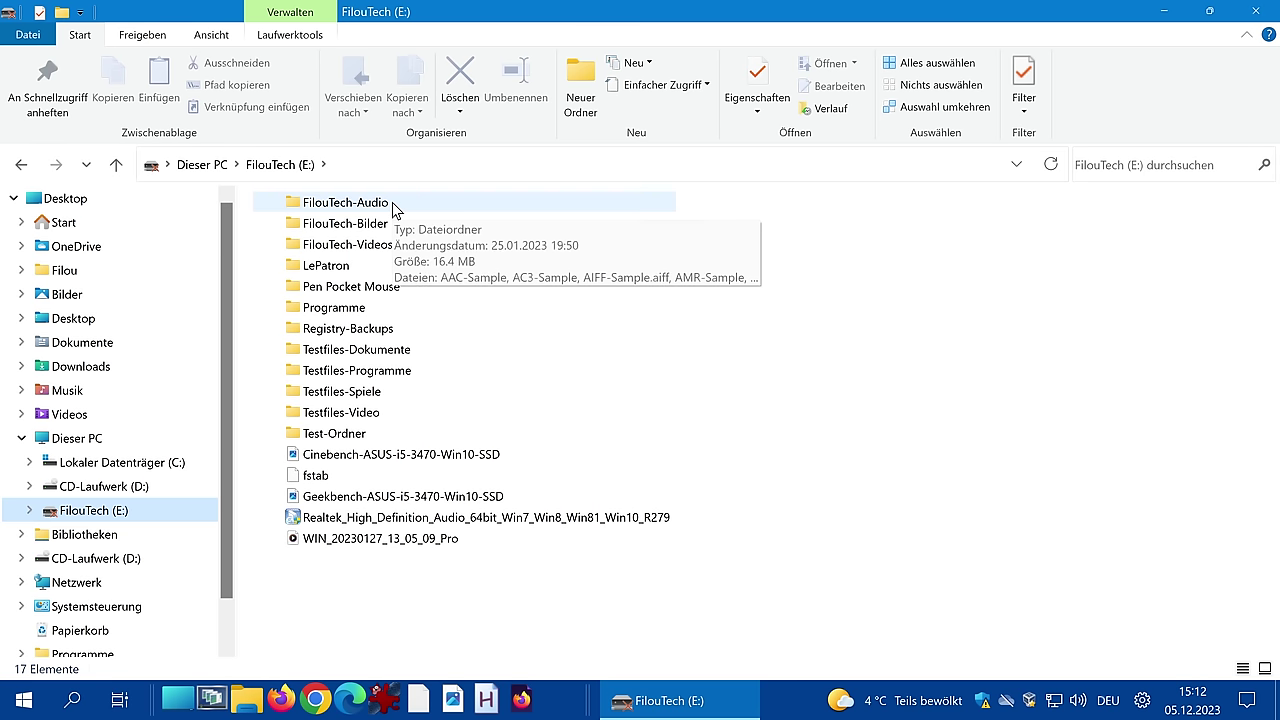
pyautogui.doubleClick(325, 436)
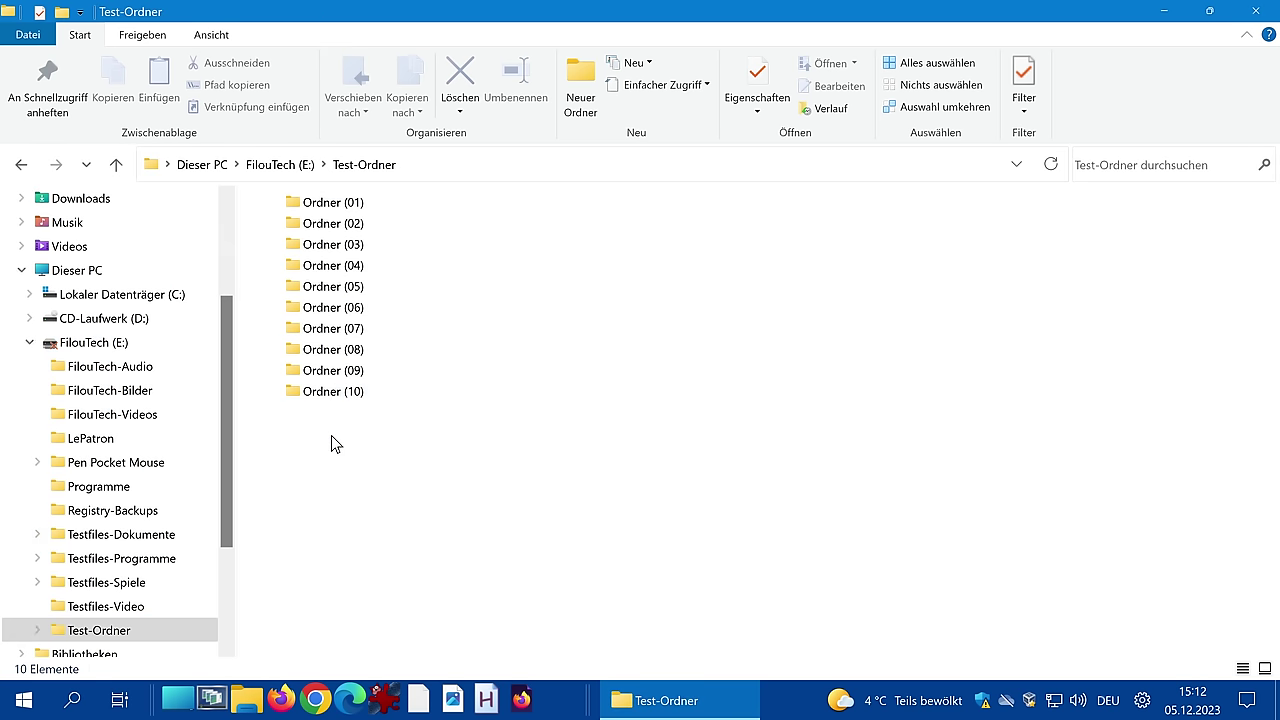
pyautogui.doubleClick(334, 287)
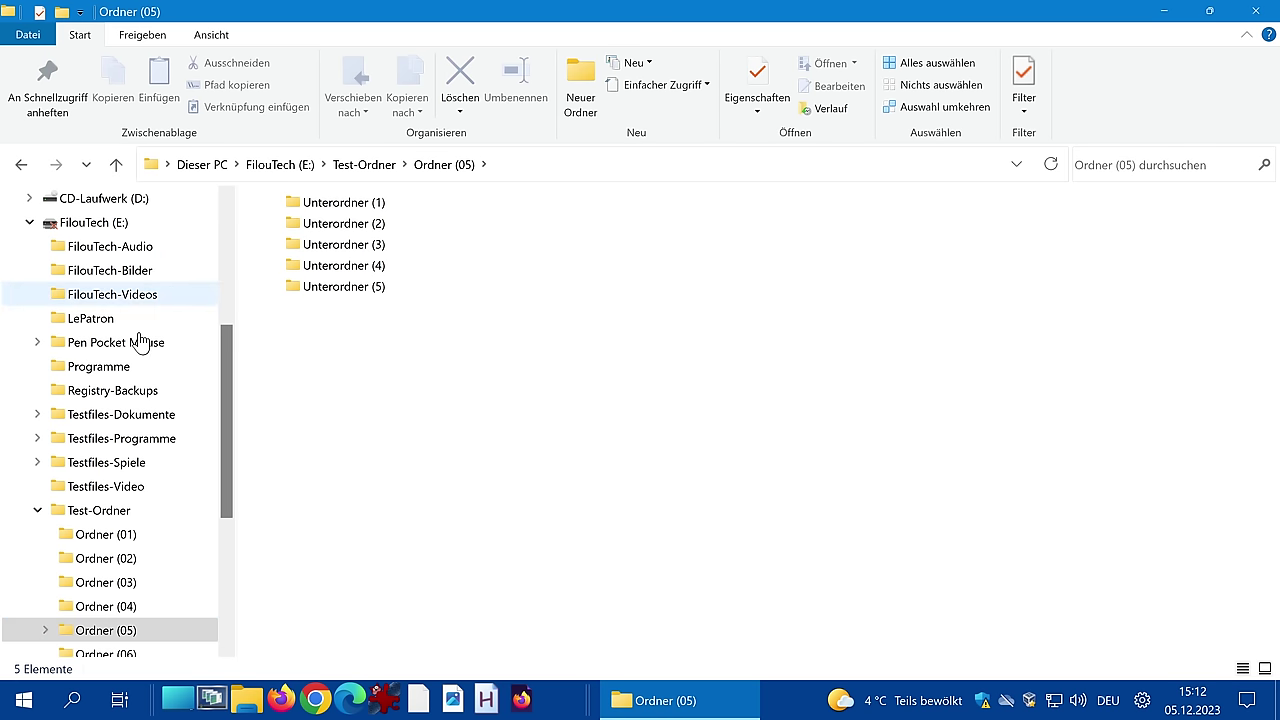
pyautogui.moveTo(228, 511); pyautogui.dragTo(230, 423)
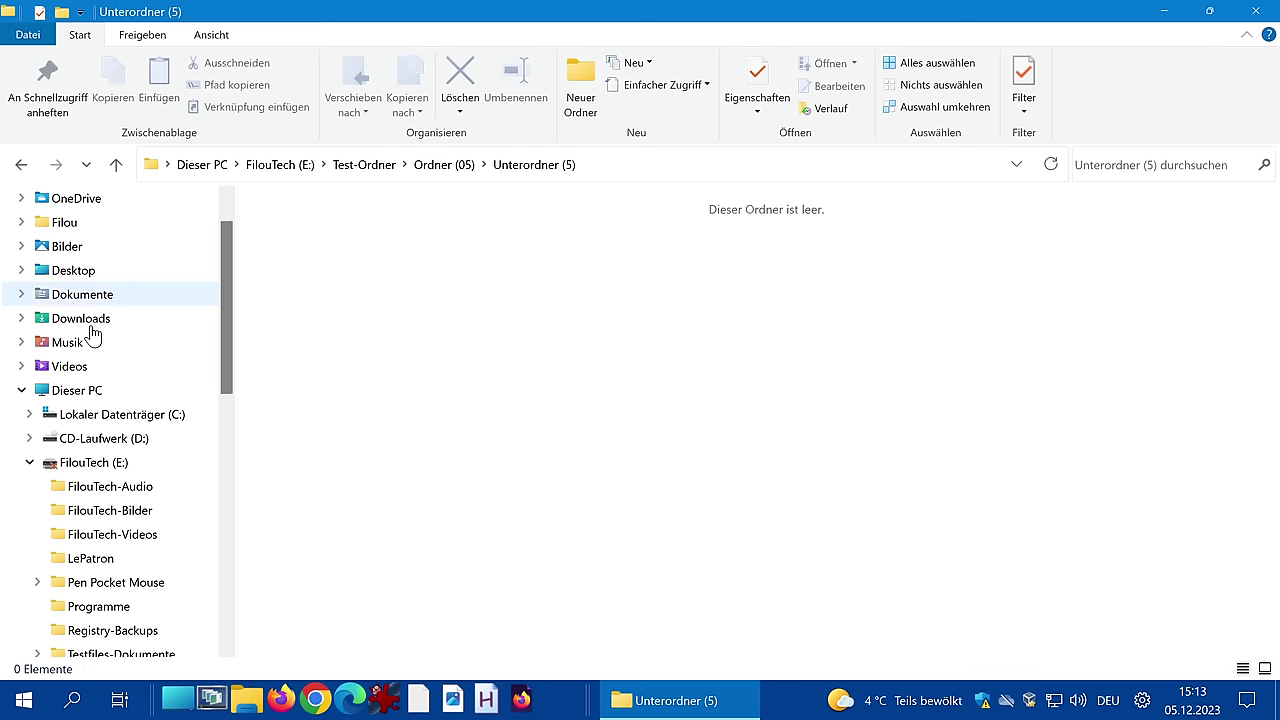
pyautogui.click(79, 466)
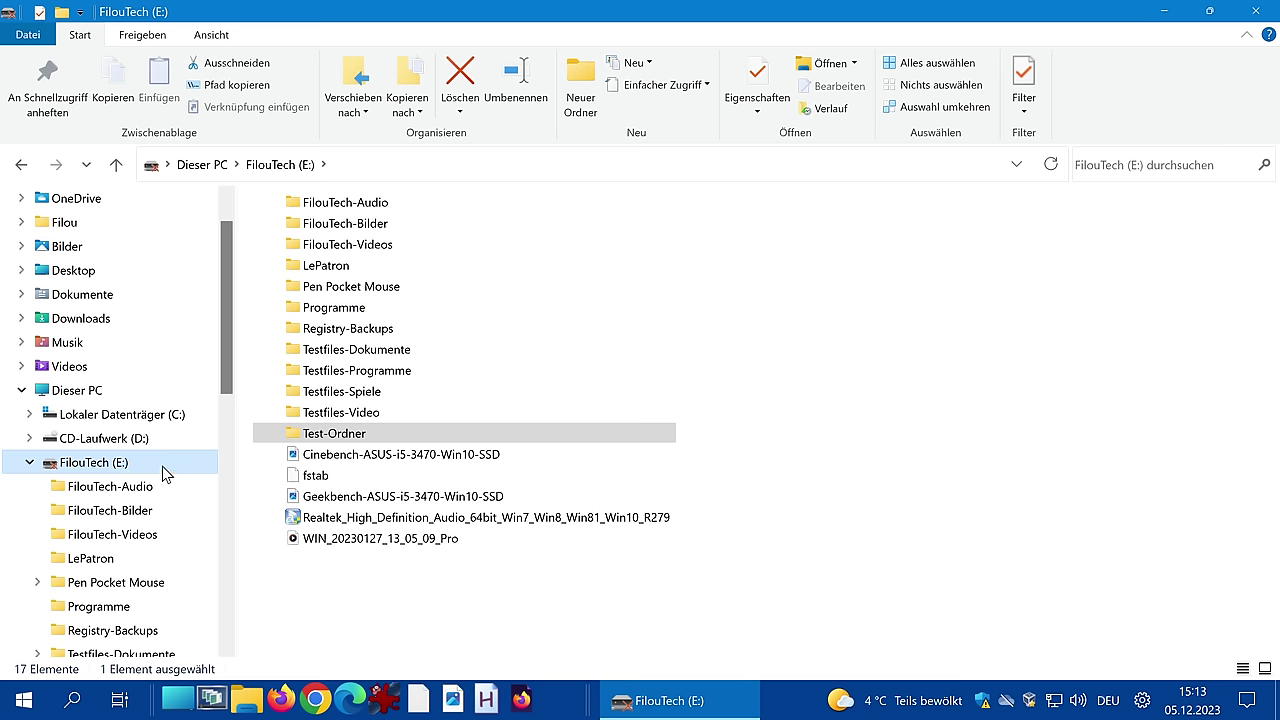
pyautogui.click(1256, 10)
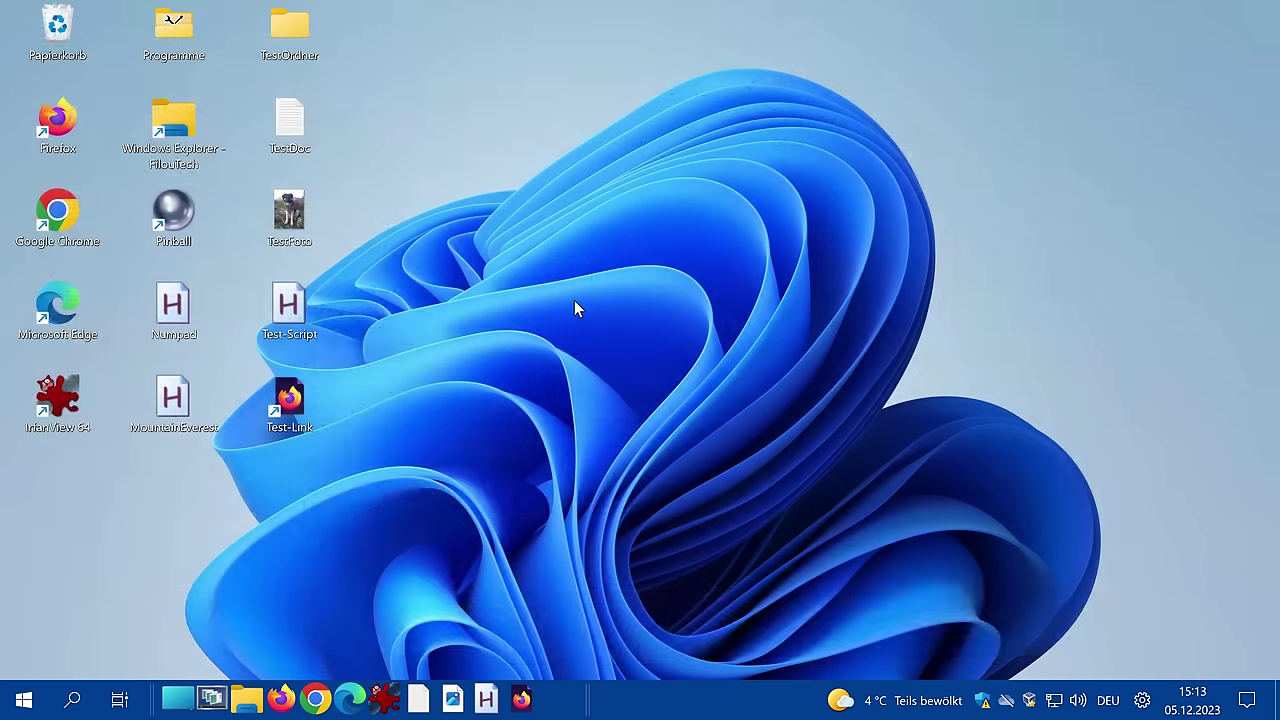
# Create a desktop shortcut named MyFiles with the target c:\windows\explorer.exe "e:\"
pyautogui.rightClick(632, 342)
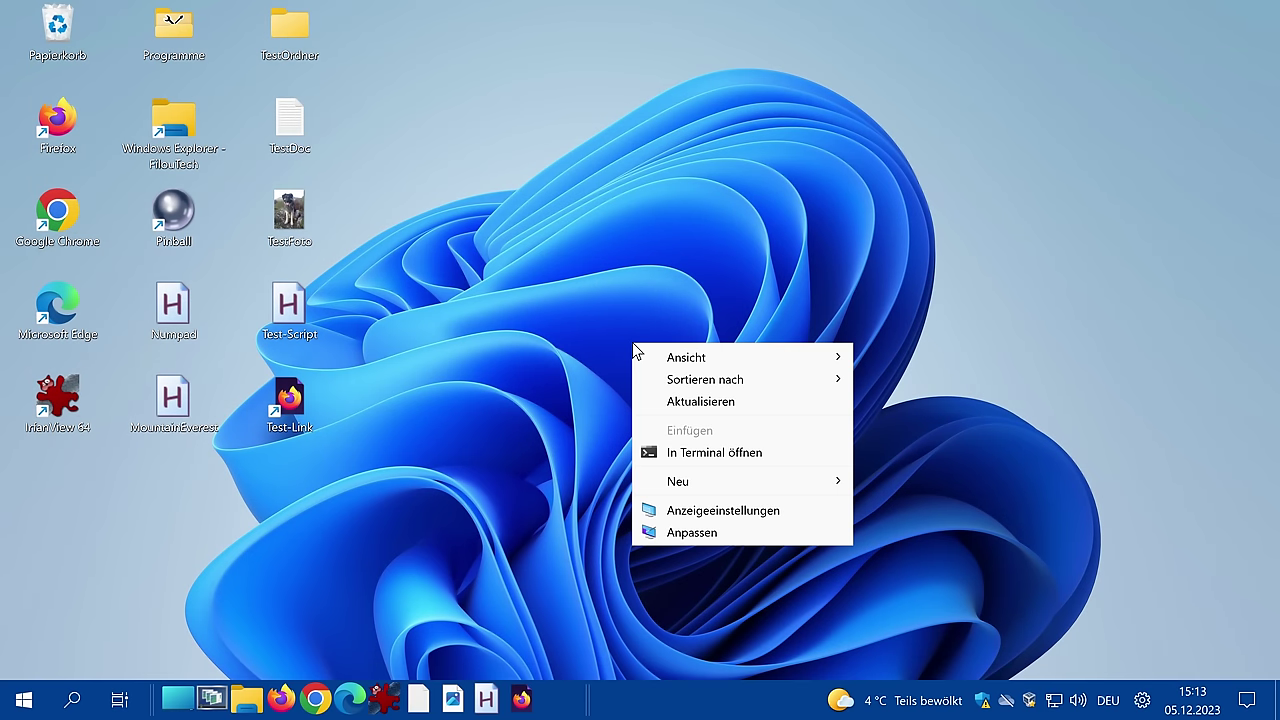
pyautogui.moveTo(704, 483)
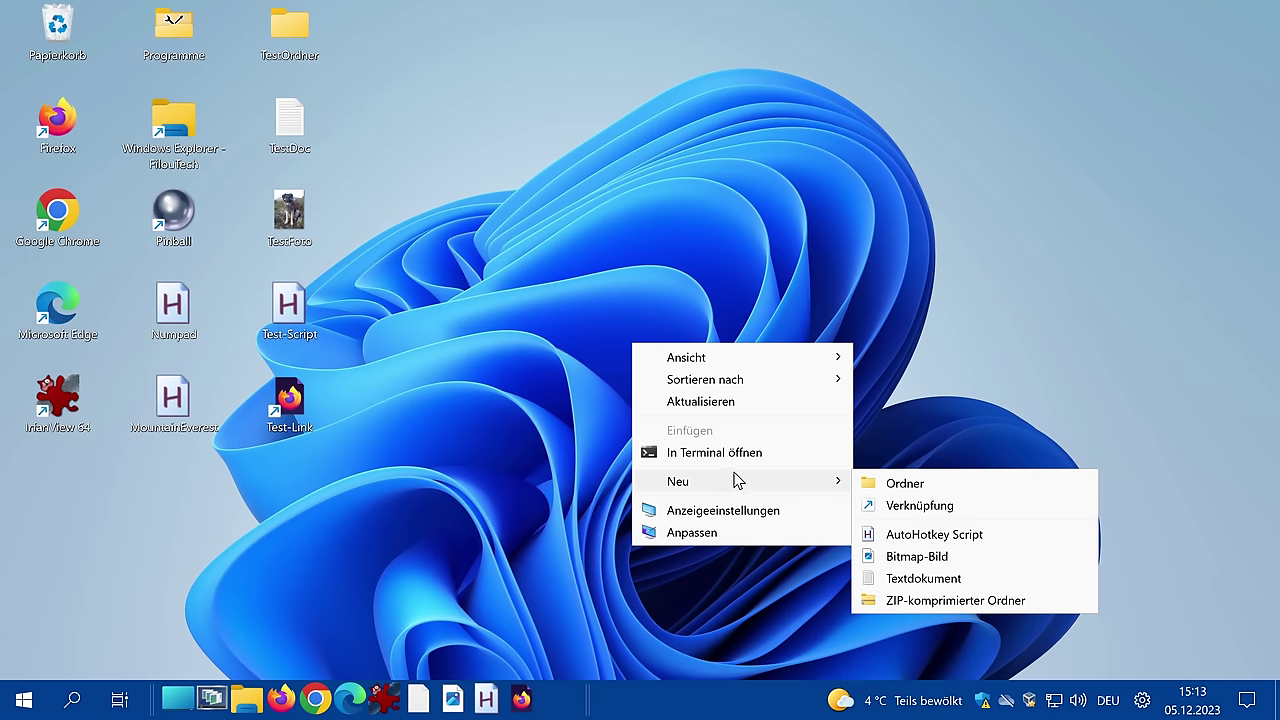
pyautogui.click(945, 506)
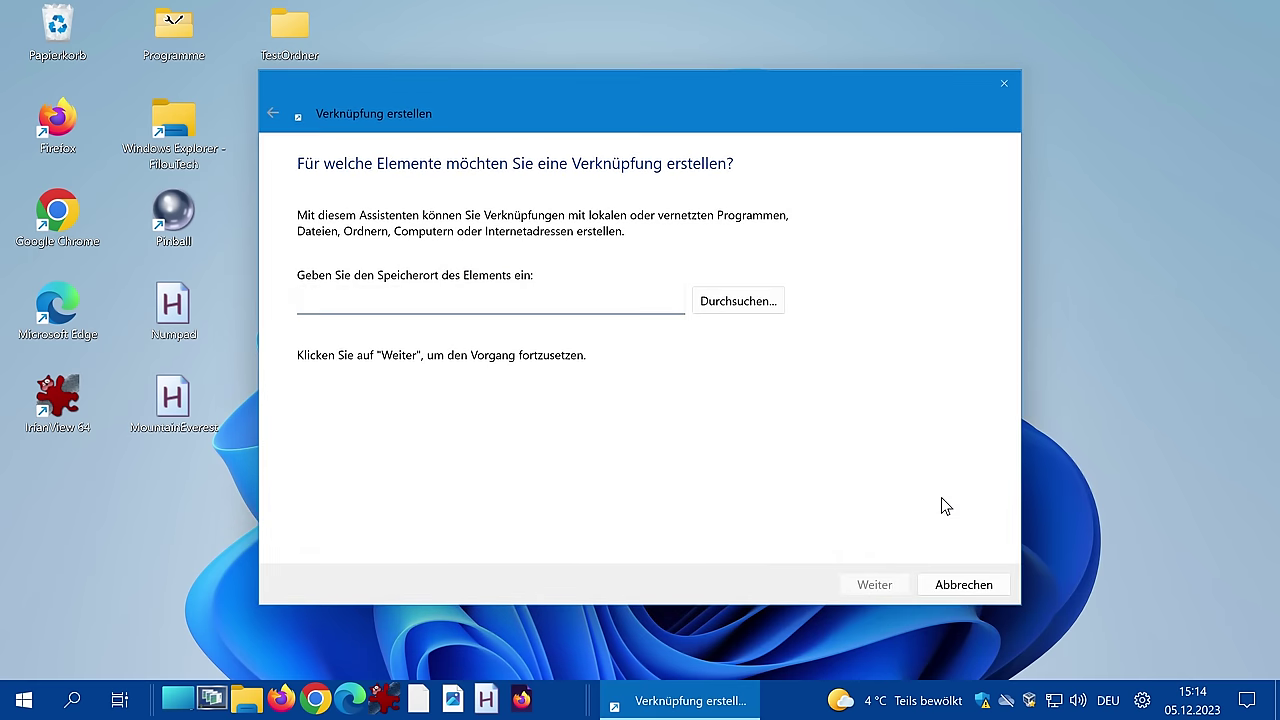
pyautogui.write('c:')
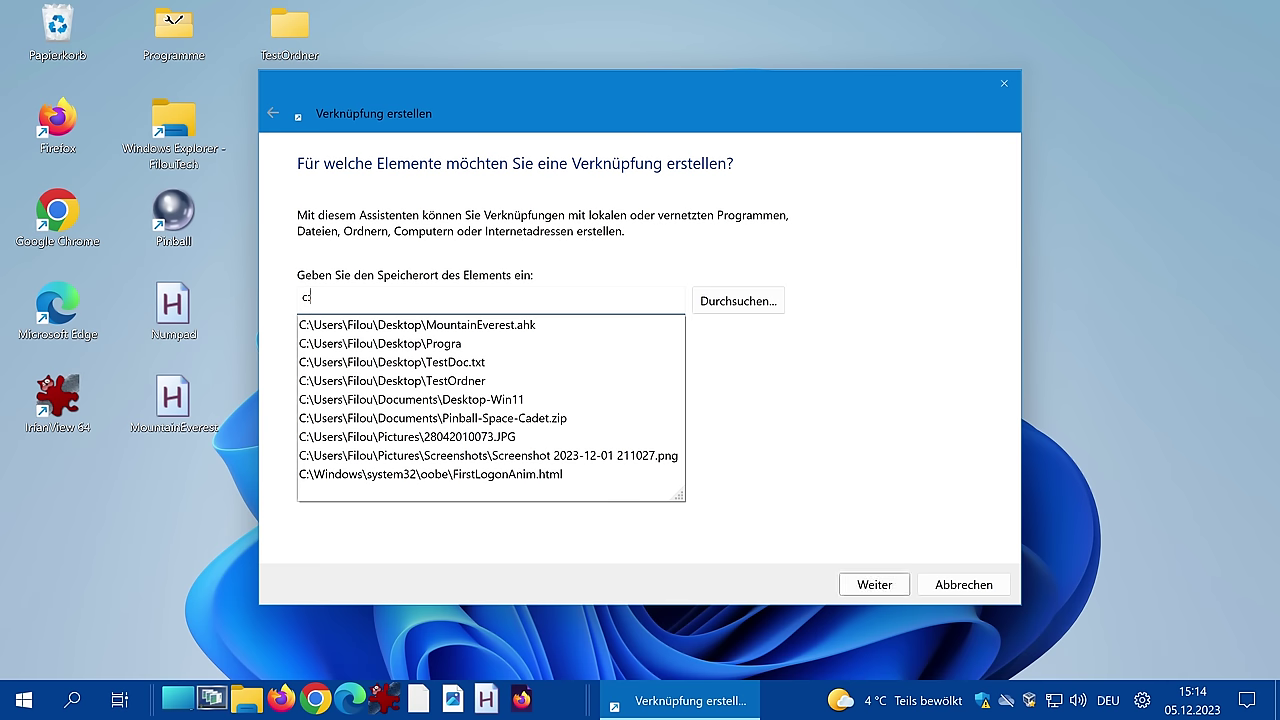
pyautogui.write('\\')
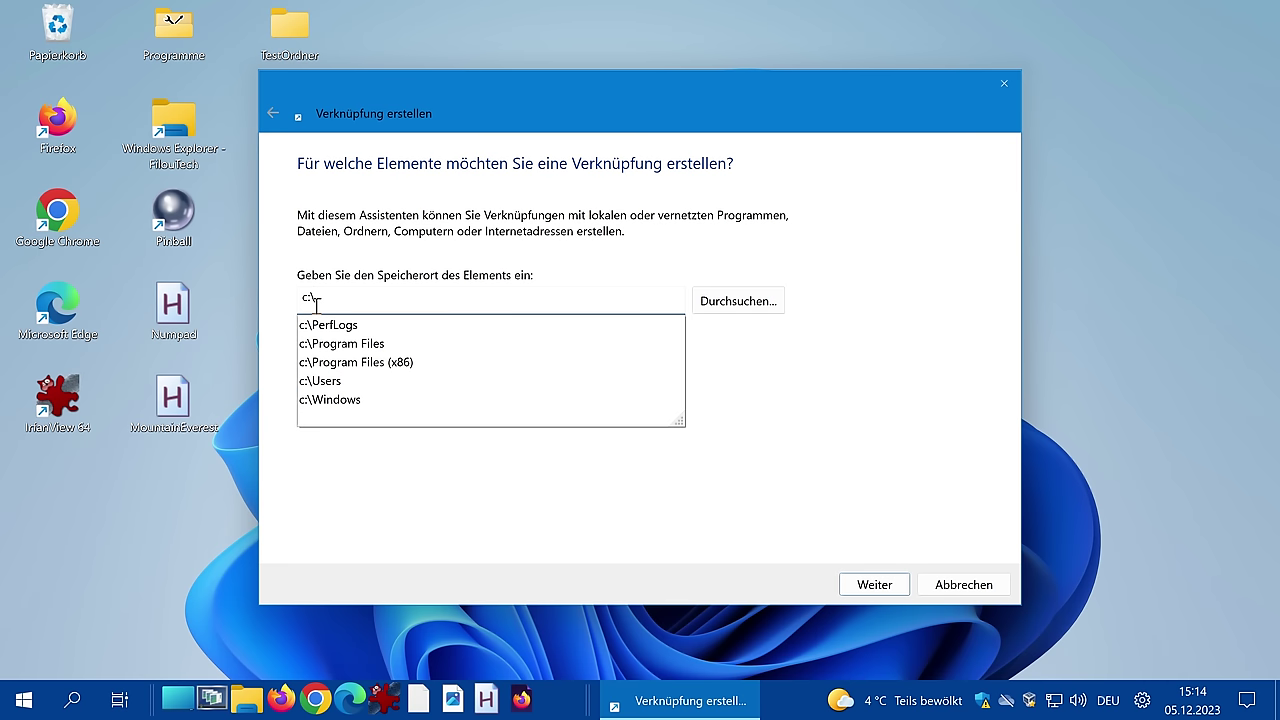
pyautogui.write('windows')
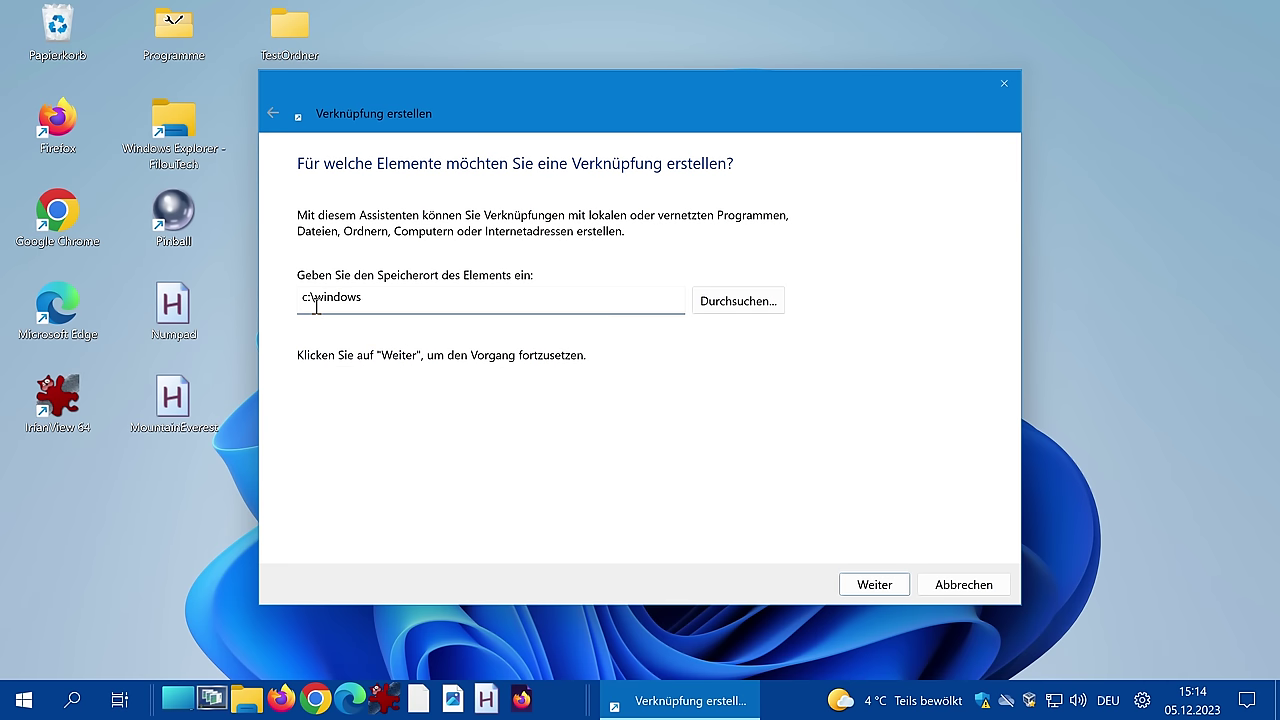
pyautogui.write('\\expl')
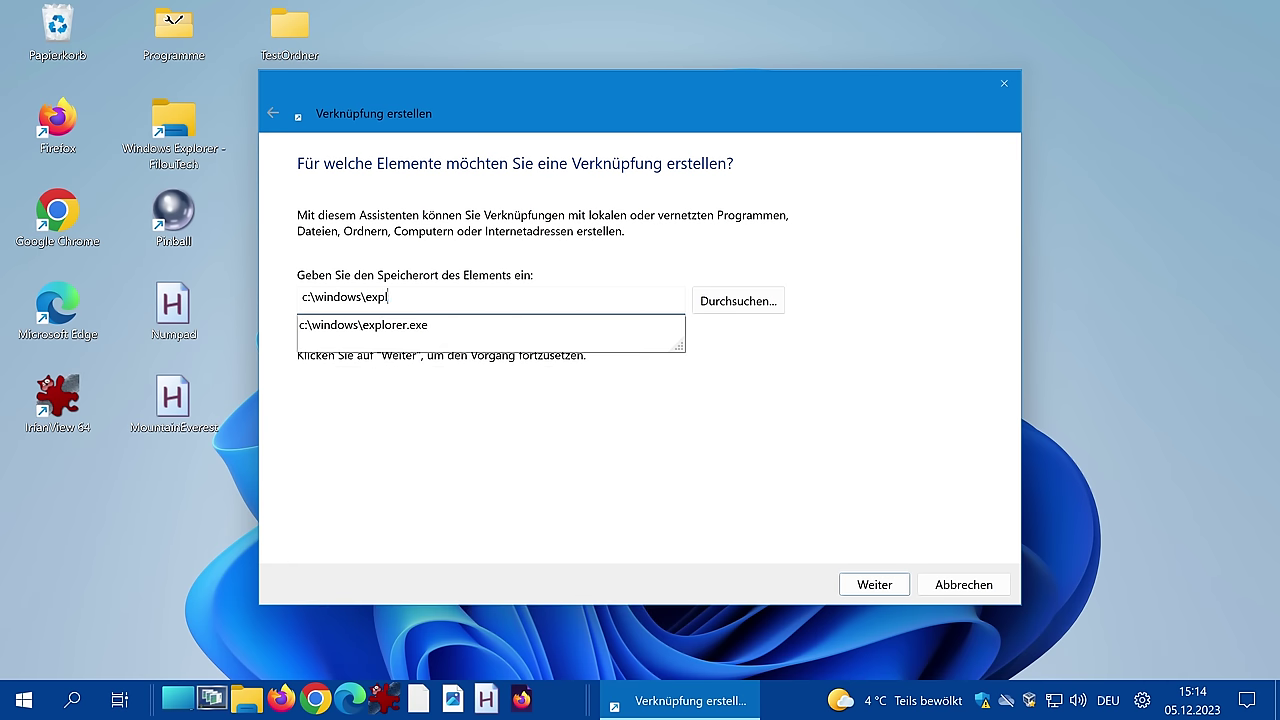
pyautogui.write('orer.exe "e:\\')
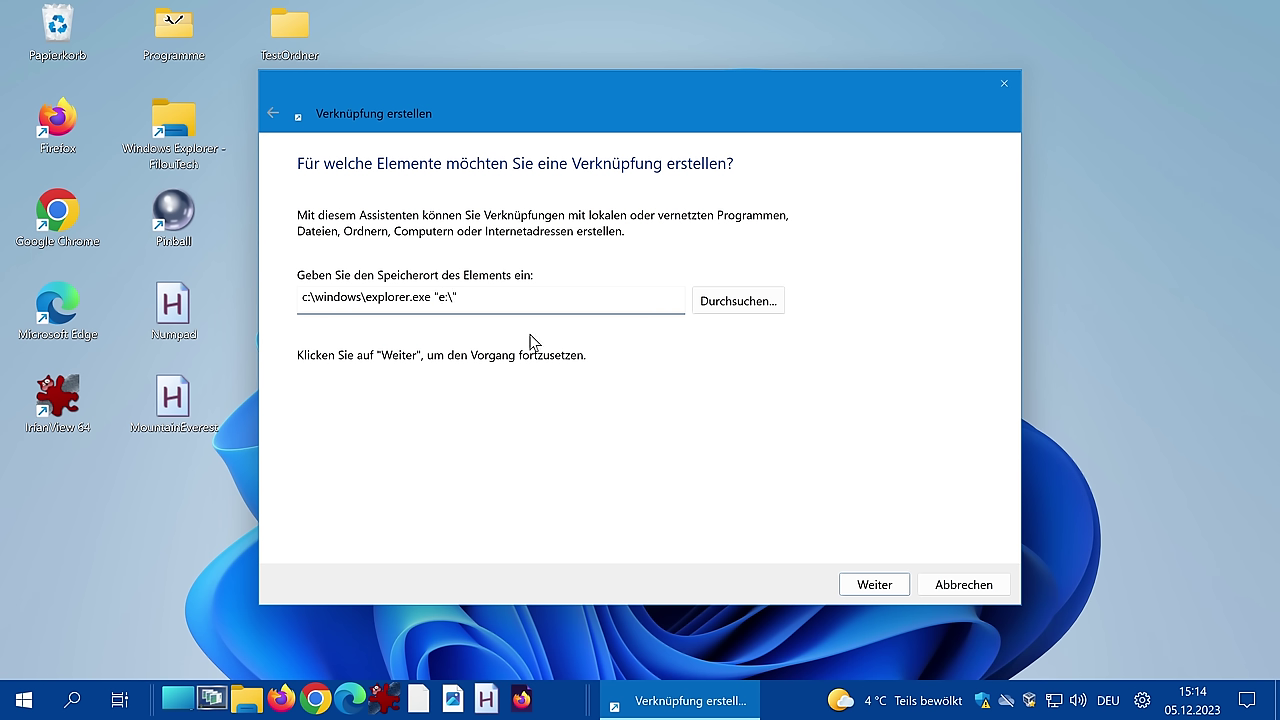
pyautogui.click(874, 585)
pyautogui.write('MyFiles')
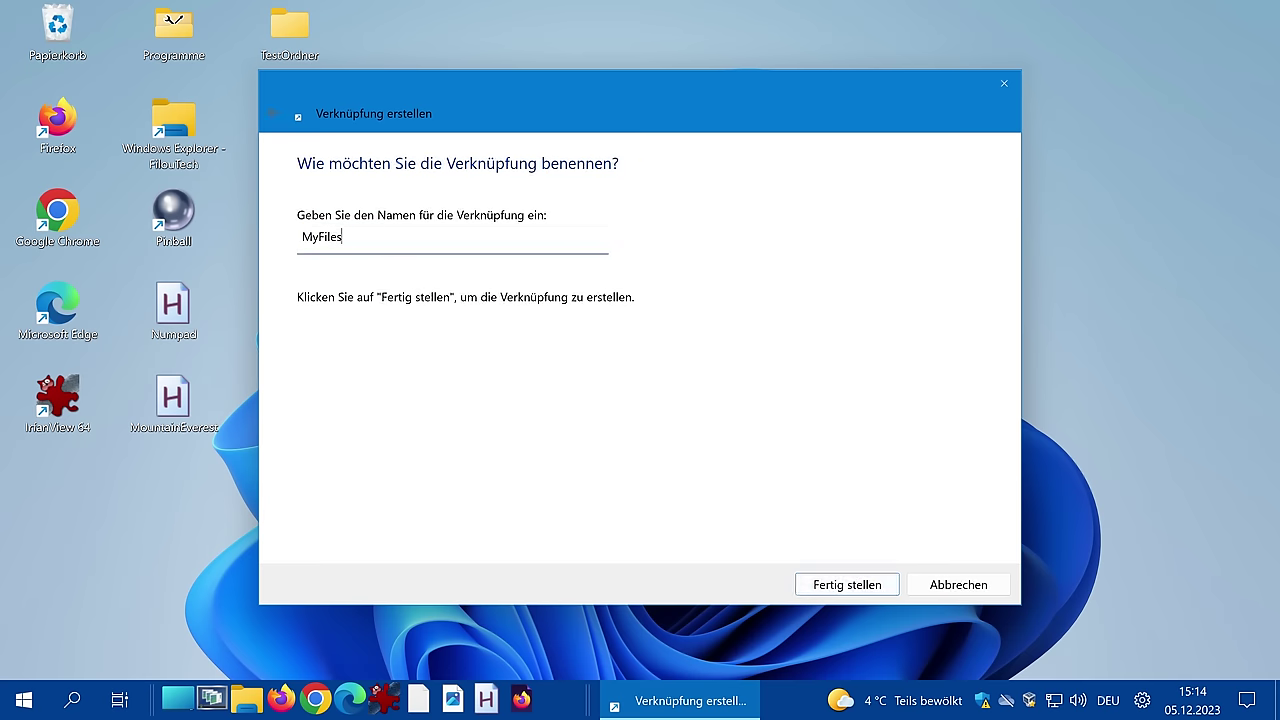
pyautogui.click(857, 585)
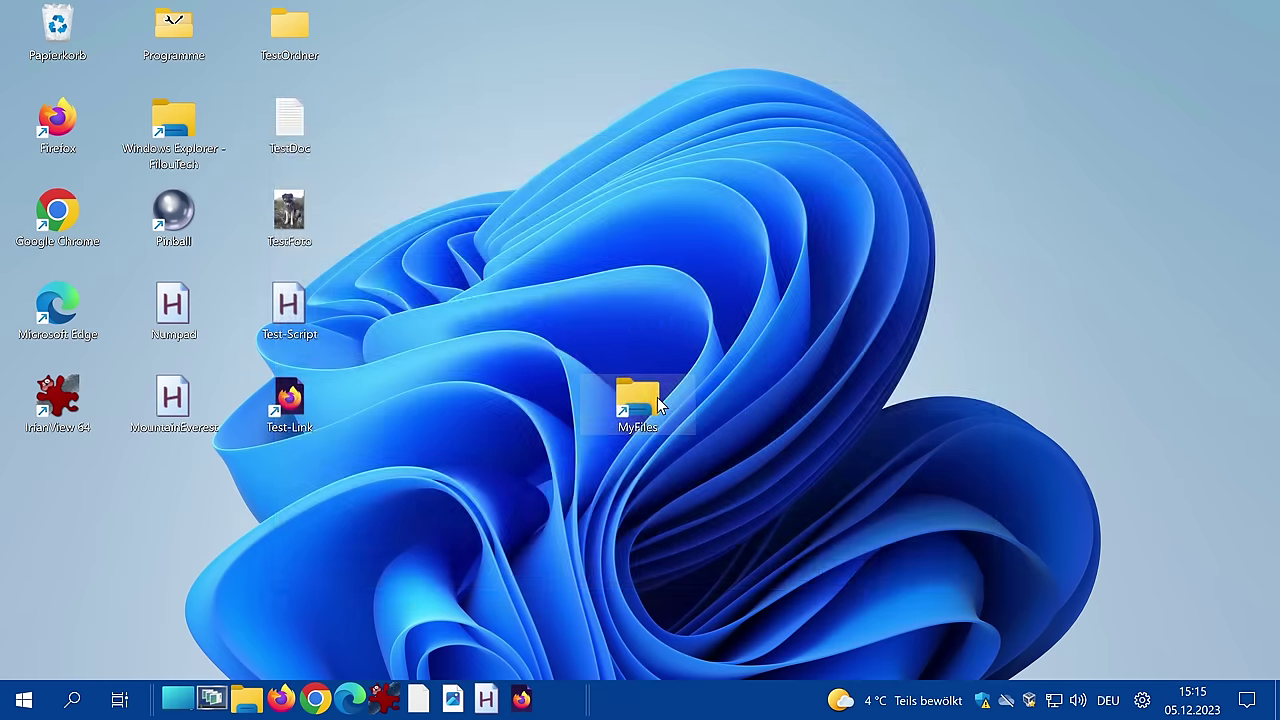
# Test the MyFiles desktop shortcut and add it to the end of the Quick Launch toolbar
pyautogui.doubleClick(658, 403)
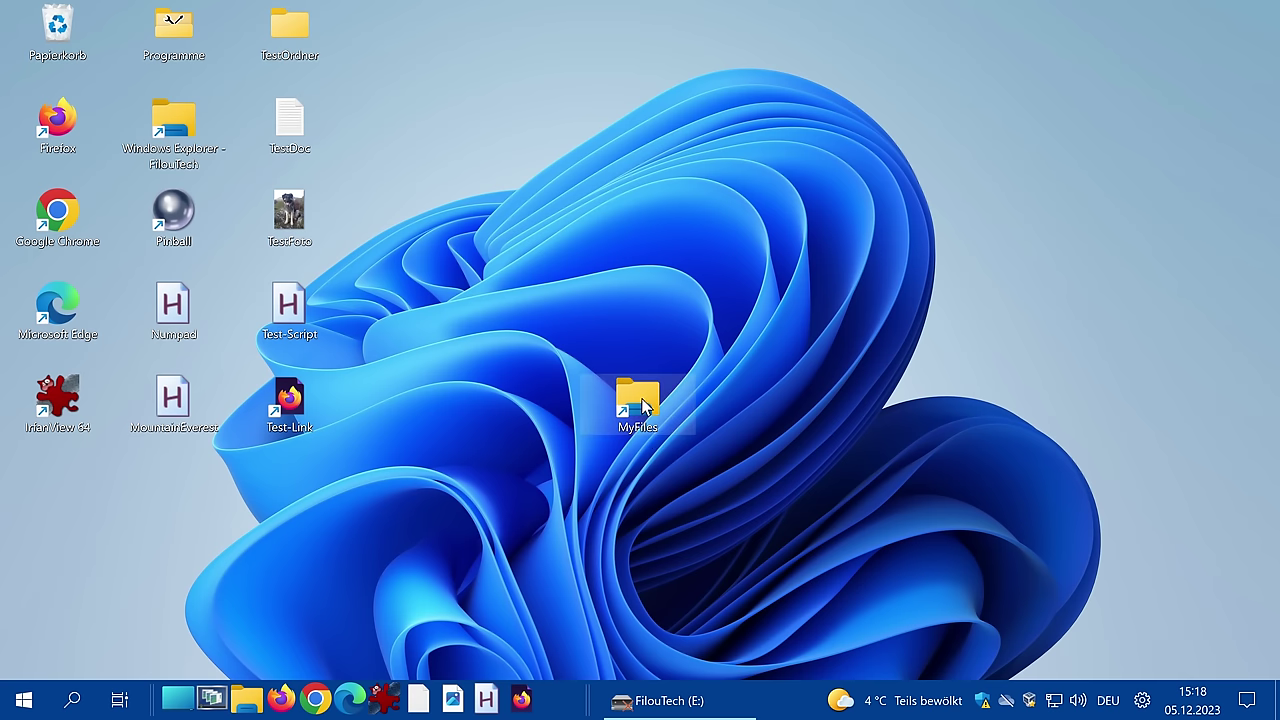
pyautogui.moveTo(643, 405); pyautogui.dragTo(560, 700)
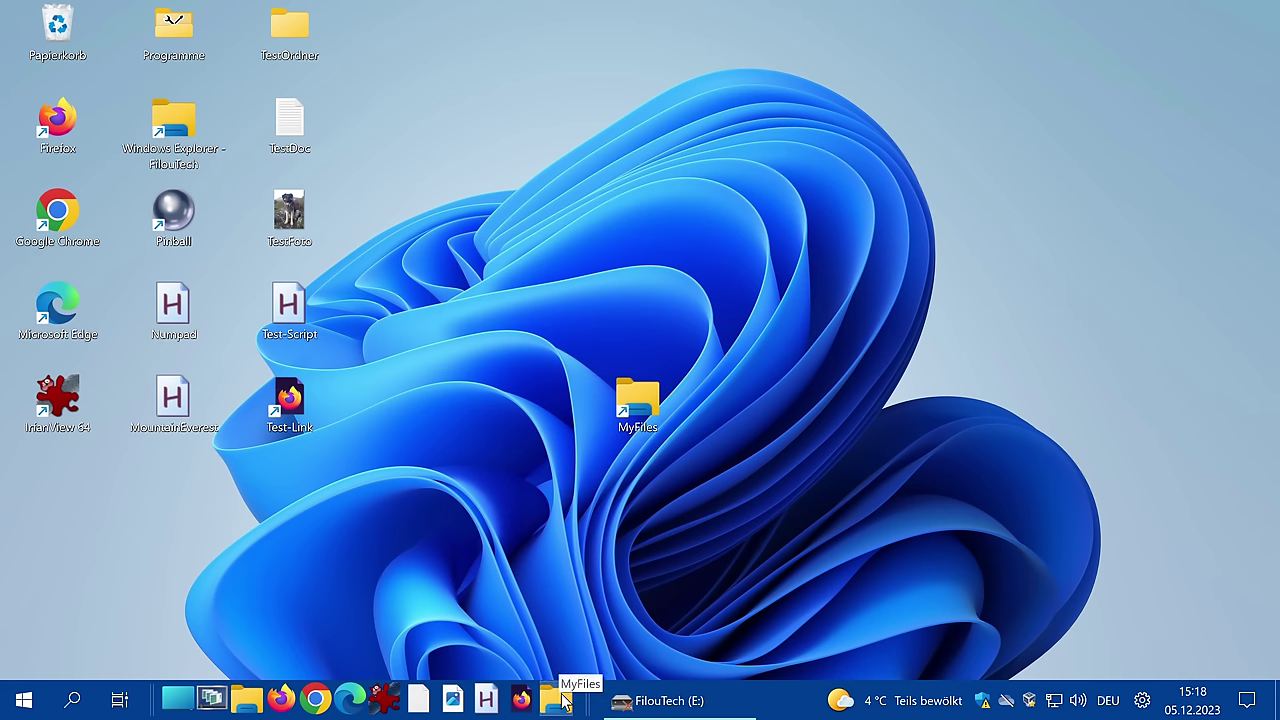
# Bring the FilouTech (E:) window back up, examine the entries in its folder tree and select the FilouTech (E:) drive there
pyautogui.click(660, 702)
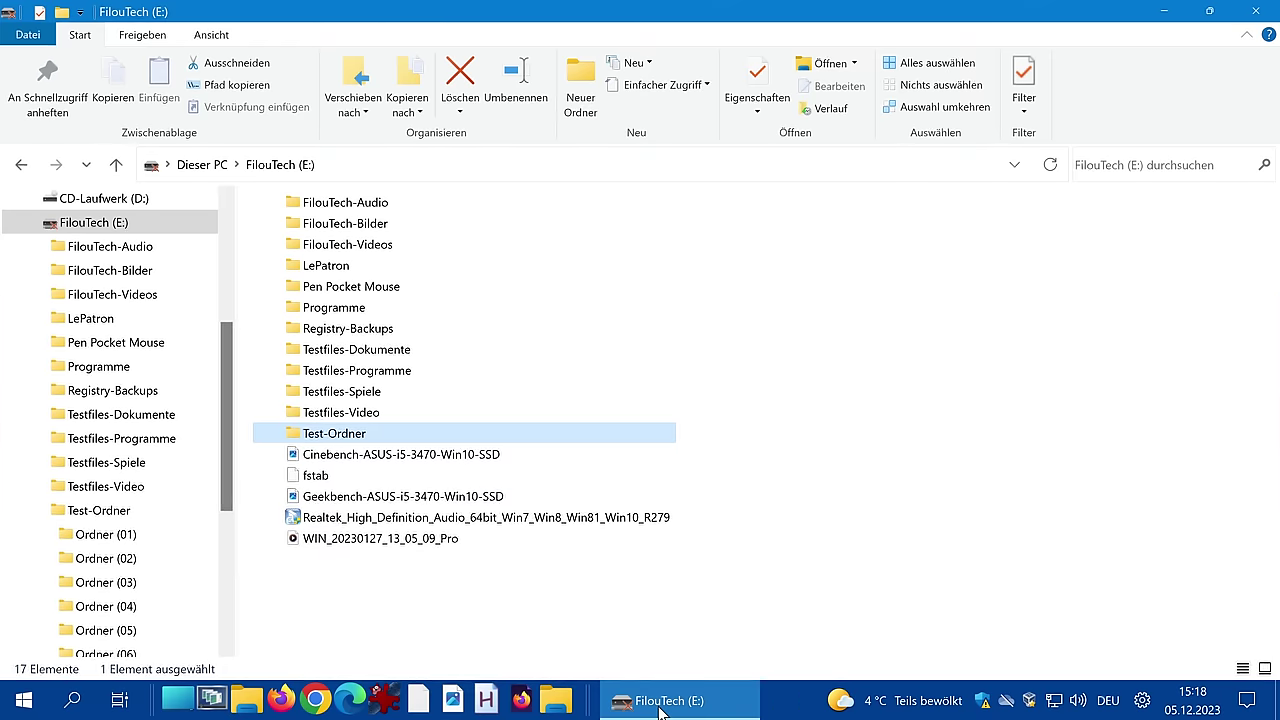
pyautogui.scroll(2, 178, 420)
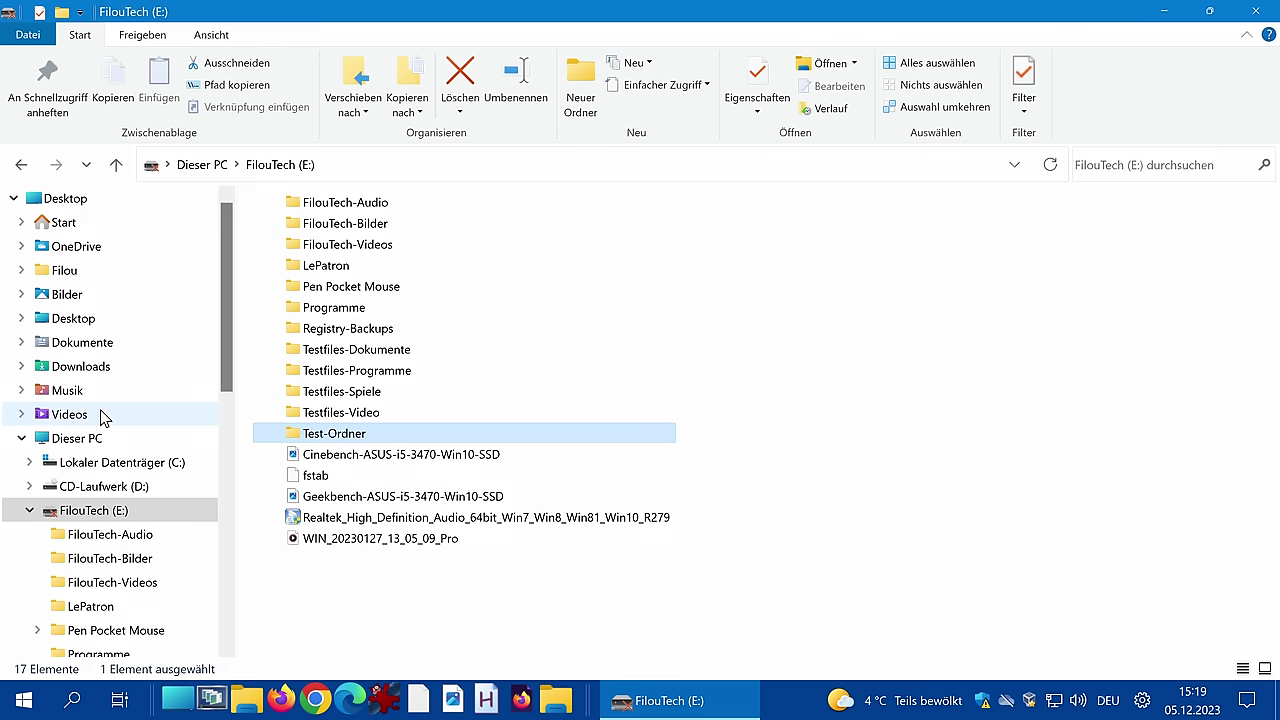
pyautogui.click(183, 505)
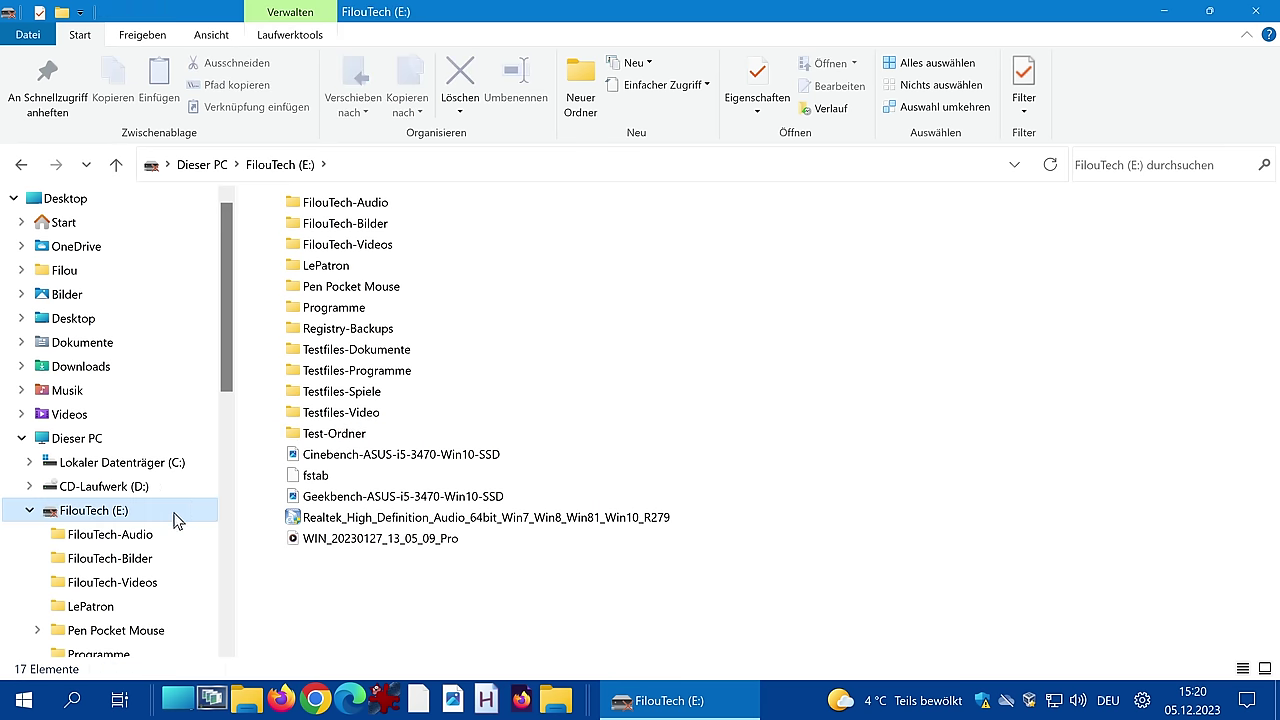
# Search Windows for regedit and start the Registrierungs-Editor with permission to make changes
pyautogui.click(84, 711)
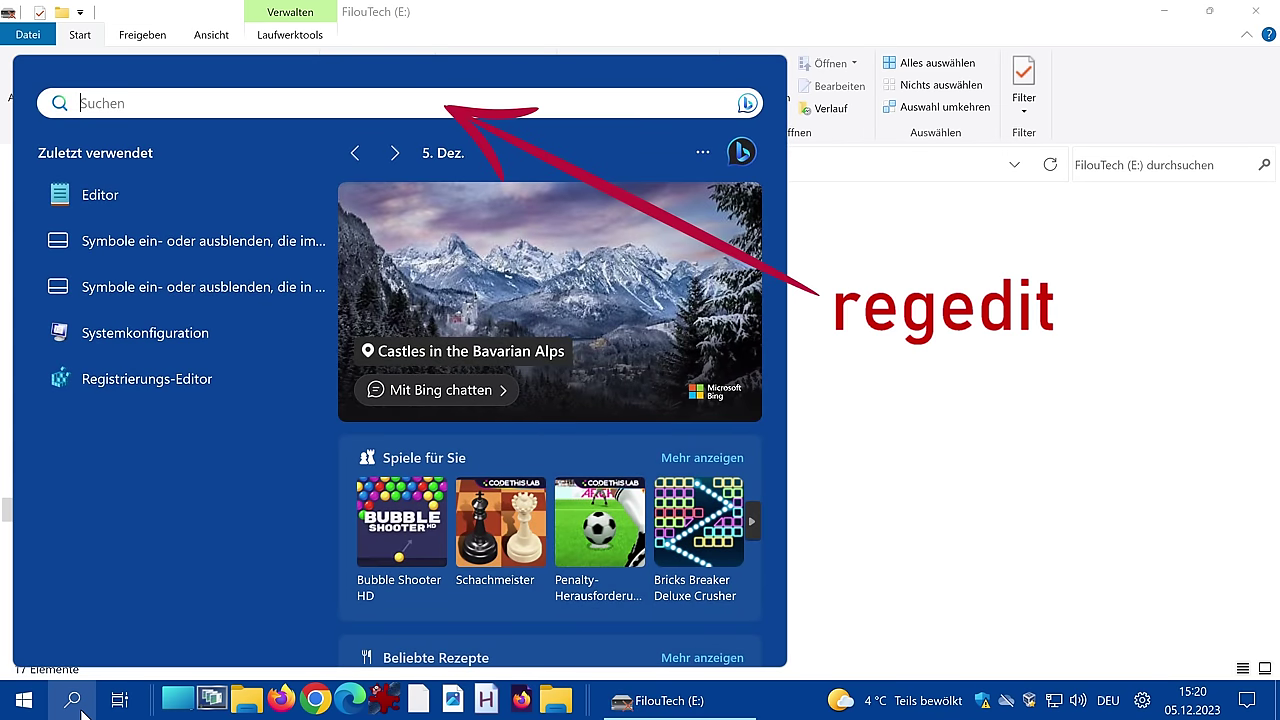
pyautogui.write('regedit')
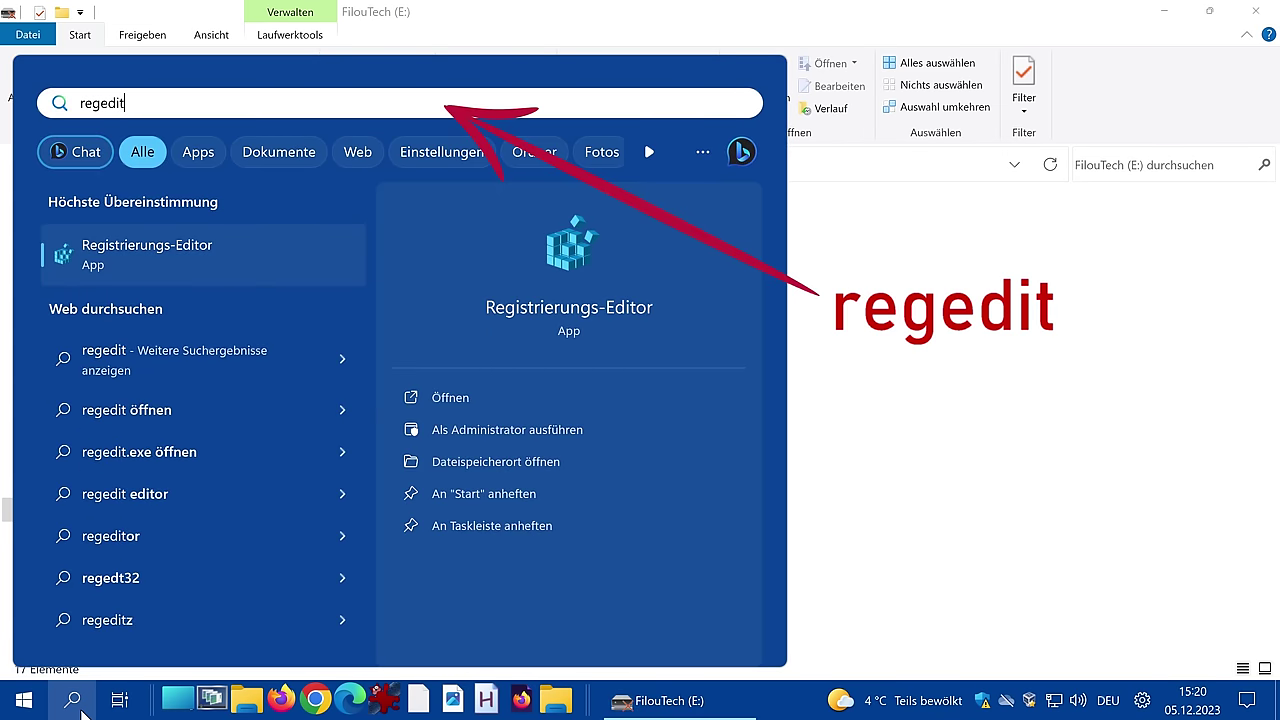
pyautogui.press('Return')
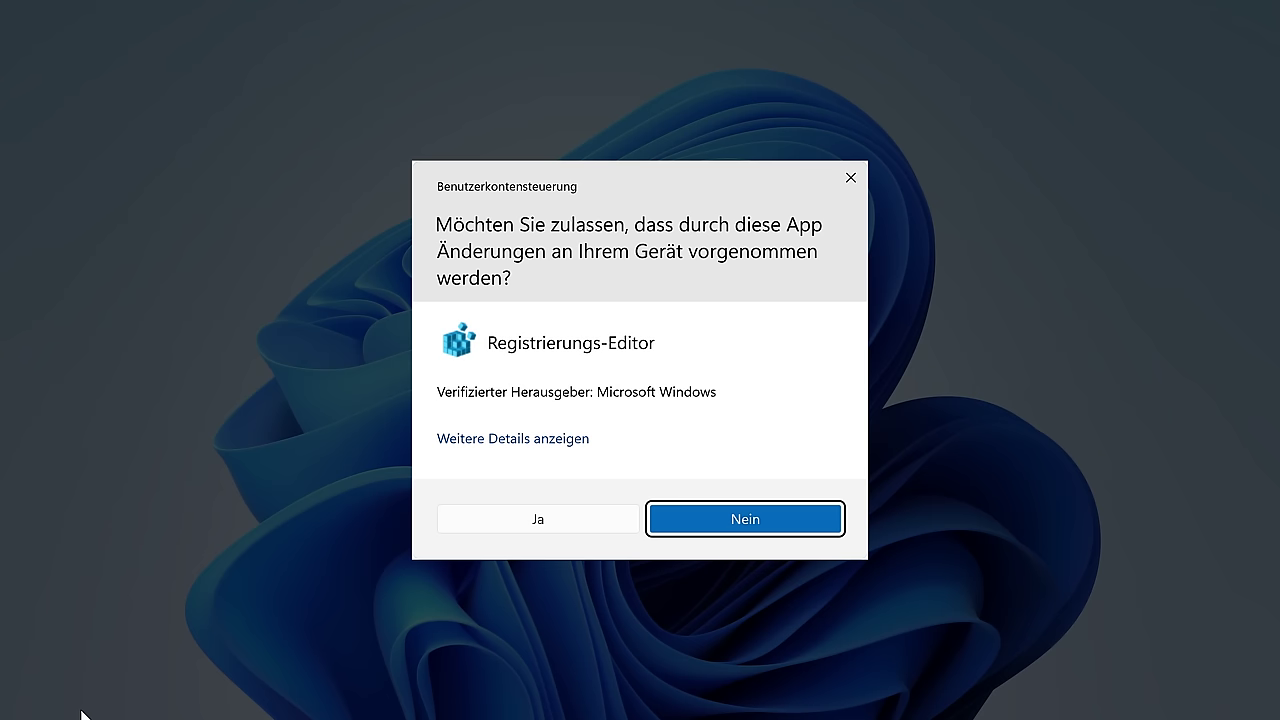
pyautogui.click(591, 530)
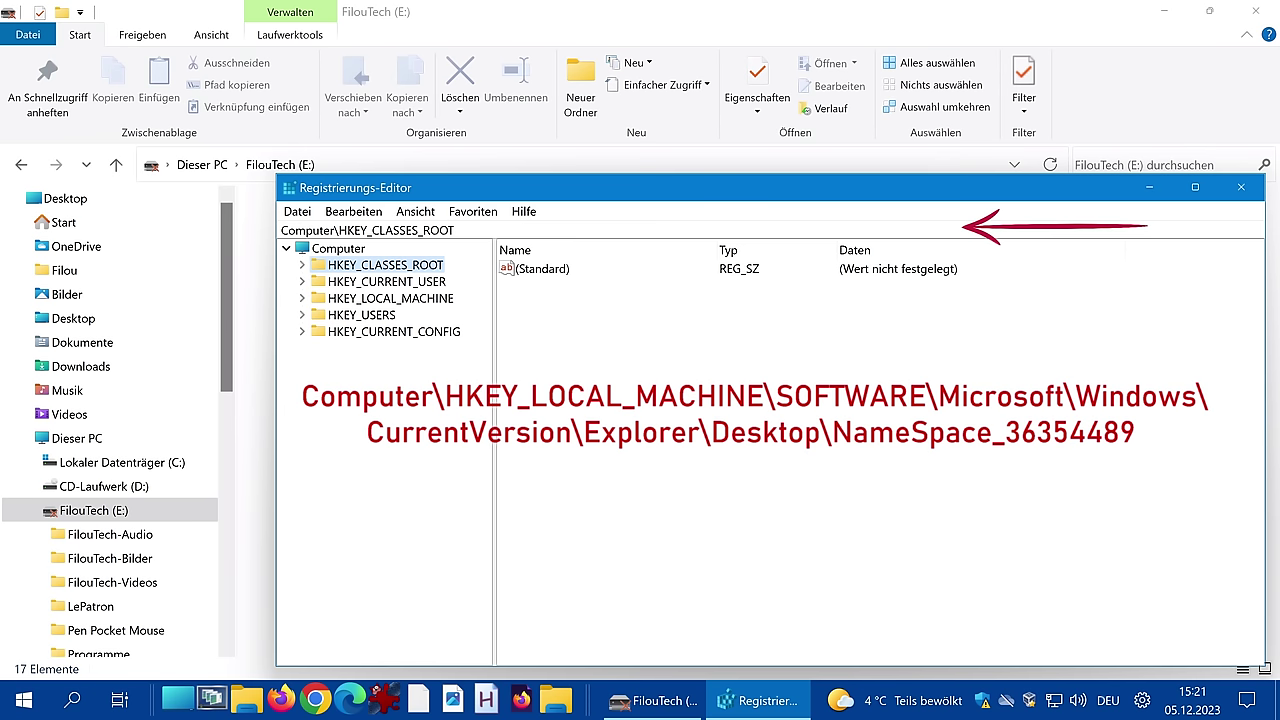
# Go to the registry key Computer\HKEY_LOCAL_MACHINE\SOFTWARE\Microsoft\Windows\CurrentVersion\Explorer\Desktop\NameSpace_36354489 and bring its subkeys into view
pyautogui.click(370, 230)
pyautogui.rightClick(307, 237)
pyautogui.click(355, 314)
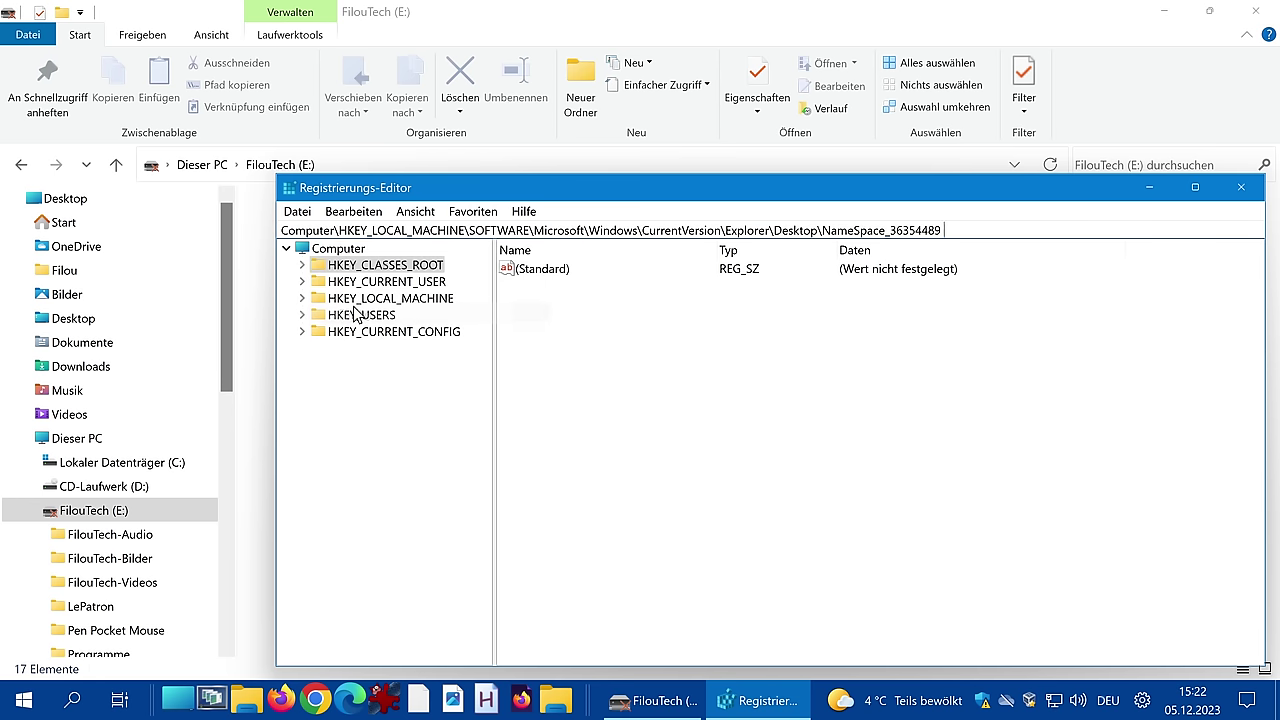
pyautogui.press('Return')
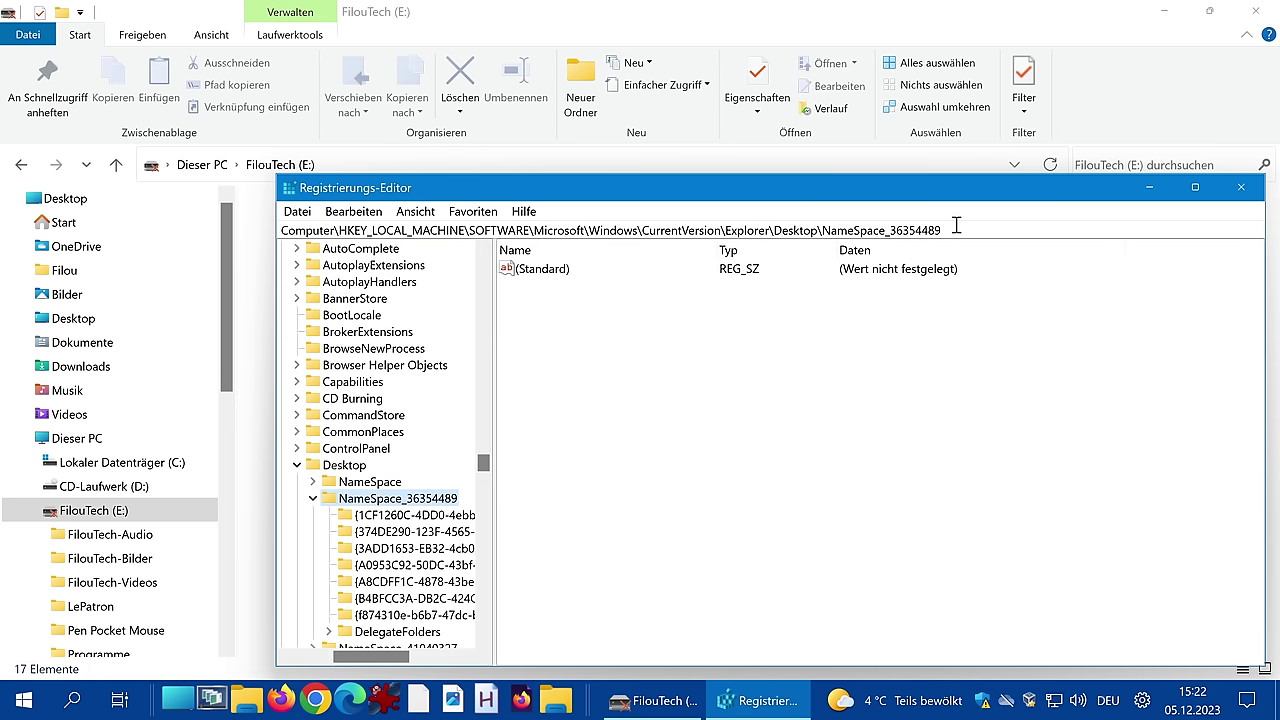
pyautogui.scroll(-3, 360, 355)
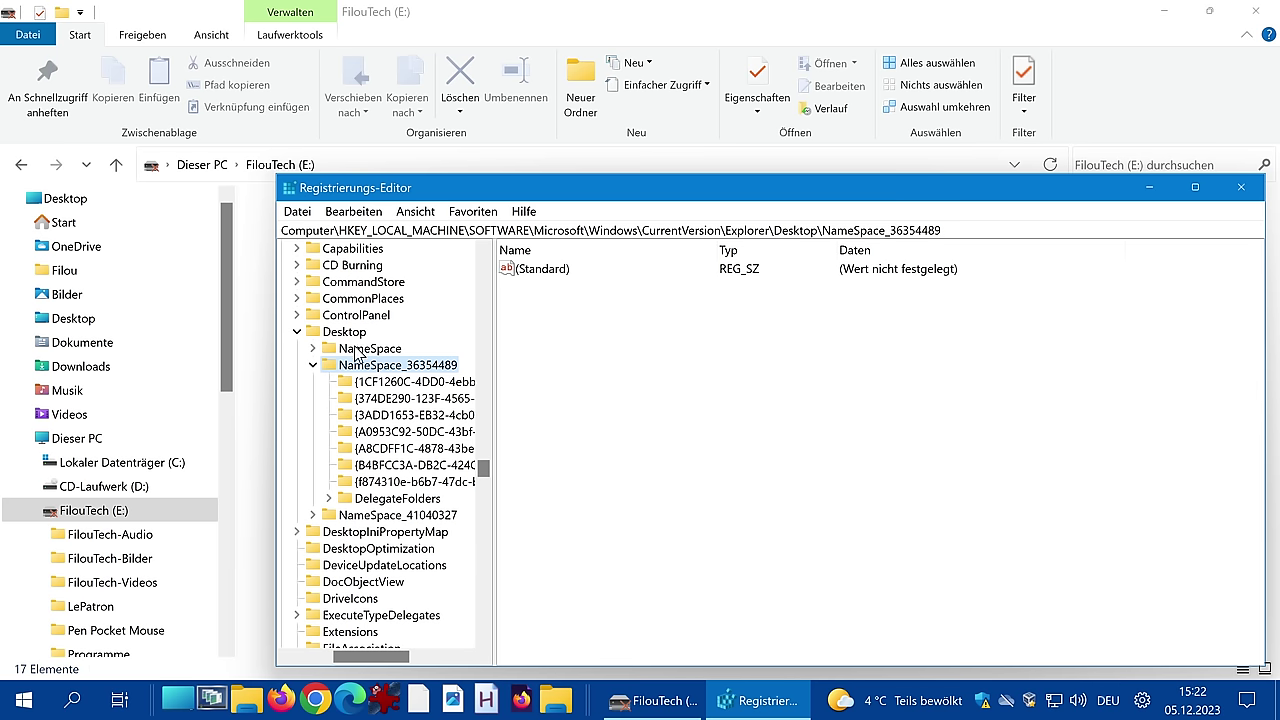
# Export the registry key NameSpace_36354489 to the Dokumente folder as BaumBackup, check the file there and return to the Registrierungs-Editor
pyautogui.rightClick(428, 372)
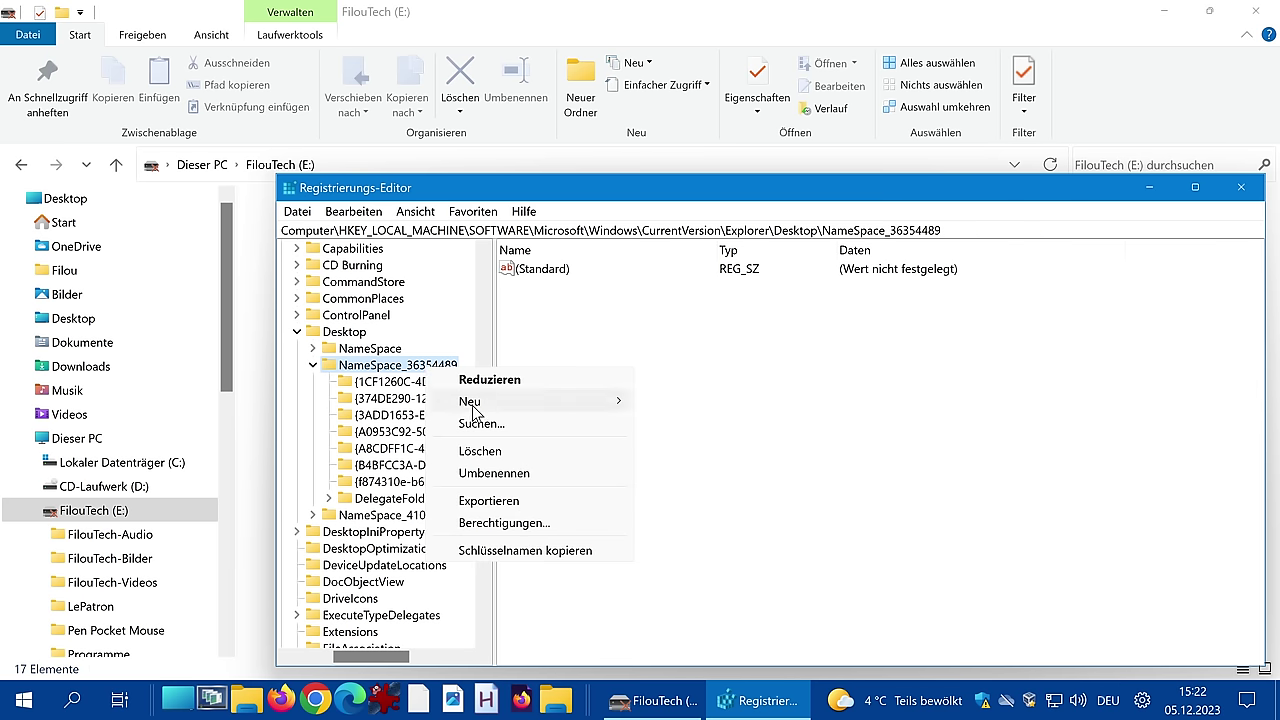
pyautogui.click(521, 501)
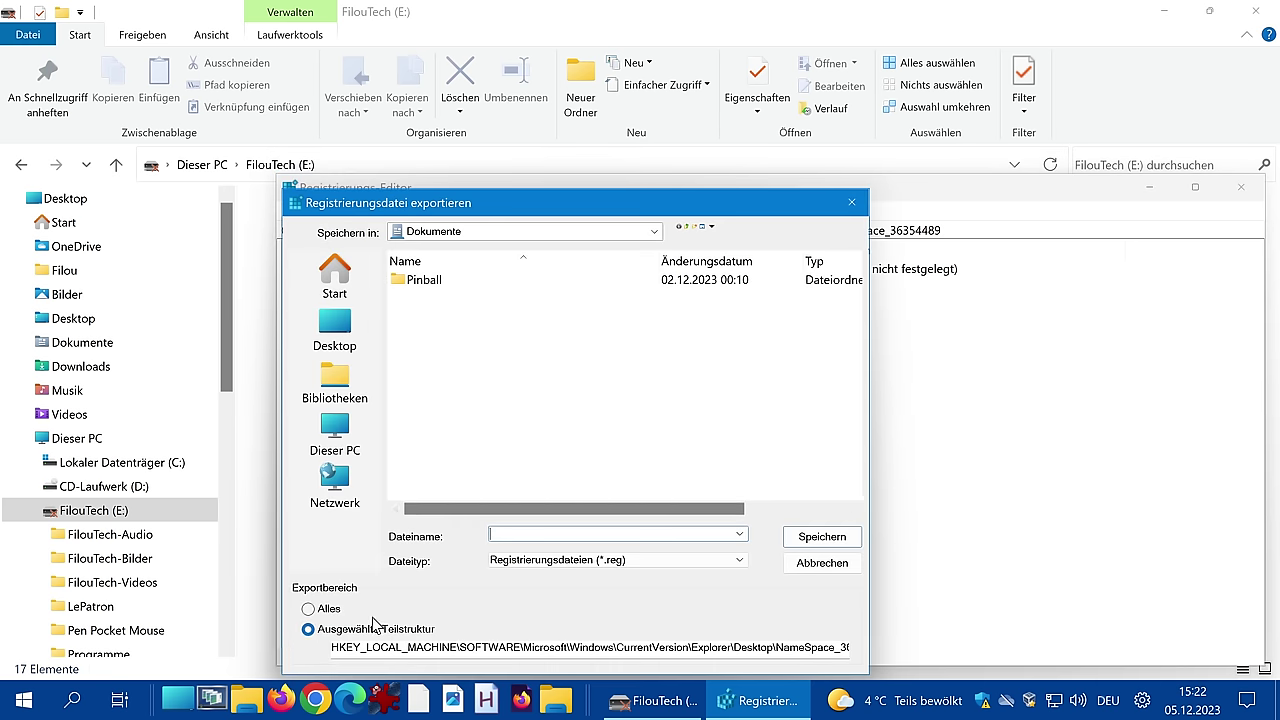
pyautogui.write('BaumBackup')
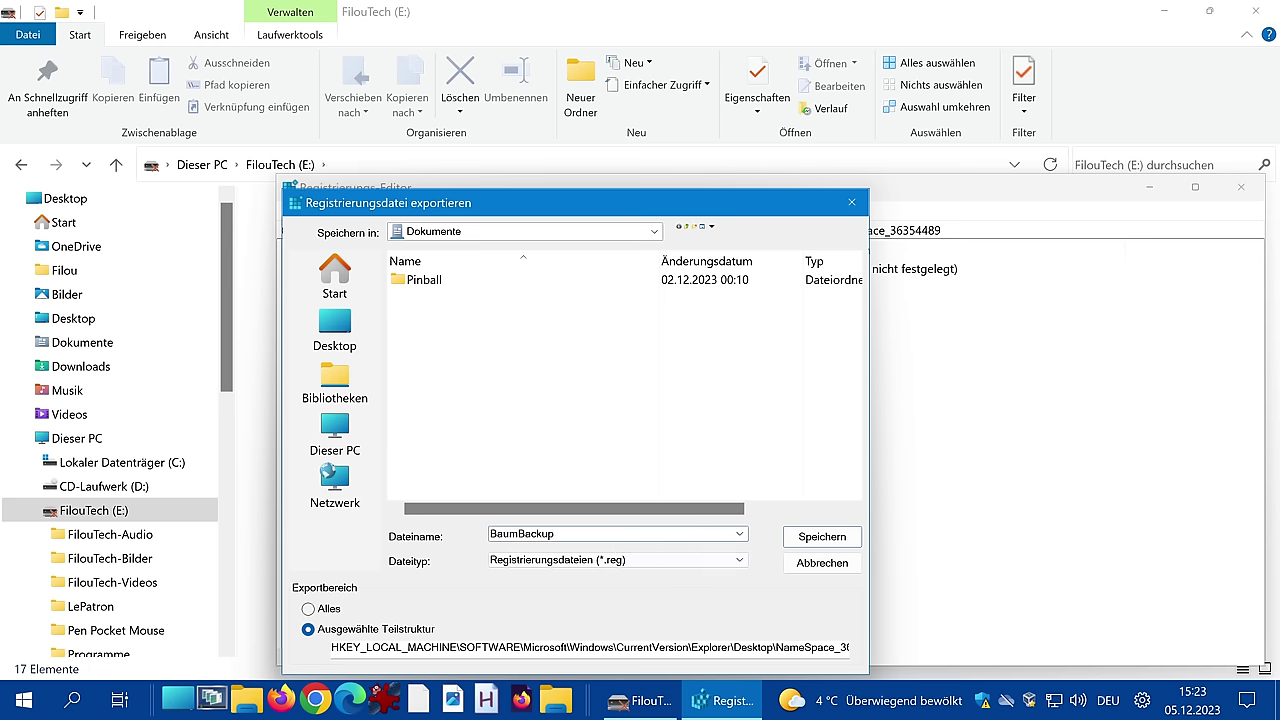
pyautogui.click(460, 231)
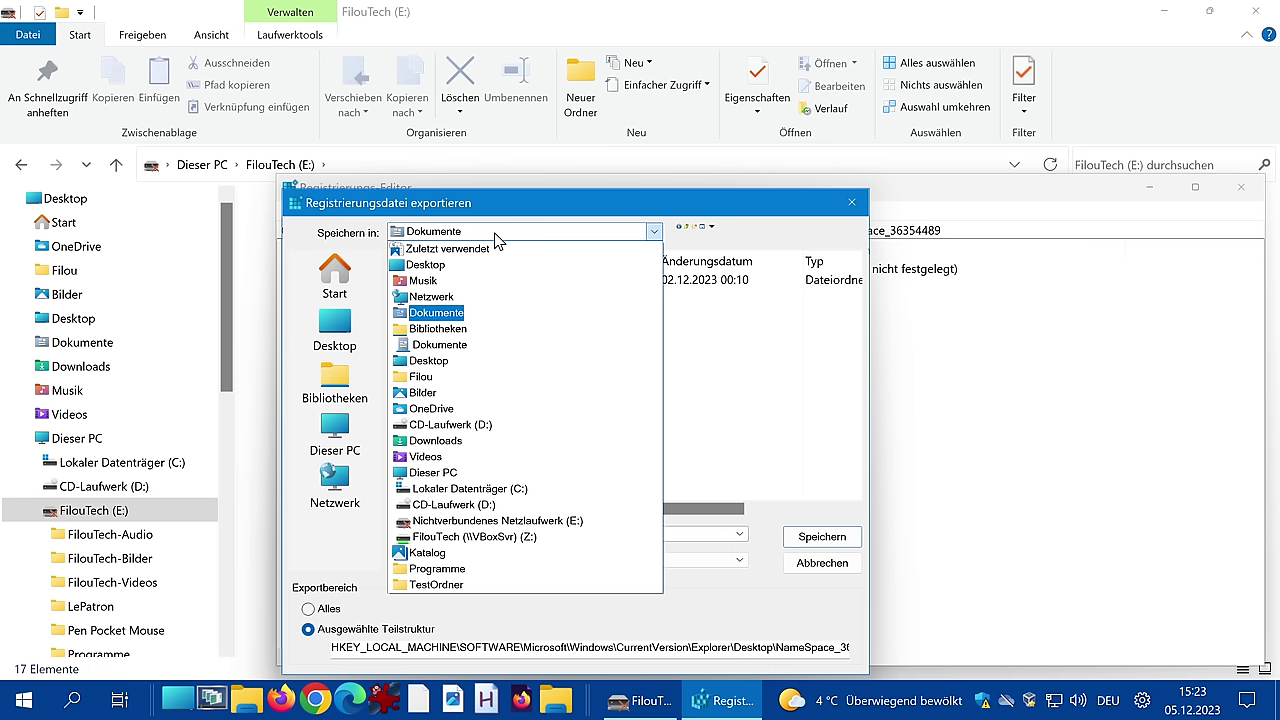
pyautogui.click(447, 320)
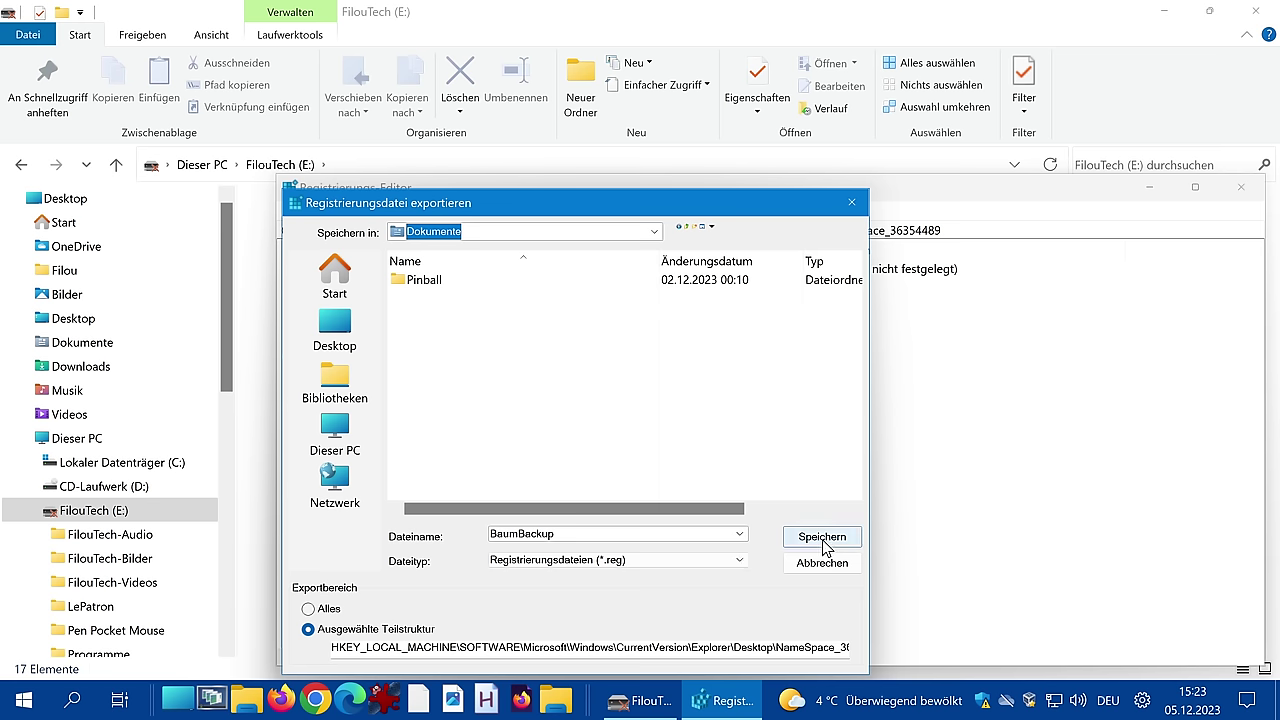
pyautogui.click(822, 537)
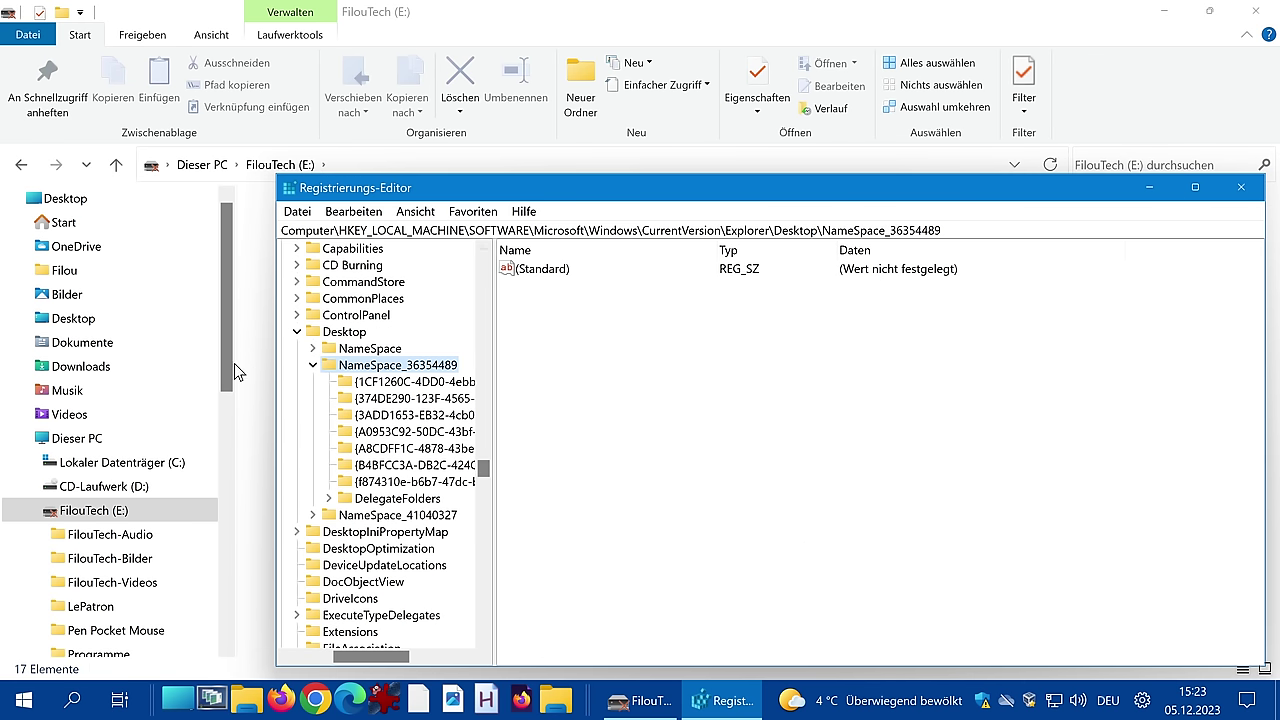
pyautogui.click(112, 350)
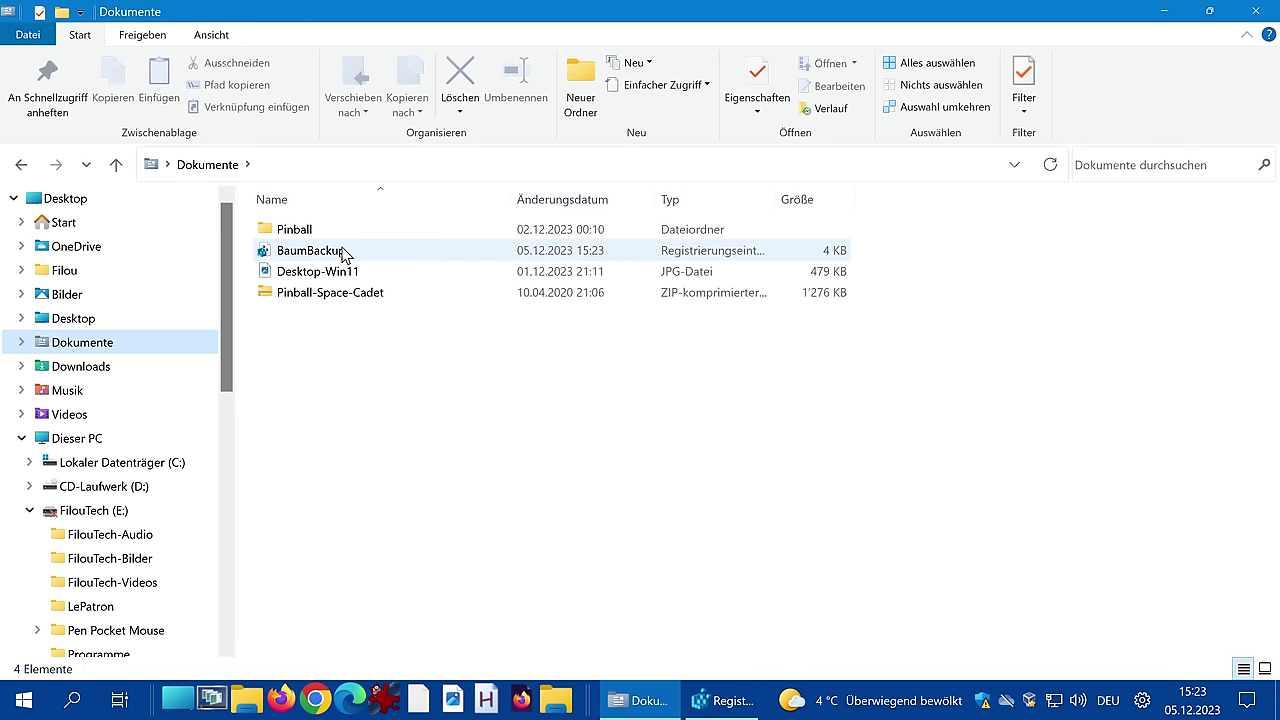
pyautogui.hotkey('alt', 'Tab')
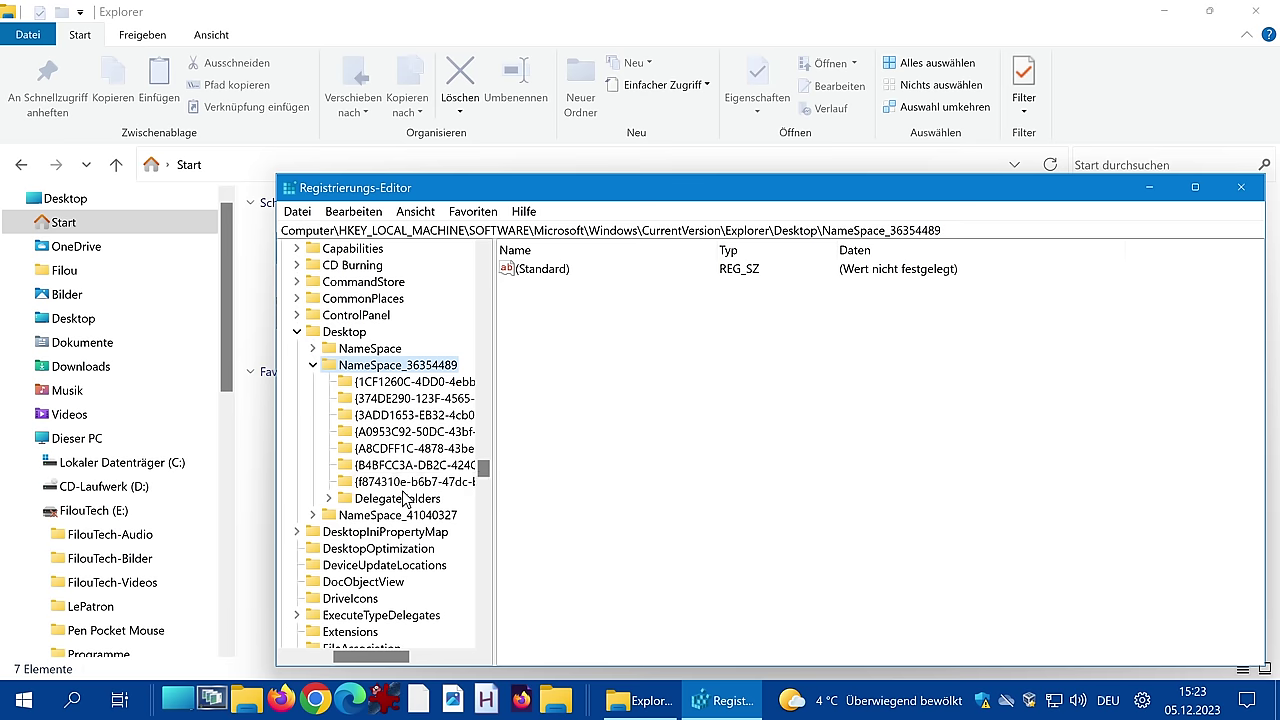
# Delete the NameSpace_36354489 subkeys beginning {1CF1260C and {374DE290, which stand for the Musik and Downloads folders
pyautogui.rightClick(419, 385)
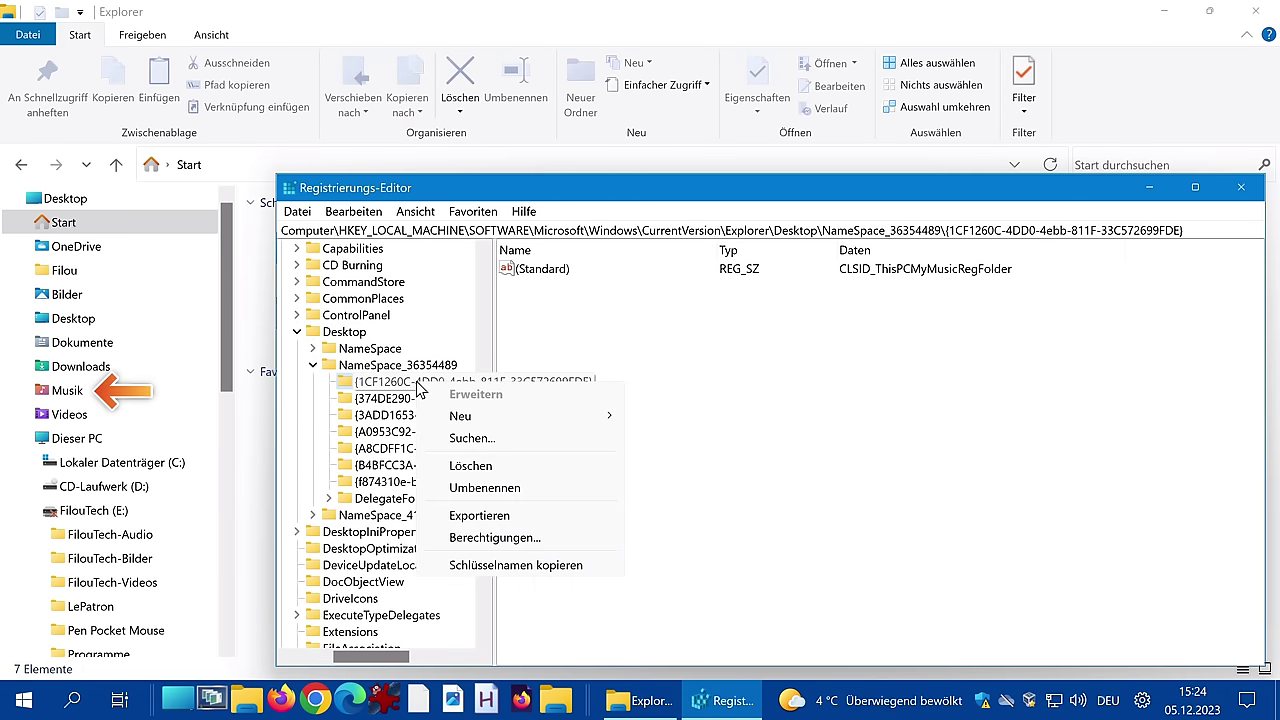
pyautogui.click(455, 475)
pyautogui.click(766, 350)
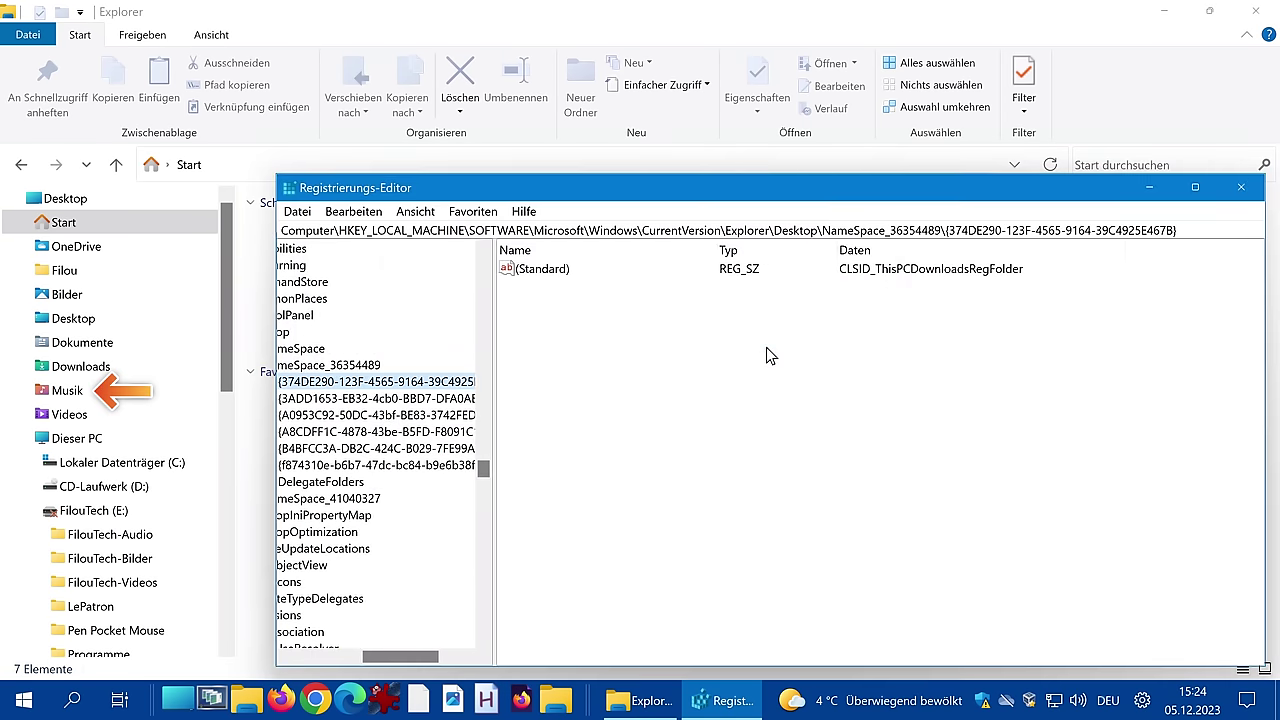
pyautogui.rightClick(446, 381)
pyautogui.click(473, 468)
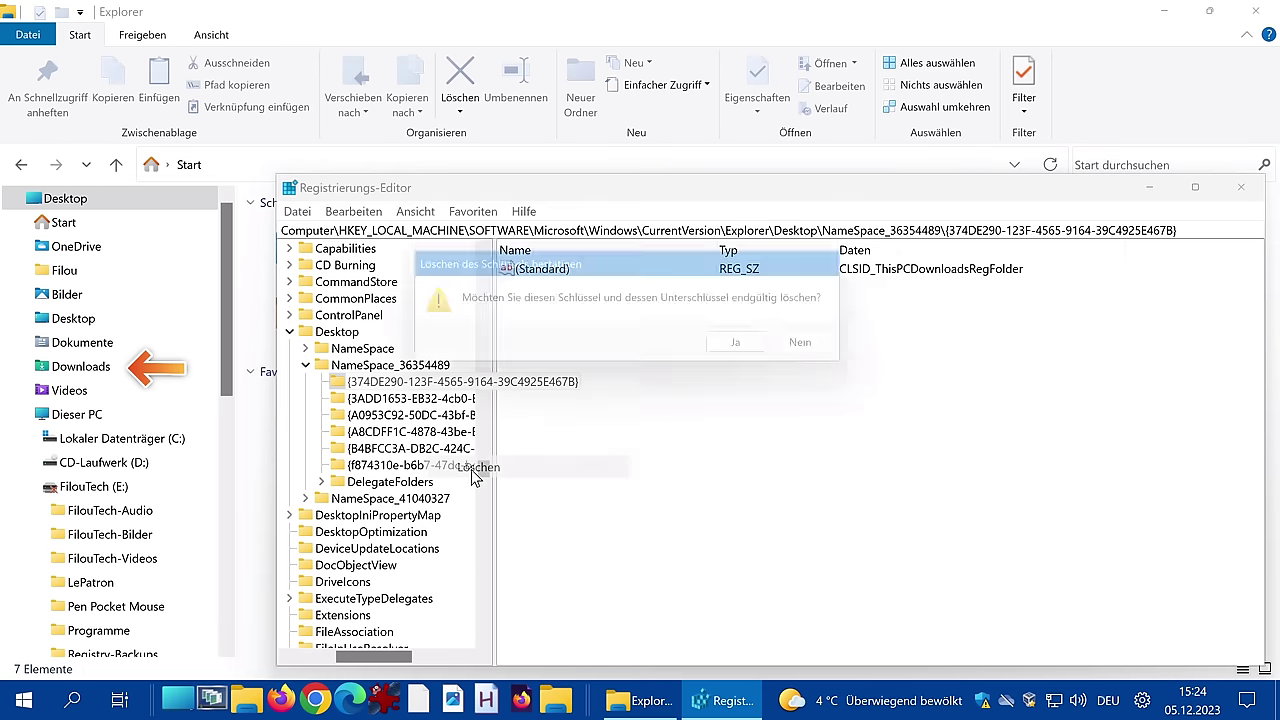
pyautogui.click(754, 349)
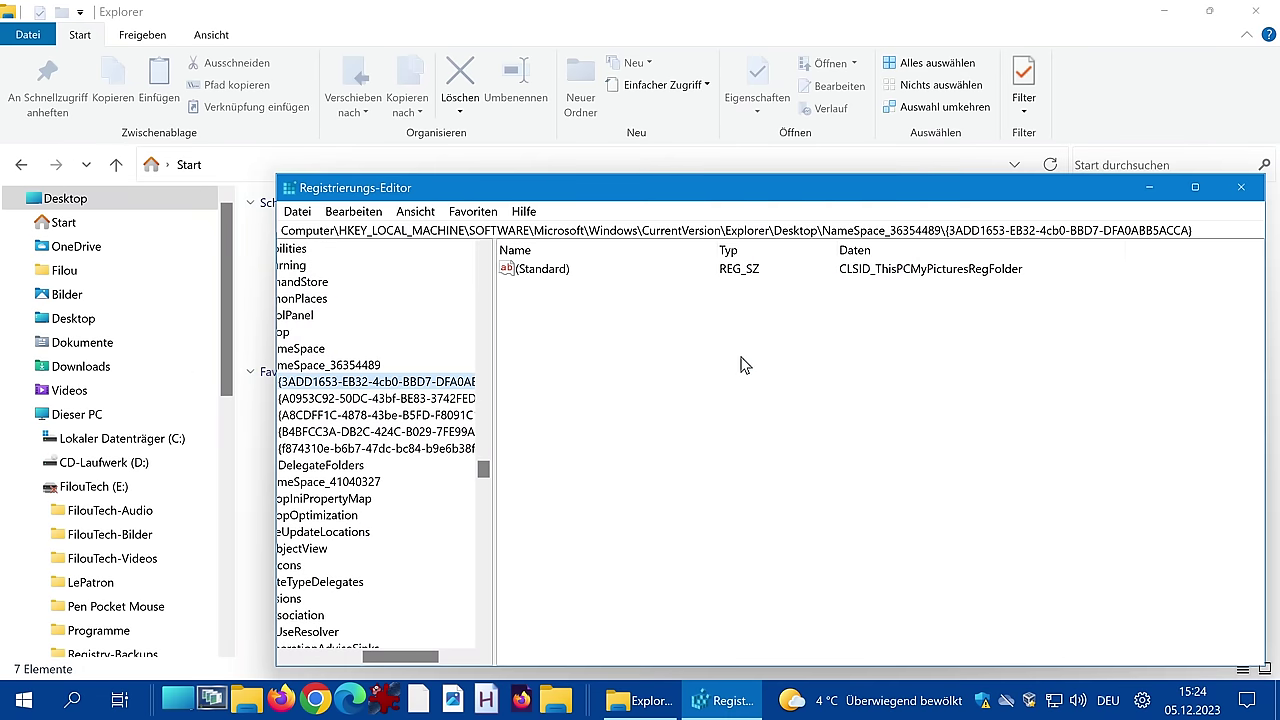
# Delete the NameSpace_36354489 subkeys beginning {3ADD1653 and {A0953C92, which stand for the Bilder and Videos folders
pyautogui.rightClick(430, 382)
pyautogui.click(483, 467)
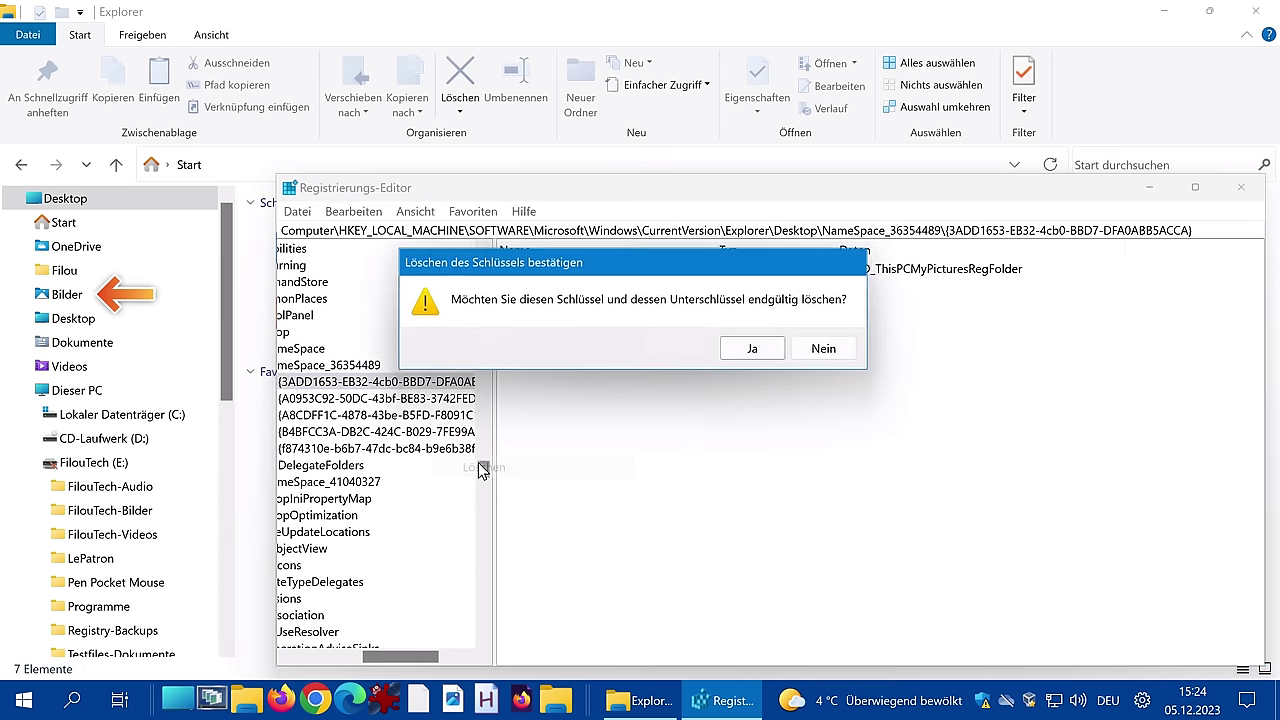
pyautogui.click(751, 350)
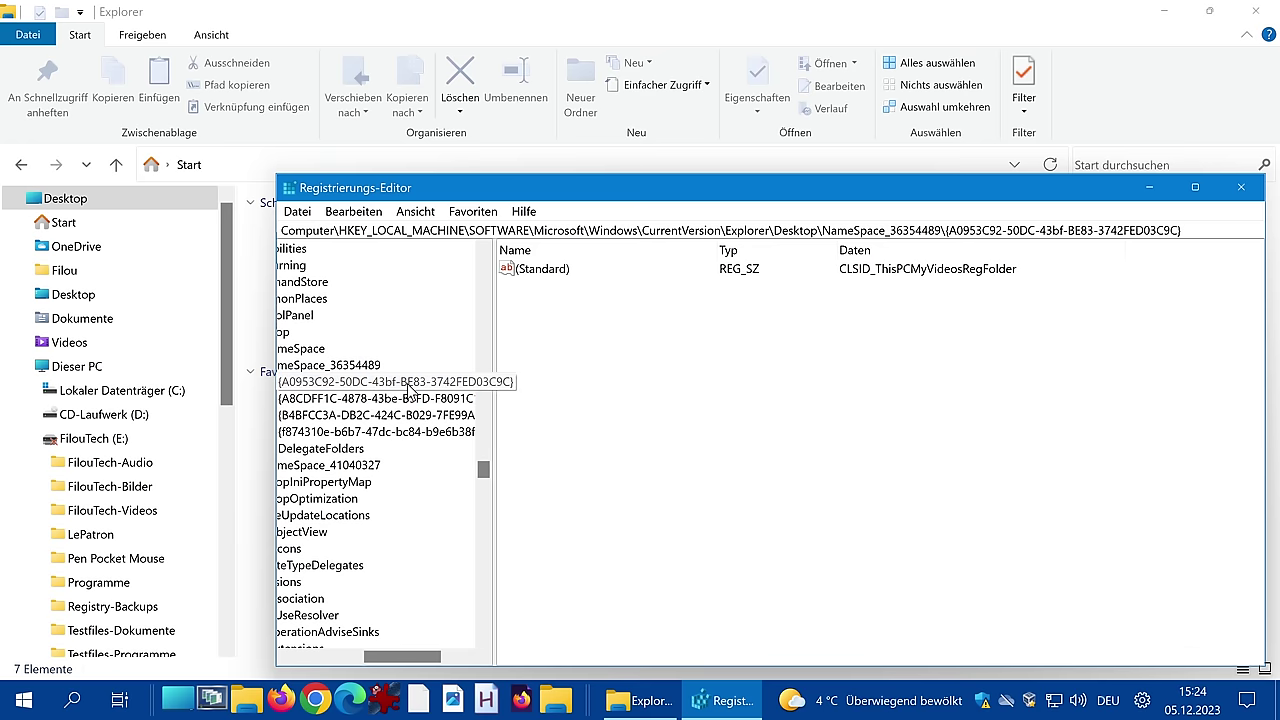
pyautogui.rightClick(420, 384)
pyautogui.click(478, 467)
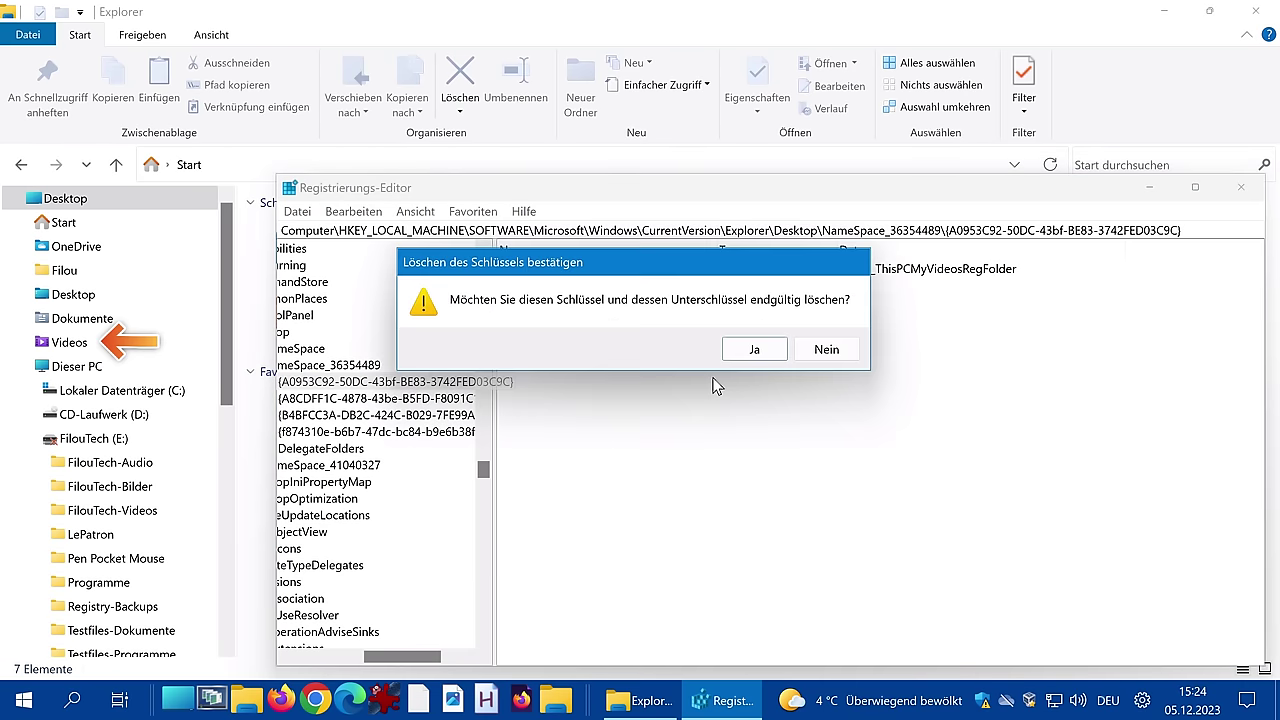
pyautogui.click(754, 349)
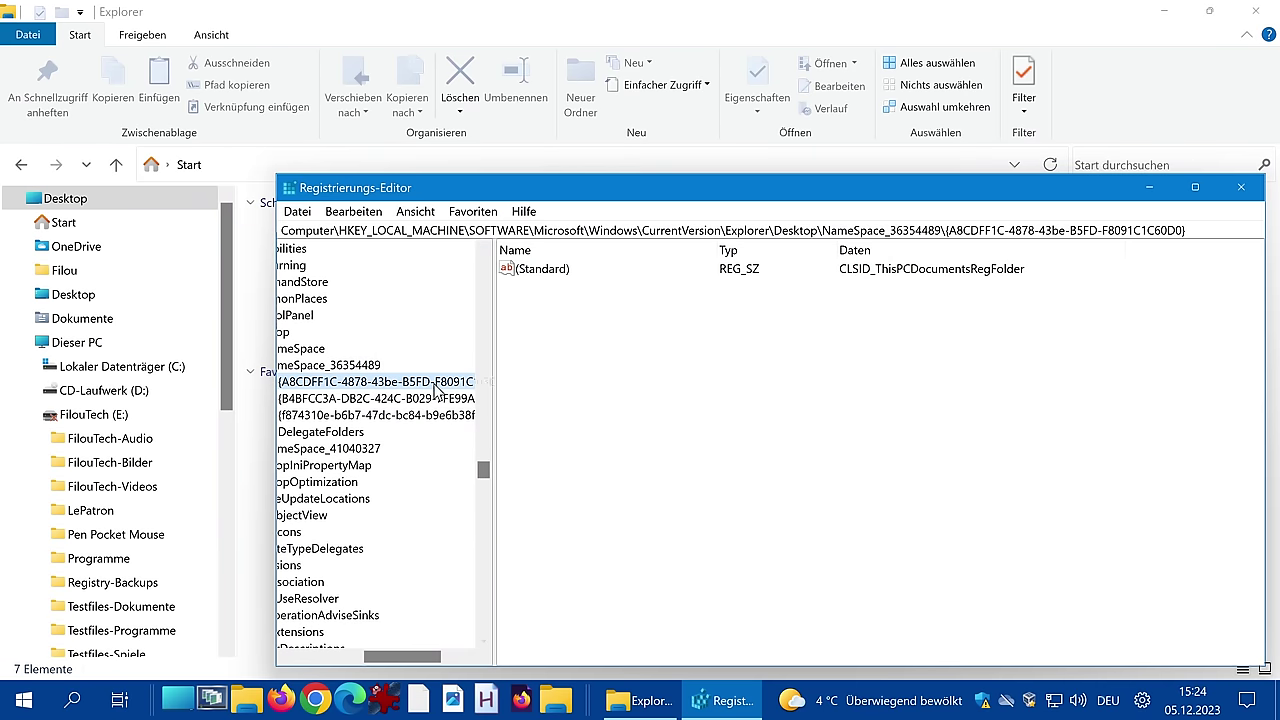
# Delete the subkeys {A8CDFF1C and {B4BFCC3A for Dokumente and Desktop, plus all remaining subkeys of NameSpace_36354489
pyautogui.rightClick(435, 390)
pyautogui.click(490, 466)
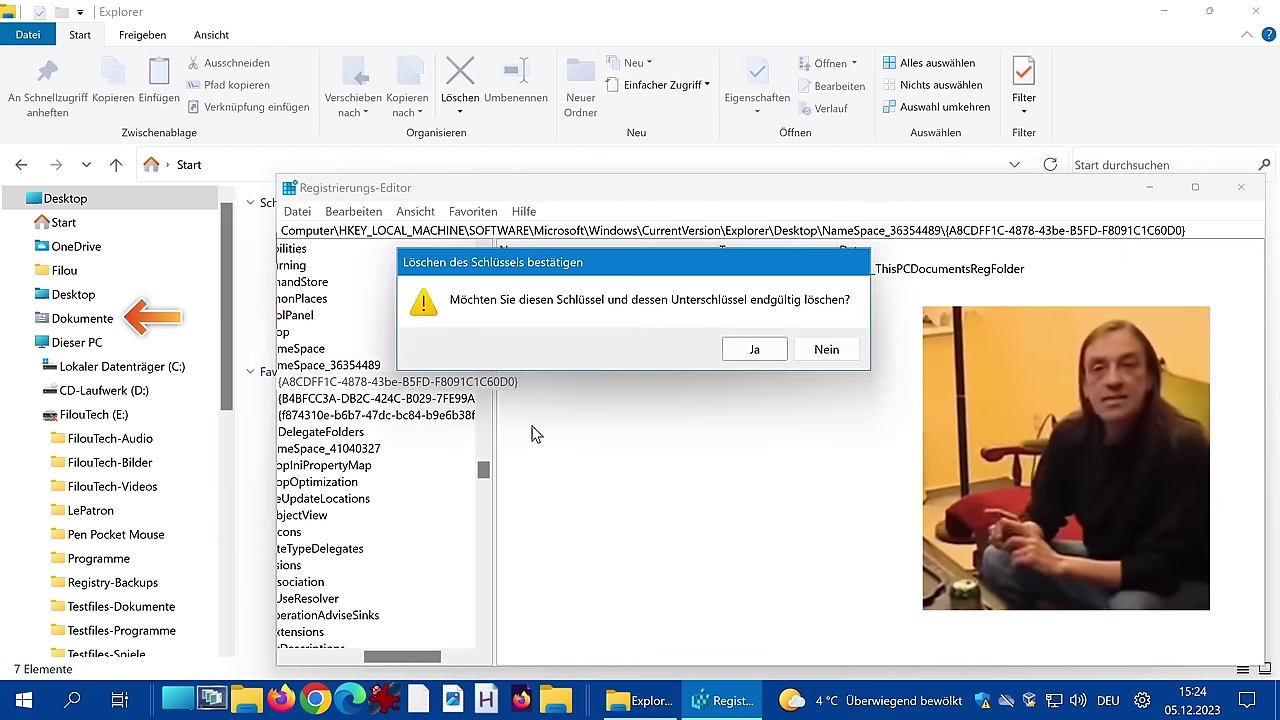
pyautogui.click(754, 349)
pyautogui.rightClick(433, 388)
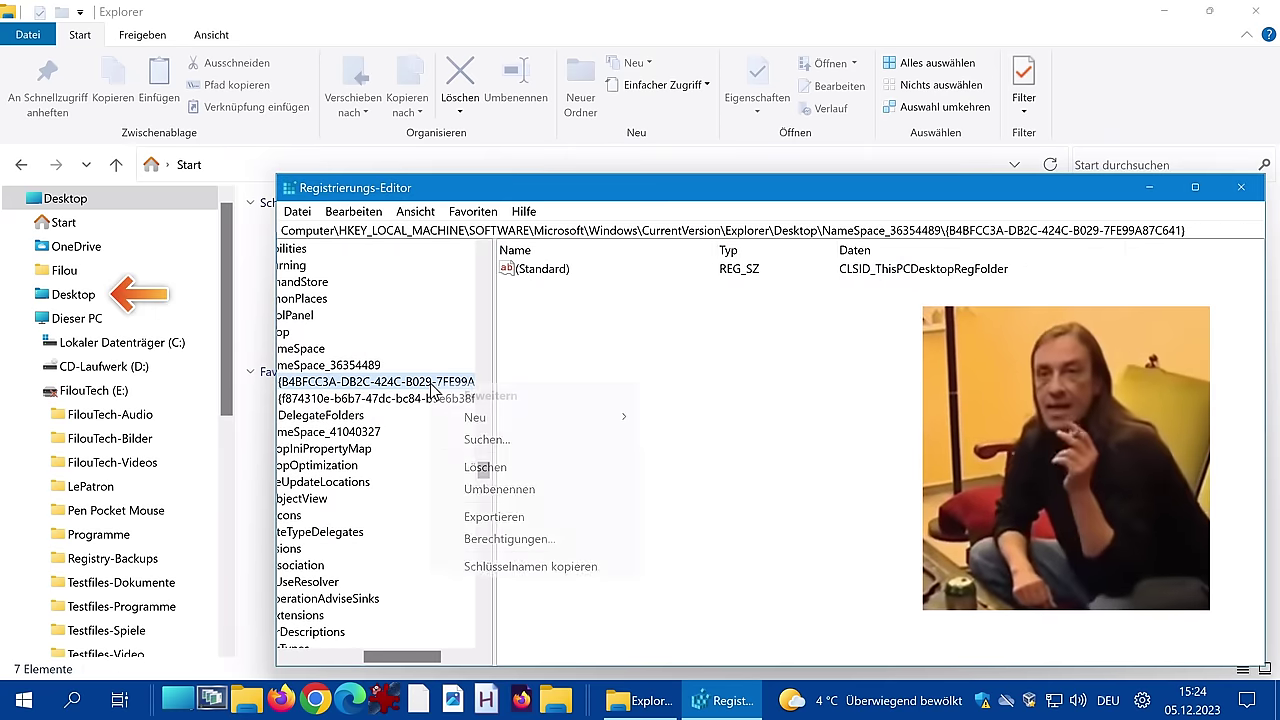
pyautogui.click(514, 463)
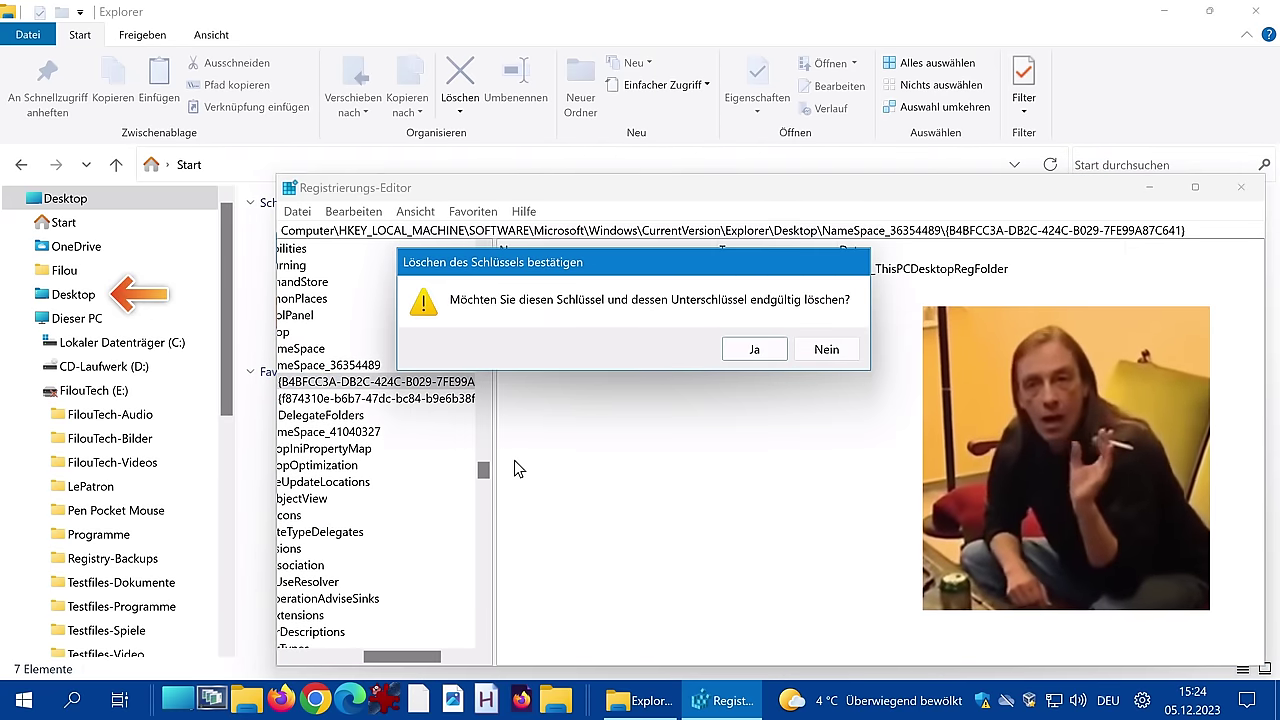
pyautogui.click(754, 349)
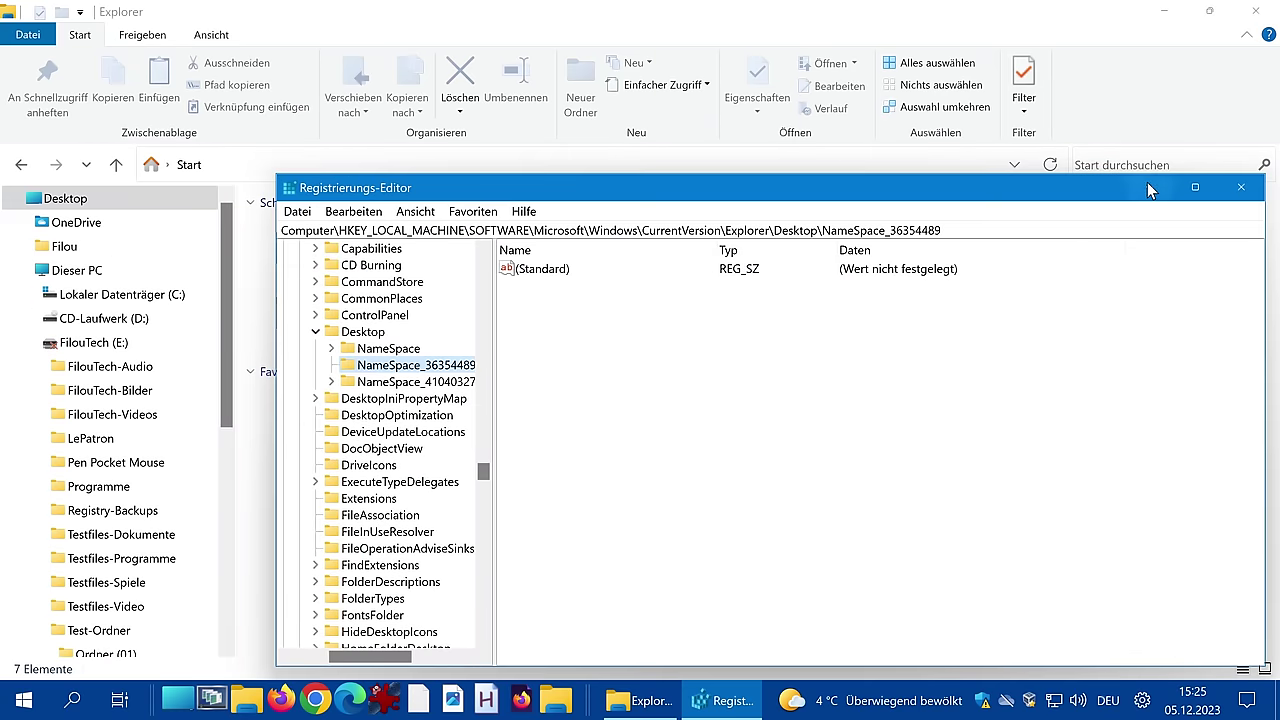
# Minimise the Registrierungs-Editor, examine the whole folder tree in the FilouTech (E:) window and look into Bibliotheken
pyautogui.click(1147, 187)
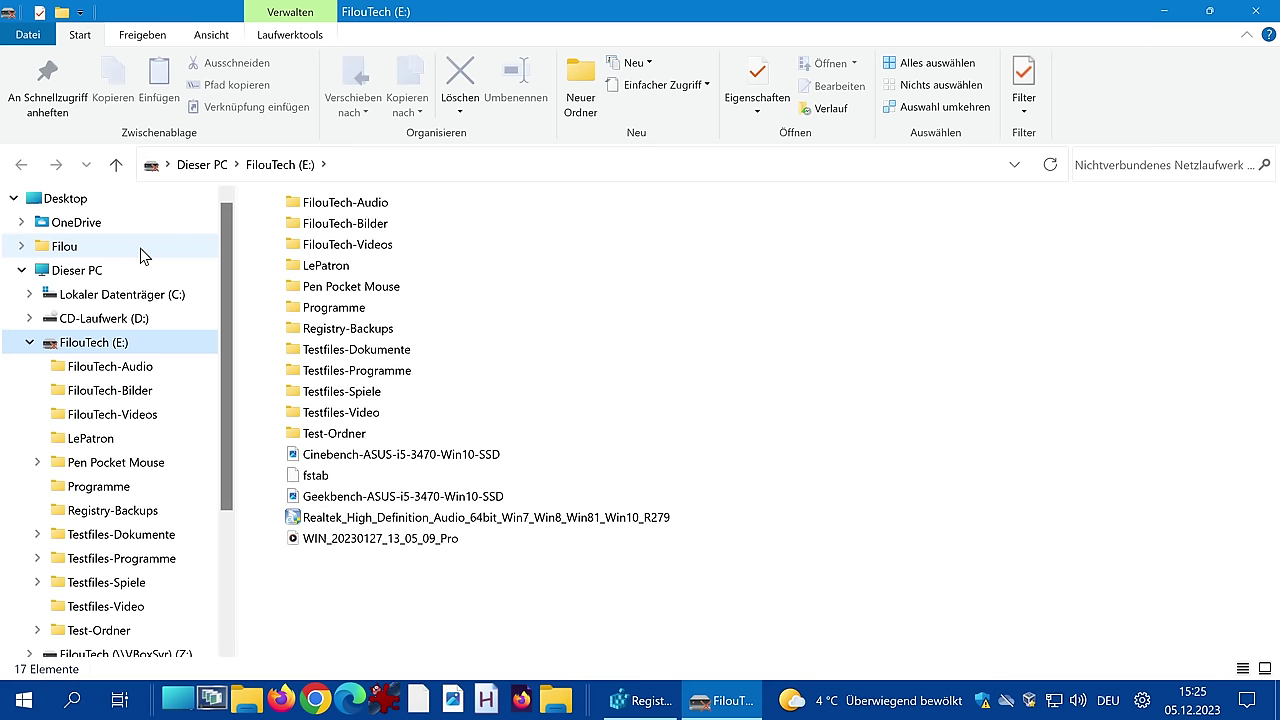
pyautogui.scroll(-3, 130, 255)
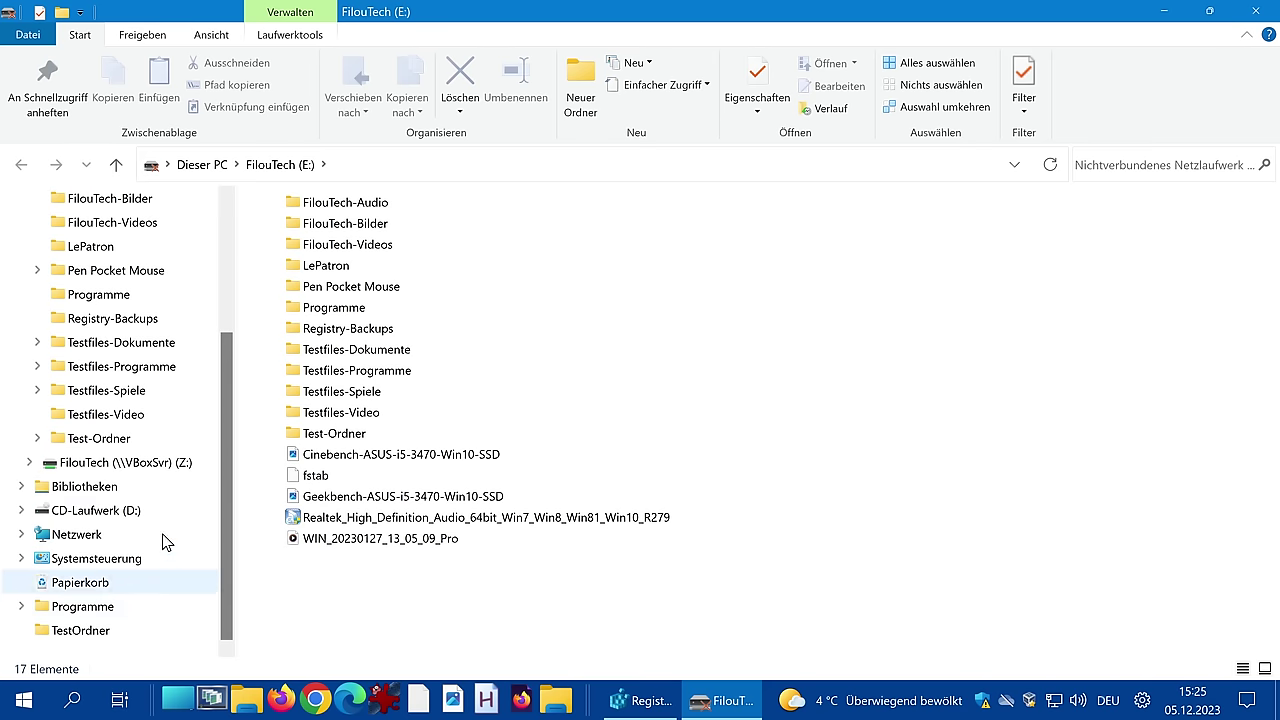
pyautogui.scroll(3, 157, 366)
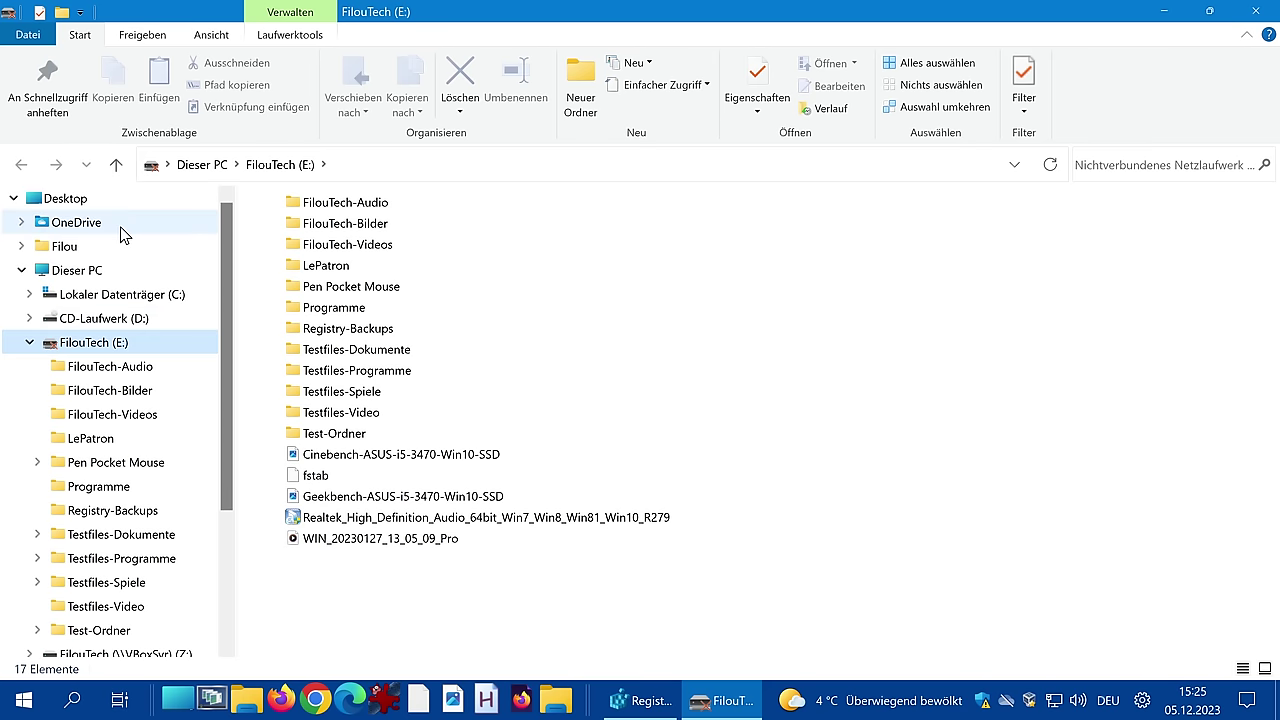
pyautogui.scroll(-2, 130, 342)
pyautogui.scroll(-1, 130, 342)
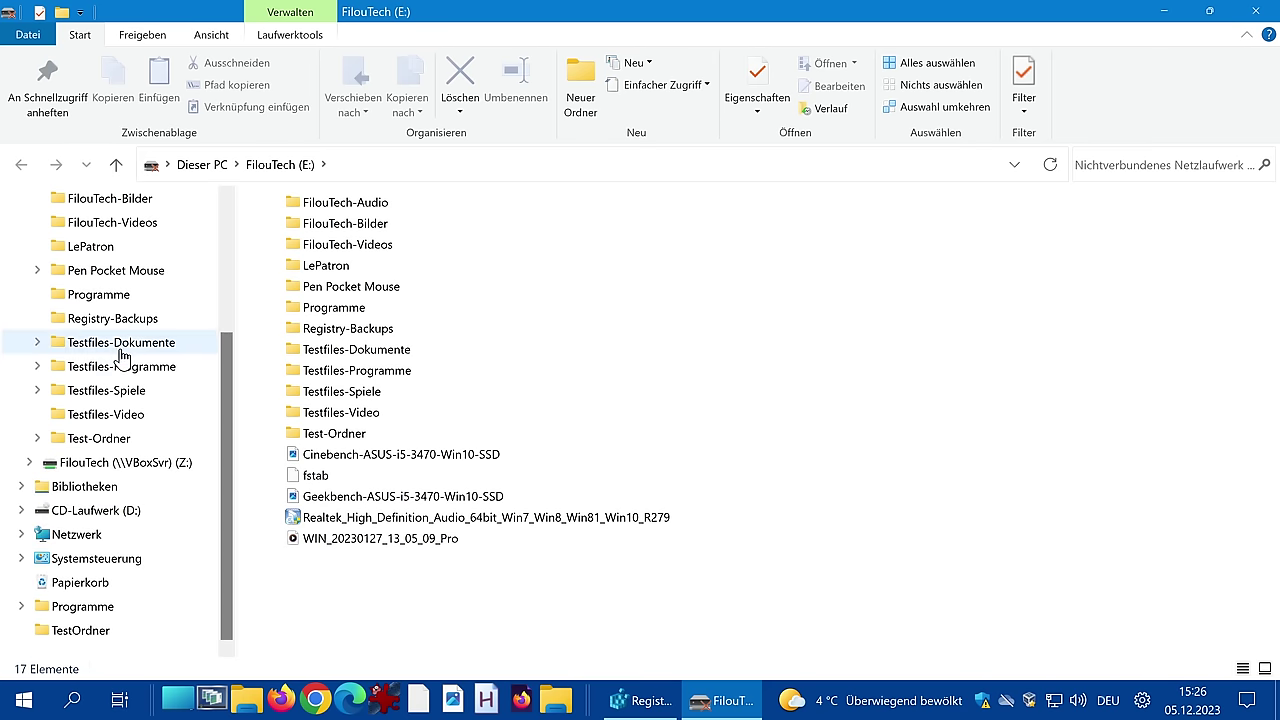
pyautogui.click(100, 488)
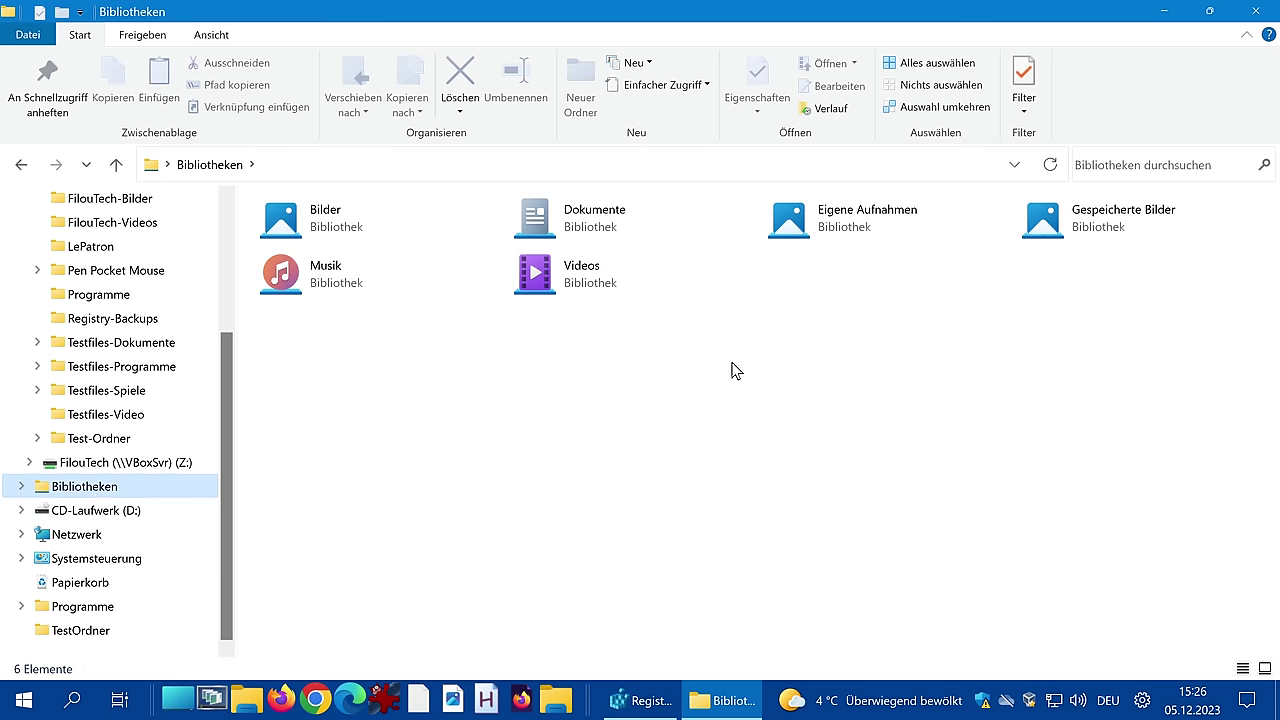
pyautogui.scroll(3, 222, 314)
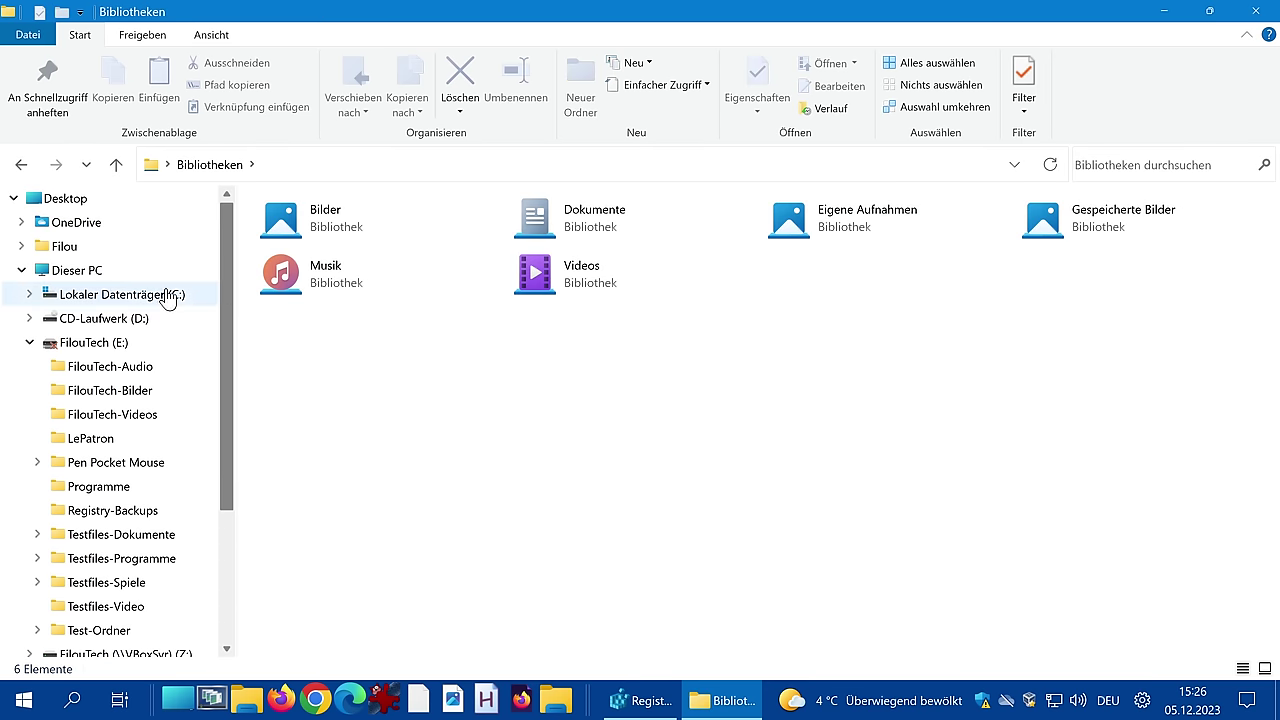
# Open Dokumente inside the user folder and merge BaumBackup into the registry, allowing the changes
pyautogui.click(68, 248)
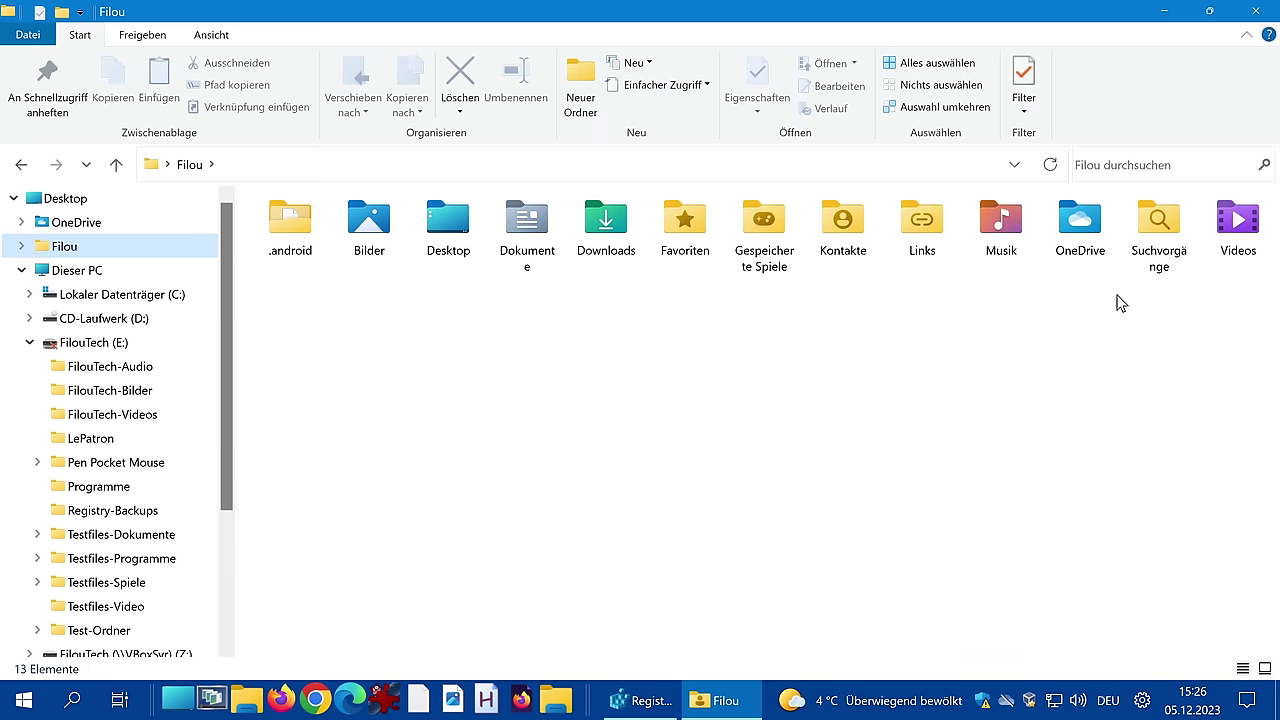
pyautogui.doubleClick(543, 233)
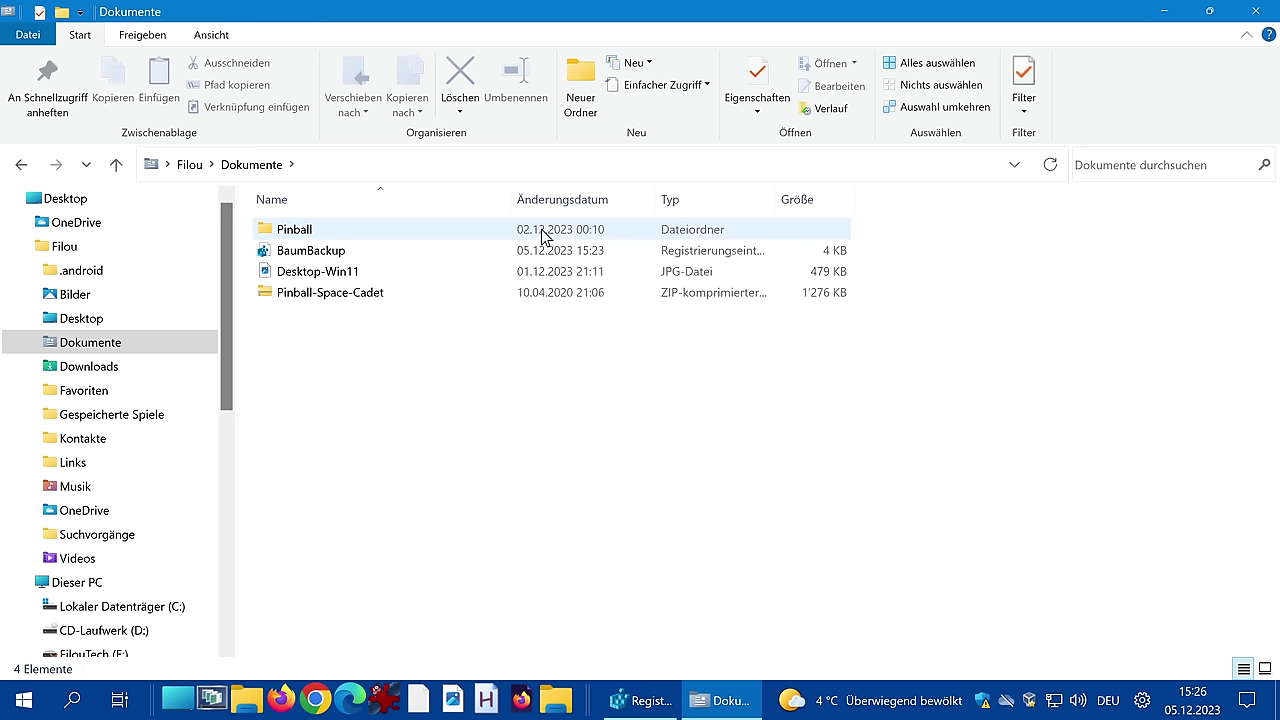
pyautogui.click(330, 256)
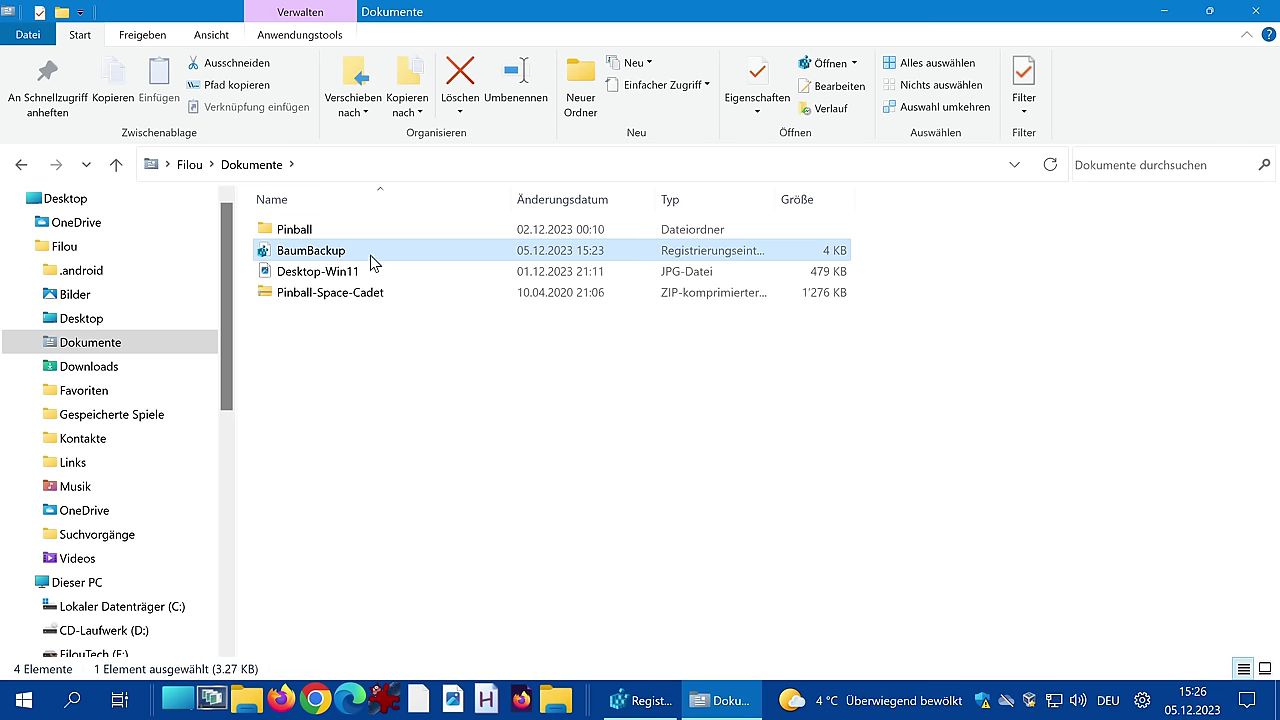
pyautogui.doubleClick(314, 252)
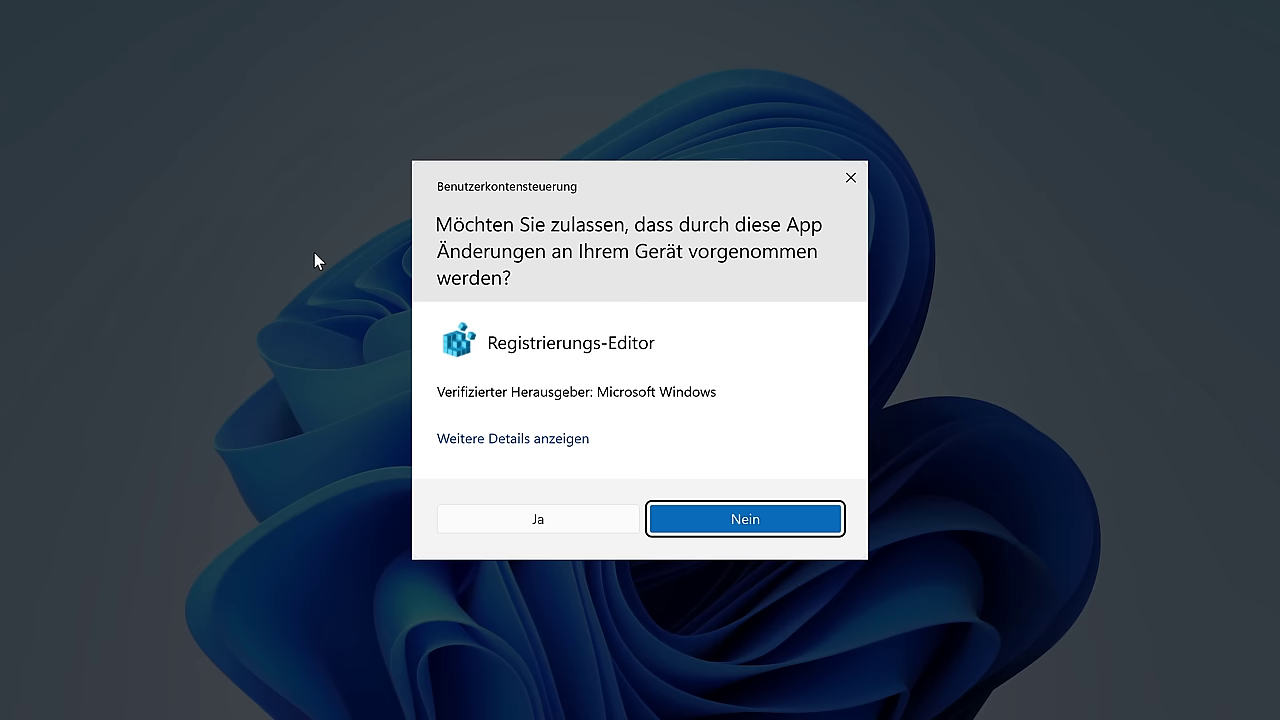
pyautogui.click(599, 519)
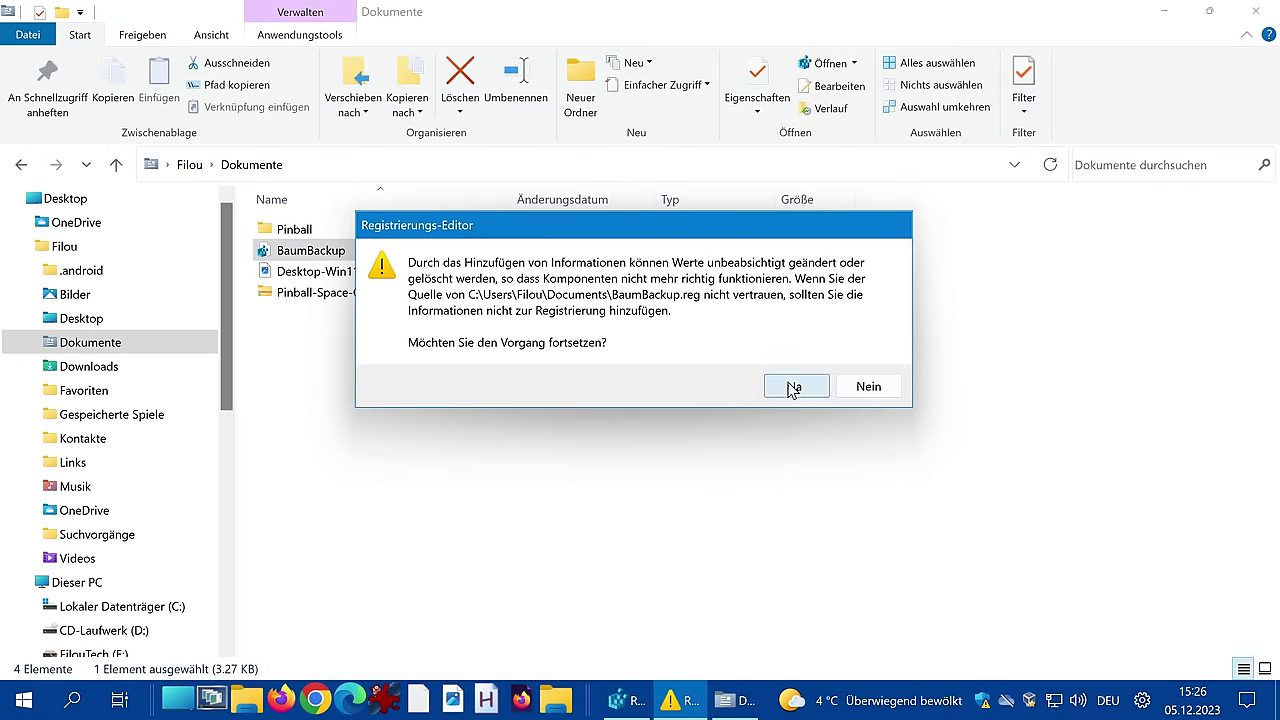
pyautogui.click(793, 387)
pyautogui.click(858, 355)
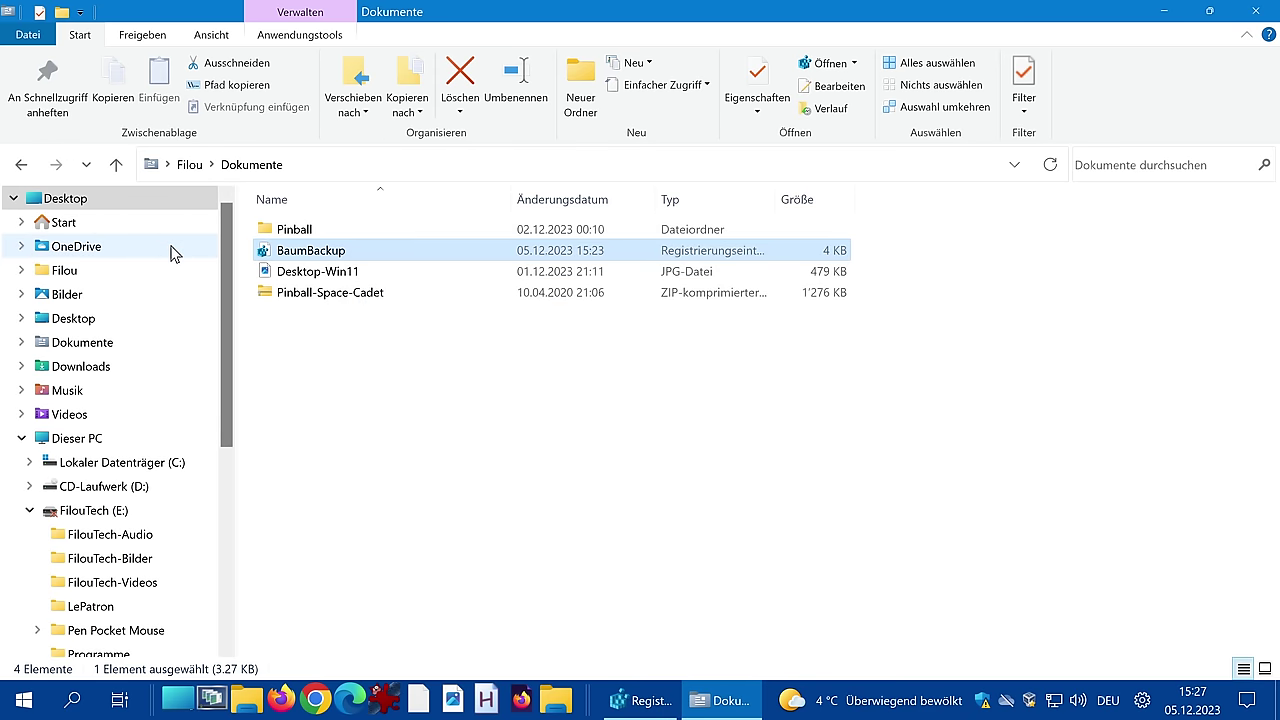
# Try the Kleine Symbole layout for the Dokumente folder and switch it to Inhalt
pyautogui.click(211, 34)
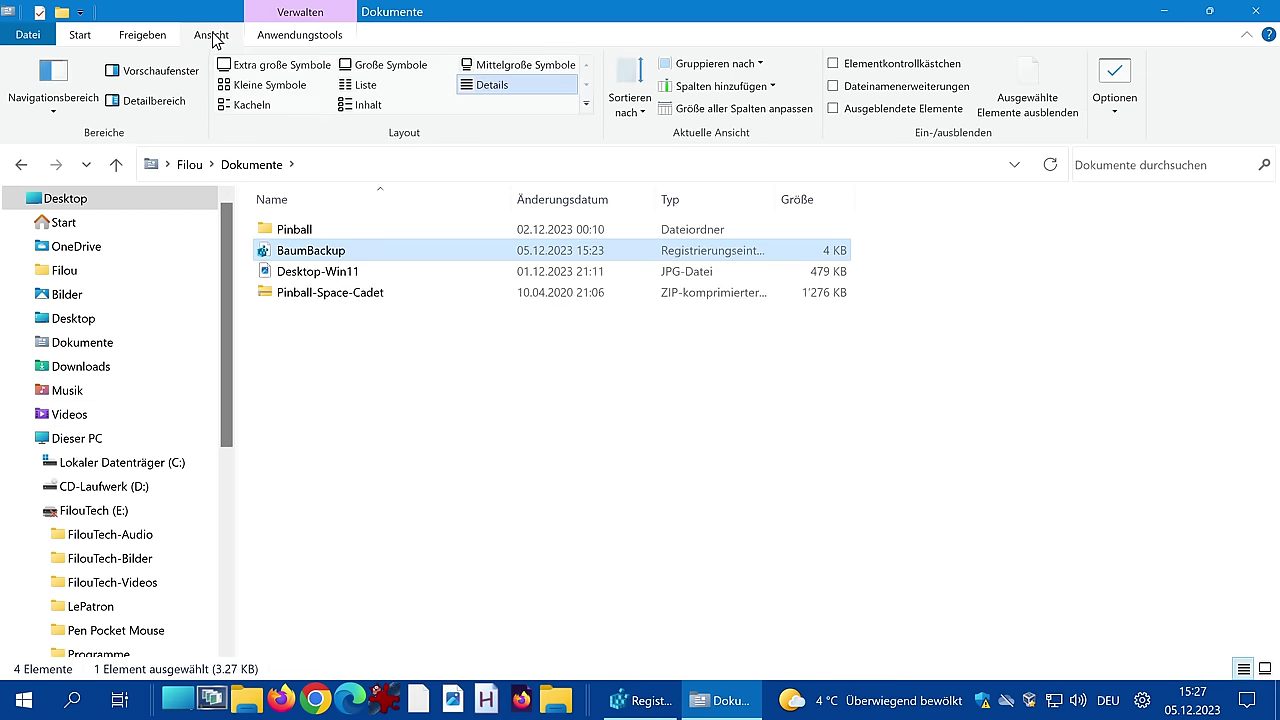
pyautogui.click(290, 88)
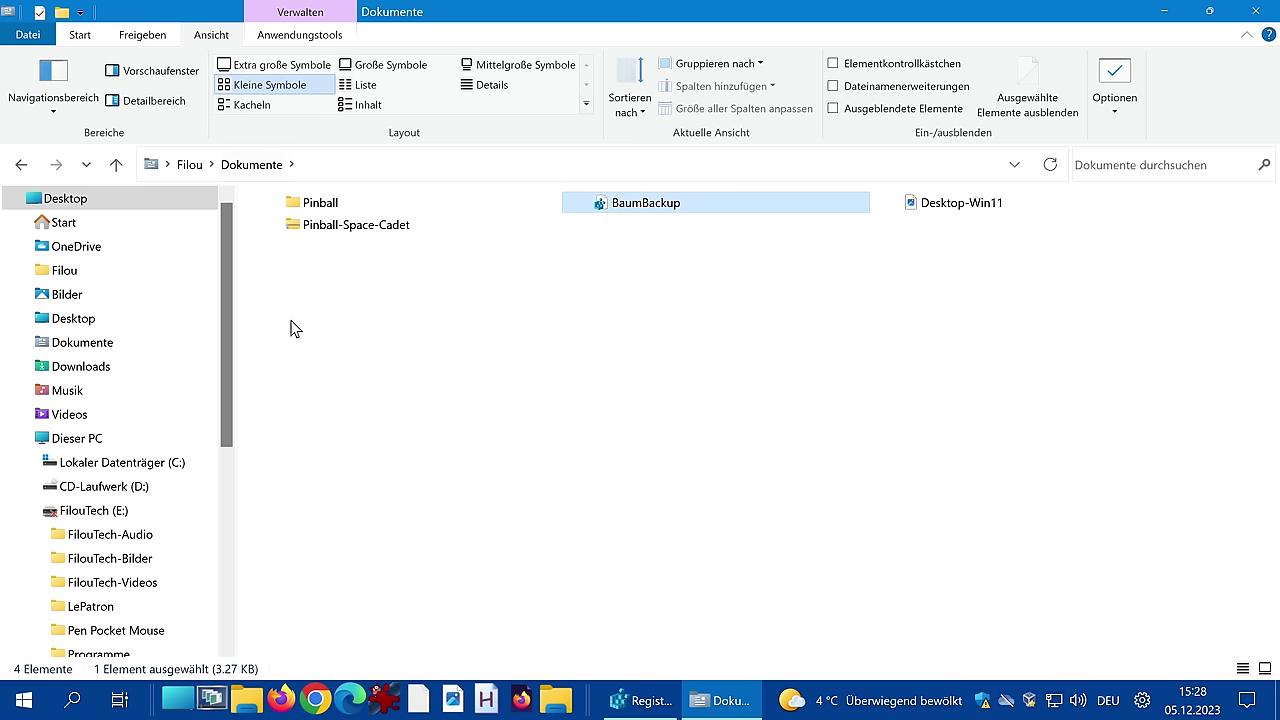
pyautogui.click(371, 106)
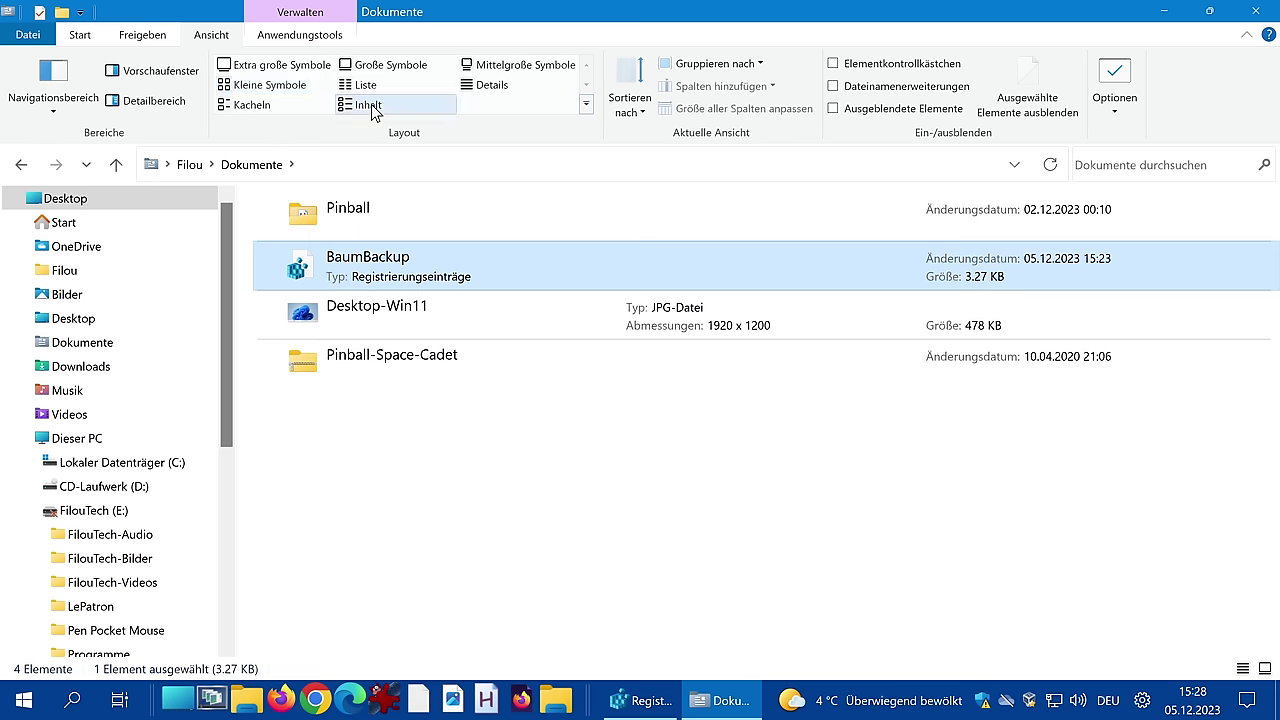
# Switch the Dokumente folder to the Liste layout and close its window
pyautogui.click(365, 85)
pyautogui.click(323, 266)
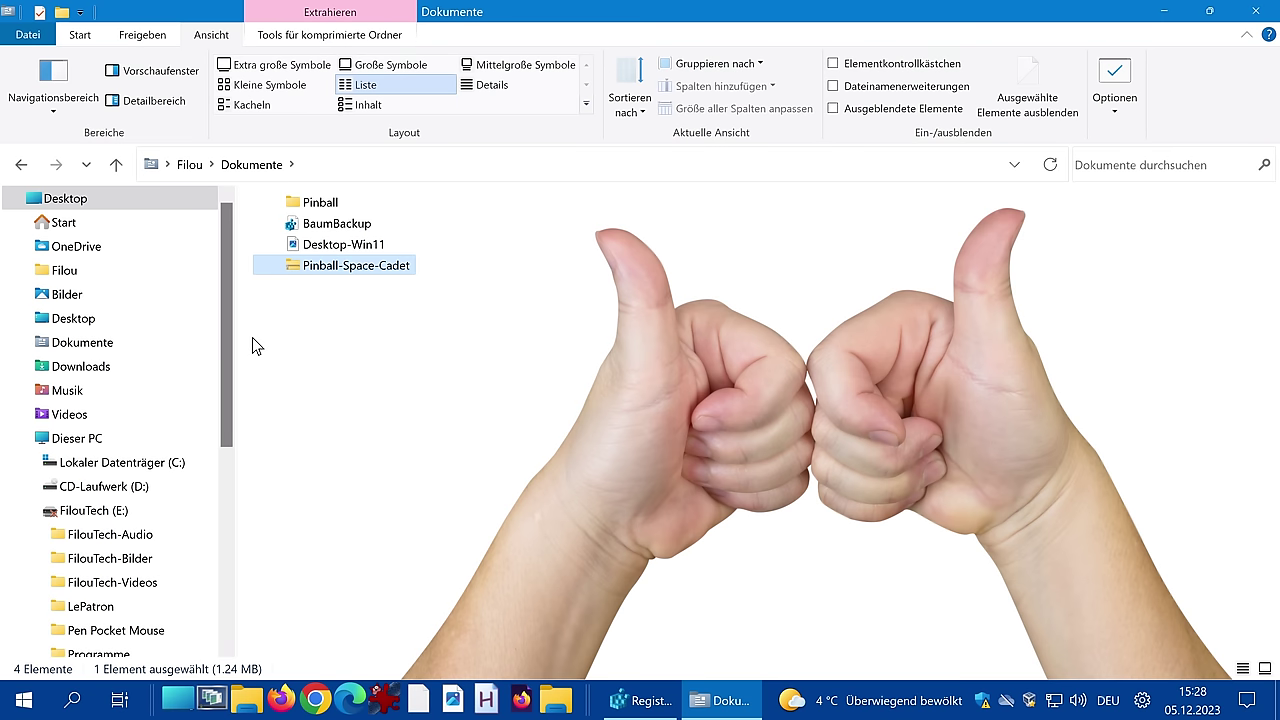
pyautogui.click(1254, 12)
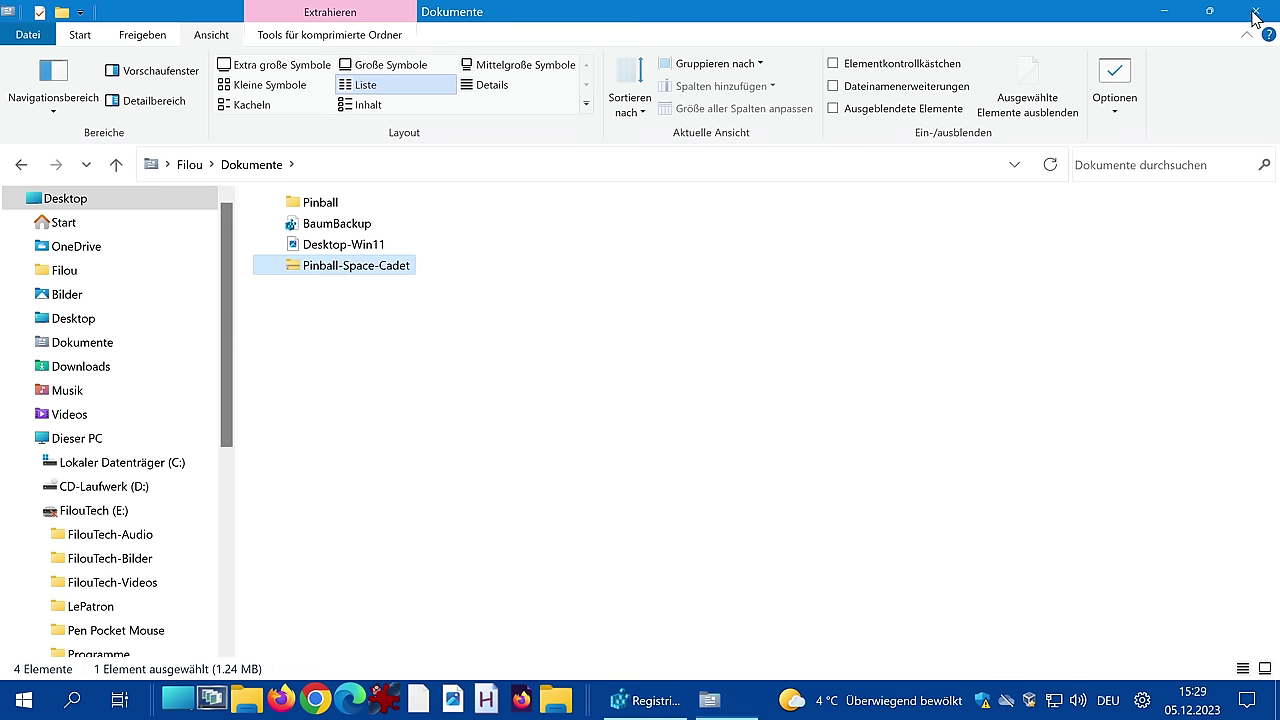
pyautogui.moveTo(638, 400); pyautogui.dragTo(360, 36)
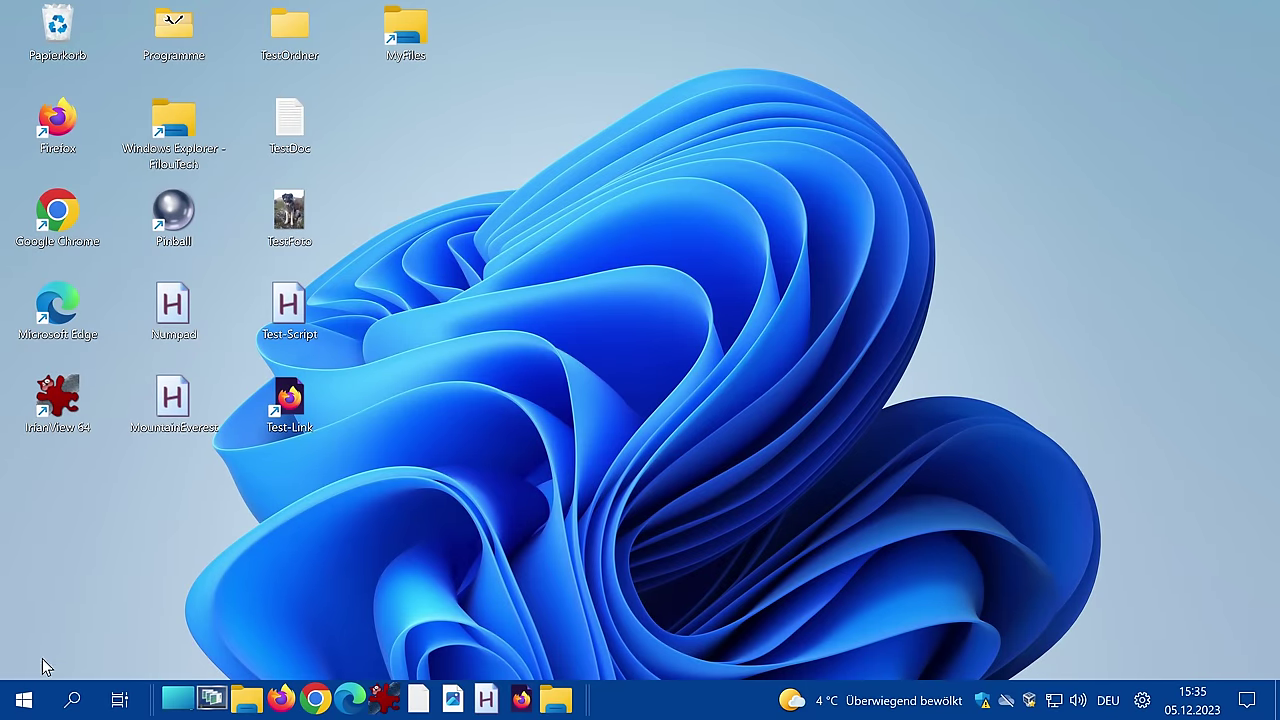
# View the current Start menu, switch to Firefox and open the bookmarked Open-Shell page on GitHub
pyautogui.click(24, 700)
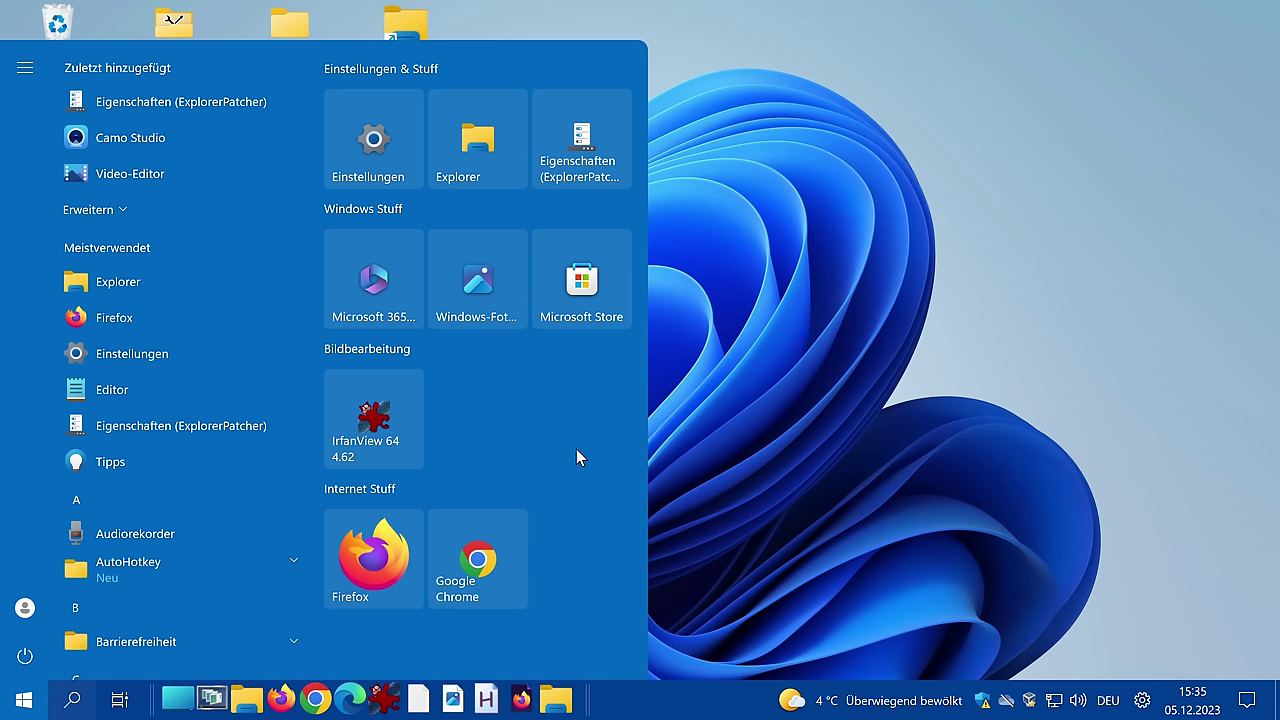
pyautogui.click(283, 702)
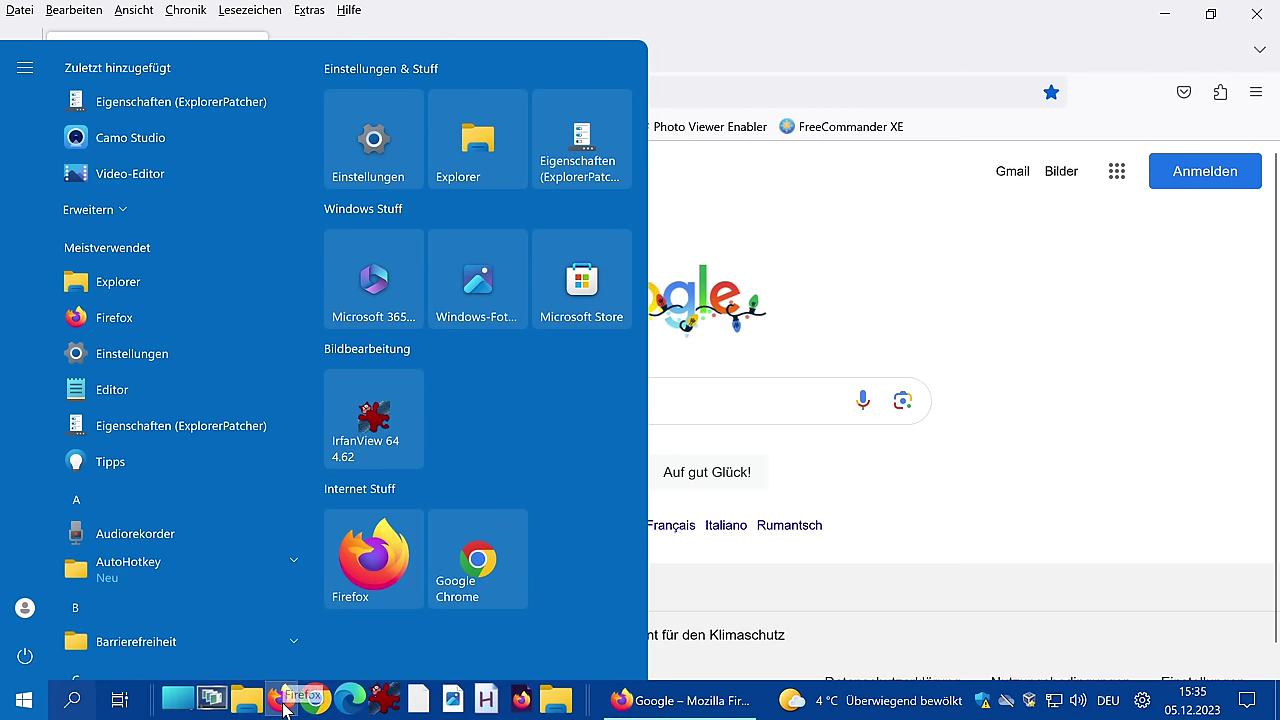
pyautogui.click(754, 80)
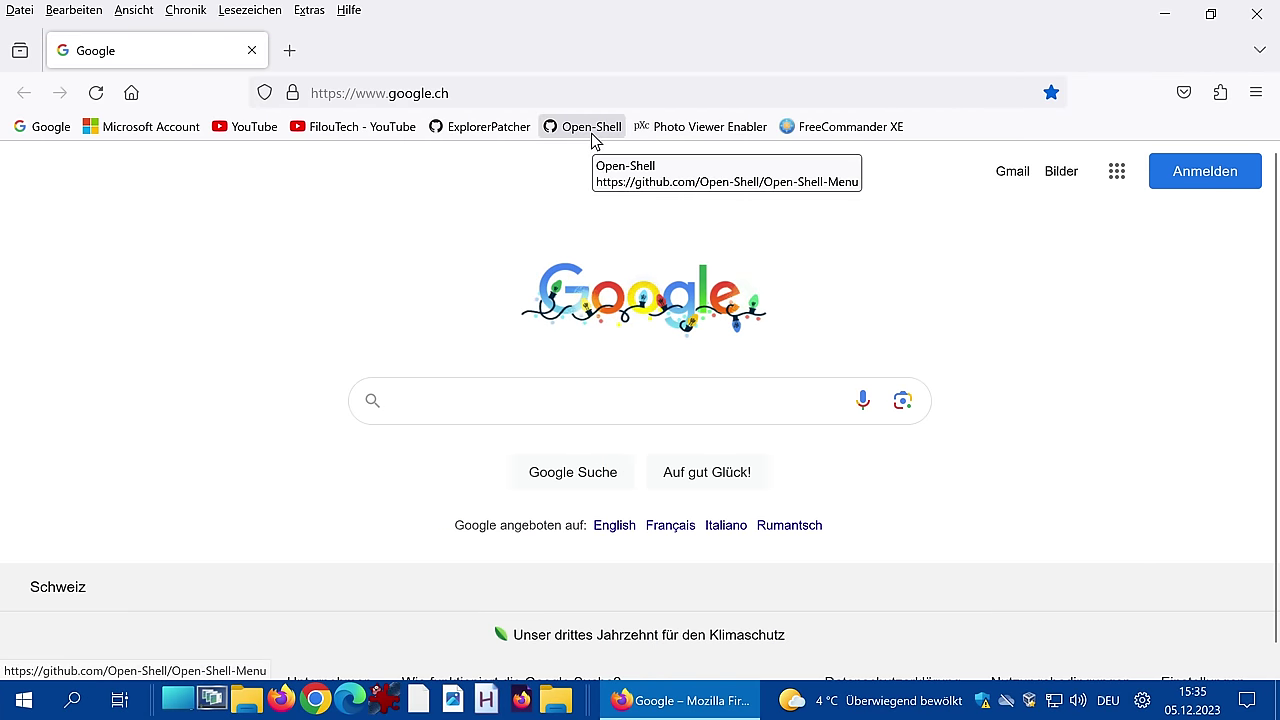
pyautogui.click(591, 127)
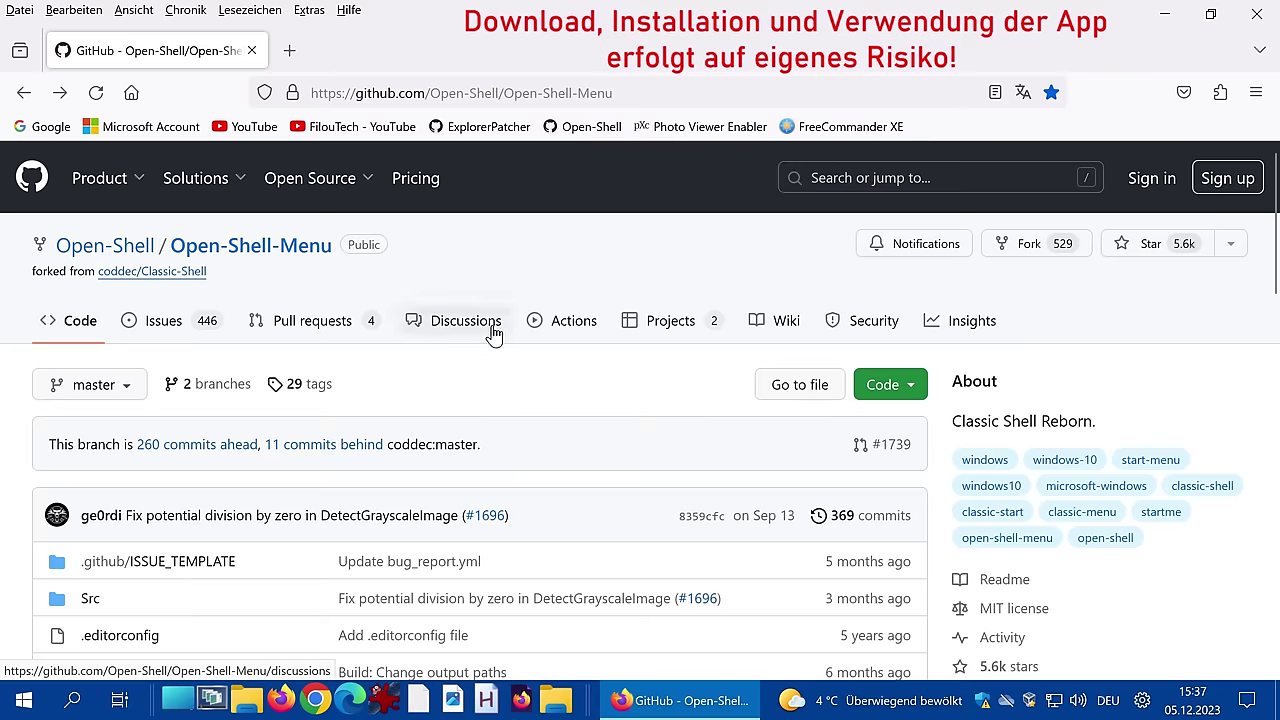
# Go to the Open-Shell release 4.4.191 and download OpenShellSetup_4_4_191.exe
pyautogui.scroll(-6, 491, 334)
pyautogui.click(164, 467)
pyautogui.scroll(-10, 421, 380)
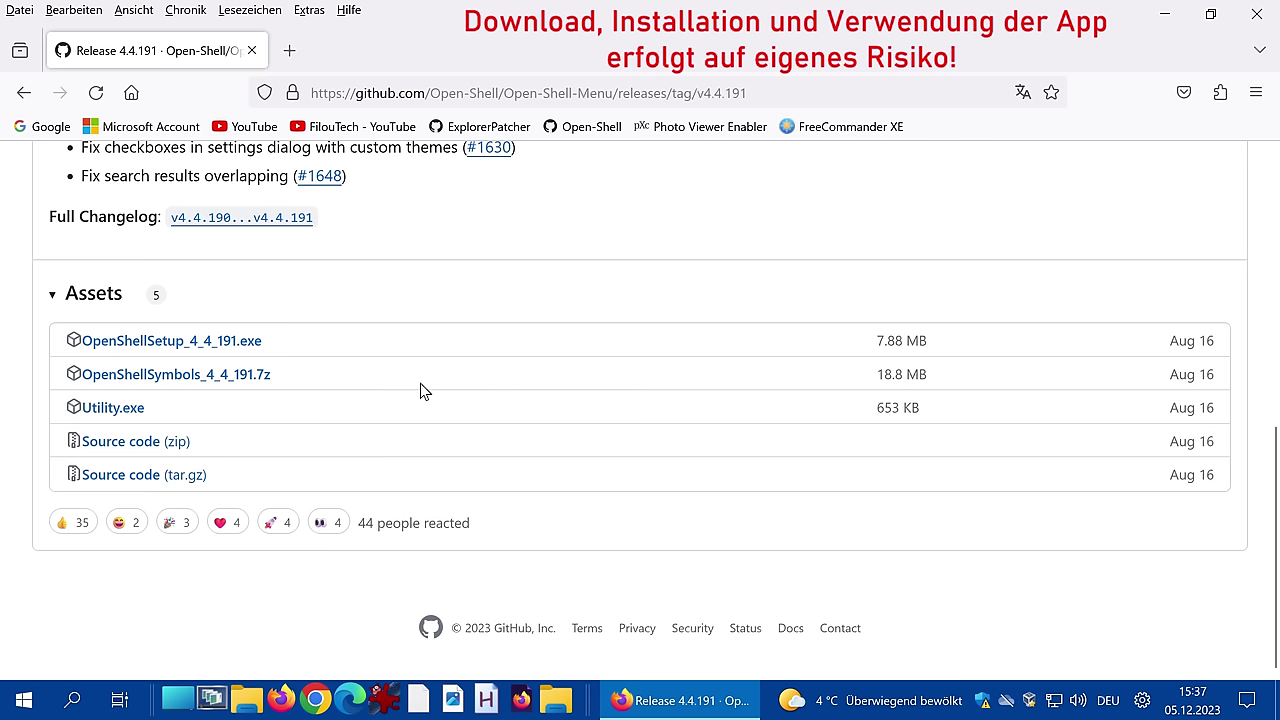
pyautogui.click(204, 346)
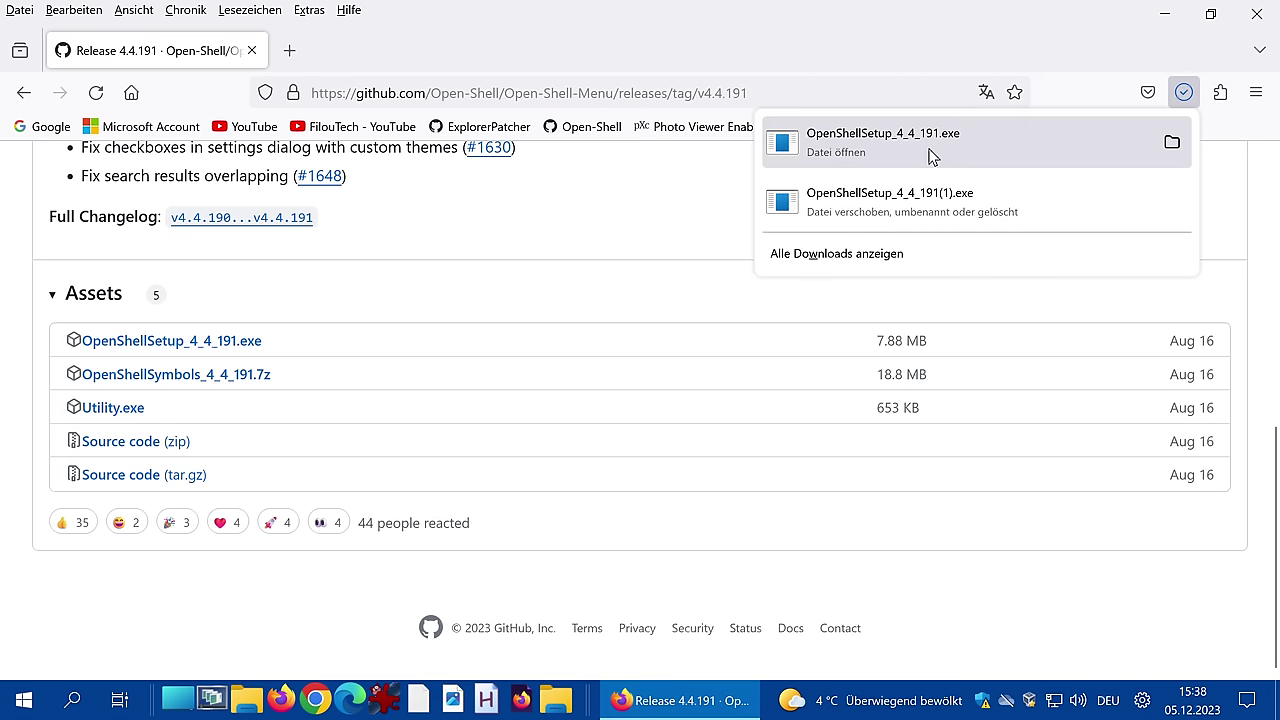
# Run the downloaded installer, making Classic Explorer and Classic IE unavailable and including Open-Shell Menu and Open-Shell Update
pyautogui.click(891, 156)
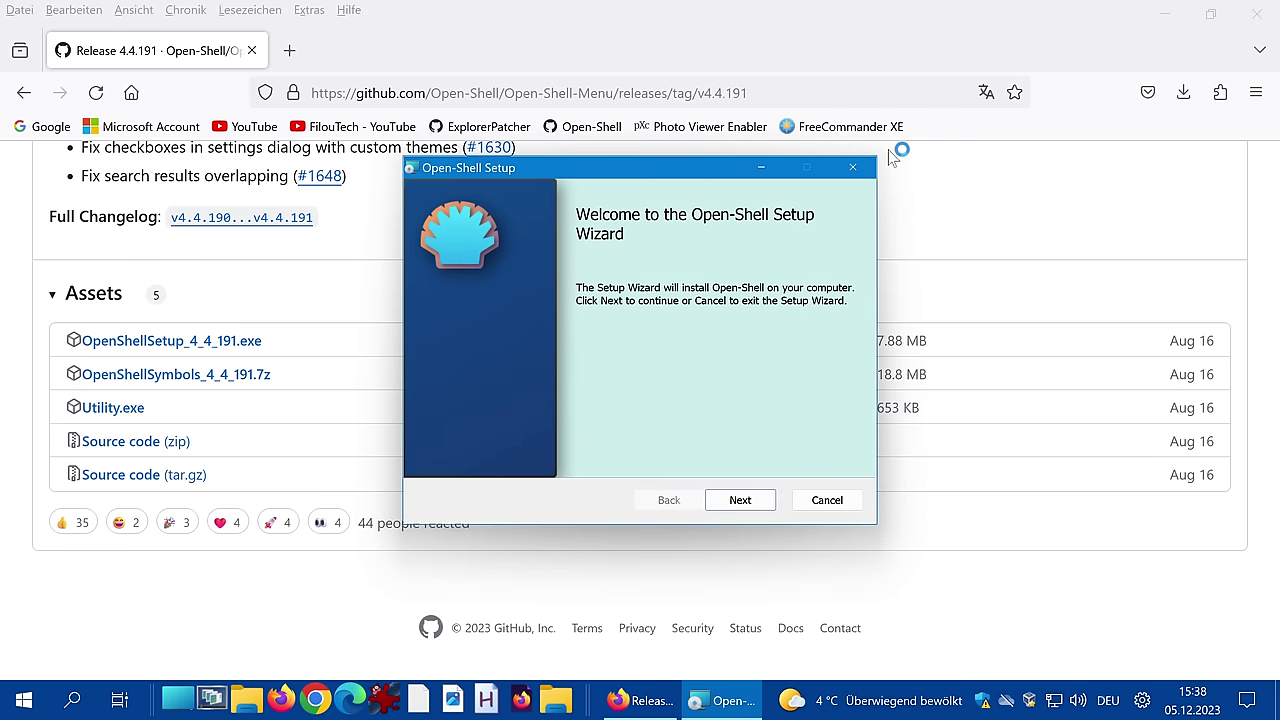
pyautogui.click(745, 505)
pyautogui.click(578, 462)
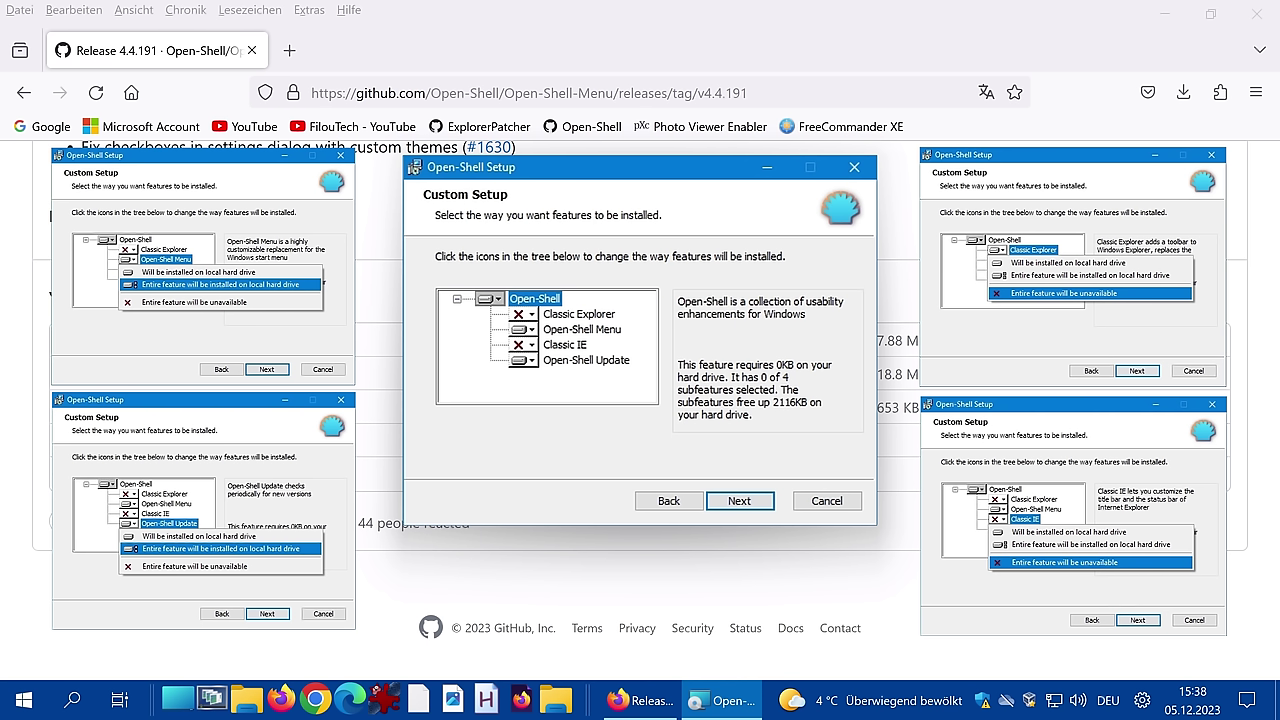
pyautogui.click(737, 500)
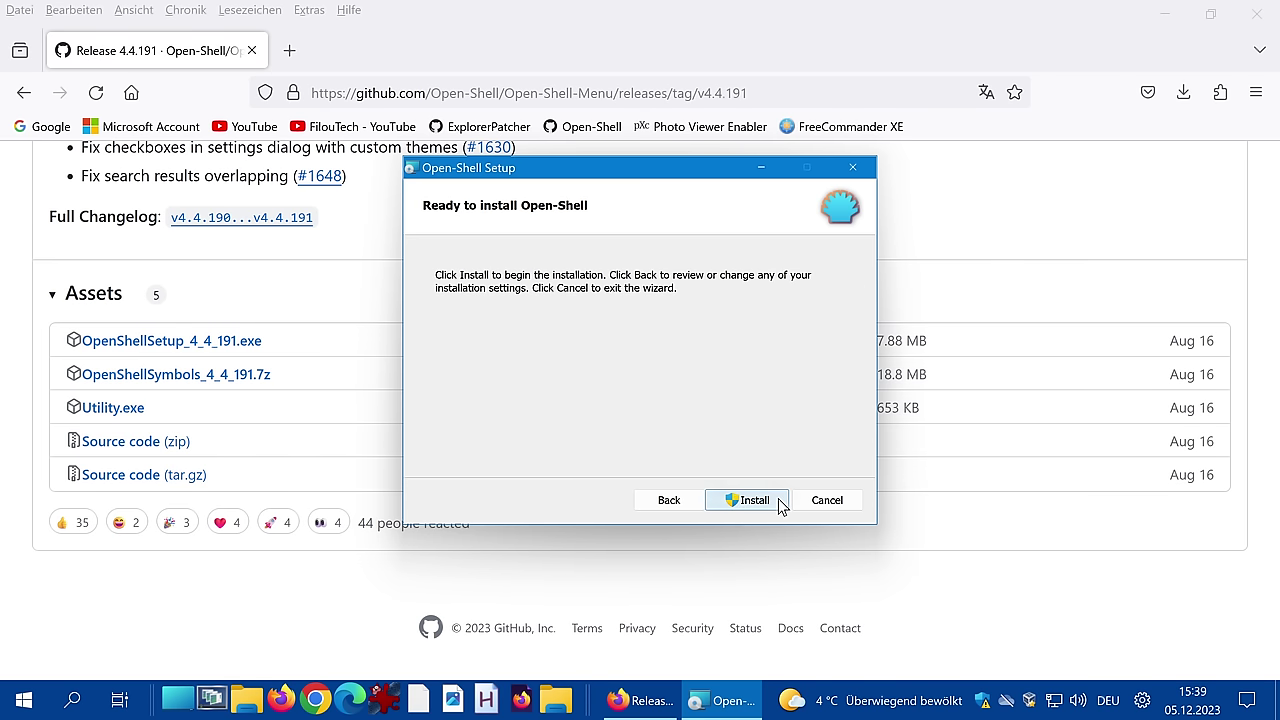
# Install Open-Shell, finish the setup wizard and close Firefox
pyautogui.click(778, 503)
pyautogui.click(591, 536)
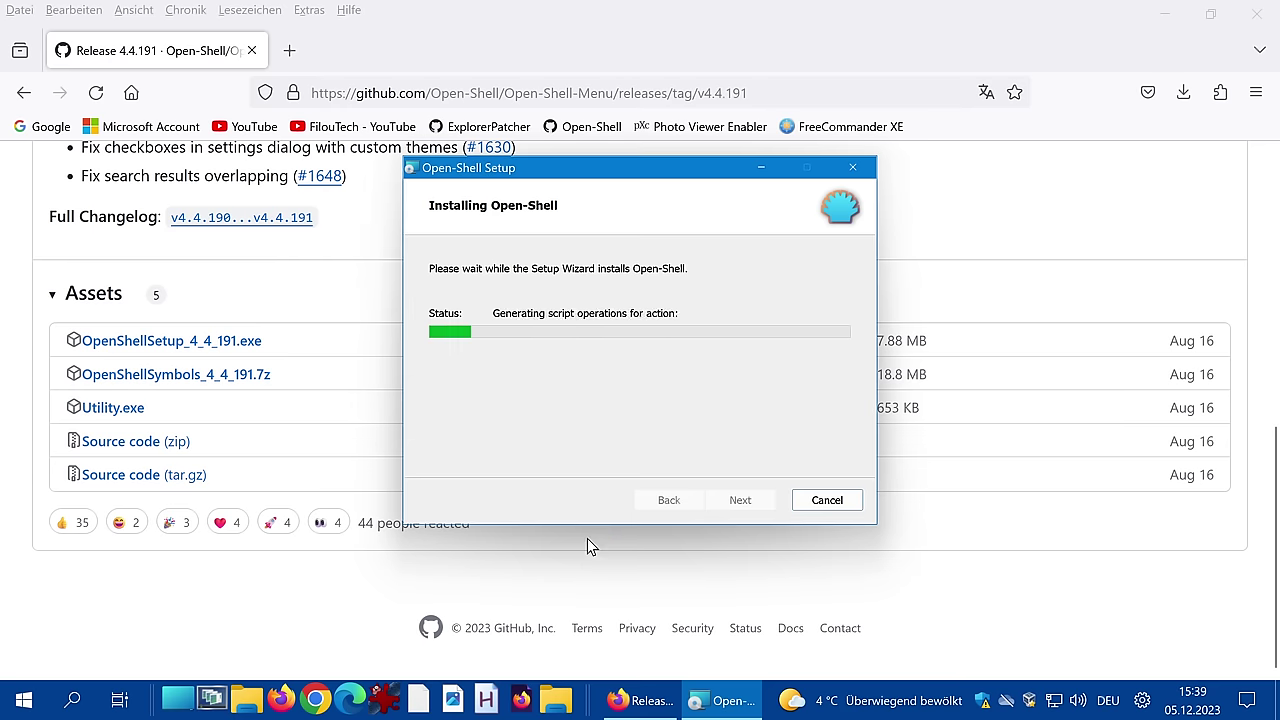
pyautogui.click(740, 500)
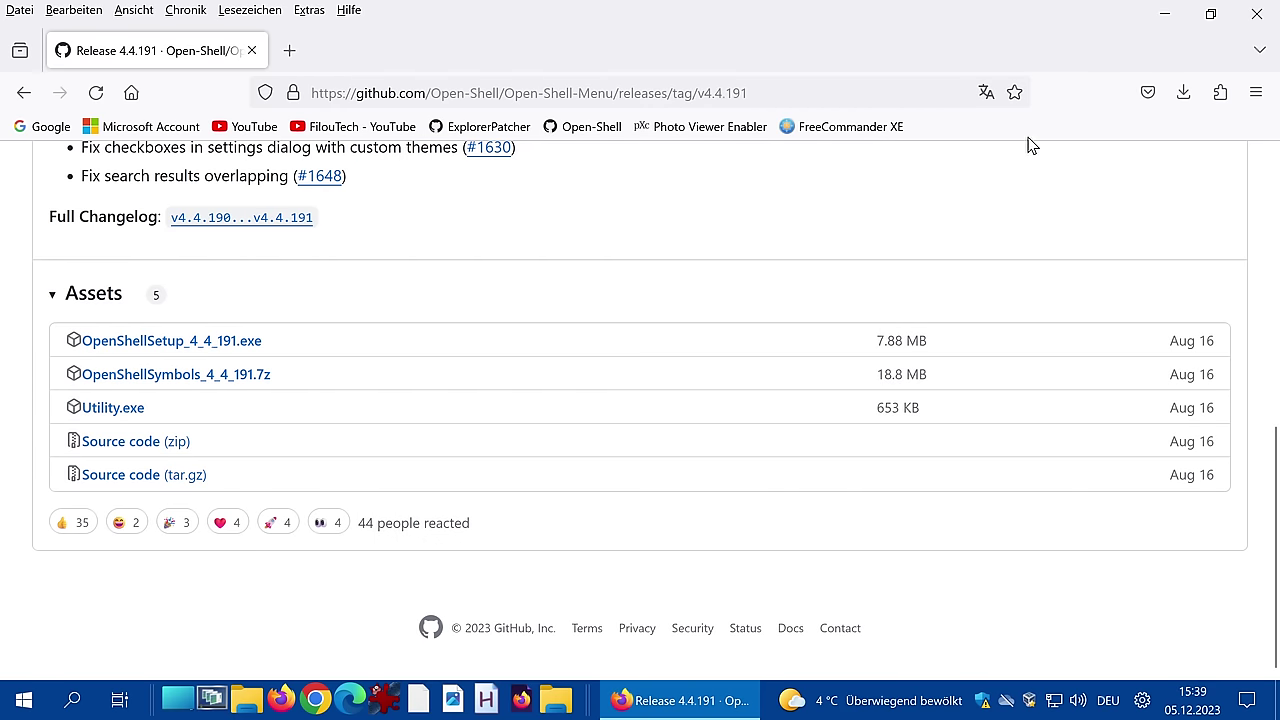
pyautogui.click(1257, 14)
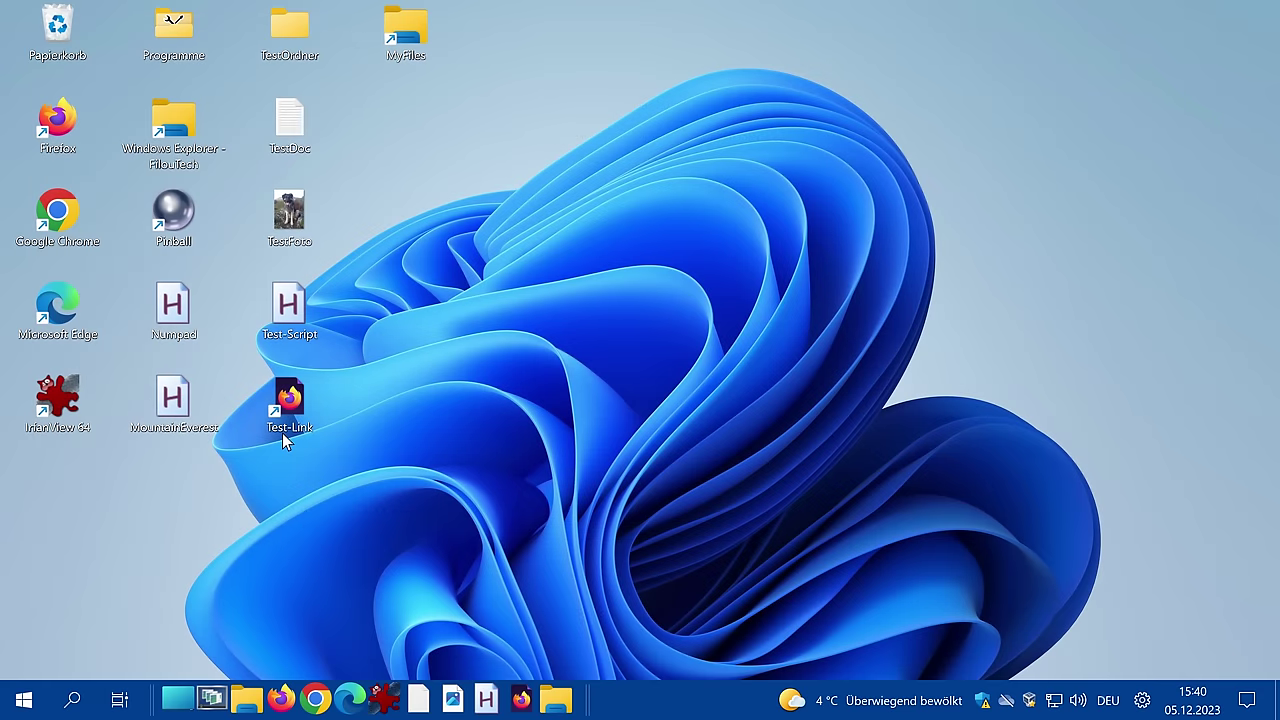
# View the new Start menu, open the Open-Shell settings and select the Classic with two columns style
pyautogui.click(27, 707)
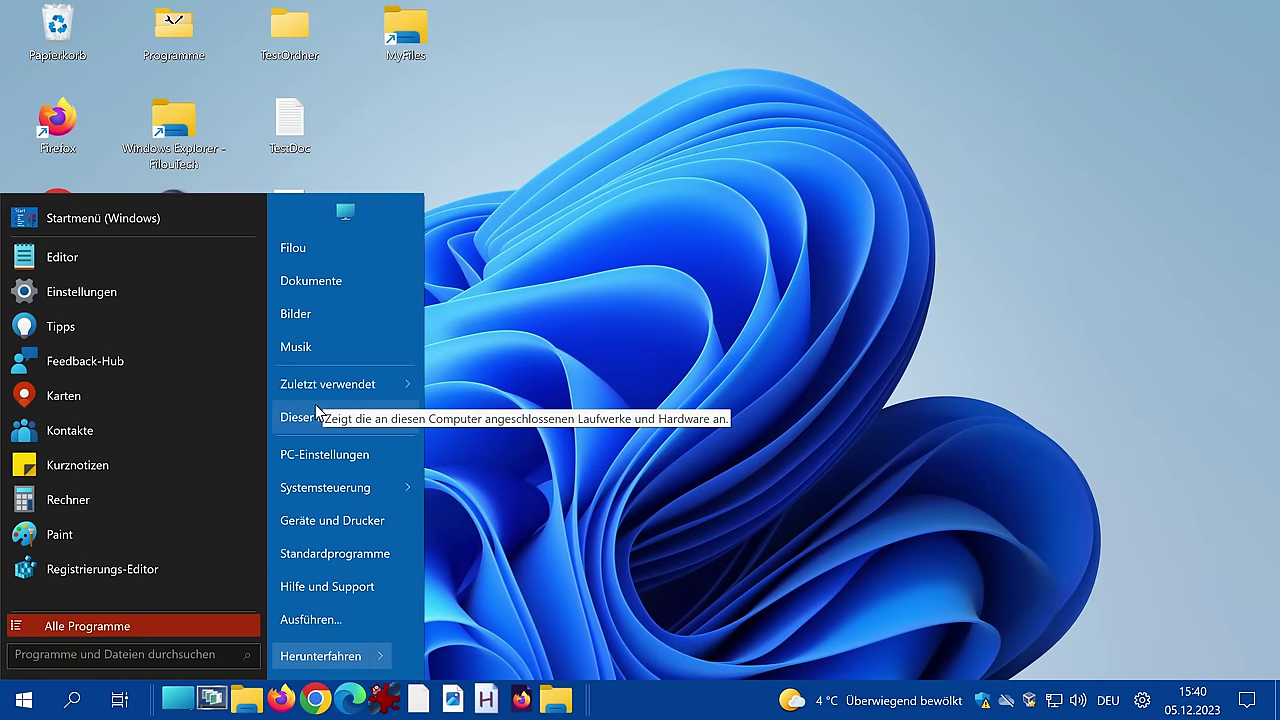
pyautogui.rightClick(28, 703)
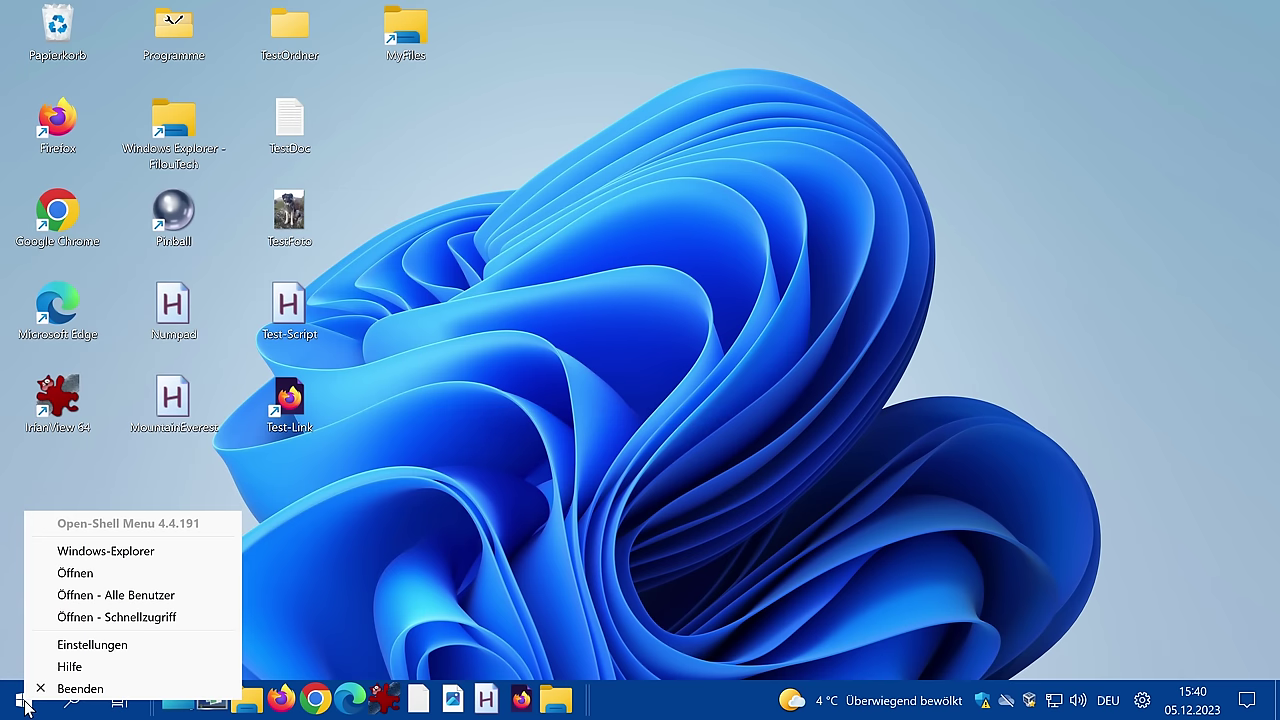
pyautogui.click(92, 645)
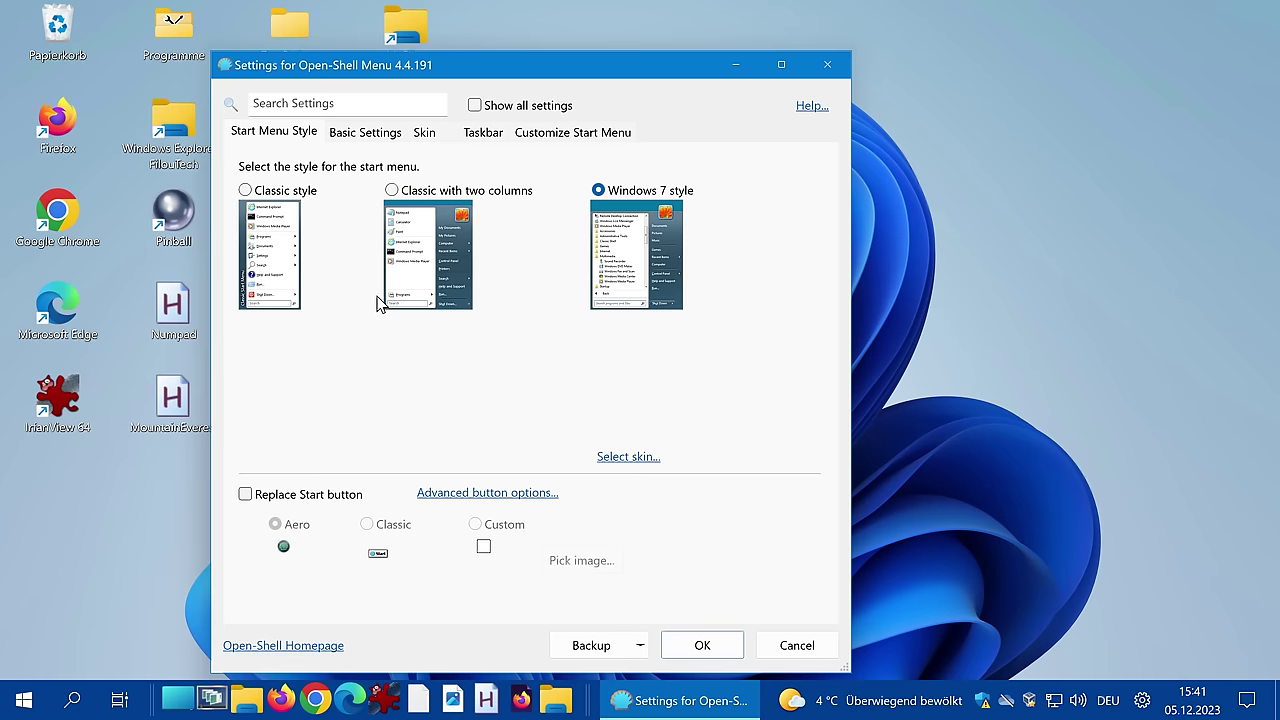
pyautogui.click(394, 194)
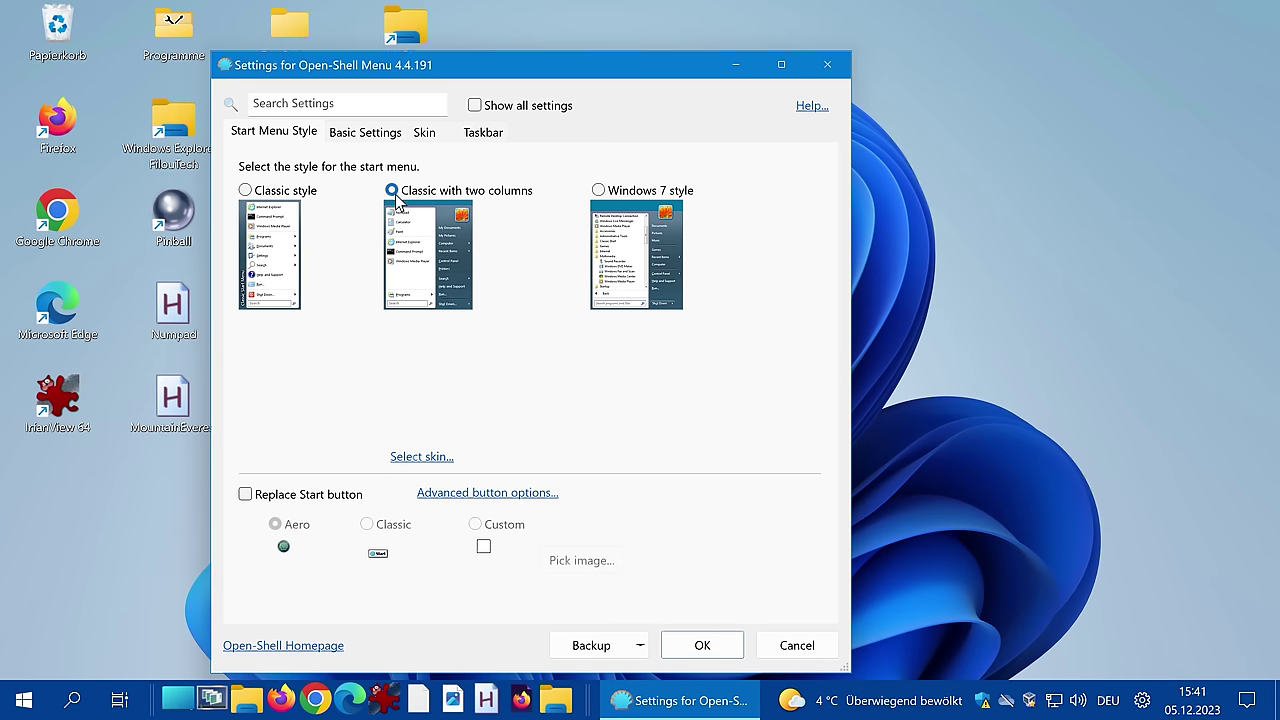
# Choose the Windows Aero skin for the Start menu and apply the Open-Shell settings
pyautogui.click(428, 136)
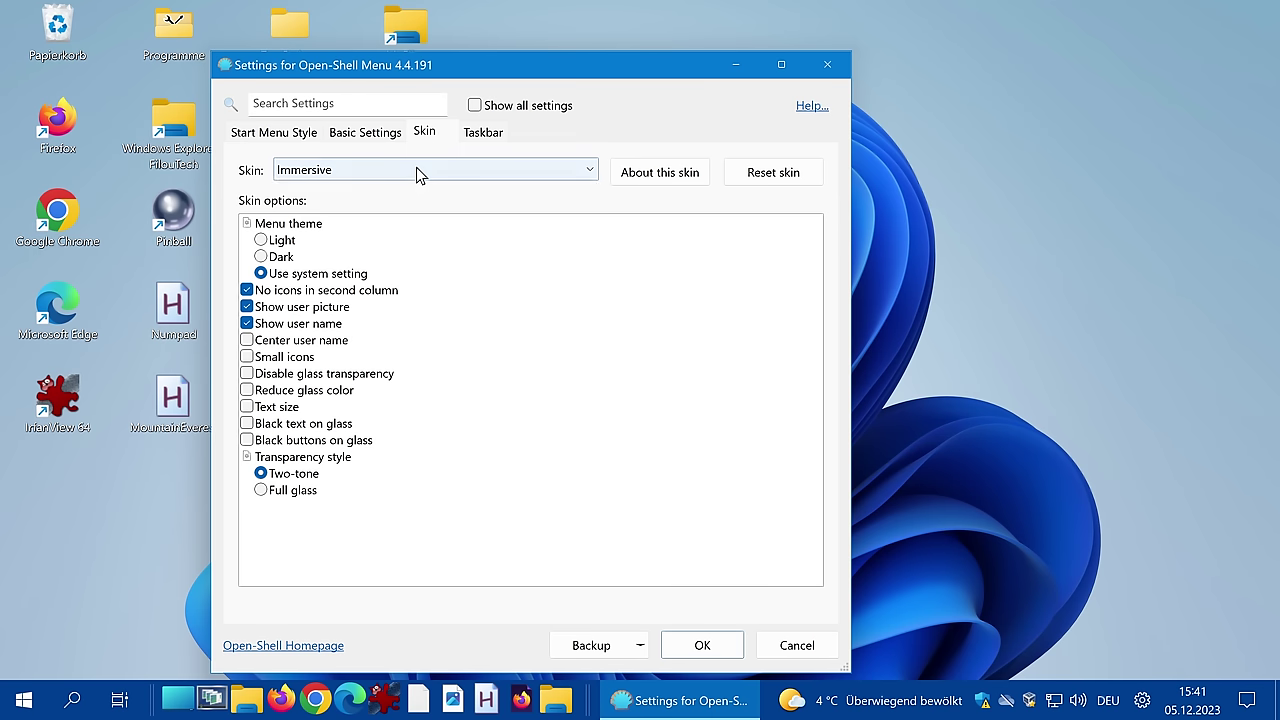
pyautogui.click(416, 168)
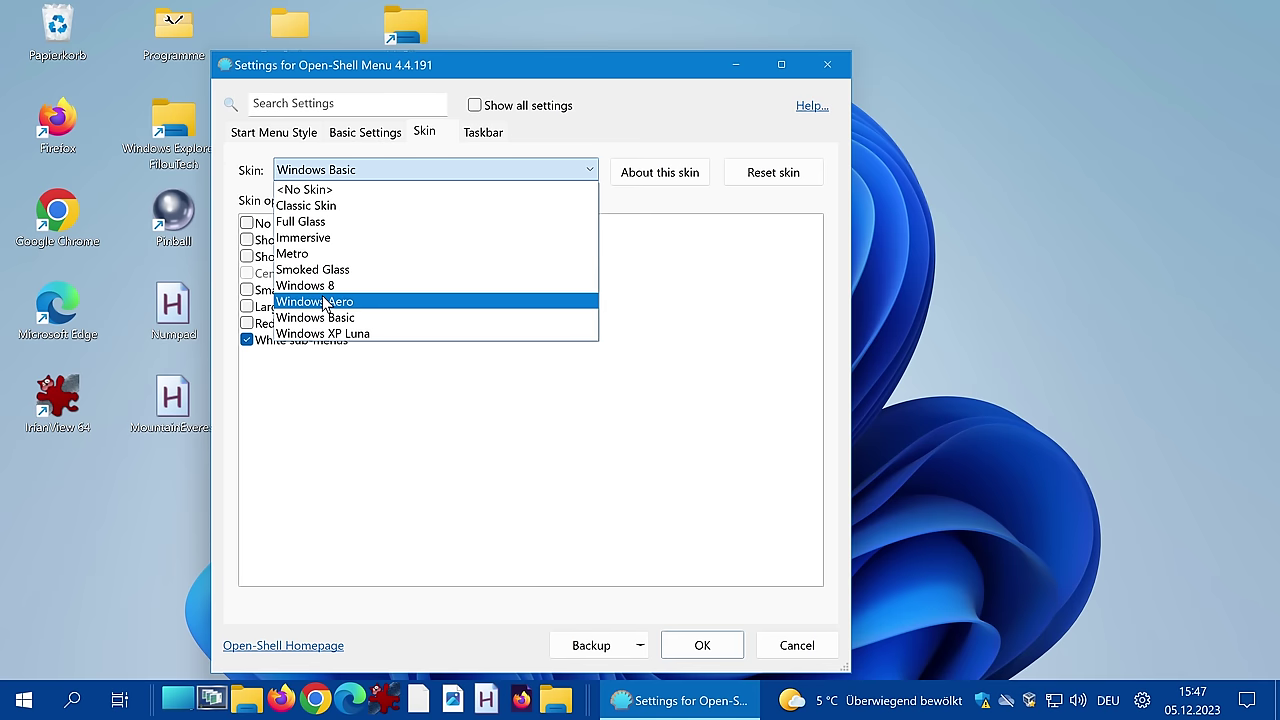
pyautogui.click(330, 294)
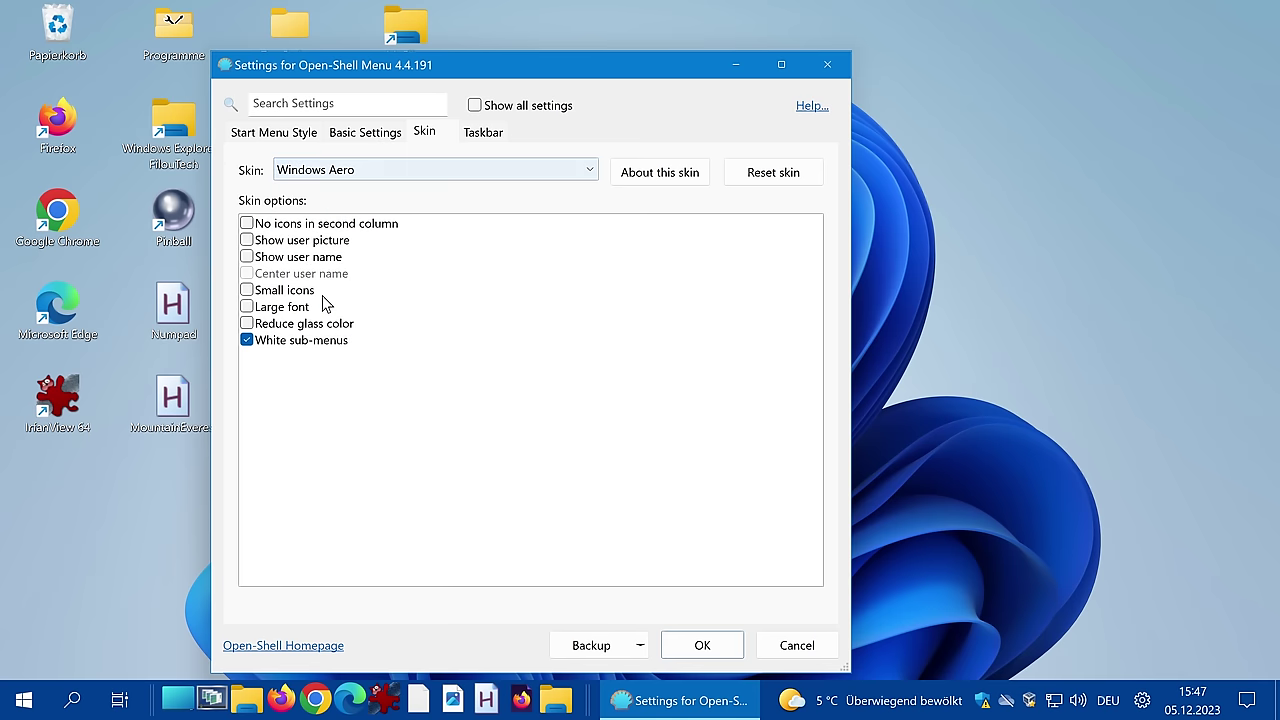
pyautogui.click(690, 646)
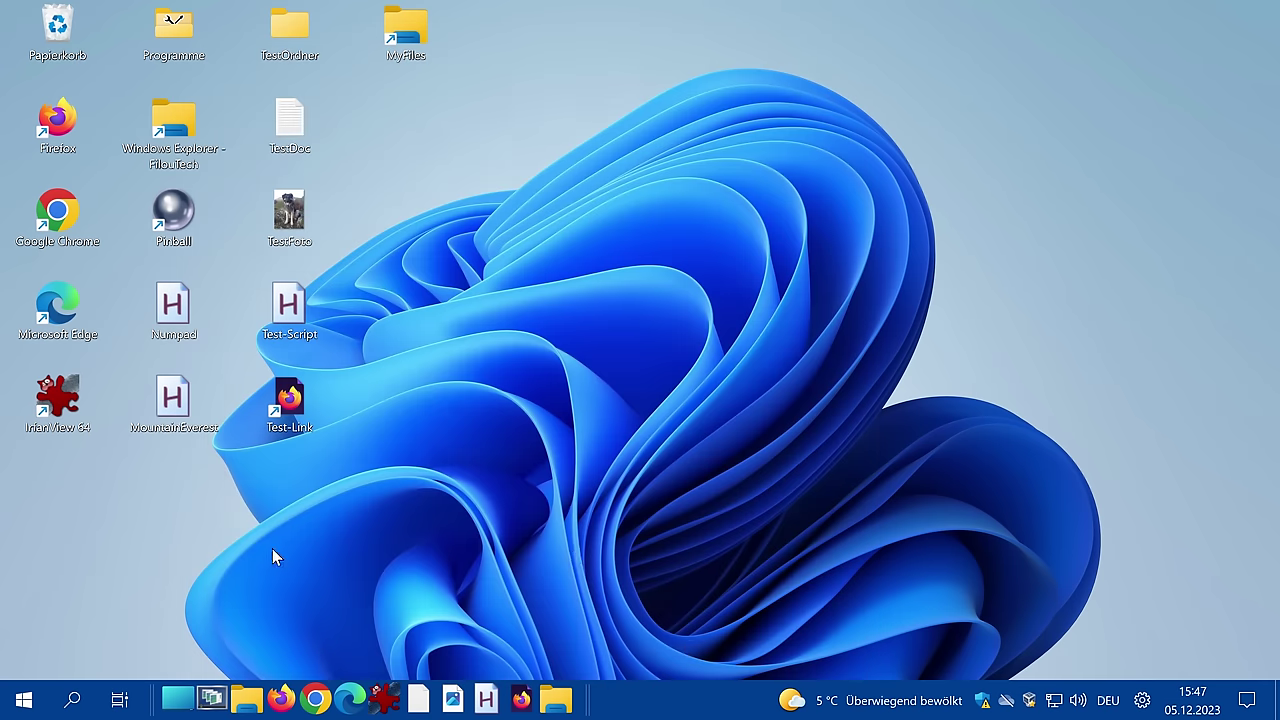
# Compare the two-column Open-Shell Start menu with the original Windows Start menu opened through Startmenü (Windows)
pyautogui.click(24, 700)
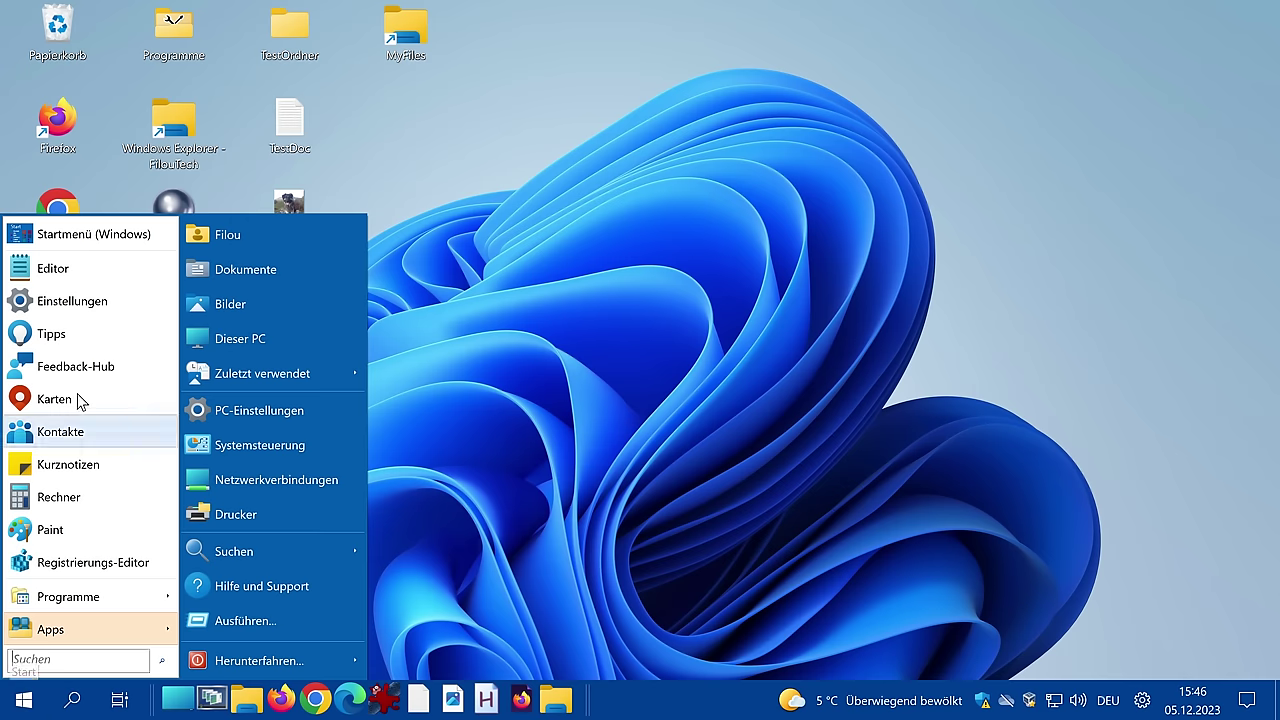
pyautogui.click(110, 242)
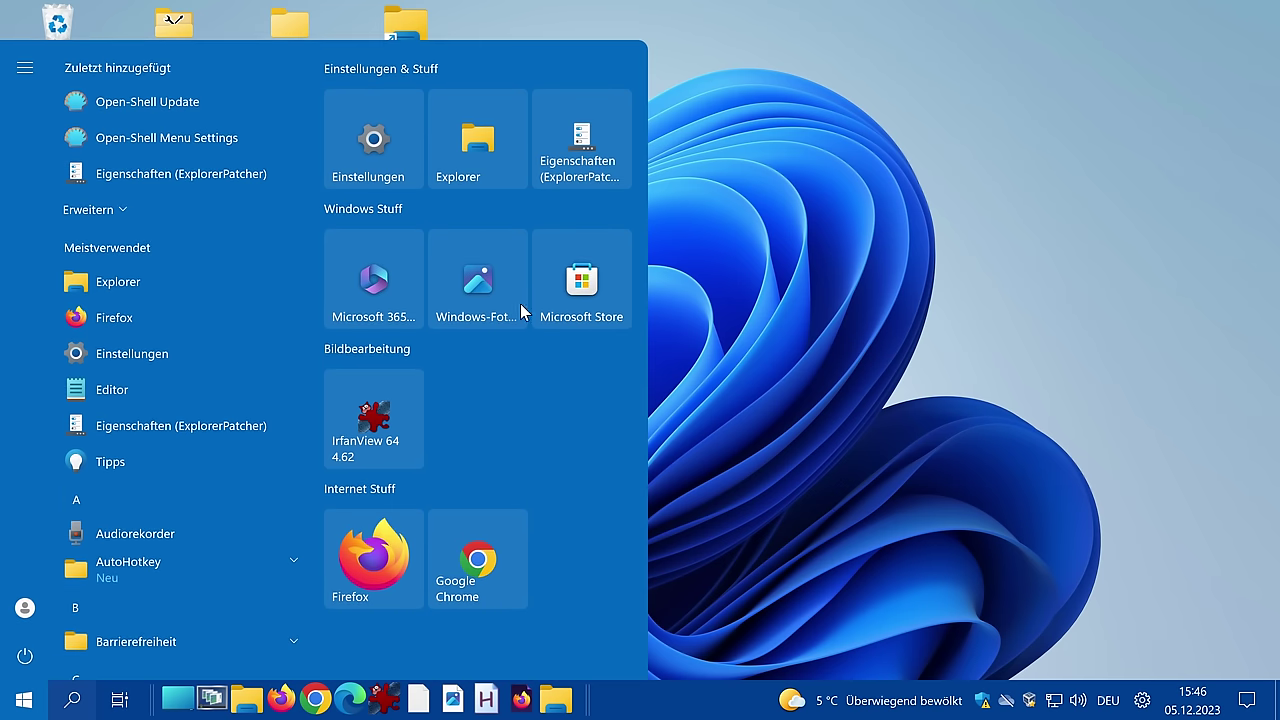
pyautogui.click(24, 700)
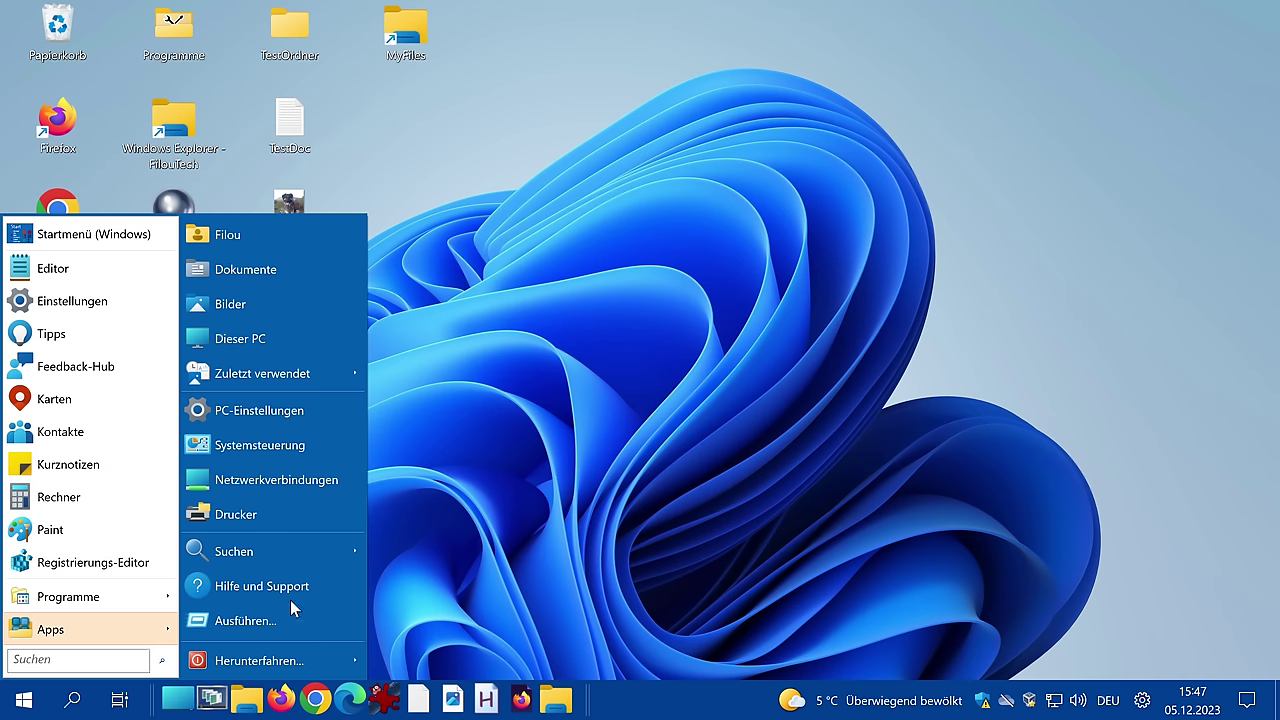
pyautogui.click(596, 606)
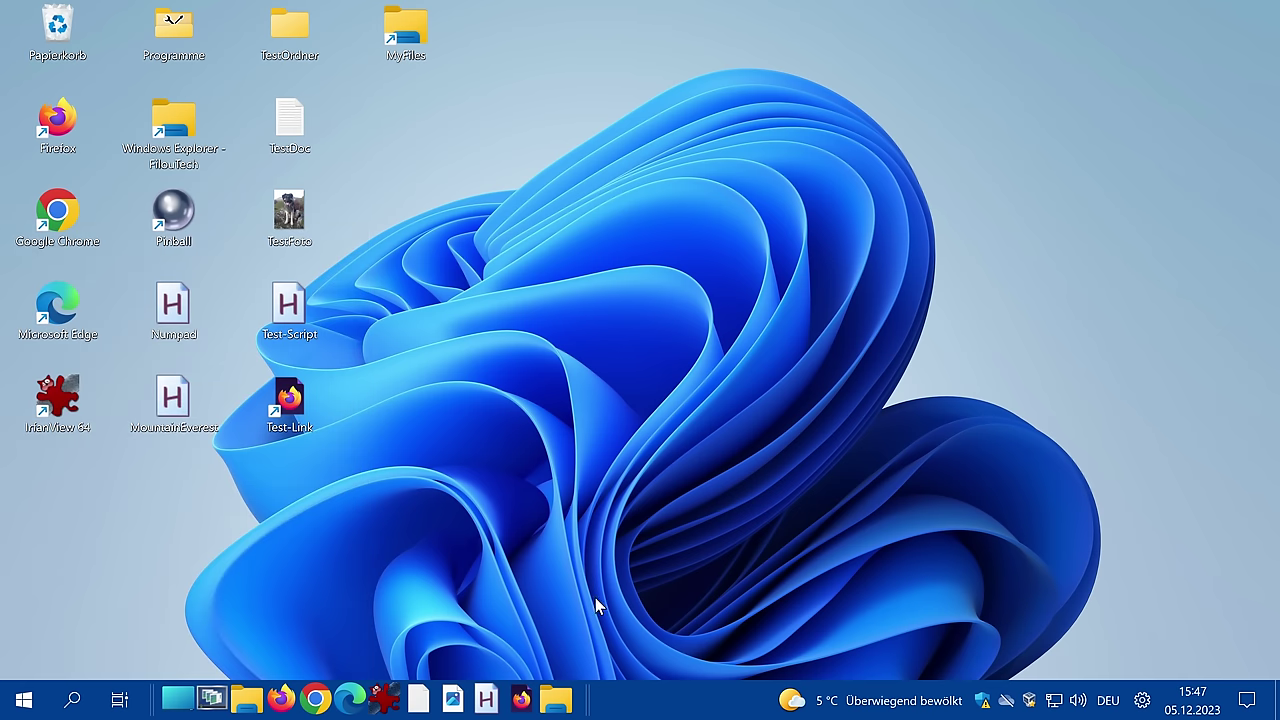
# Examine the Start menu's Programme and Apps submenus and its PC-Einstellungen and Systemsteuerung entries
pyautogui.click(24, 700)
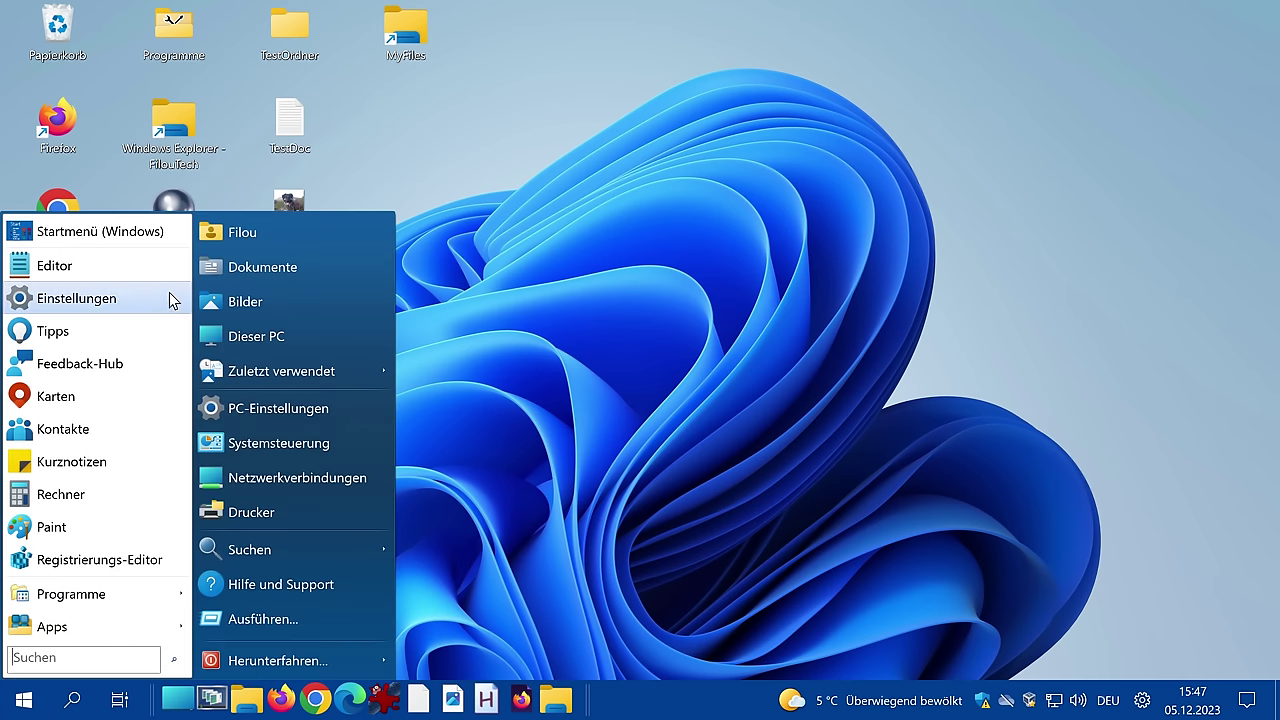
pyautogui.moveTo(45, 608)
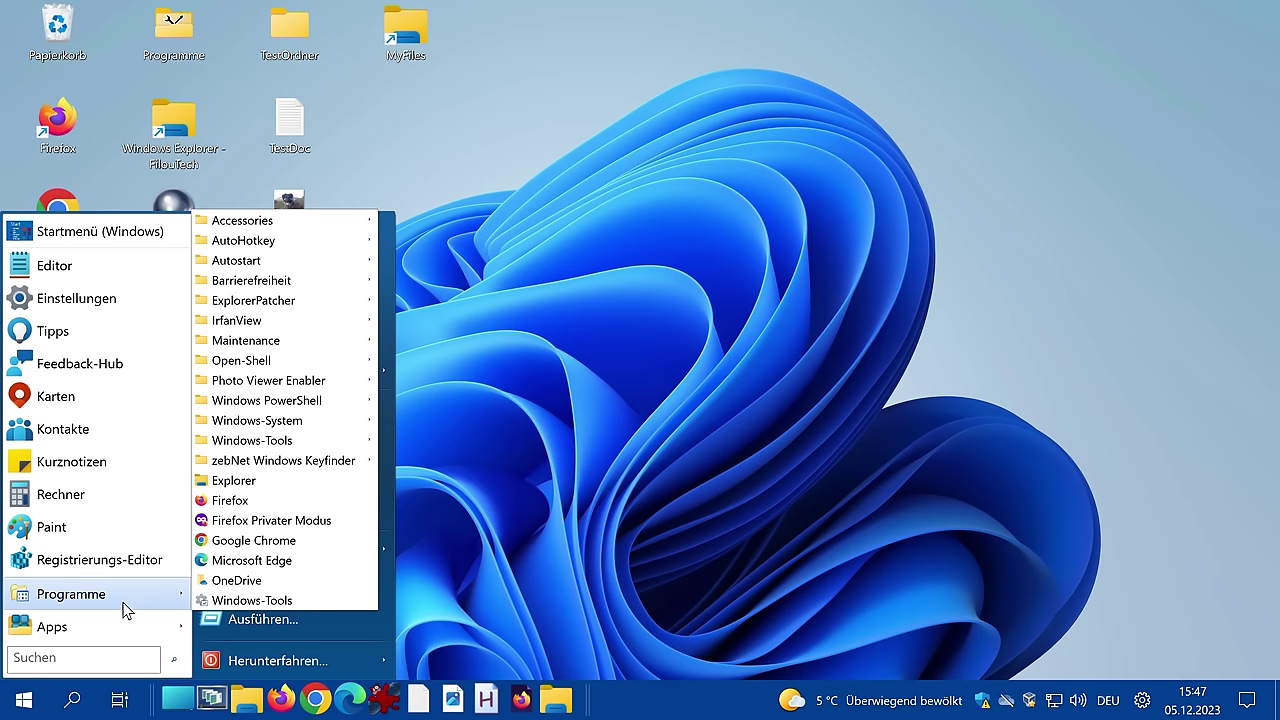
pyautogui.moveTo(100, 630)
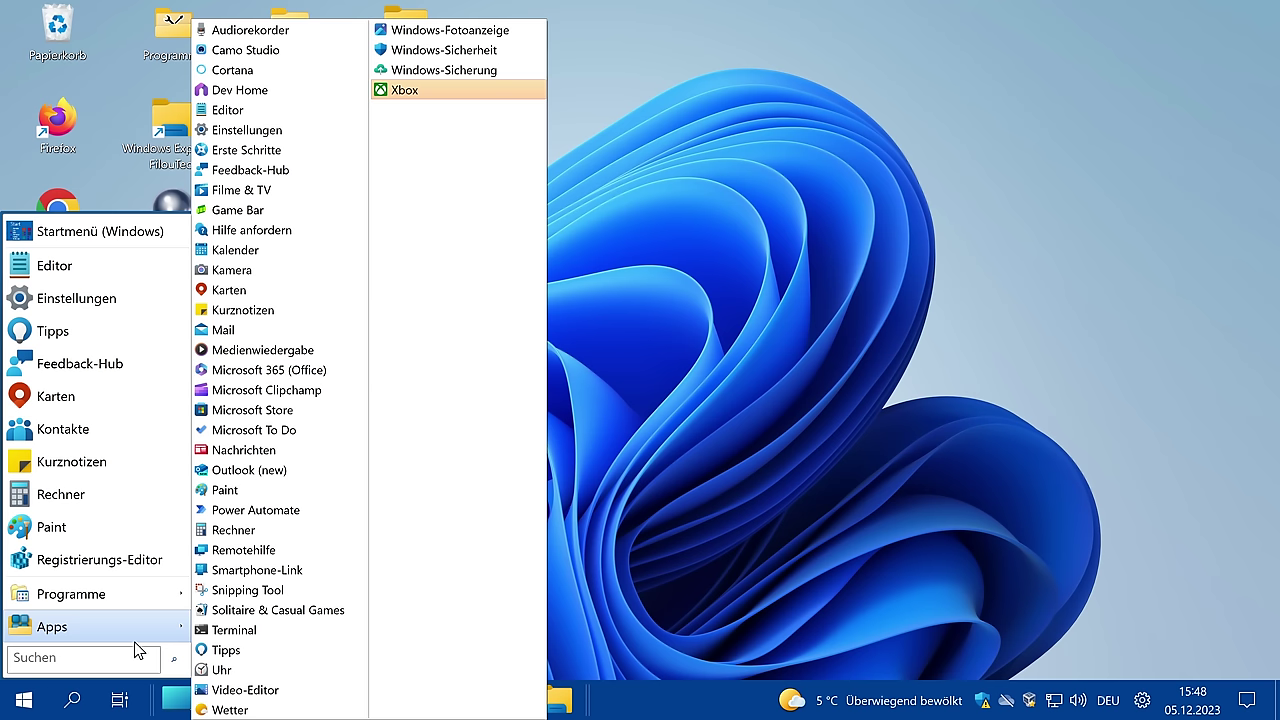
pyautogui.moveTo(274, 410); pyautogui.dragTo(276, 415)
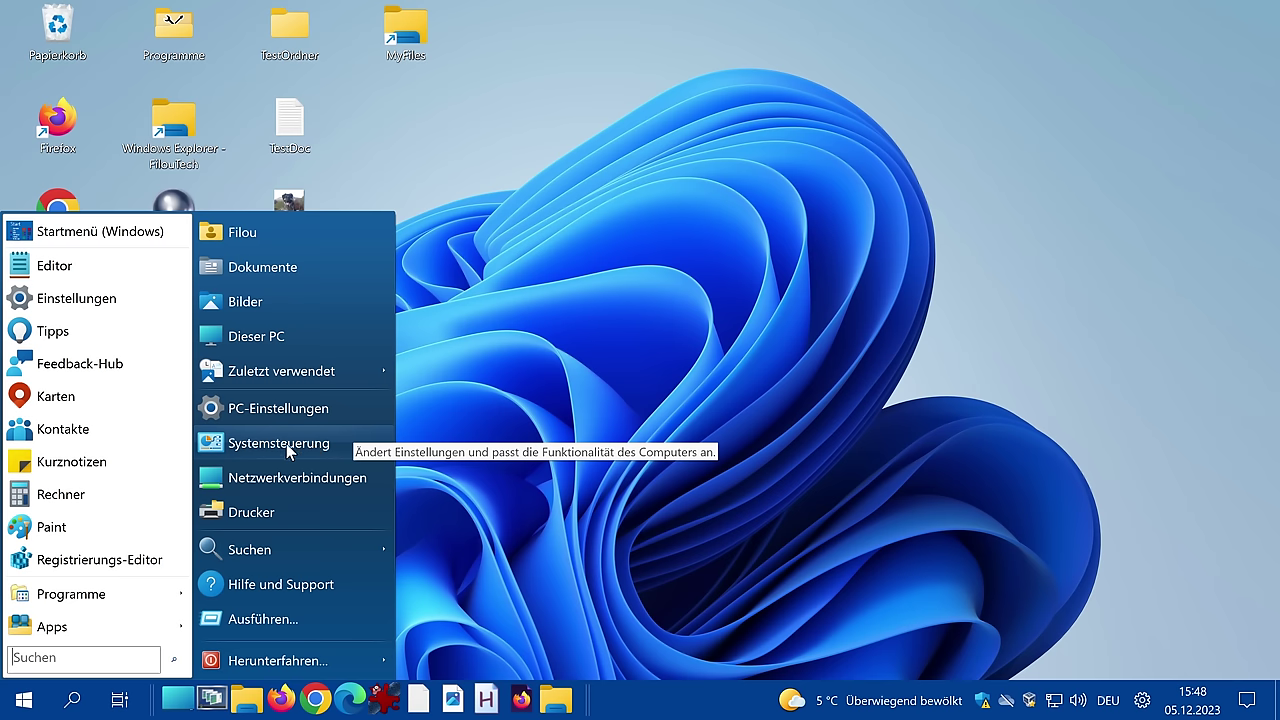
pyautogui.moveTo(262, 444); pyautogui.dragTo(297, 442)
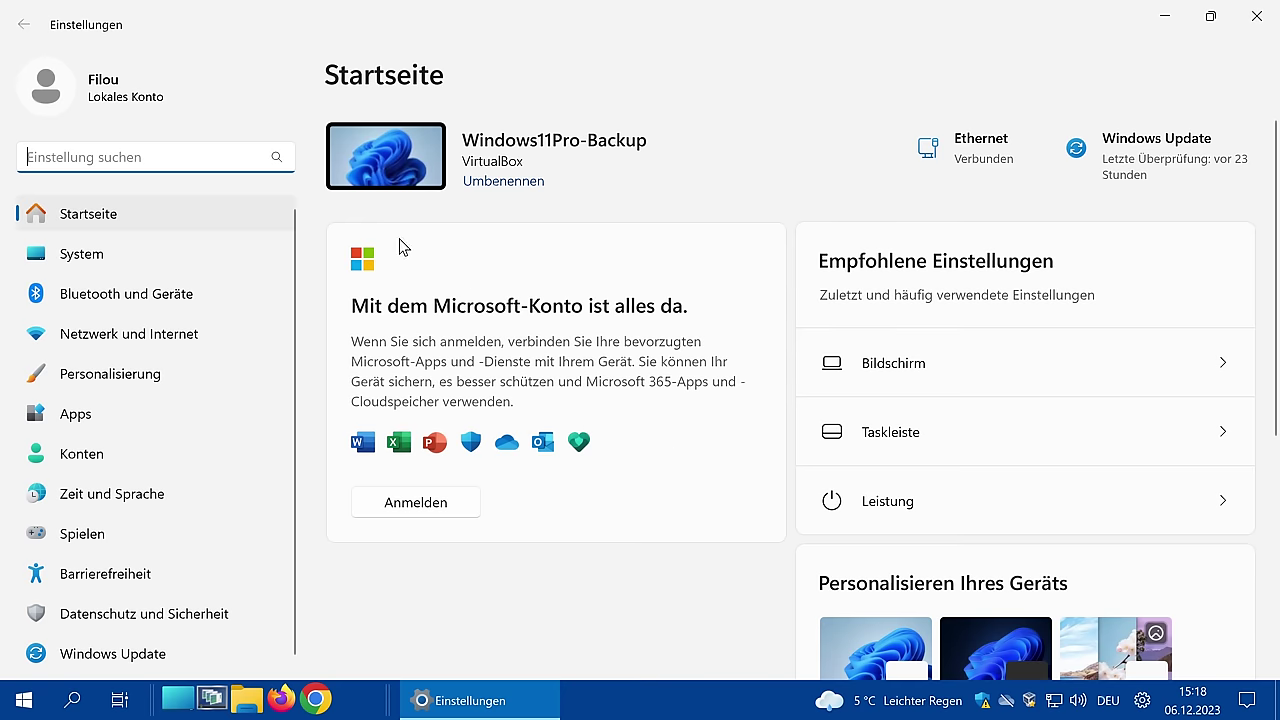
# Look through the System, Bluetooth und Geräte and Netzwerk und Internet categories of the Windows settings
pyautogui.click(98, 263)
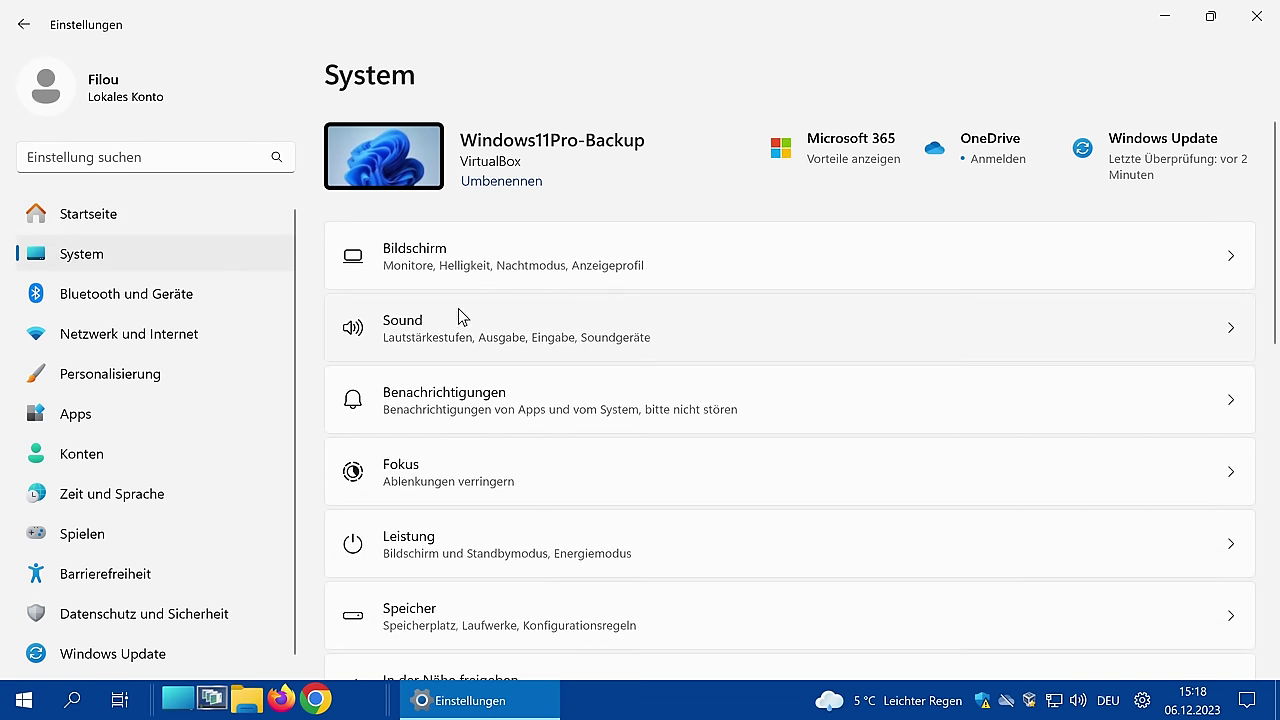
pyautogui.scroll(-3, 614, 309)
pyautogui.scroll(-10, 614, 309)
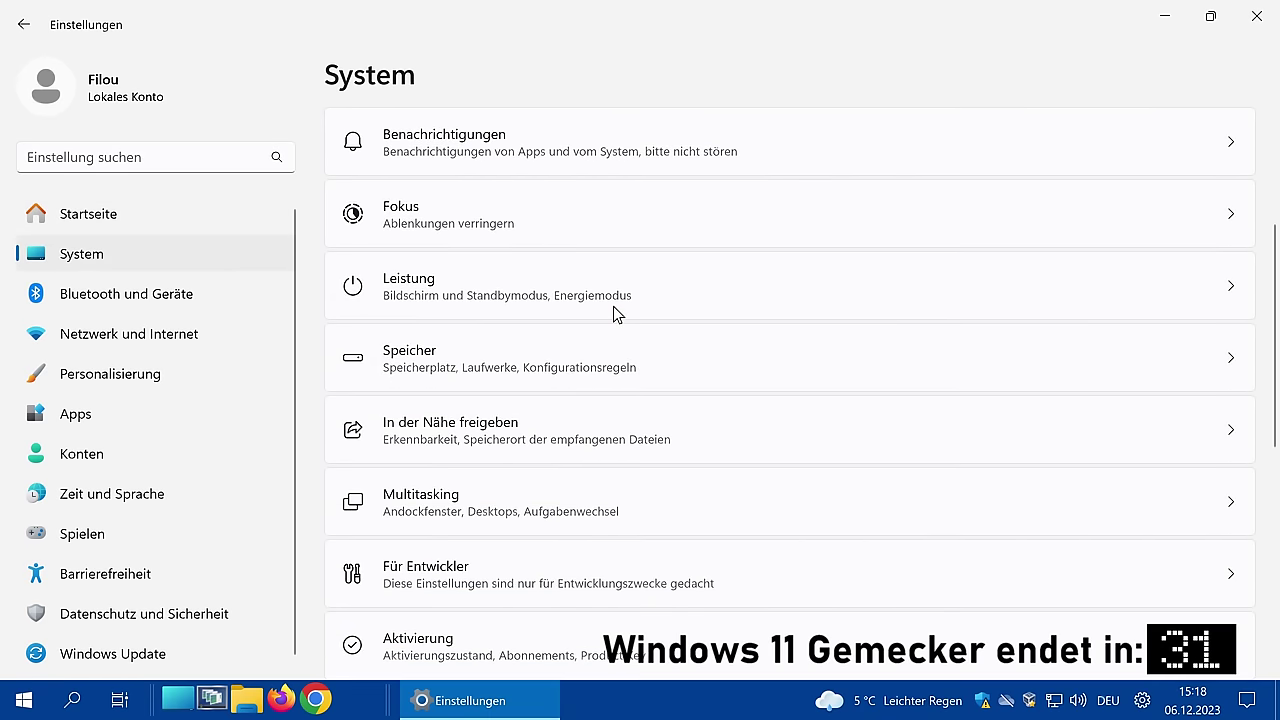
pyautogui.click(171, 292)
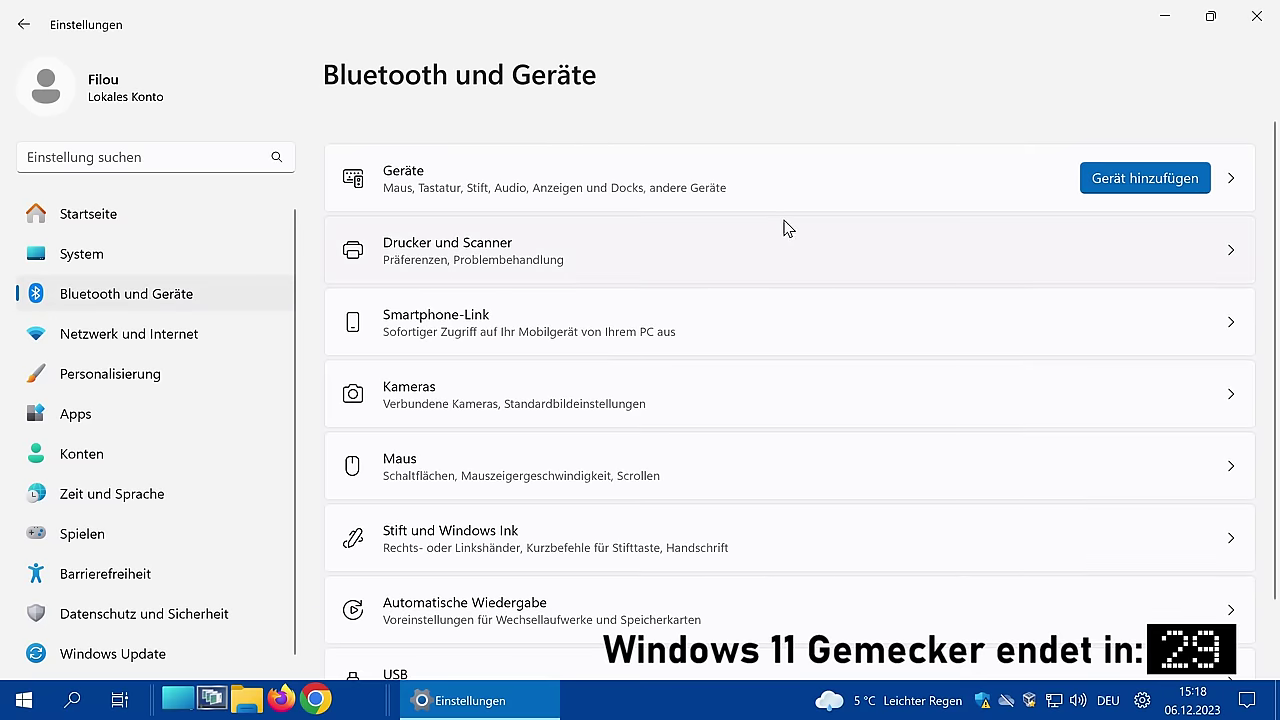
pyautogui.scroll(-2, 790, 224)
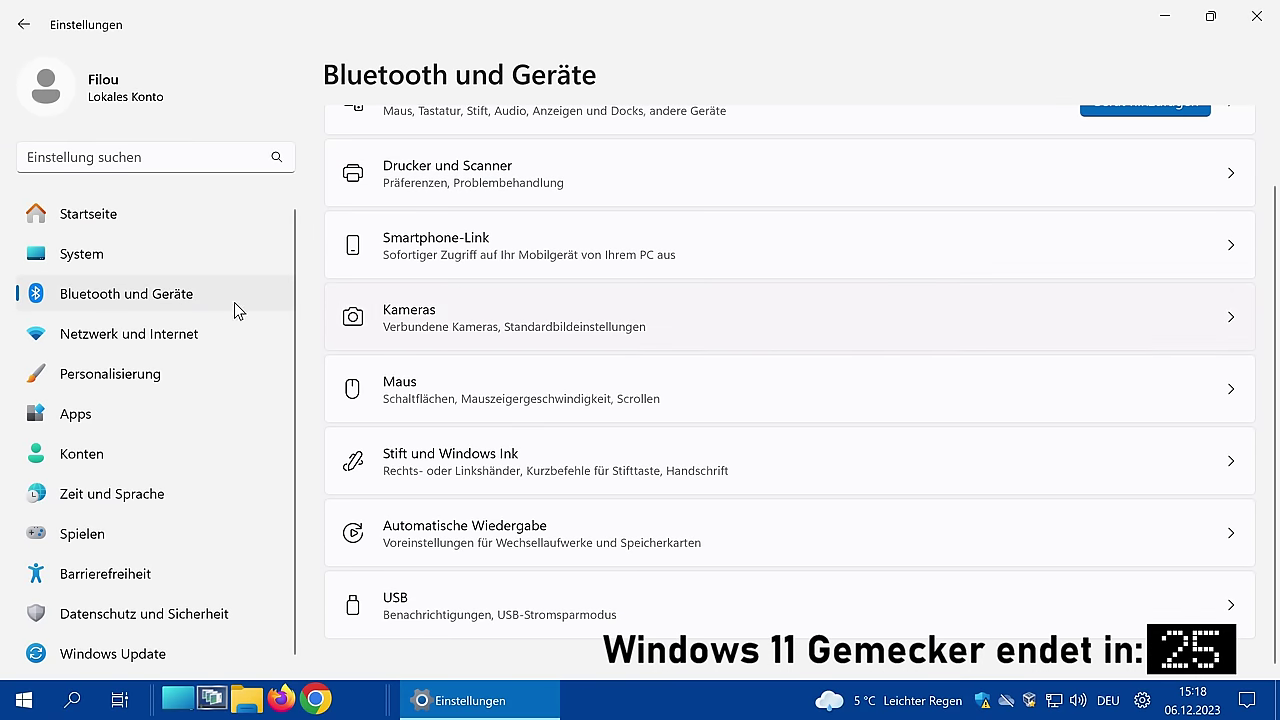
pyautogui.click(138, 340)
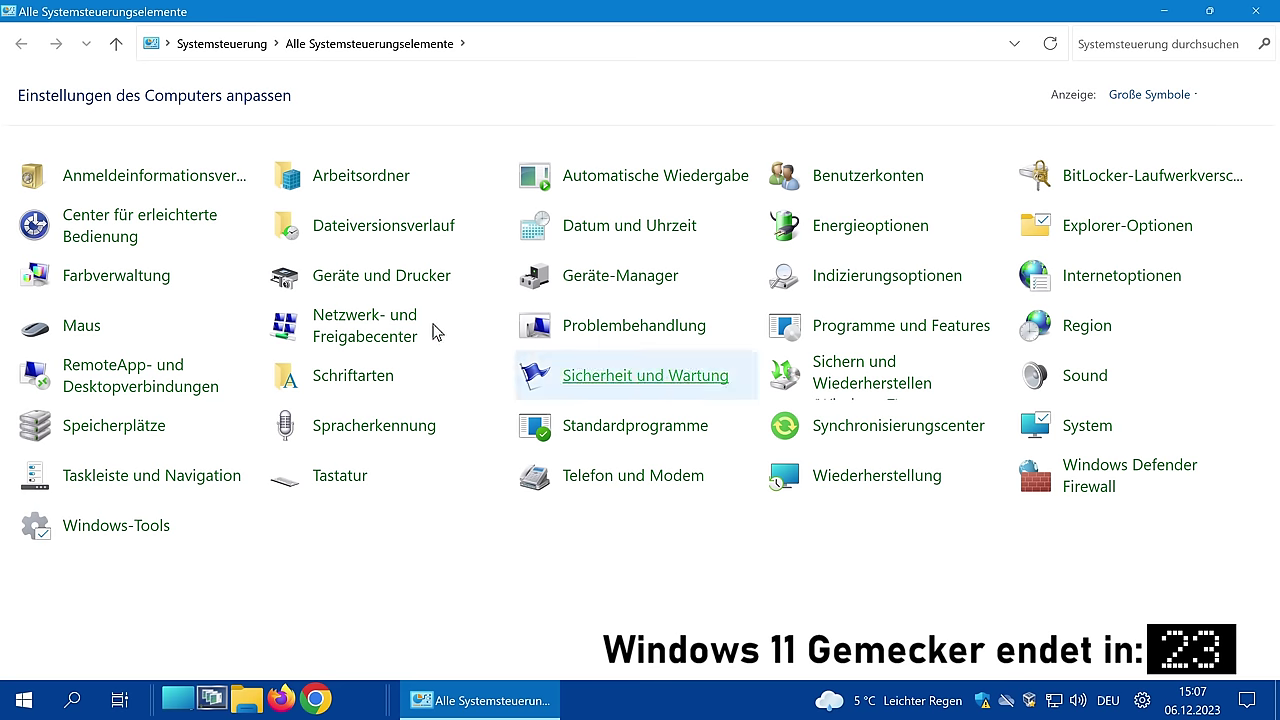
# Examine the classic Maus properties and the power button and shutdown settings under Energieoptionen in the Systemsteuerung
pyautogui.click(88, 328)
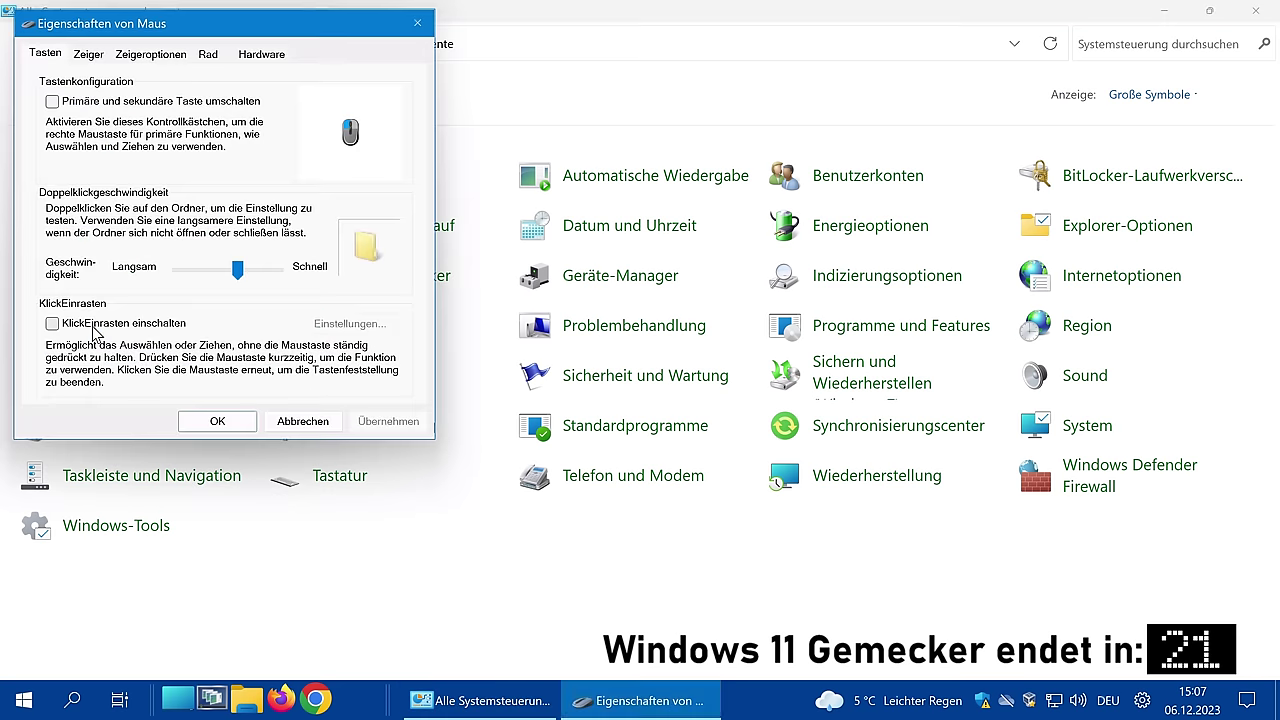
pyautogui.click(278, 424)
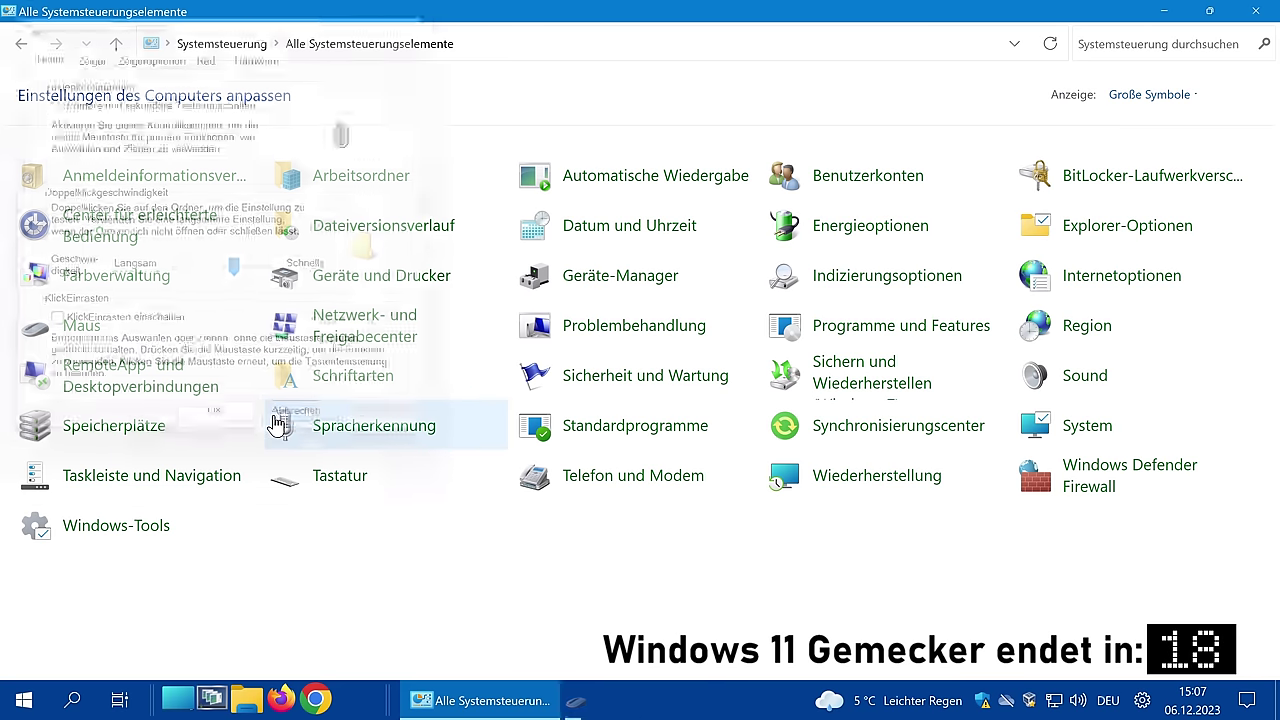
pyautogui.click(858, 234)
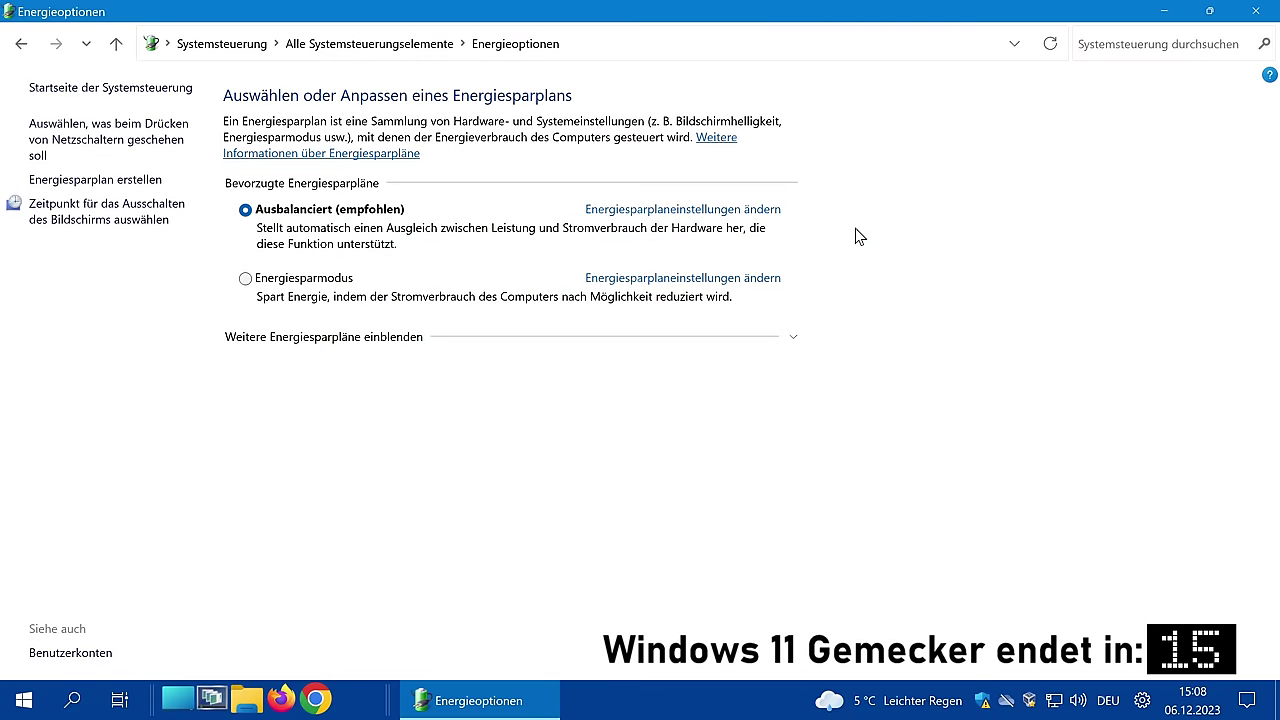
pyautogui.click(141, 134)
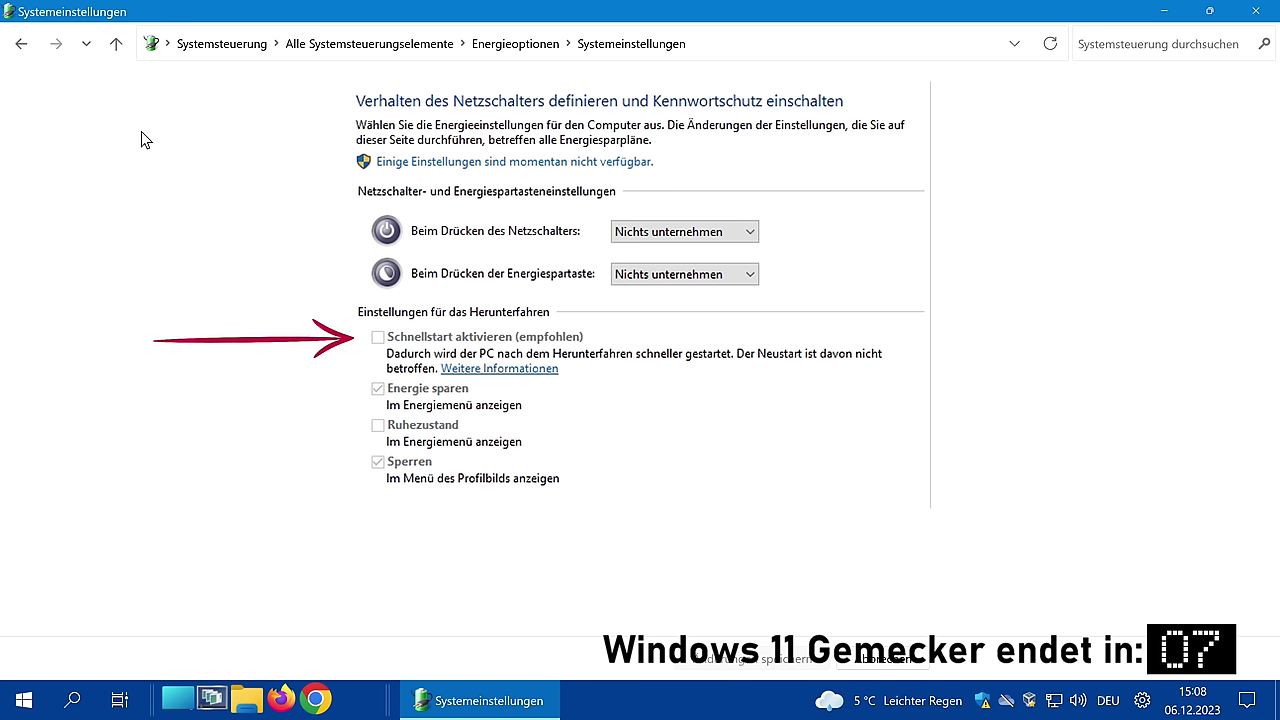
pyautogui.hotkey('alt', 'Left')
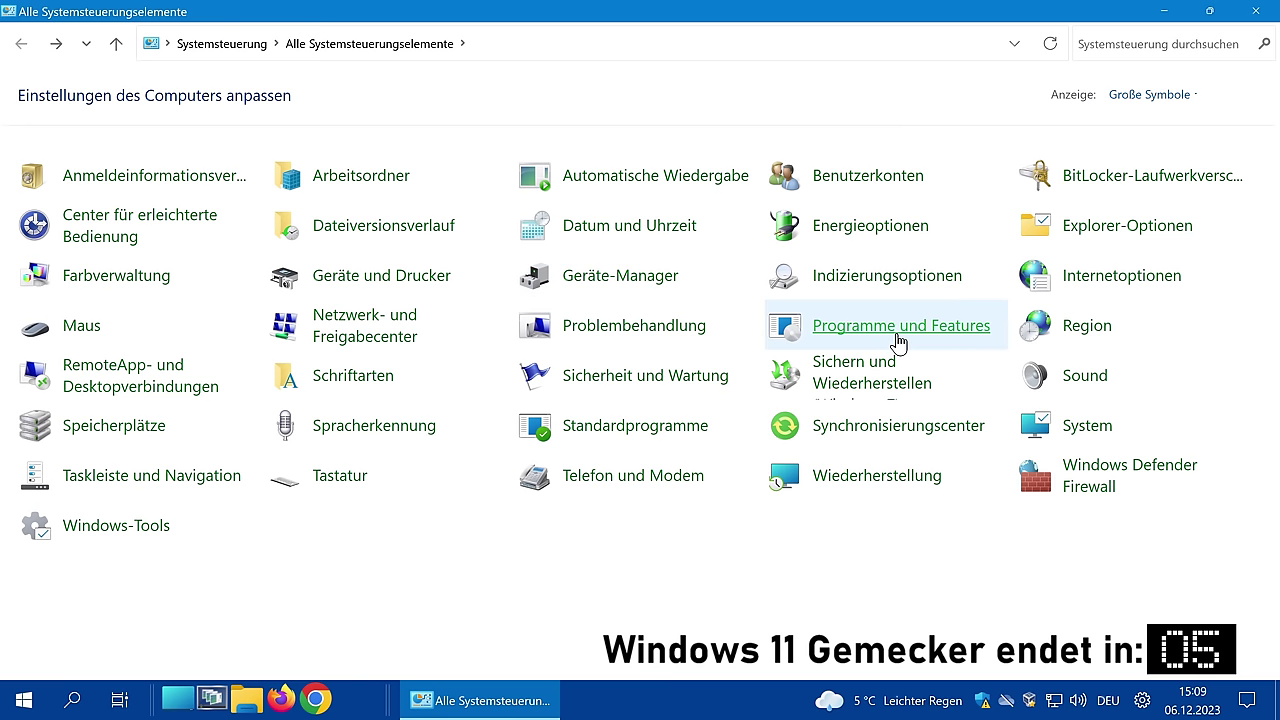
# View Programme und Features, and inspect the Kommunikation, Wiedergabe and Aufnahme pages of the classic Sound dialog
pyautogui.click(897, 326)
pyautogui.hotkey('alt', 'Left')
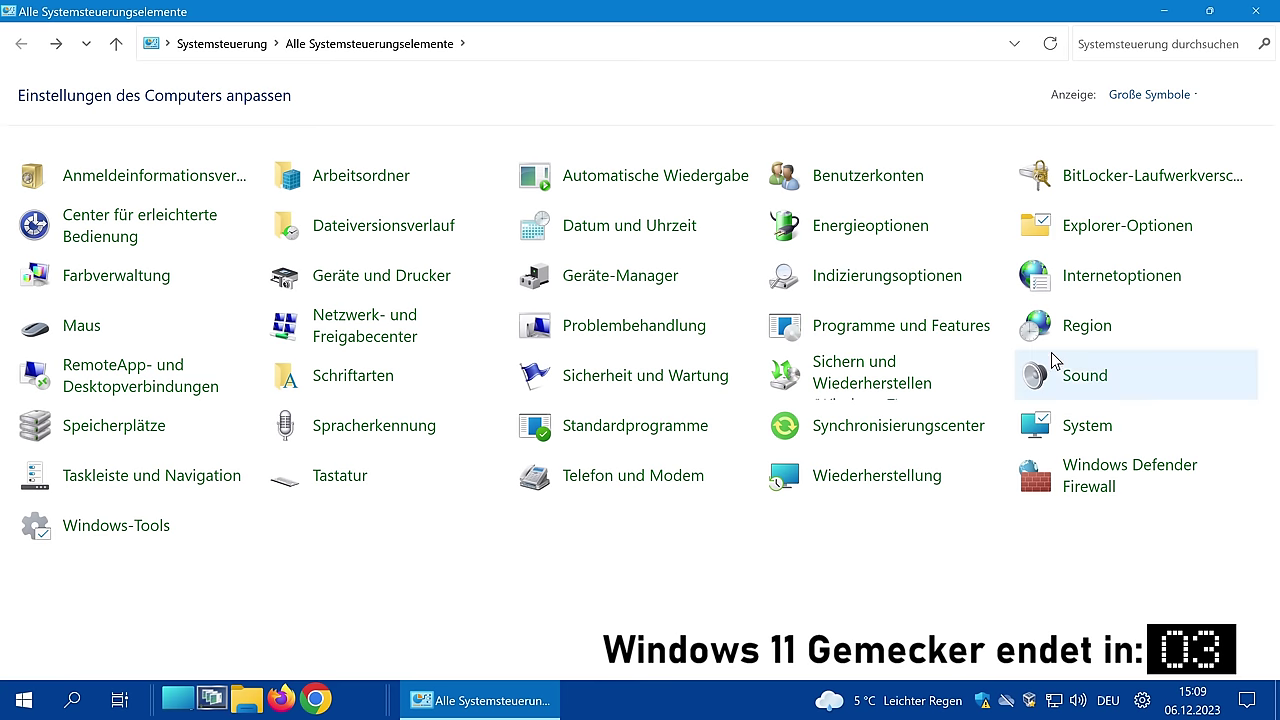
pyautogui.click(1095, 381)
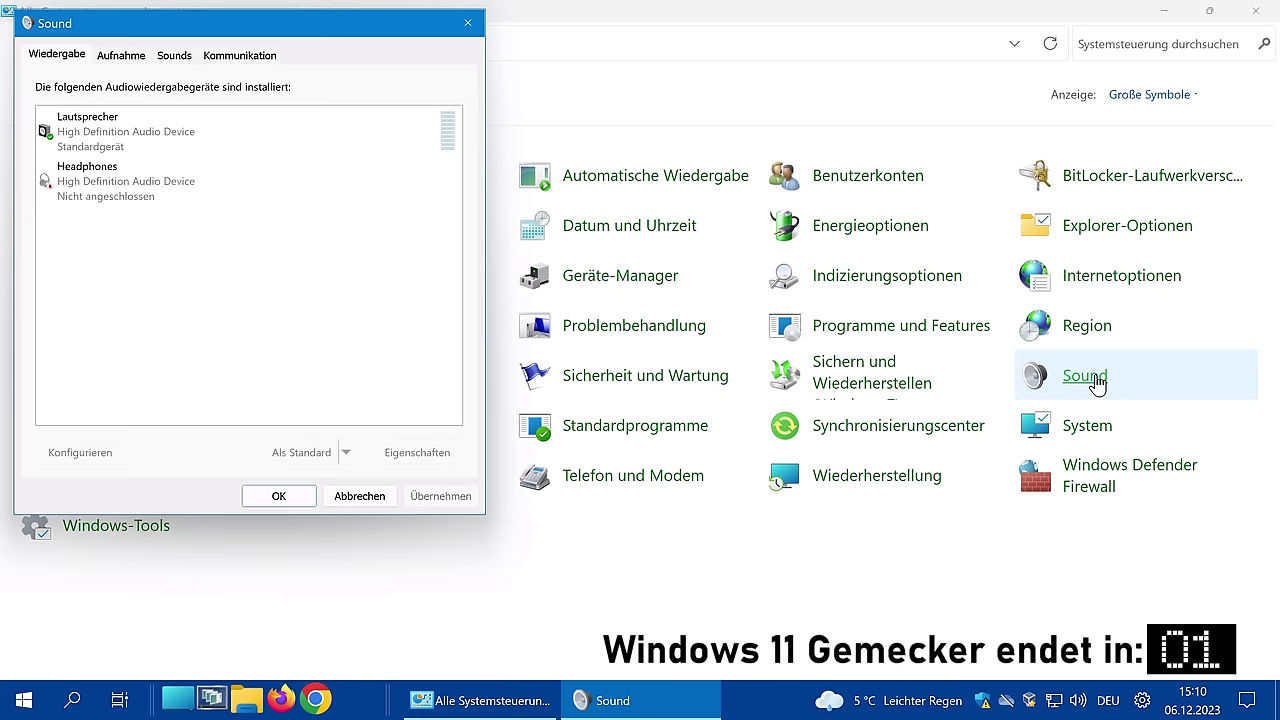
pyautogui.click(240, 55)
pyautogui.click(57, 54)
pyautogui.click(118, 55)
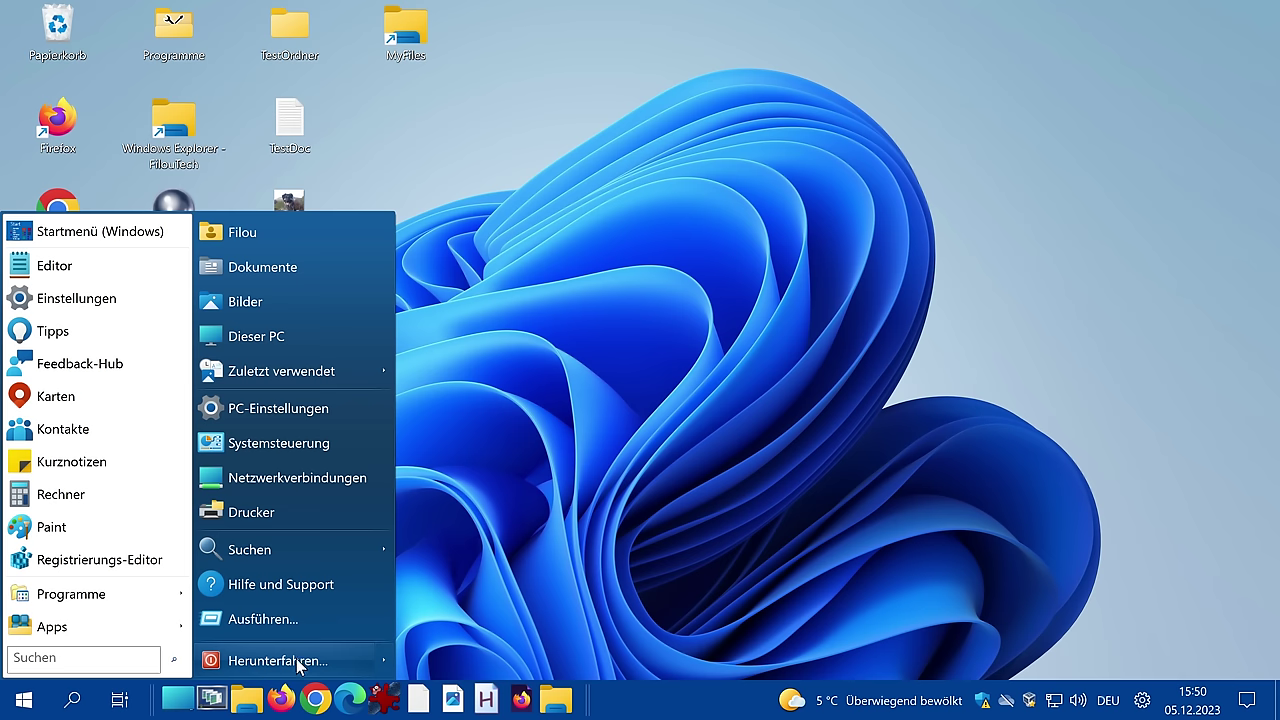
# Pin Pinball and Test-Link to the Start menu below Registrierungs-Editor and close the menu
pyautogui.moveTo(283, 664)
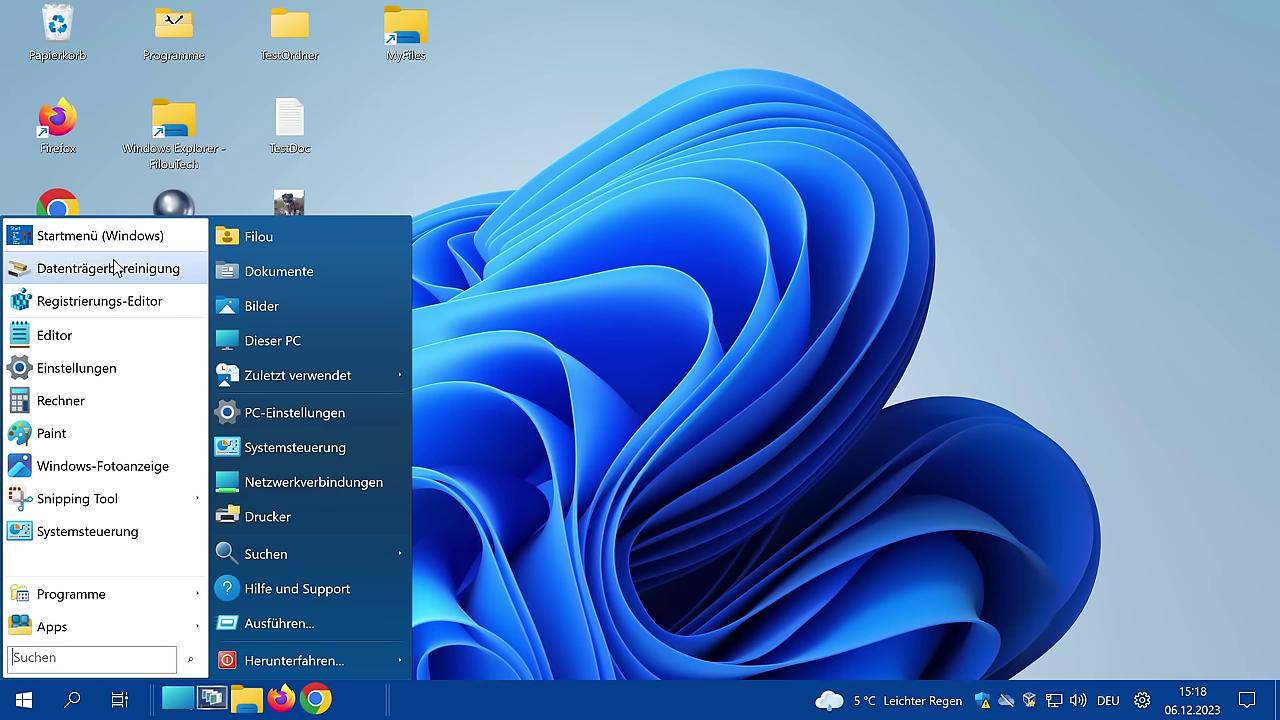
pyautogui.moveTo(51, 433)
pyautogui.mouseDown()
pyautogui.moveTo(290, 425)
pyautogui.moveTo(288, 410)
pyautogui.moveTo(30, 700)
pyautogui.moveTo(85, 441)
pyautogui.moveTo(150, 318)
pyautogui.moveTo(128, 318)
pyautogui.mouseUp()
pyautogui.moveTo(174, 211); pyautogui.dragTo(90, 368)
pyautogui.moveTo(98, 313); pyautogui.dragTo(98, 312)
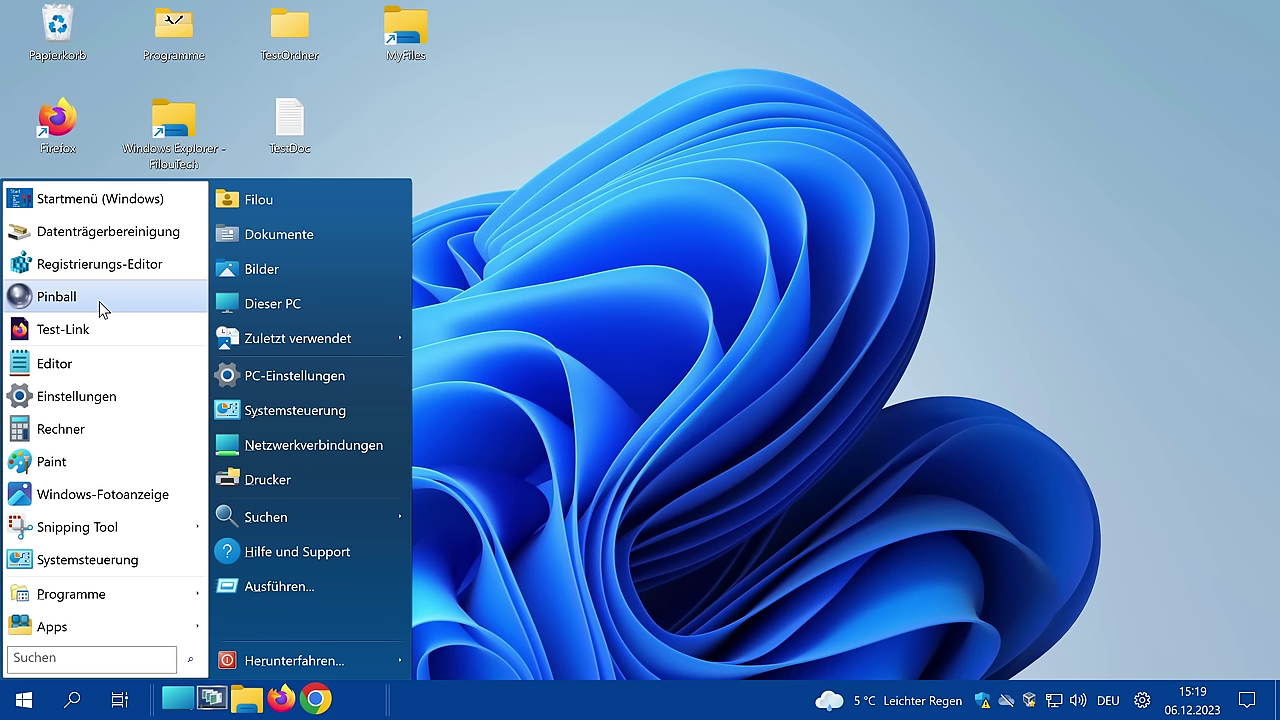
pyautogui.click(600, 195)
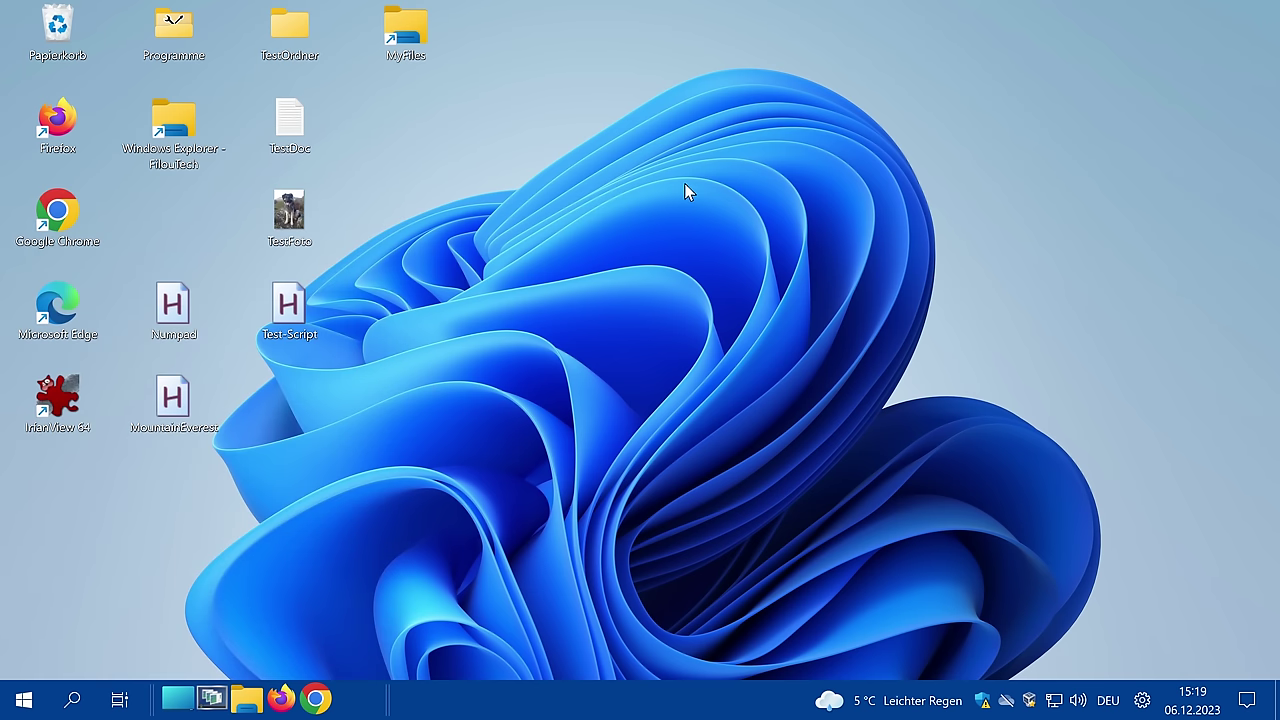